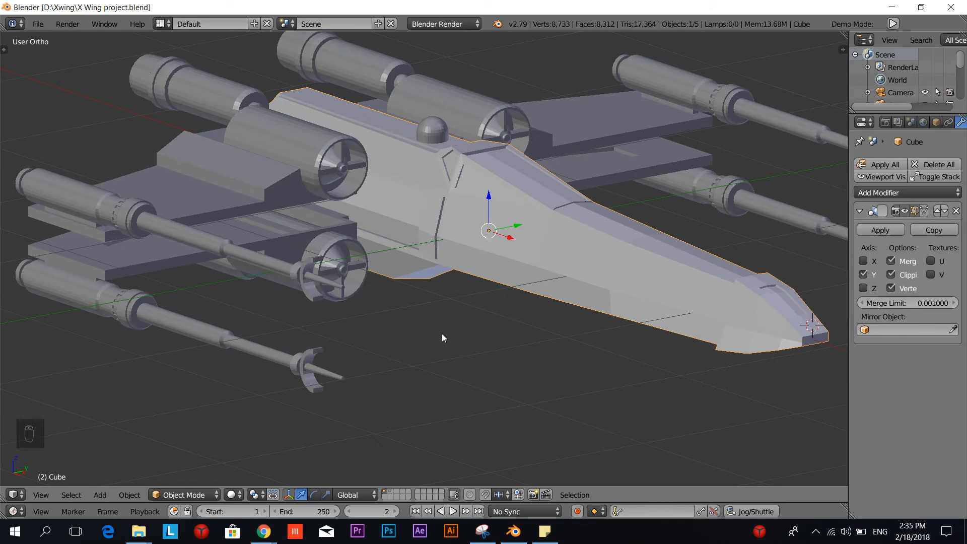
# Step: Hide the lower wings, the fuselage and the droid dome so only the upper wings remain in the viewport
pyautogui.keyDown('shift'); pyautogui.moveTo(442, 334); pyautogui.dragTo(418, 290, button='middle'); pyautogui.keyUp('shift')
pyautogui.scroll(-4, 343, 189)
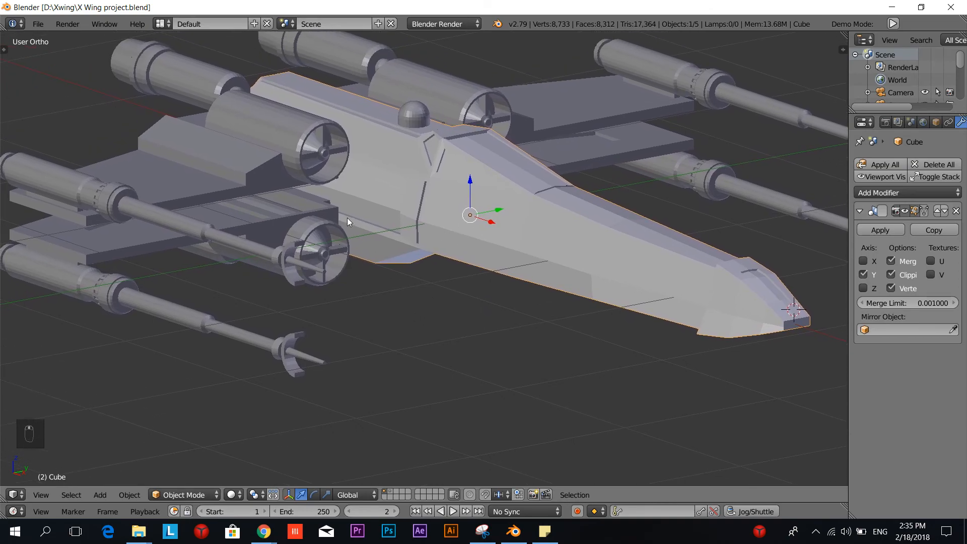
pyautogui.scroll(2, 343, 224)
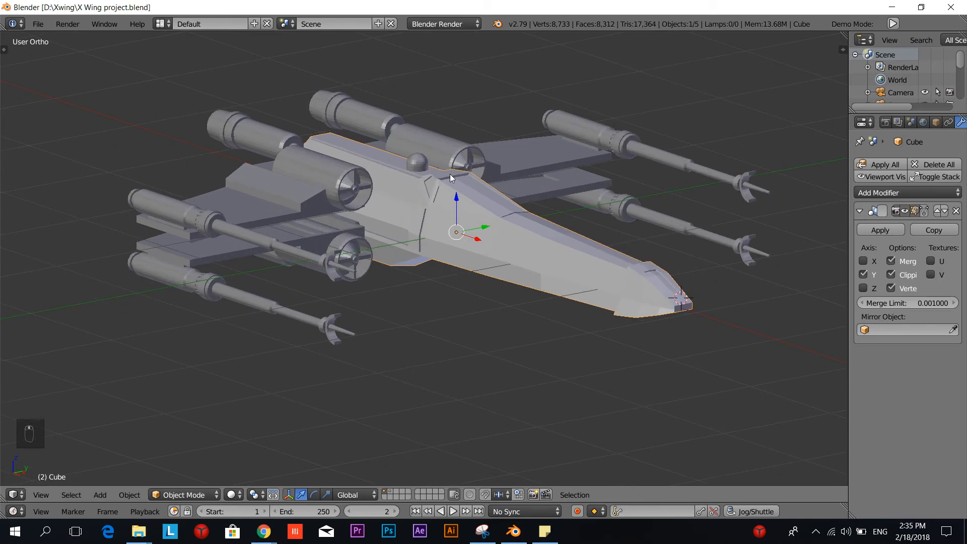
pyautogui.scroll(2, 372, 205)
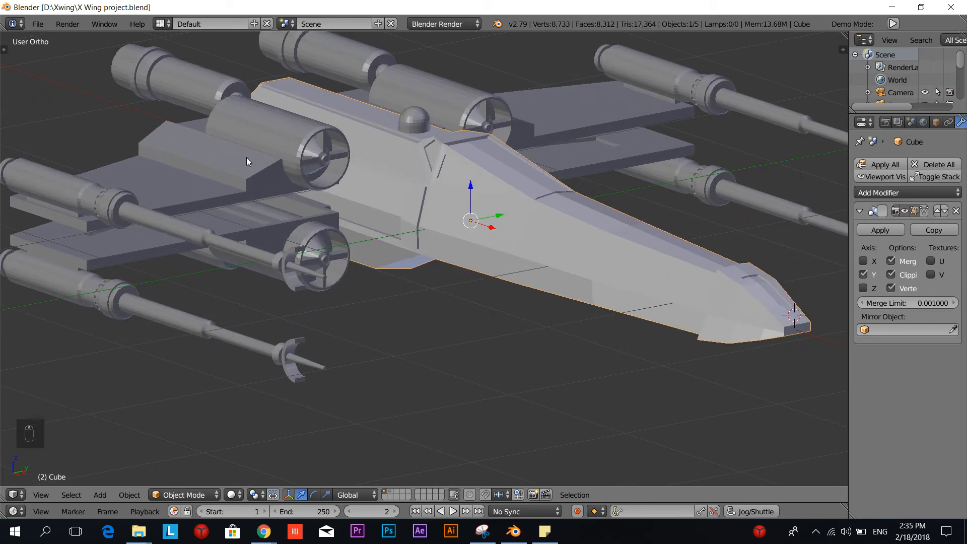
pyautogui.rightClick(297, 232)
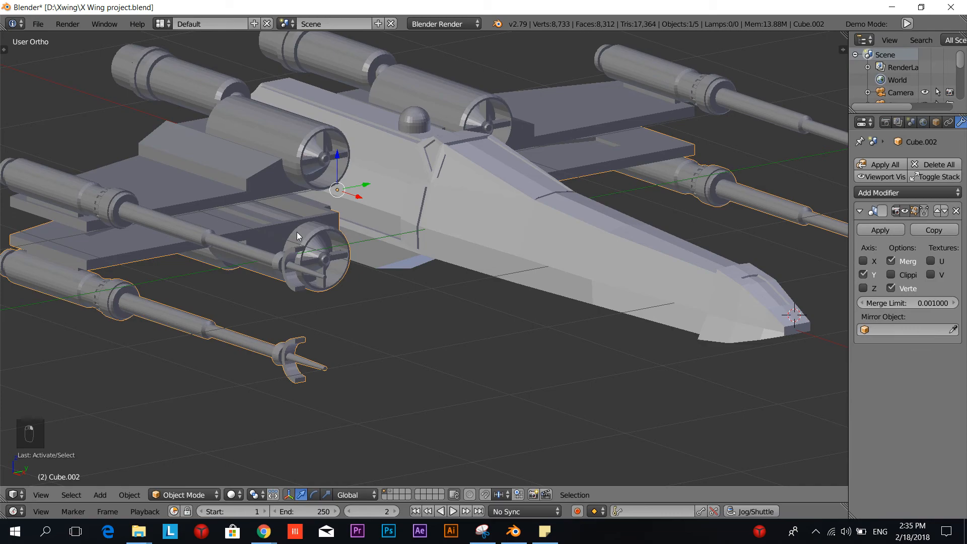
pyautogui.press('h')
pyautogui.rightClick(422, 221)
pyautogui.scroll(-4, 422, 221)
pyautogui.press('h')
pyautogui.rightClick(421, 202)
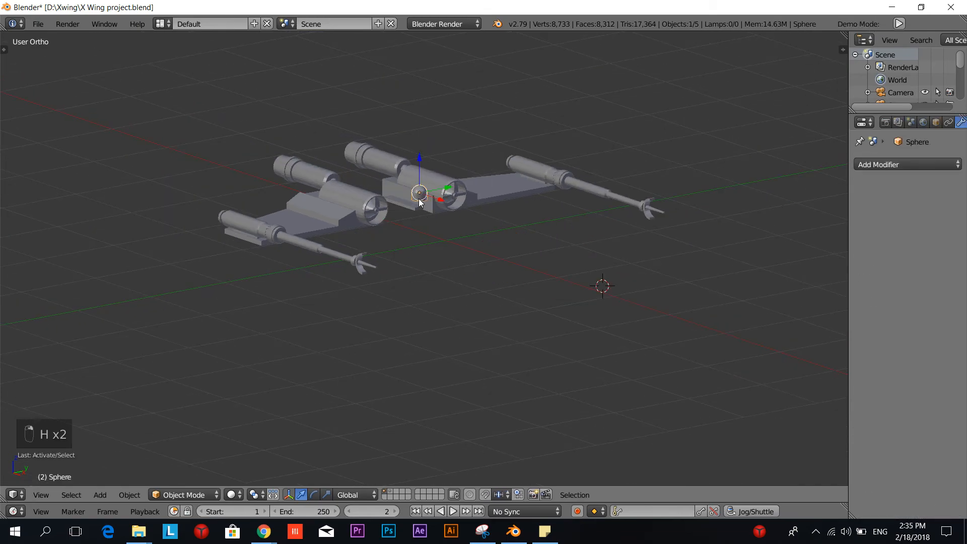
pyautogui.press('h')
# Step: Enter Edit Mode on the upper wing object and limit selection to visible geometry
pyautogui.scroll(3, 419, 198)
pyautogui.keyDown('shift'); pyautogui.moveTo(421, 205); pyautogui.dragTo(406, 305, button='middle'); pyautogui.keyUp('shift')
pyautogui.rightClick(317, 254)
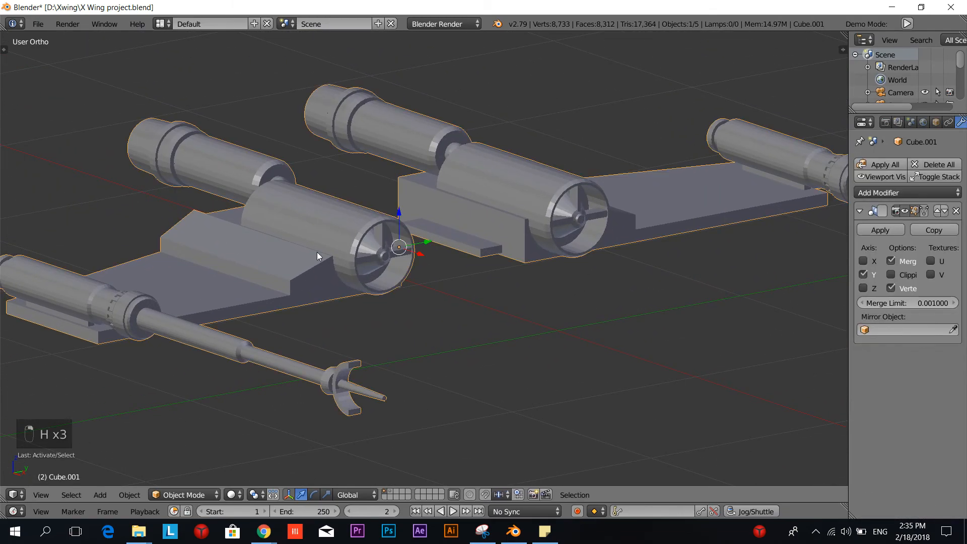
pyautogui.scroll(-5, 316, 252)
pyautogui.press('Tab')
pyautogui.click(414, 255)
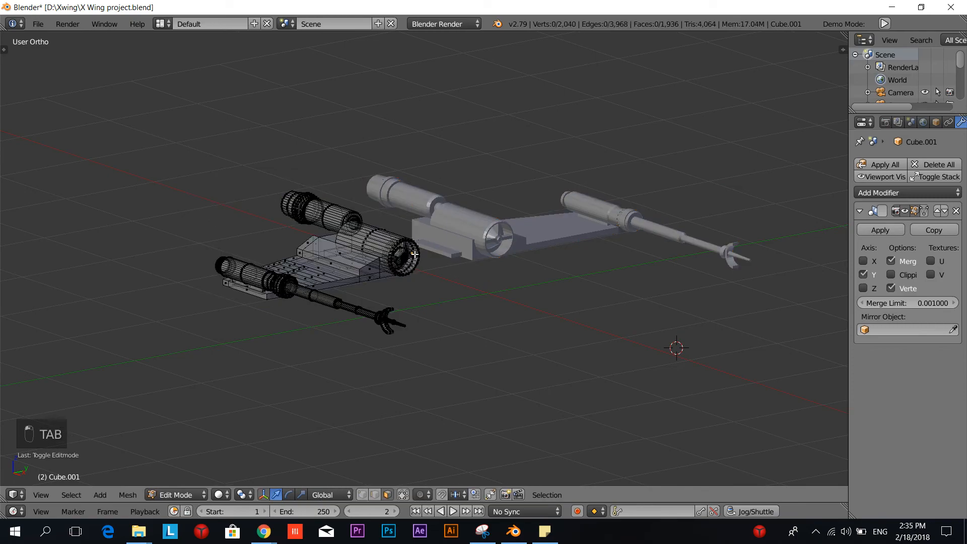
pyautogui.keyDown('shift'); pyautogui.moveTo(574, 326); pyautogui.dragTo(452, 293, button='middle'); pyautogui.keyUp('shift')
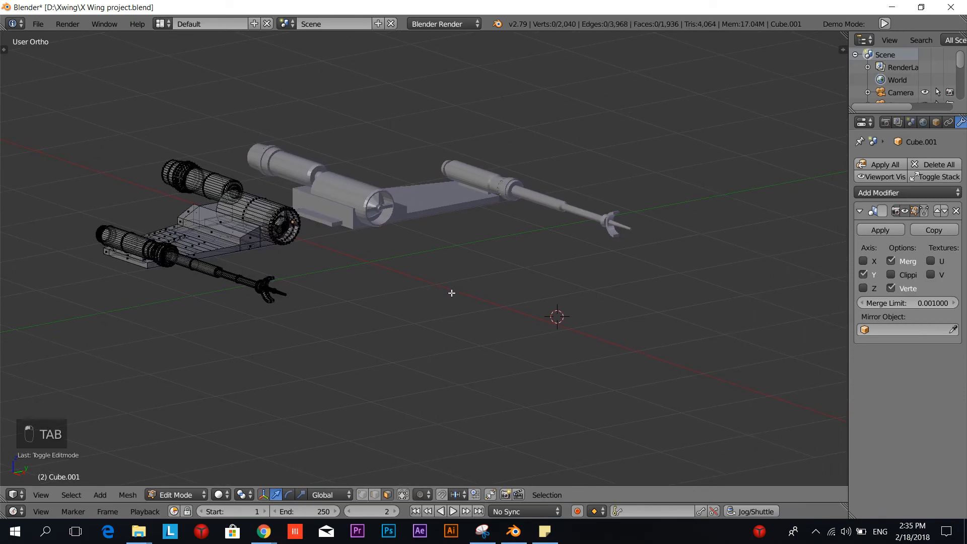
pyautogui.click(402, 495)
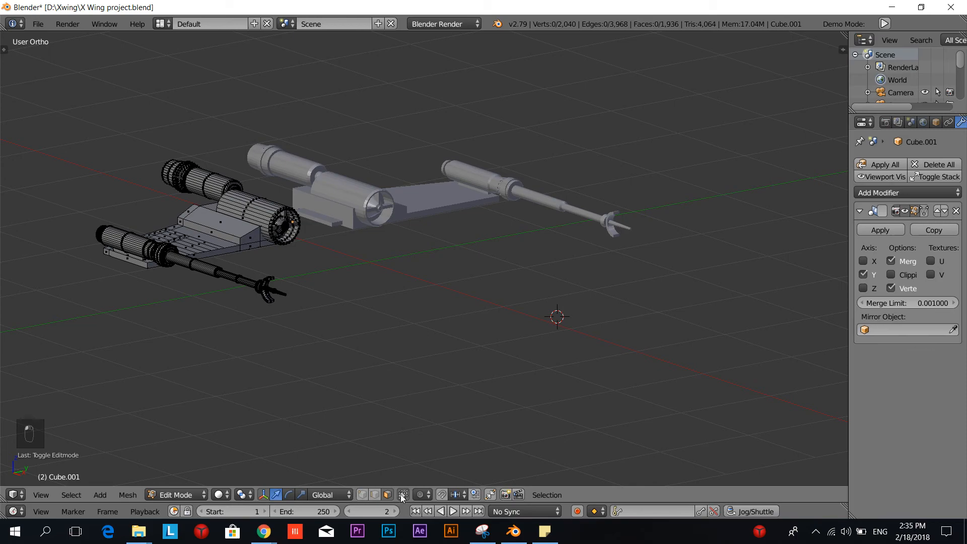
# Step: Select the whole linked wing plate mesh and hide it
pyautogui.moveTo(259, 335); pyautogui.dragTo(332, 293, button='middle')
pyautogui.keyDown('shift'); pyautogui.moveTo(332, 293); pyautogui.dragTo(377, 189, button='middle'); pyautogui.keyUp('shift')
pyautogui.scroll(3, 366, 214)
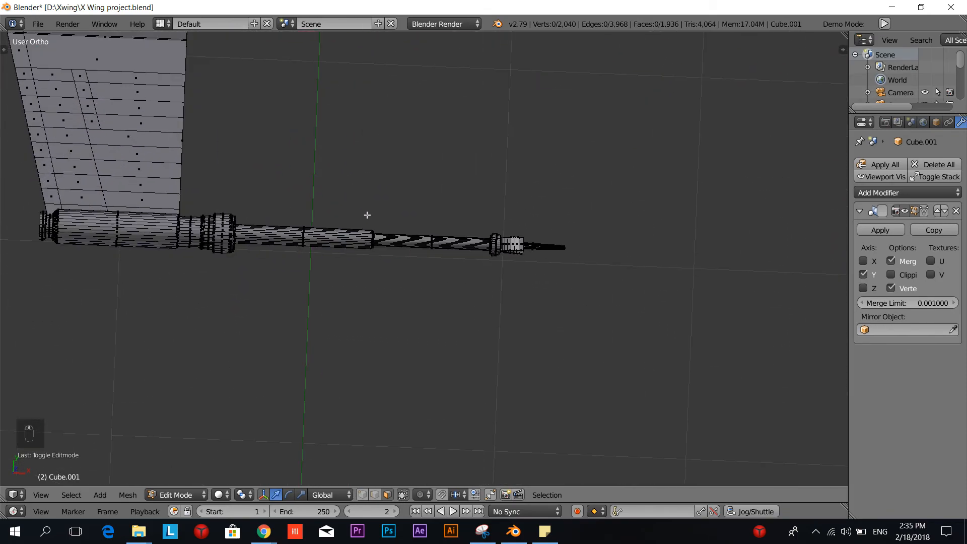
pyautogui.scroll(-3, 367, 217)
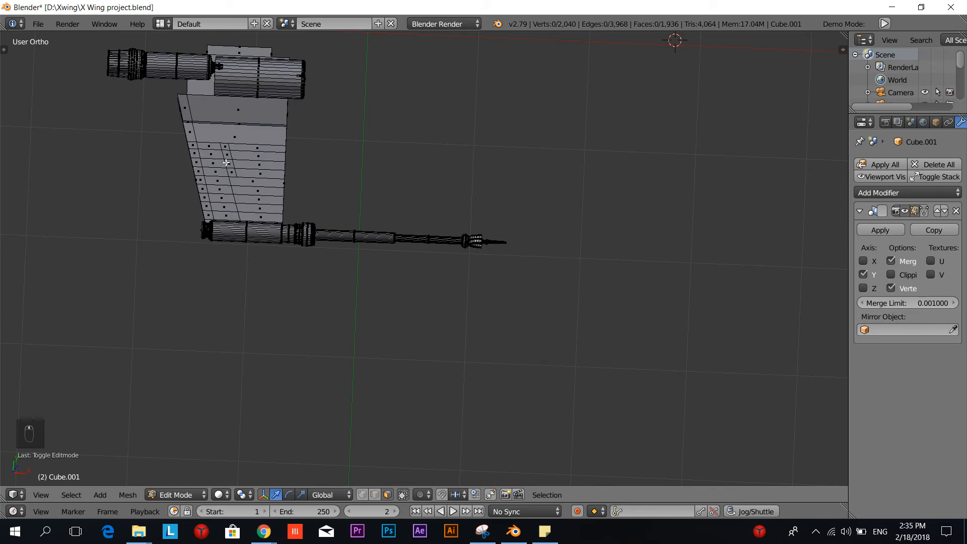
pyautogui.scroll(4, 357, 228)
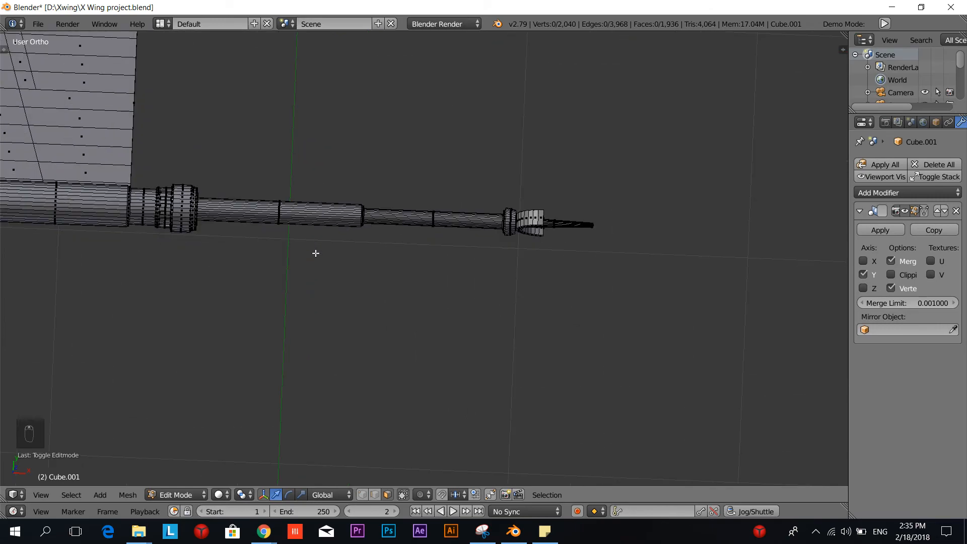
pyautogui.scroll(-3, 259, 164)
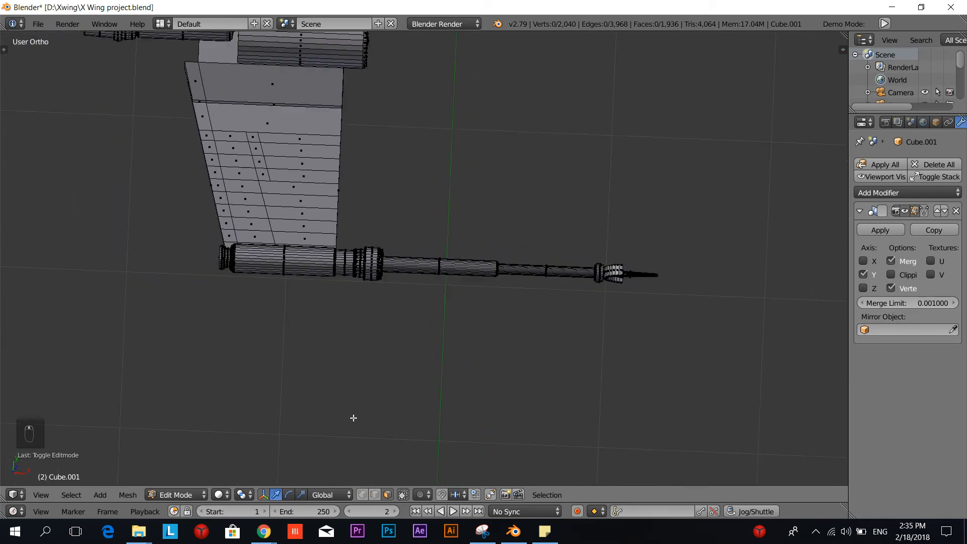
pyautogui.scroll(-4, 318, 178)
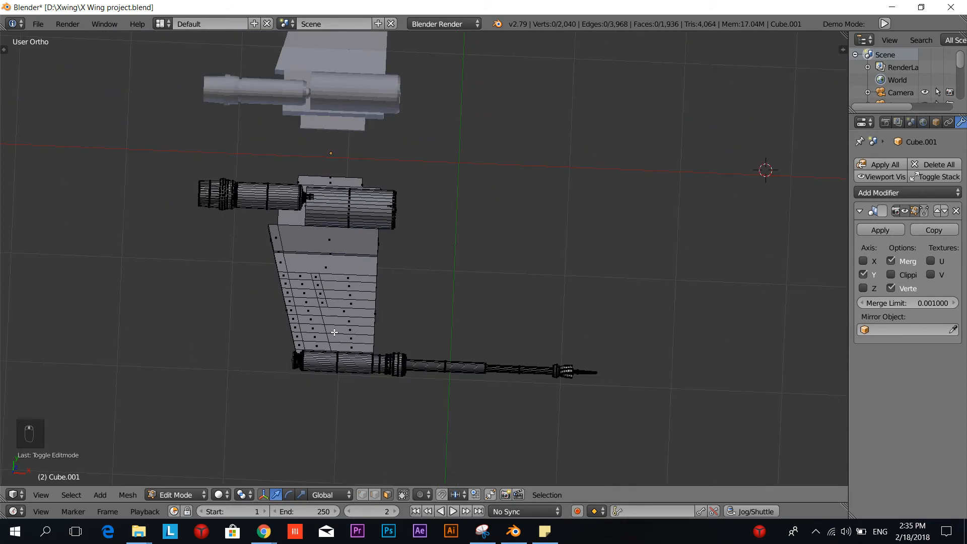
pyautogui.rightClick(328, 310)
pyautogui.press('l')
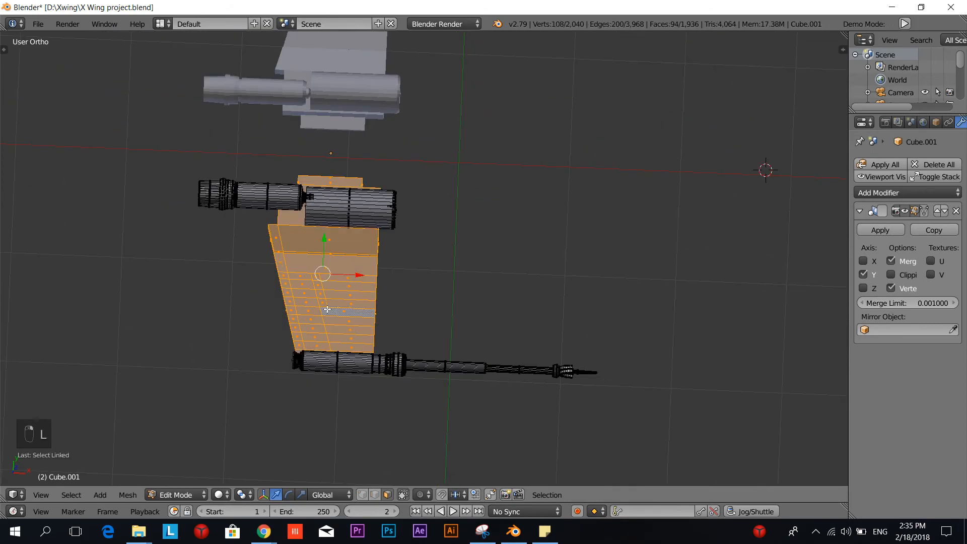
pyautogui.press('h')
# Step: Hide the large front engine cylinder and the narrower rear engine section, leaving the laser cannon
pyautogui.press('b')
pyautogui.moveTo(168, 175); pyautogui.dragTo(512, 270)
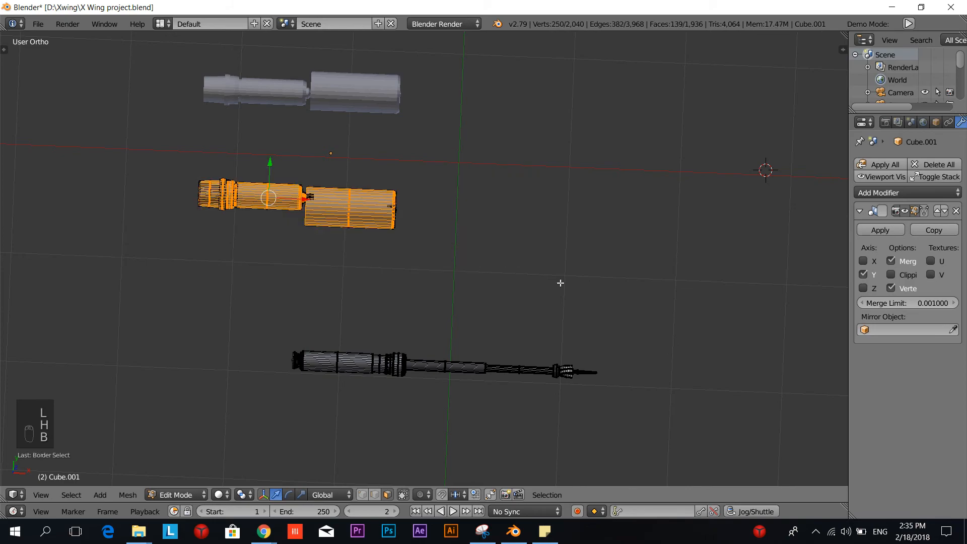
pyautogui.press('l')
pyautogui.press('Escape')
pyautogui.rightClick(370, 225)
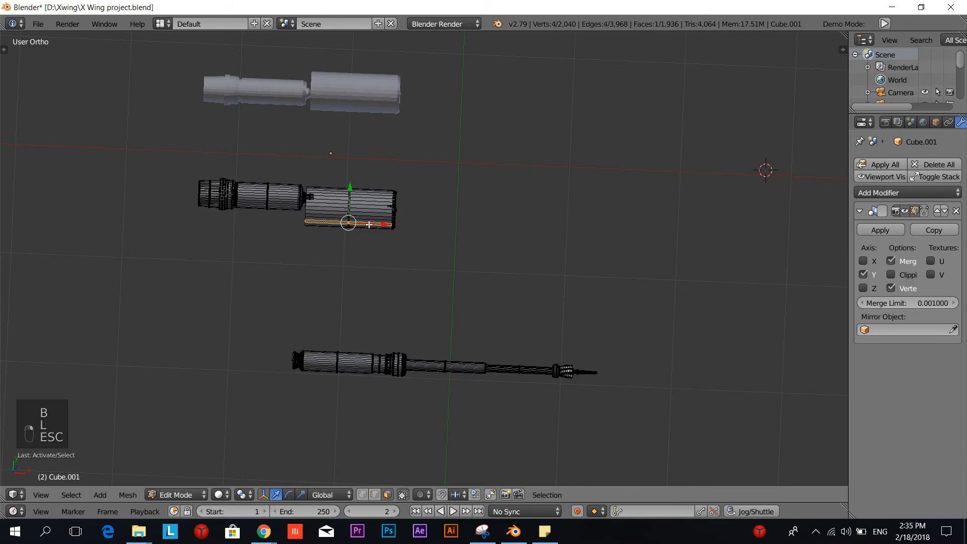
pyautogui.press('l')
pyautogui.press('h')
pyautogui.press('l')
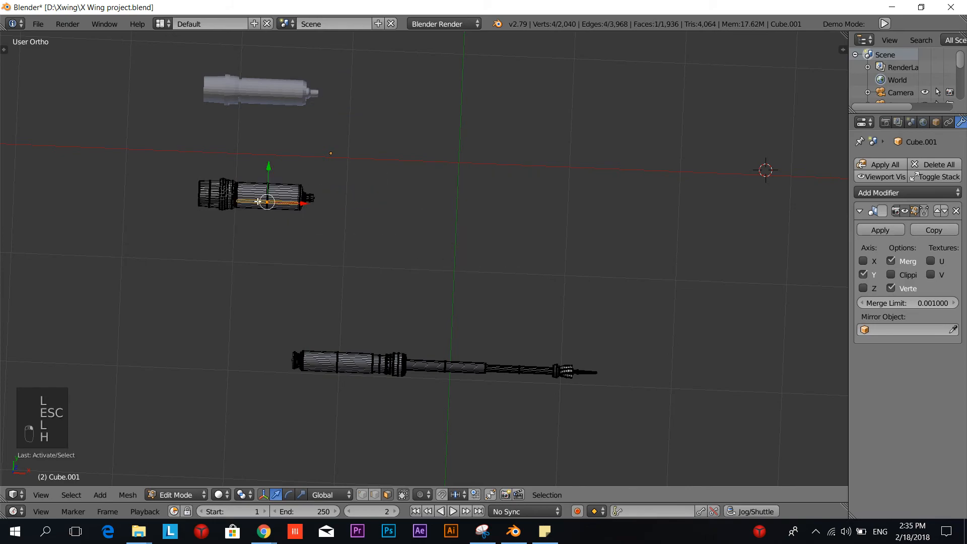
pyautogui.press('h')
# Step: Widen the properties editor and show the material settings of the upper wing object
pyautogui.moveTo(362, 281); pyautogui.dragTo(431, 264, button='middle')
pyautogui.scroll(3, 371, 220)
pyautogui.scroll(4, 406, 279)
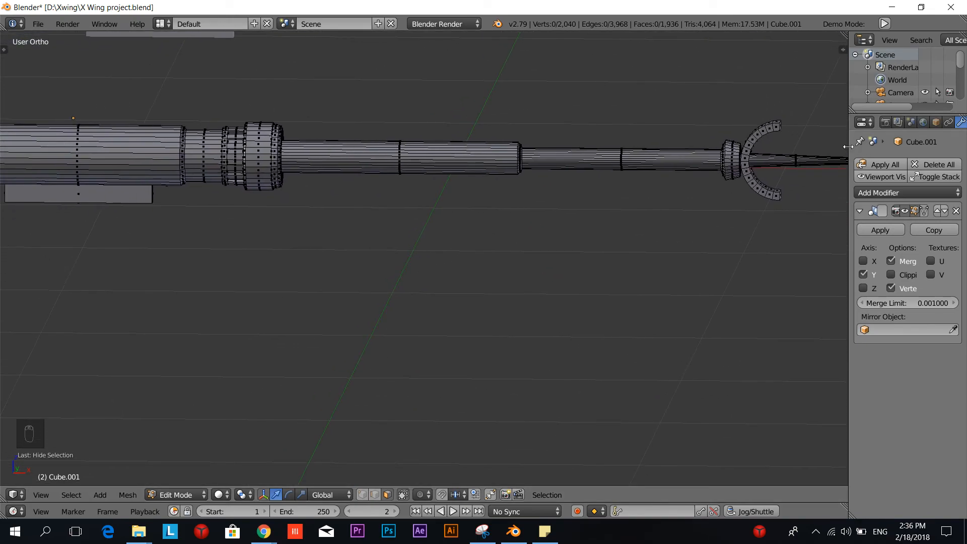
pyautogui.moveTo(850, 147); pyautogui.dragTo(716, 151)
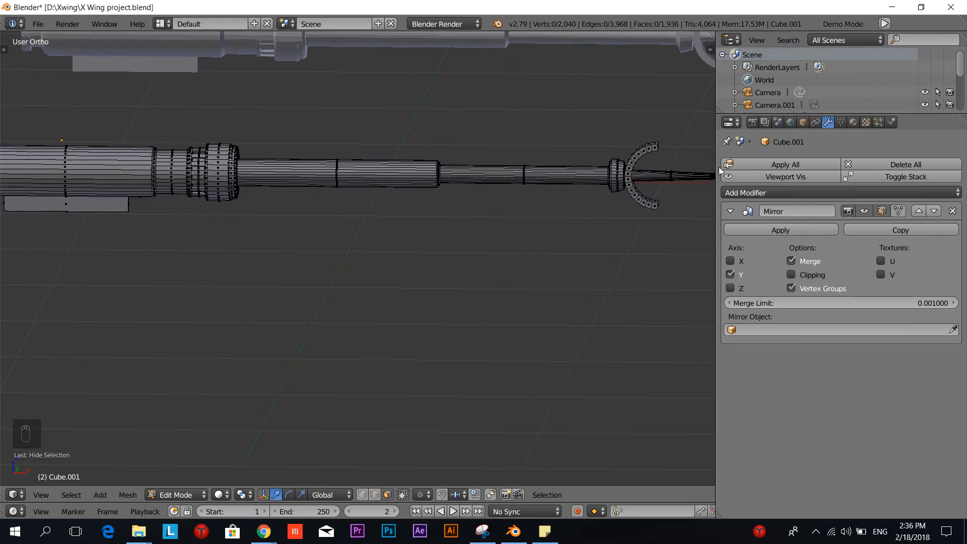
pyautogui.click(853, 123)
pyautogui.scroll(-2, 577, 150)
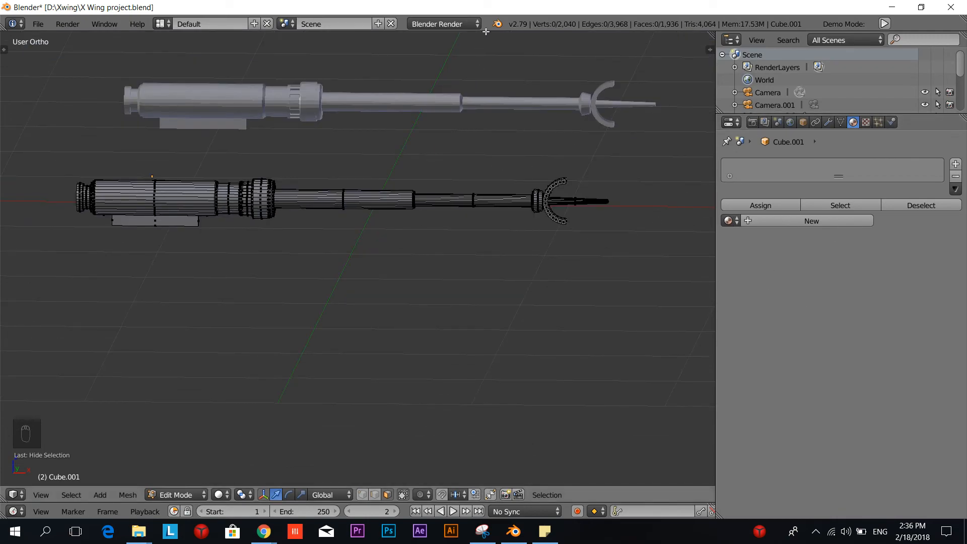
# Step: Switch the render engine to Cycles Render and add a new material to the upper wing object
pyautogui.click(440, 23)
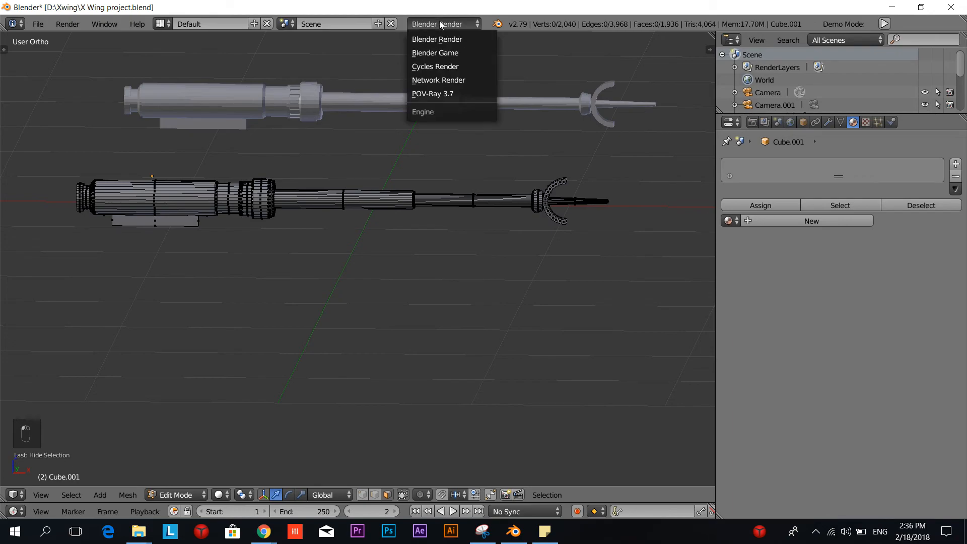
pyautogui.click(445, 66)
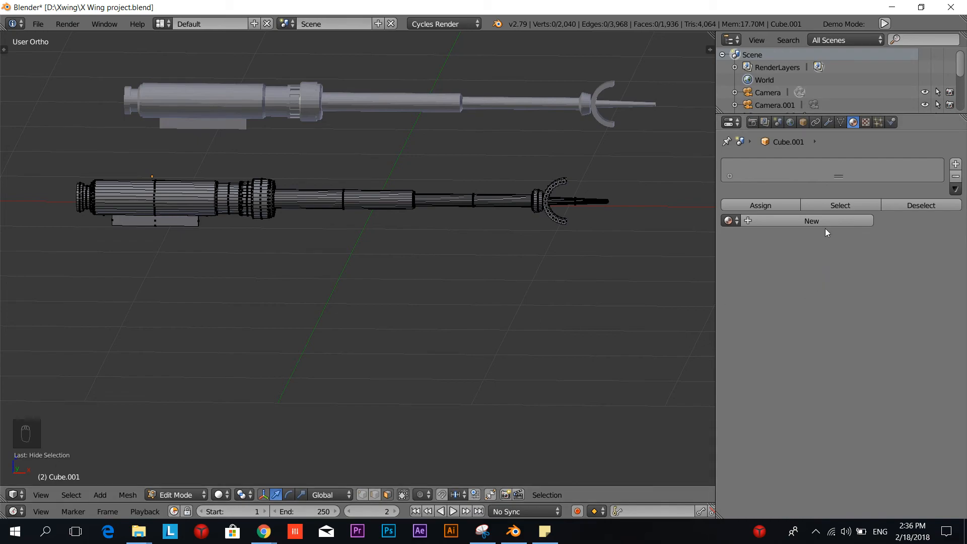
pyautogui.click(807, 221)
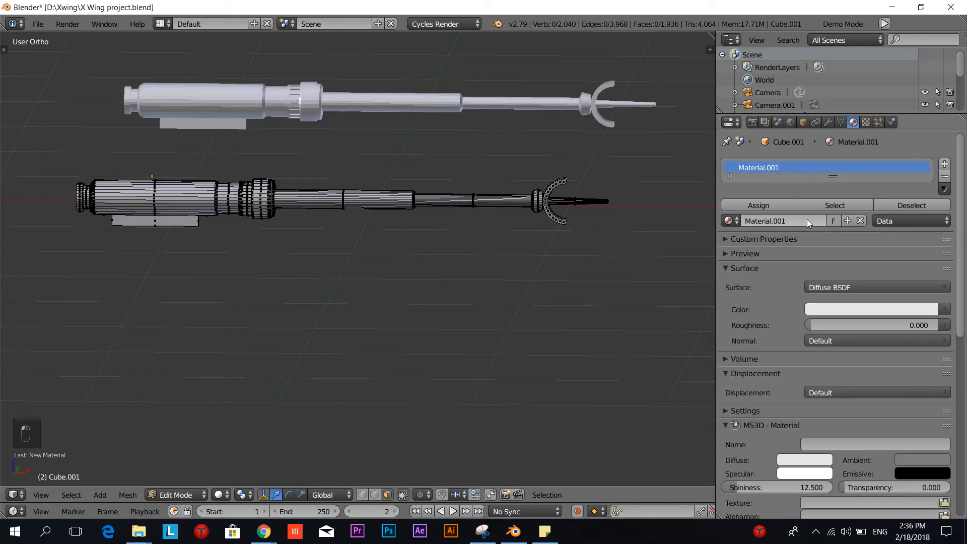
# Step: Rename the new material as "Base material grey"
pyautogui.scroll(-4, 255, 173)
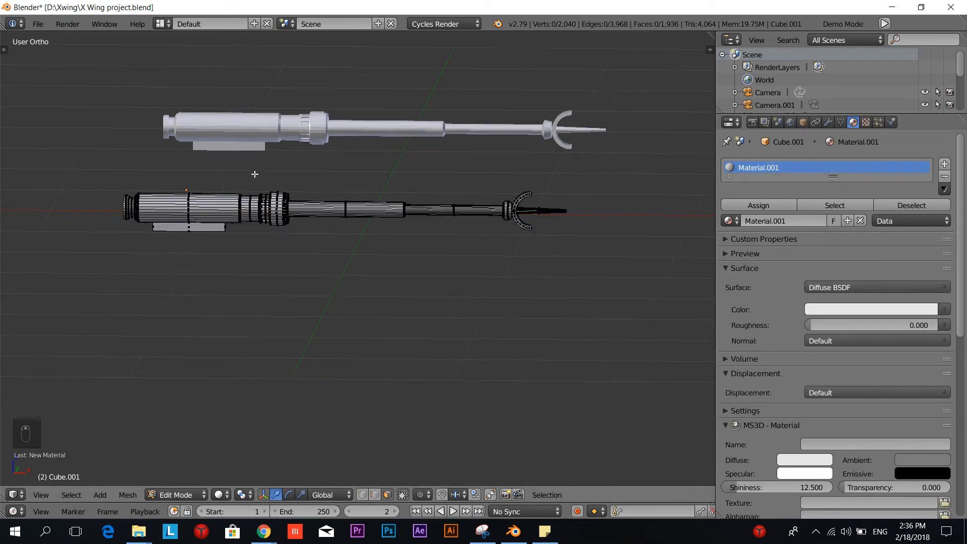
pyautogui.scroll(5, 270, 233)
pyautogui.scroll(-5, 271, 234)
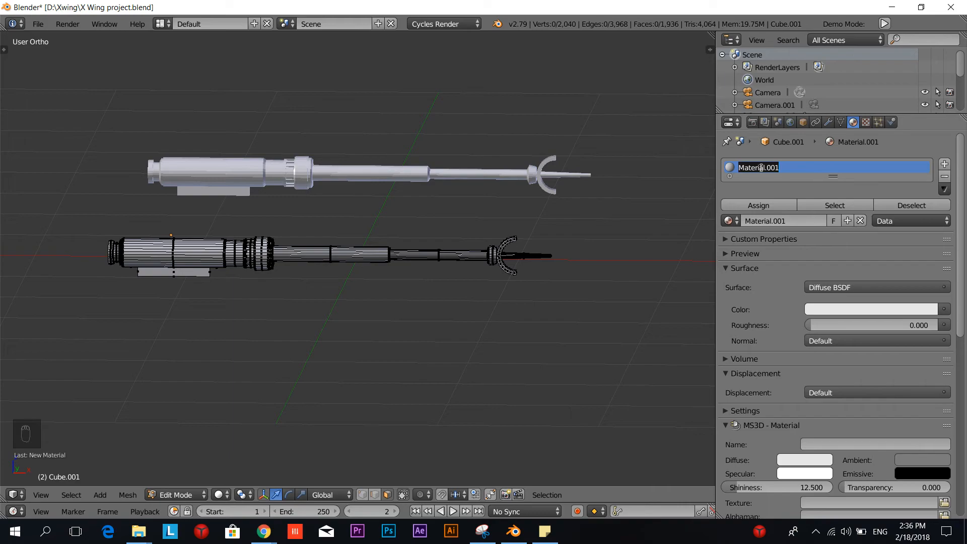
pyautogui.write('Base m')
# Step: Set the material's surface shader to Glossy BSDF and show the material preview
pyautogui.click(899, 292)
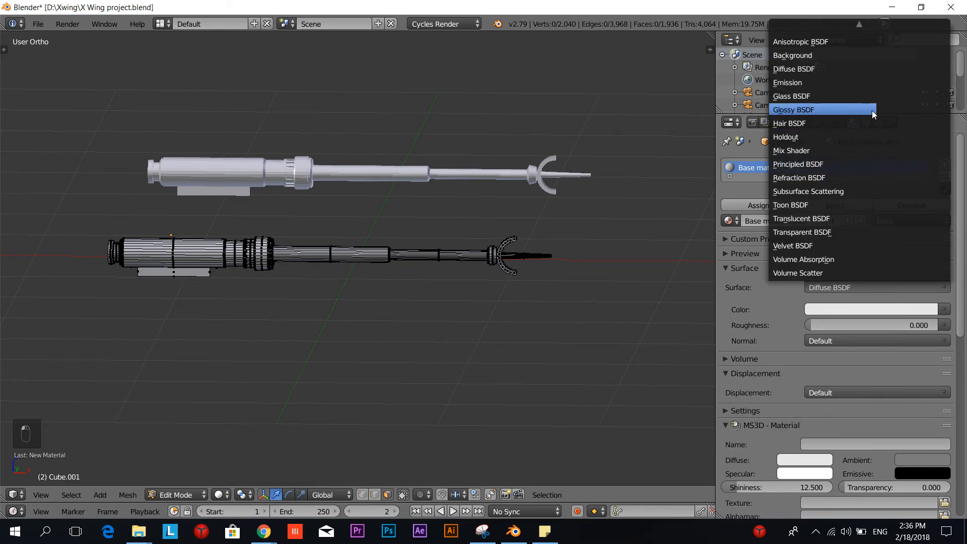
pyautogui.click(841, 112)
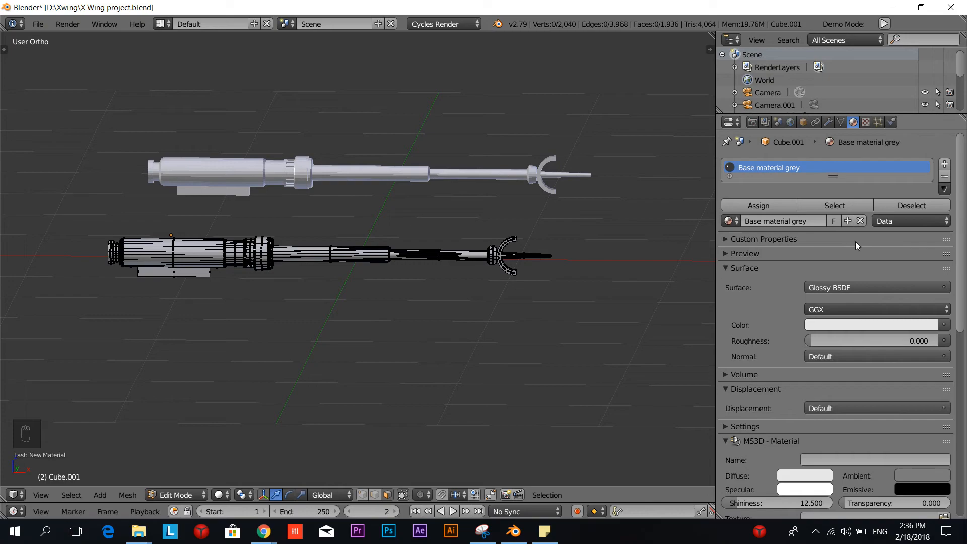
pyautogui.scroll(3, 492, 319)
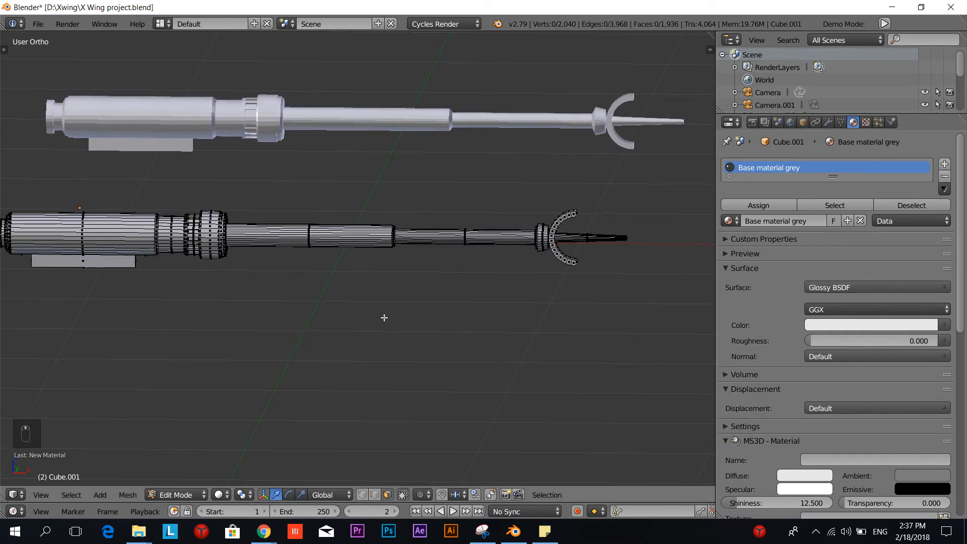
pyautogui.click(726, 254)
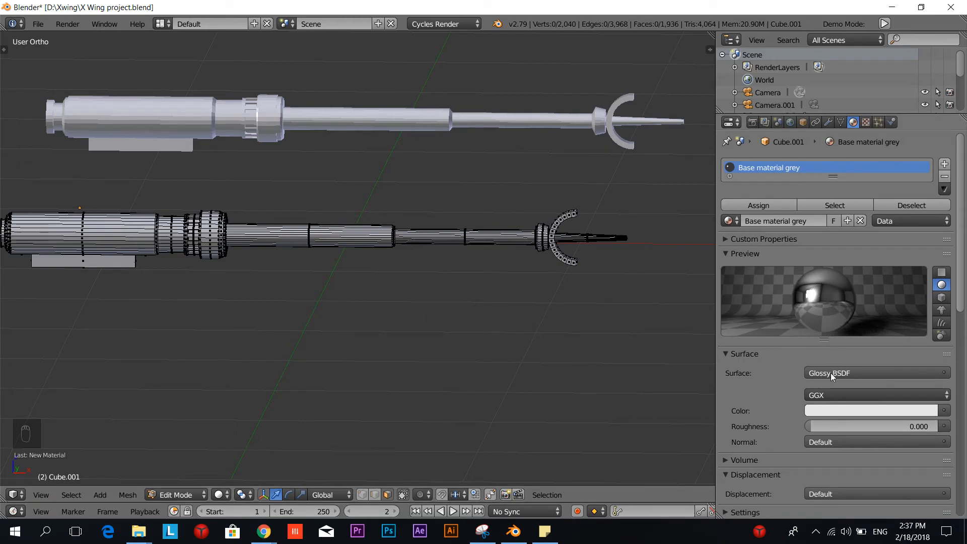
# Step: Set the glossy shader's roughness to 0.3
pyautogui.click(848, 426)
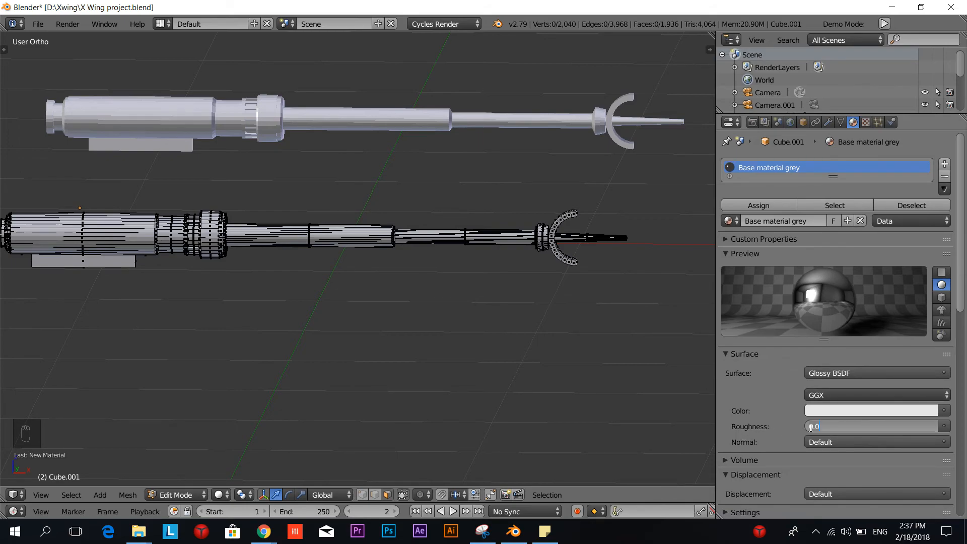
pyautogui.write('.3')
pyautogui.press('Return')
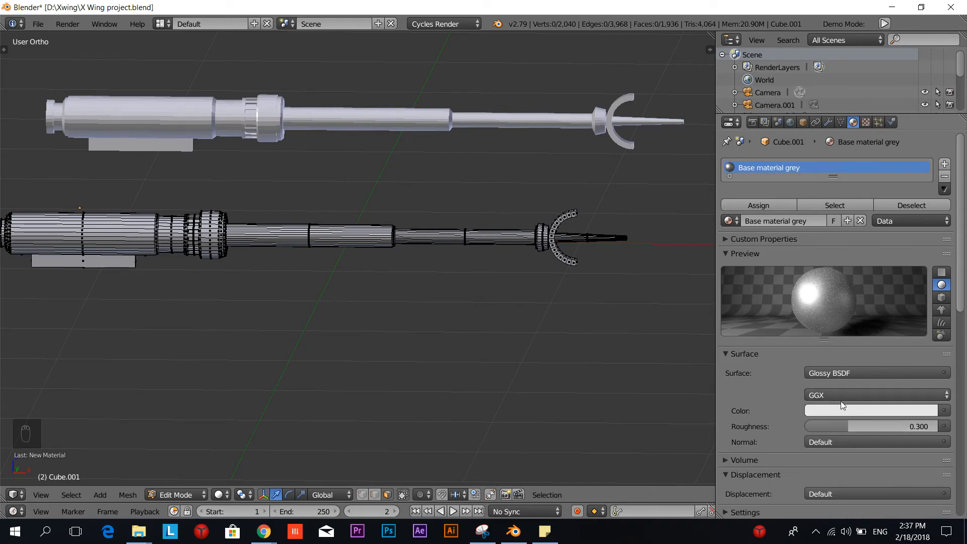
# Step: Darken the glossy shader's color to a mid grey with RGB values of about 0.529
pyautogui.keyDown('shift'); pyautogui.moveTo(622, 397); pyautogui.dragTo(578, 382, button='middle'); pyautogui.keyUp('shift')
pyautogui.scroll(-2, 593, 381)
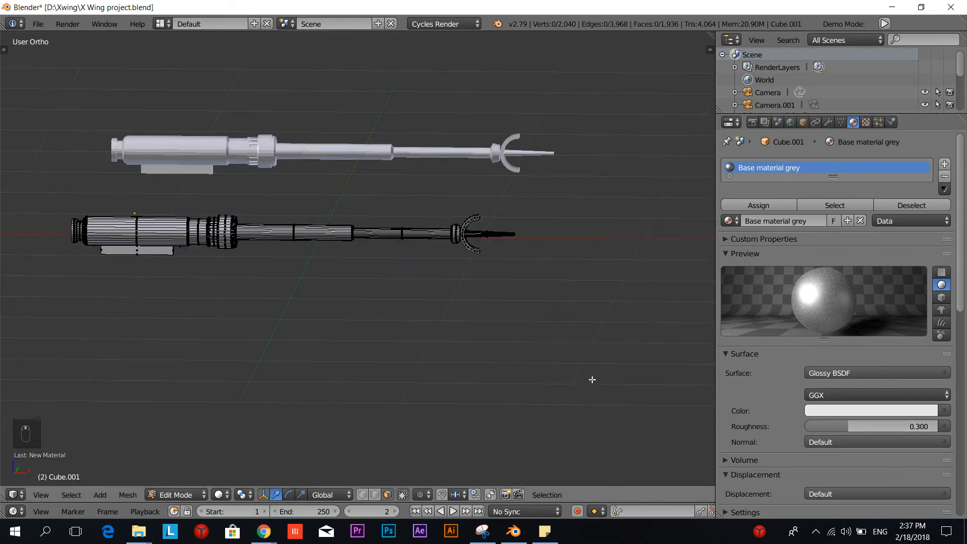
pyautogui.click(857, 413)
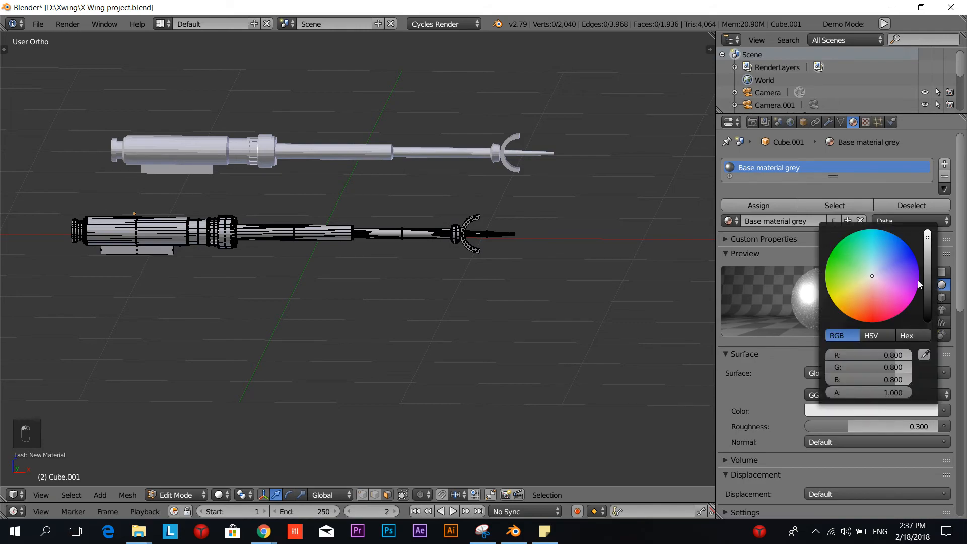
pyautogui.click(927, 255)
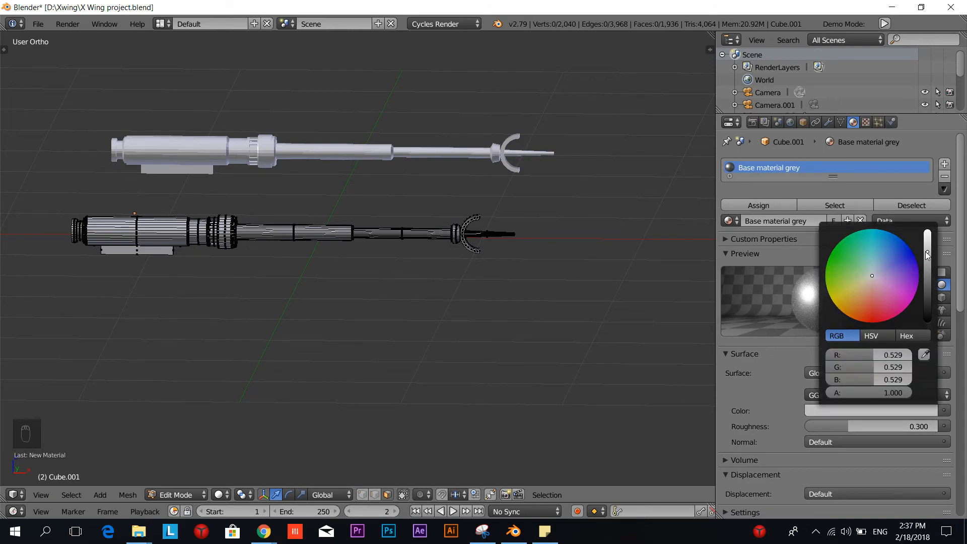
# Step: Tint the base material's glossy color from neutral grey to a muted yellowish beige
pyautogui.moveTo(871, 277); pyautogui.dragTo(869, 280)
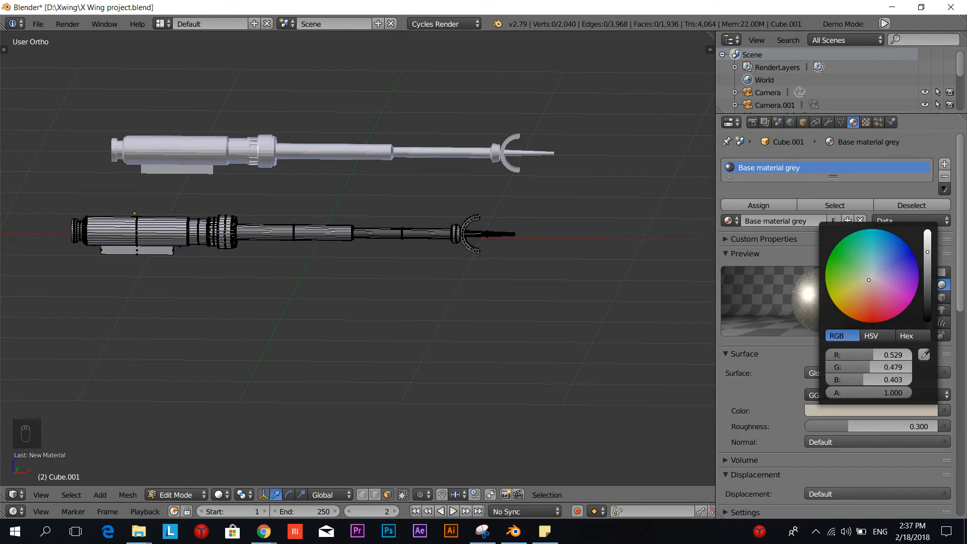
pyautogui.hotkey('alt', 'Tab')
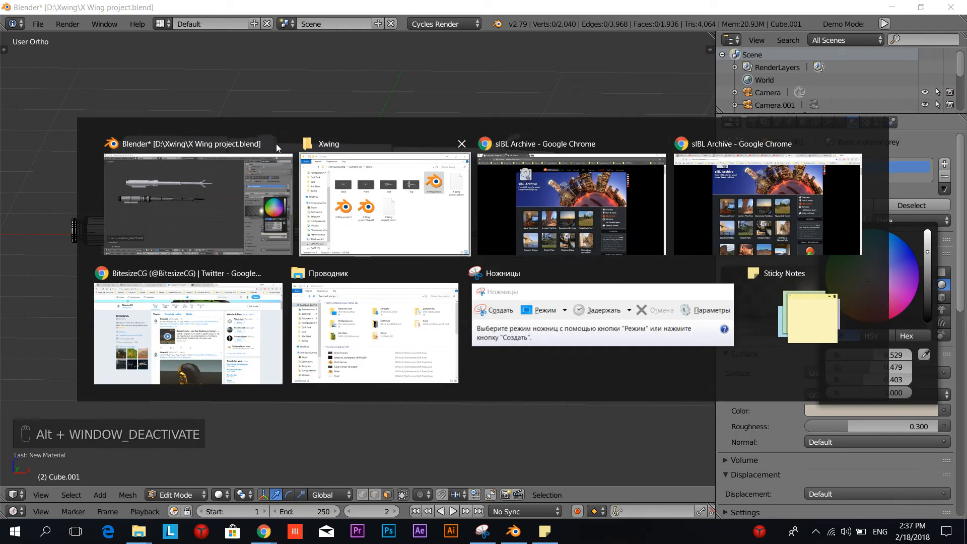
pyautogui.hotkey('alt', 'Tab')
pyautogui.click(93, 3)
pyautogui.hotkey('alt', 'Tab')
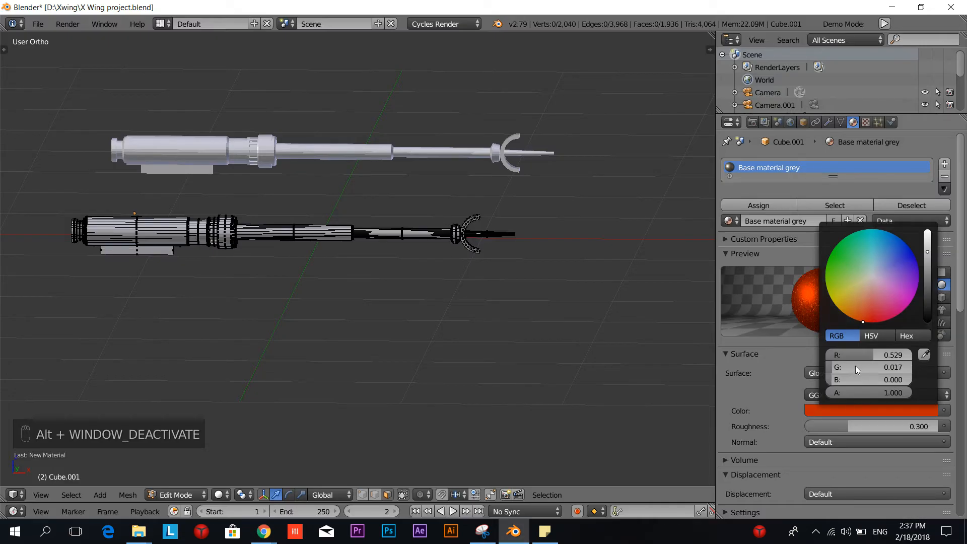
pyautogui.moveTo(863, 322); pyautogui.dragTo(863, 280)
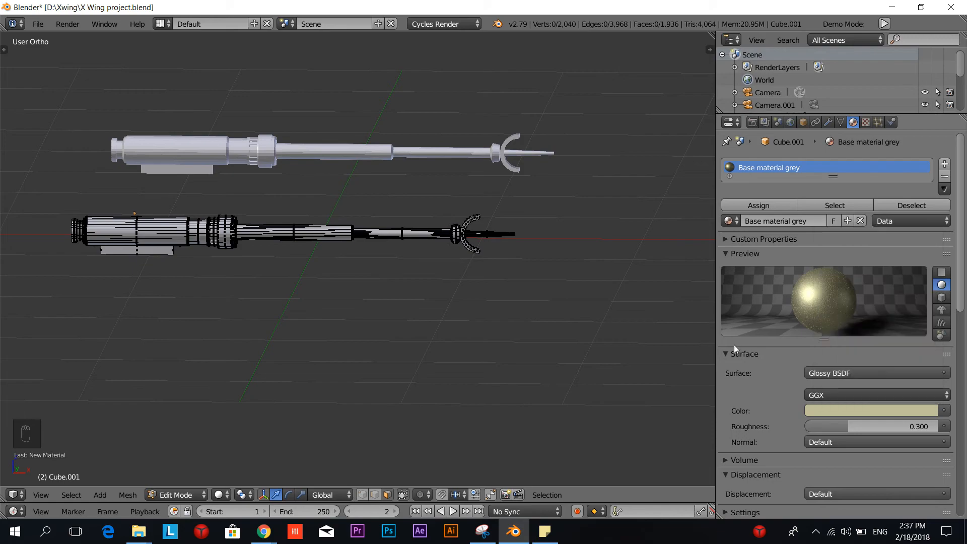
# Step: Assign the base grey material to the entire laser cannon mesh, leaving nothing selected
pyautogui.scroll(-1, 413, 320)
pyautogui.keyDown('shift'); pyautogui.moveTo(343, 328); pyautogui.dragTo(412, 325, button='middle'); pyautogui.keyUp('shift')
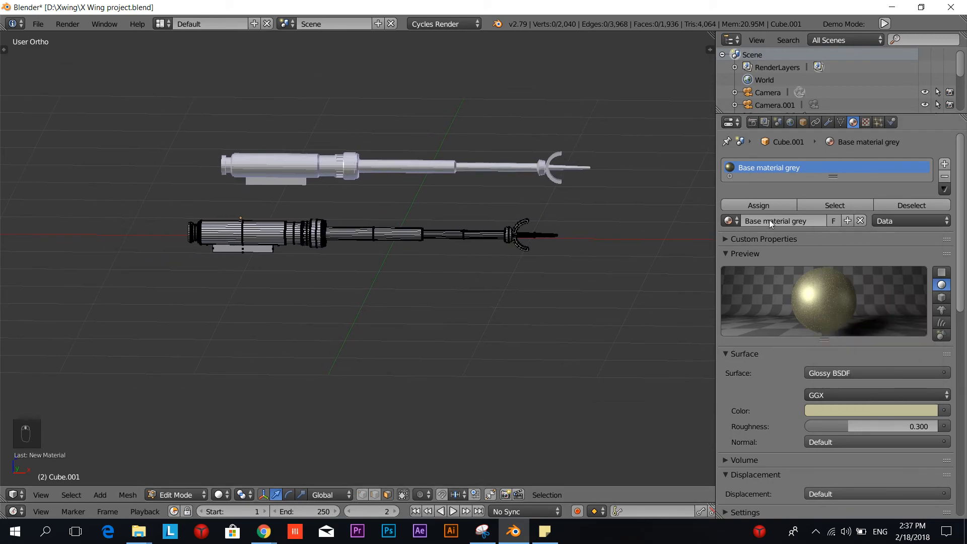
pyautogui.click(766, 204)
pyautogui.scroll(2, 431, 320)
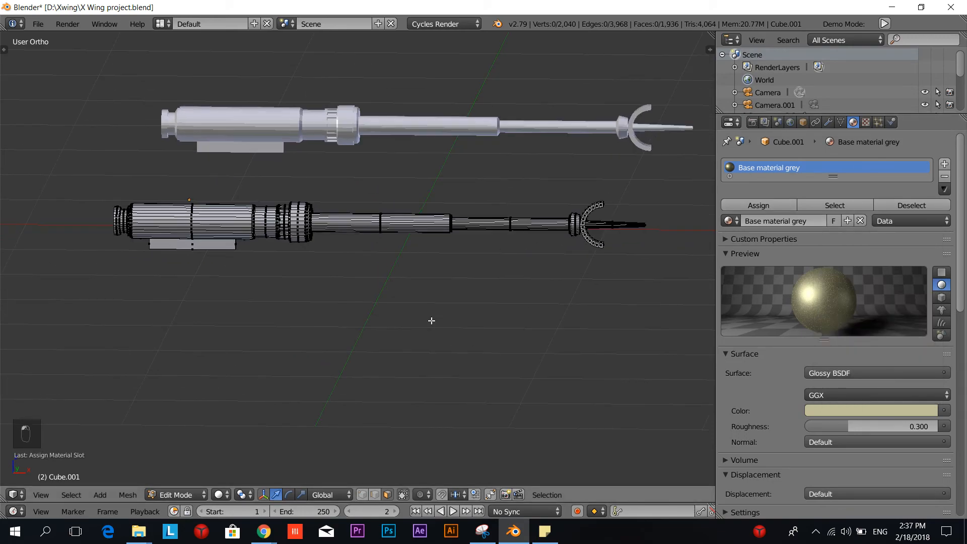
pyautogui.press('a')
pyautogui.click(760, 205)
pyautogui.scroll(-2, 460, 331)
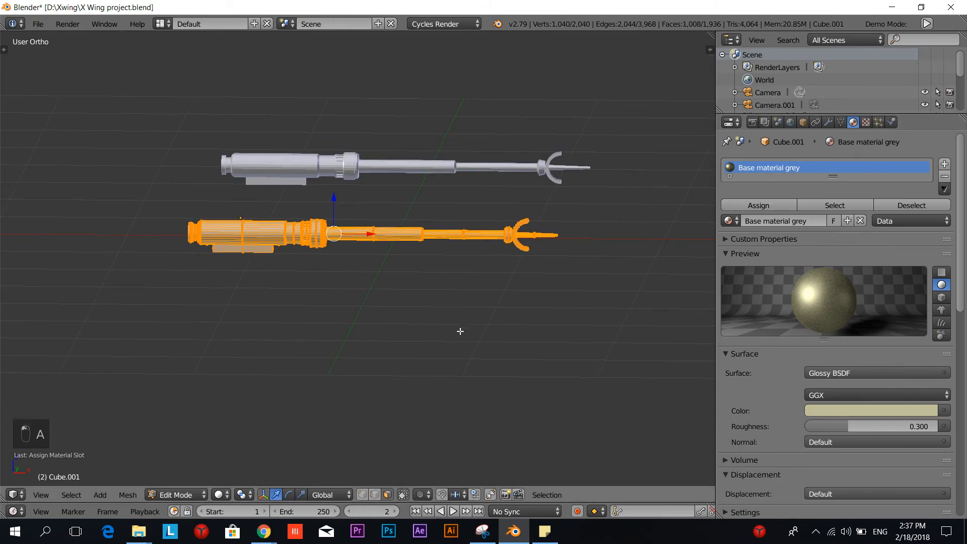
pyautogui.press('a')
# Step: Switch the viewport shading to Material to show the cannon with its assigned color
pyautogui.keyDown('shift'); pyautogui.moveTo(391, 369); pyautogui.dragTo(420, 347, button='middle'); pyautogui.keyUp('shift')
pyautogui.scroll(4, 419, 348)
pyautogui.scroll(-3, 420, 348)
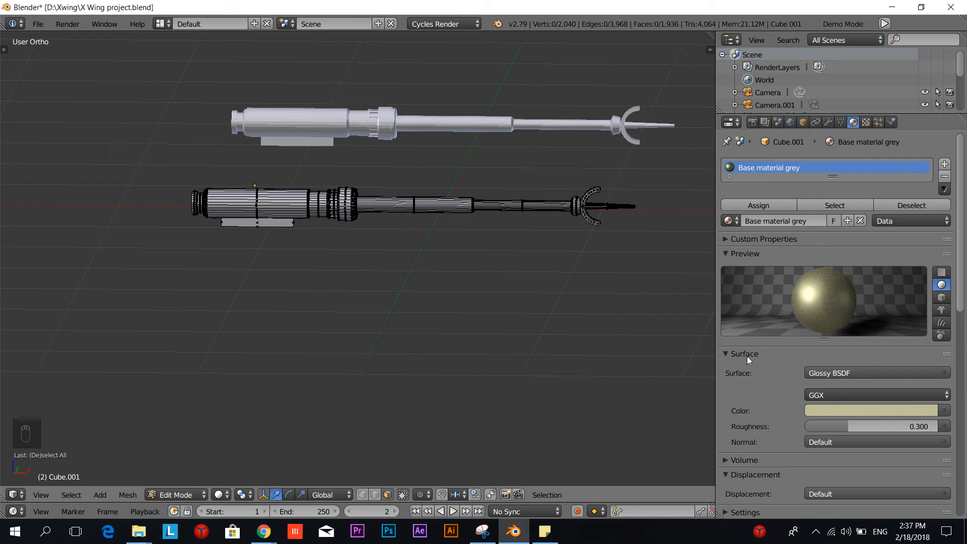
pyautogui.moveTo(553, 339); pyautogui.dragTo(510, 364, button='middle')
pyautogui.keyDown('shift'); pyautogui.moveTo(372, 346); pyautogui.dragTo(490, 327, button='middle'); pyautogui.keyUp('shift')
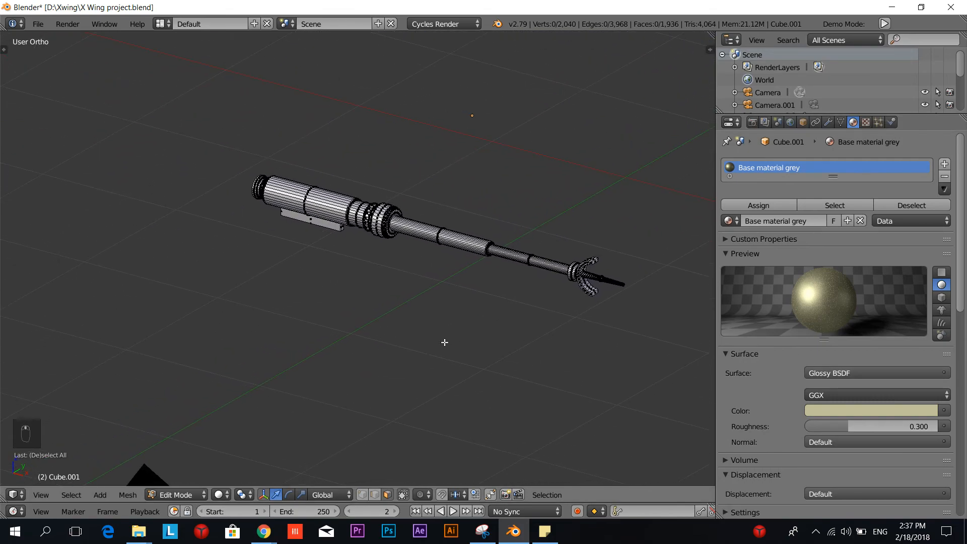
pyautogui.click(222, 494)
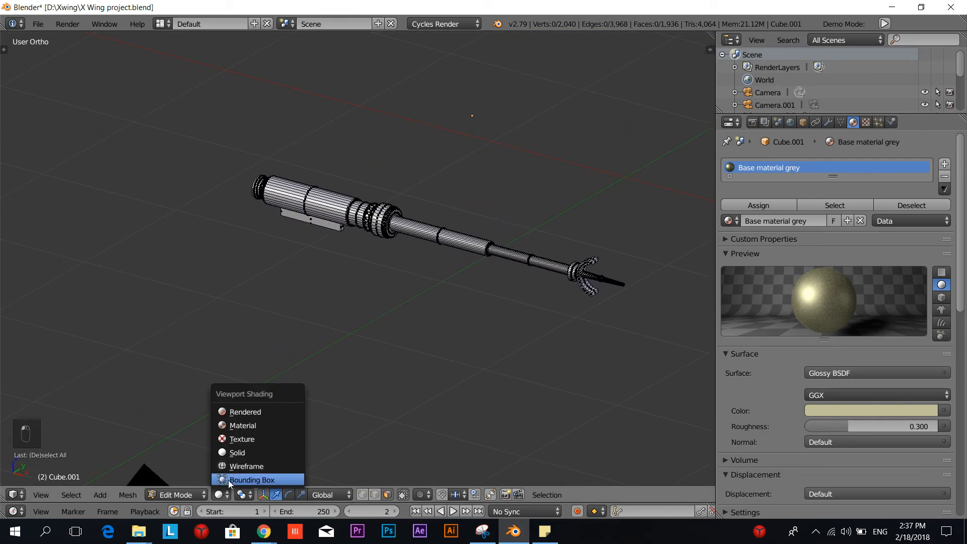
pyautogui.click(249, 426)
pyautogui.moveTo(319, 406)
pyautogui.mouseDown(button='middle')
pyautogui.moveTo(358, 410)
pyautogui.moveTo(342, 367)
pyautogui.moveTo(384, 373)
pyautogui.moveTo(365, 347)
pyautogui.moveTo(319, 338)
pyautogui.mouseUp(button='middle')
pyautogui.scroll(4, 319, 337)
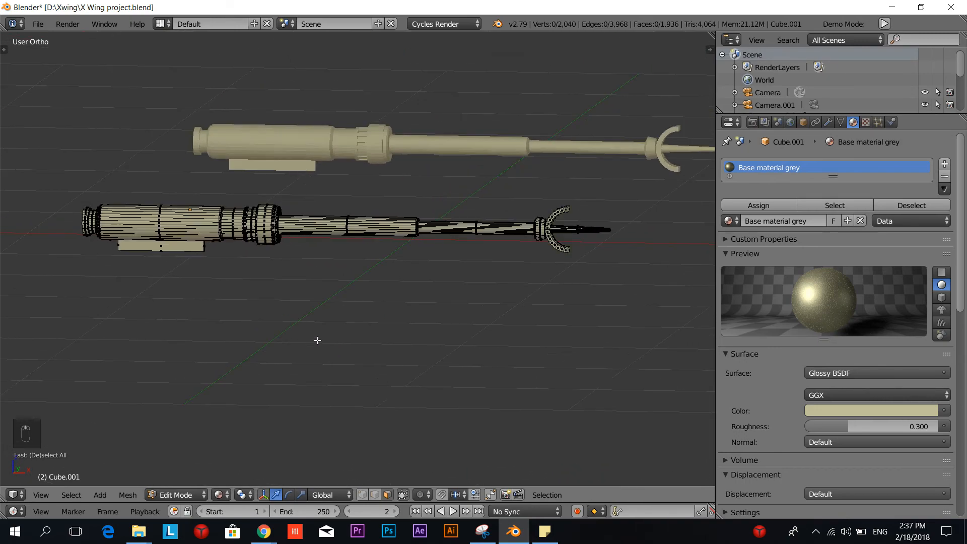
# Step: Brighten the base material's glossy color to a lighter cream and inspect it on the cannons
pyautogui.click(881, 410)
pyautogui.moveTo(930, 254); pyautogui.dragTo(929, 235)
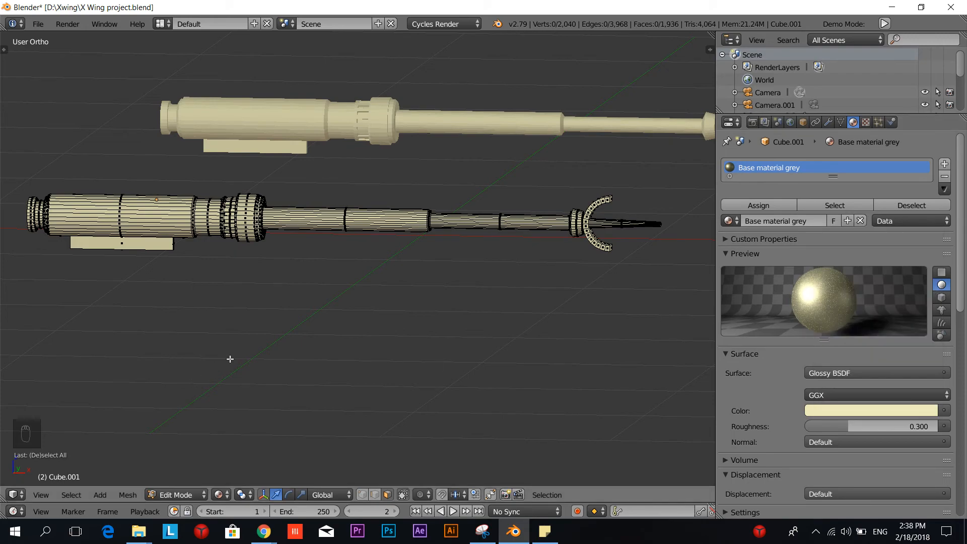
pyautogui.scroll(-3, 311, 356)
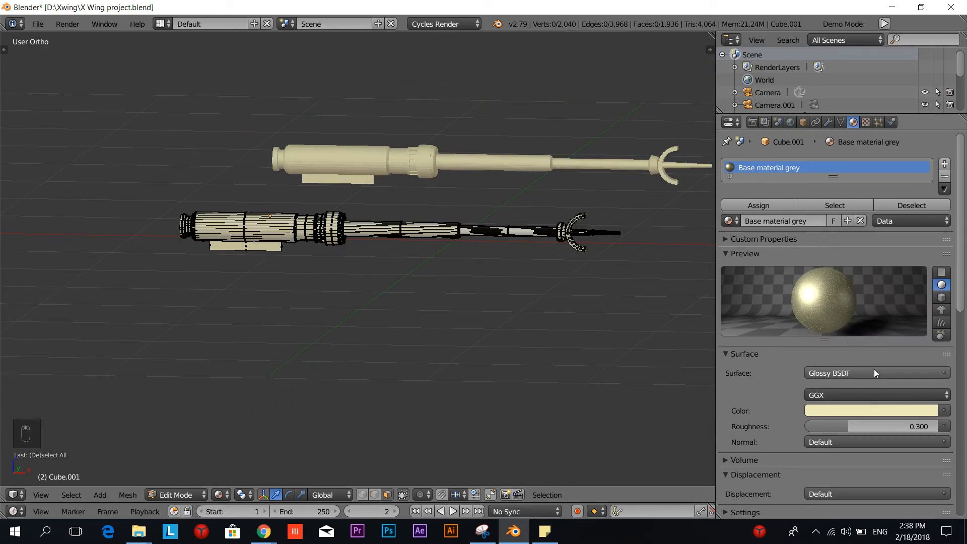
pyautogui.scroll(3, 340, 303)
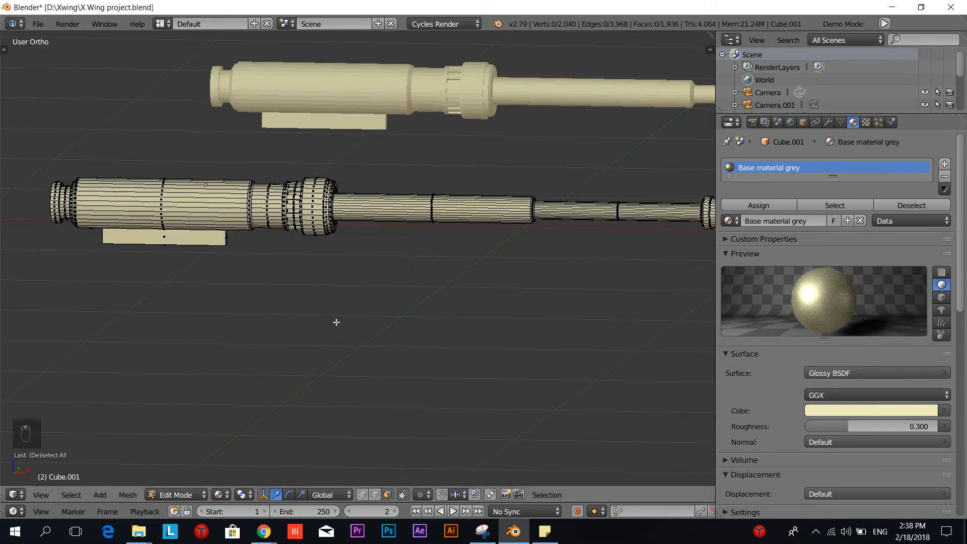
pyautogui.scroll(1, 270, 380)
pyautogui.scroll(-3, 288, 386)
pyautogui.scroll(-2, 352, 355)
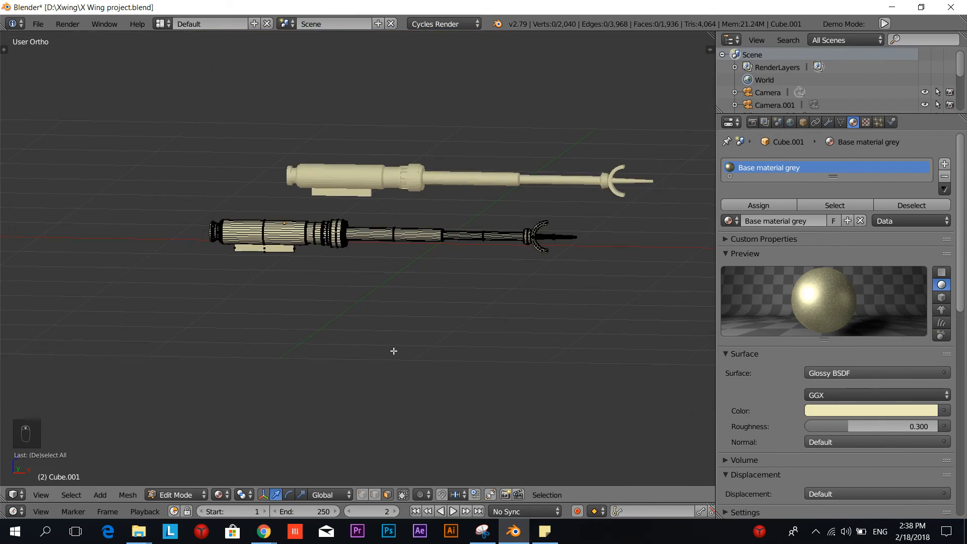
pyautogui.scroll(2, 349, 345)
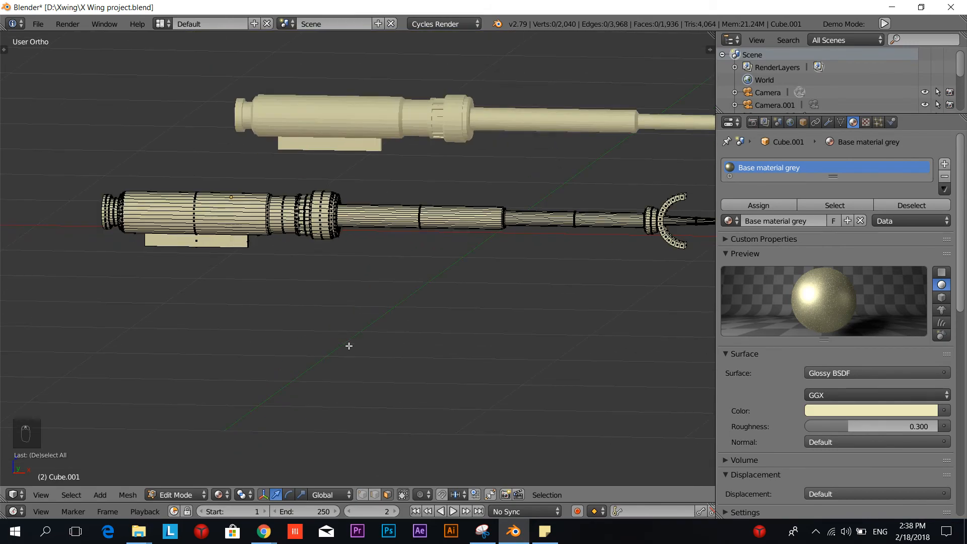
# Step: Preview the wing and cannon in rendered shading, then return to the material view
pyautogui.hotkey('shift', 'z')
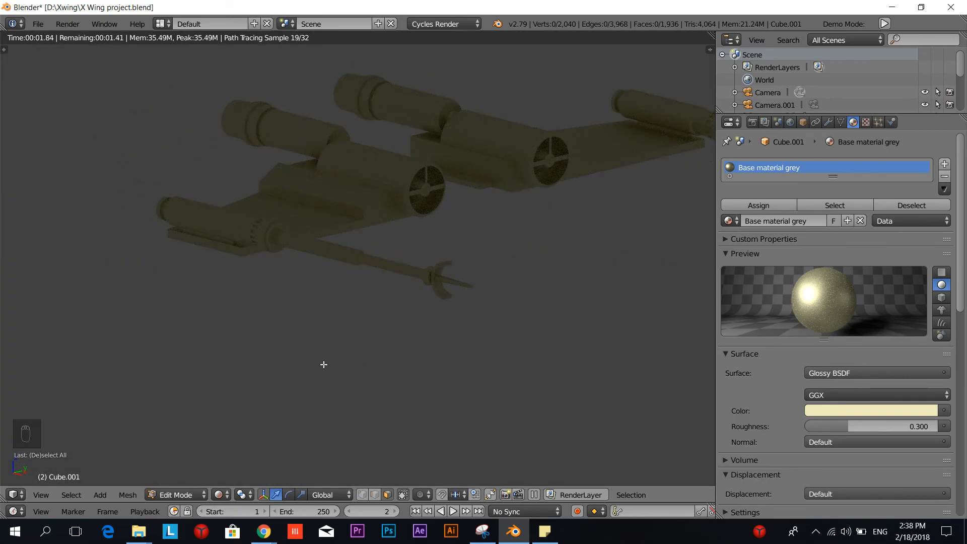
pyautogui.moveTo(323, 364); pyautogui.dragTo(396, 349, button='middle')
pyautogui.scroll(2, 403, 390)
pyautogui.scroll(2, 380, 321)
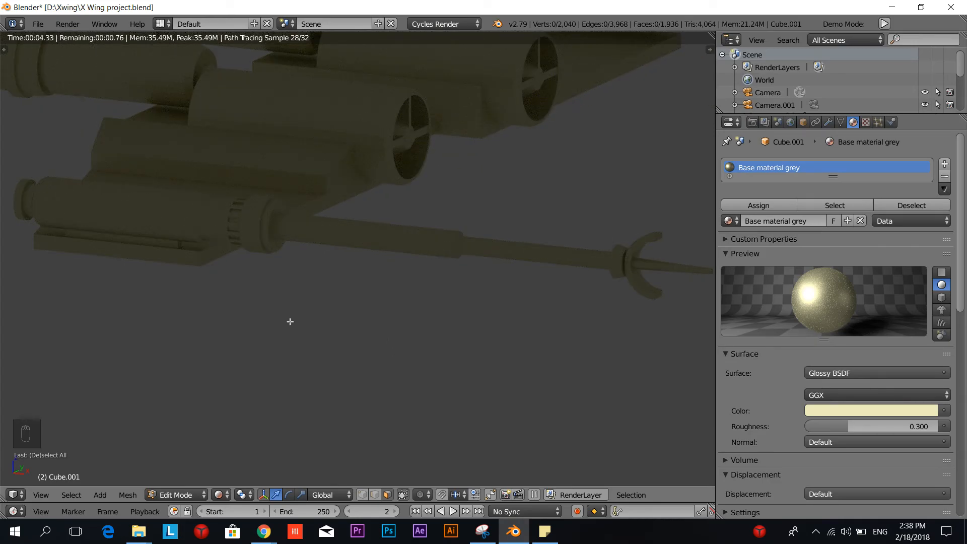
pyautogui.hotkey('shift', 'z')
pyautogui.moveTo(289, 320); pyautogui.dragTo(438, 352, button='middle')
pyautogui.press('a')
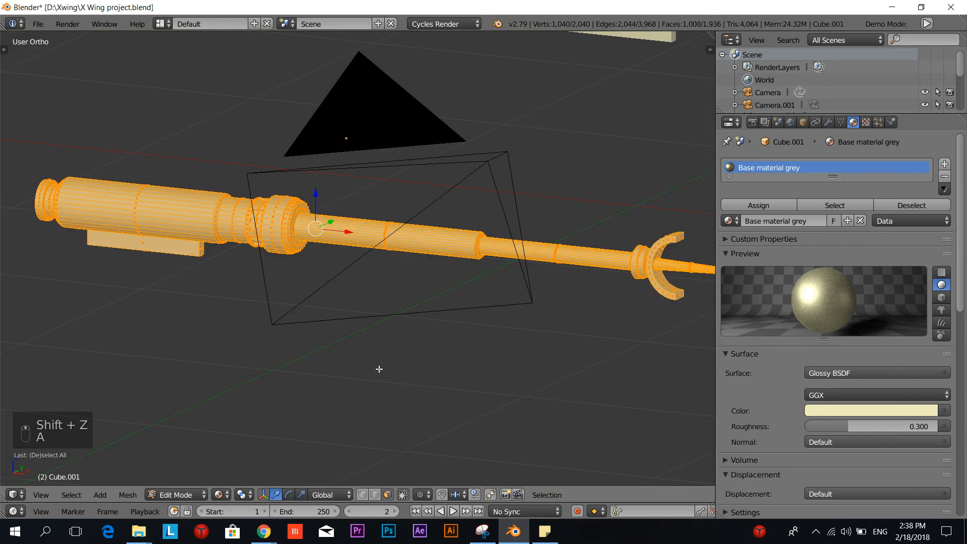
pyautogui.moveTo(379, 368); pyautogui.dragTo(311, 358, button='middle')
pyautogui.scroll(3, 391, 369)
pyautogui.press('Escape')
pyautogui.press('a')
pyautogui.scroll(-3, 364, 345)
pyautogui.keyDown('shift'); pyautogui.moveTo(345, 362); pyautogui.dragTo(396, 323, button='middle'); pyautogui.keyUp('shift')
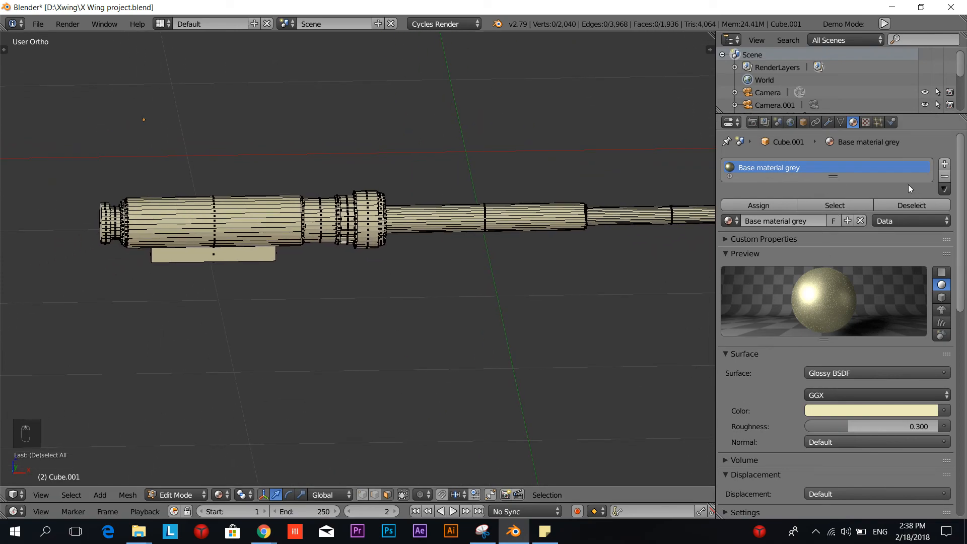
# Step: Add a second material slot with a new material using the Glossy BSDF surface shader
pyautogui.click(945, 165)
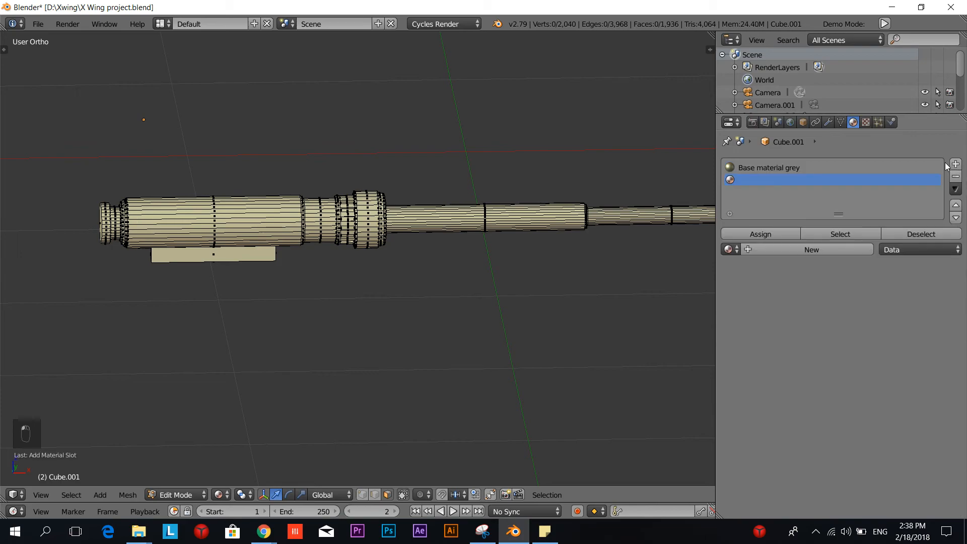
pyautogui.click(808, 248)
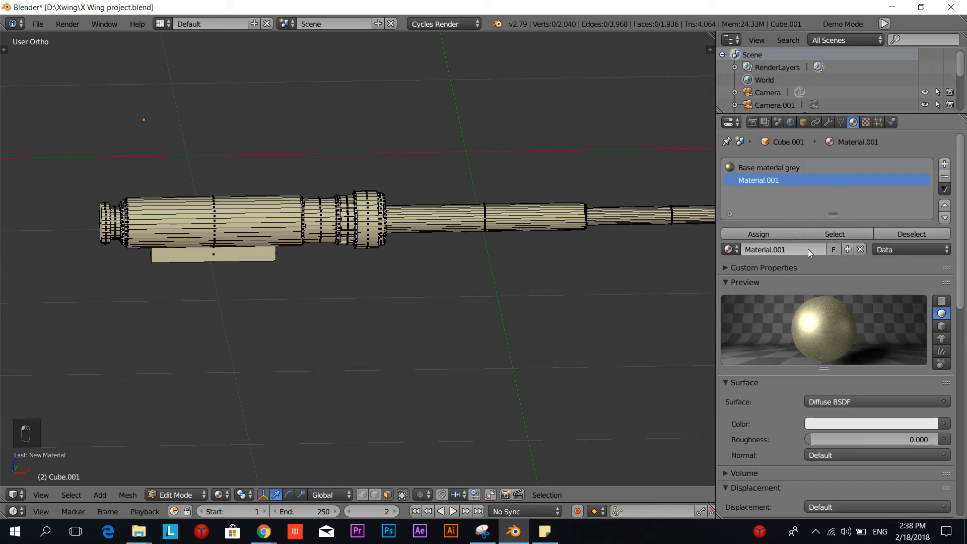
pyautogui.click(847, 402)
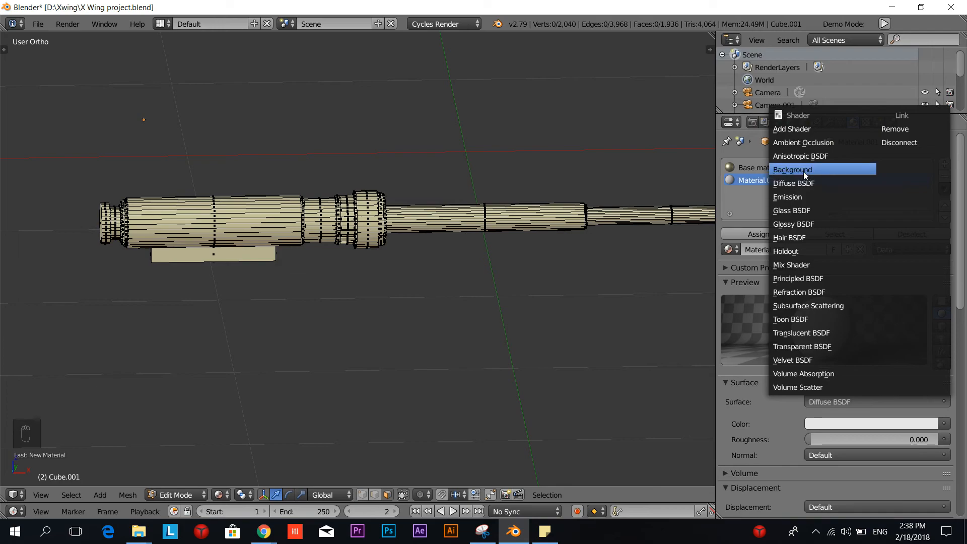
pyautogui.click(796, 224)
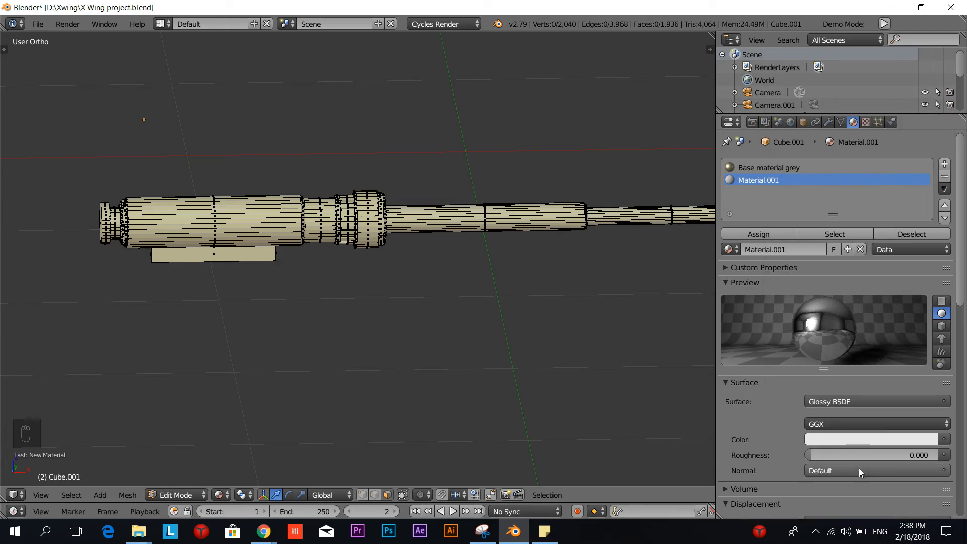
# Step: Set the new material's roughness to 0.8 and darken its color to near black
pyautogui.click(896, 455)
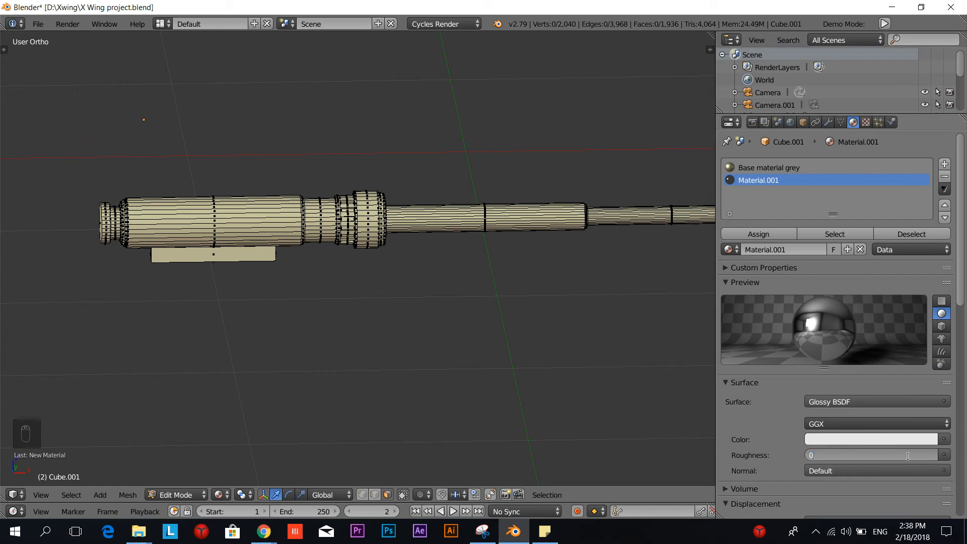
pyautogui.press('Return')
pyautogui.click(874, 439)
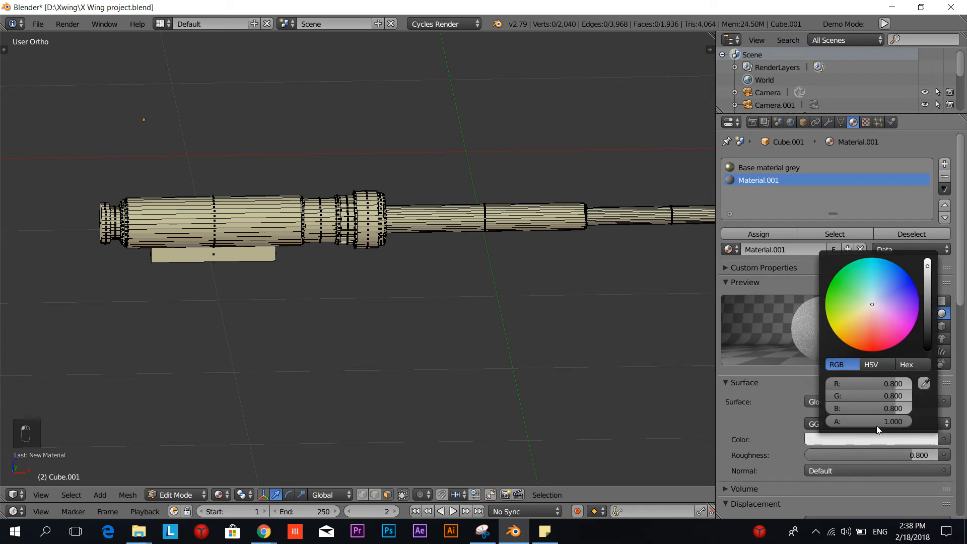
pyautogui.click(917, 440)
pyautogui.moveTo(927, 319); pyautogui.dragTo(929, 330)
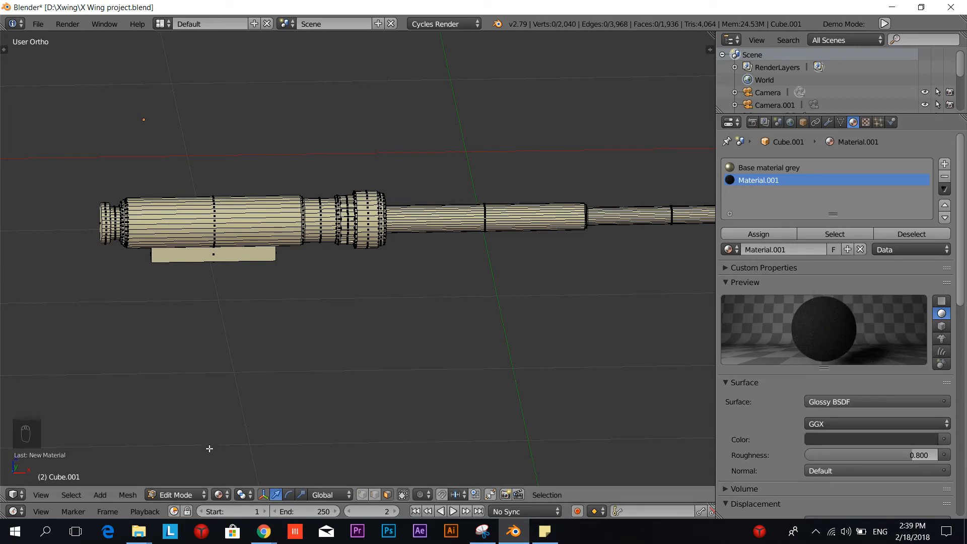
# Step: Select the first three recessed slot faces on the slotted ring behind the cannon's wide collar
pyautogui.scroll(6, 422, 369)
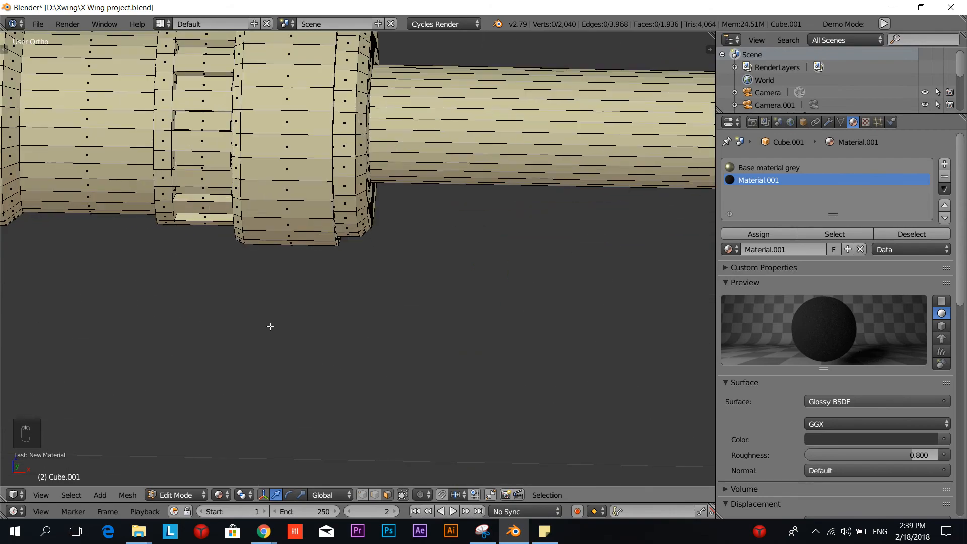
pyautogui.keyDown('shift'); pyautogui.moveTo(406, 386); pyautogui.dragTo(433, 397, button='middle'); pyautogui.keyUp('shift')
pyautogui.scroll(-2, 363, 254)
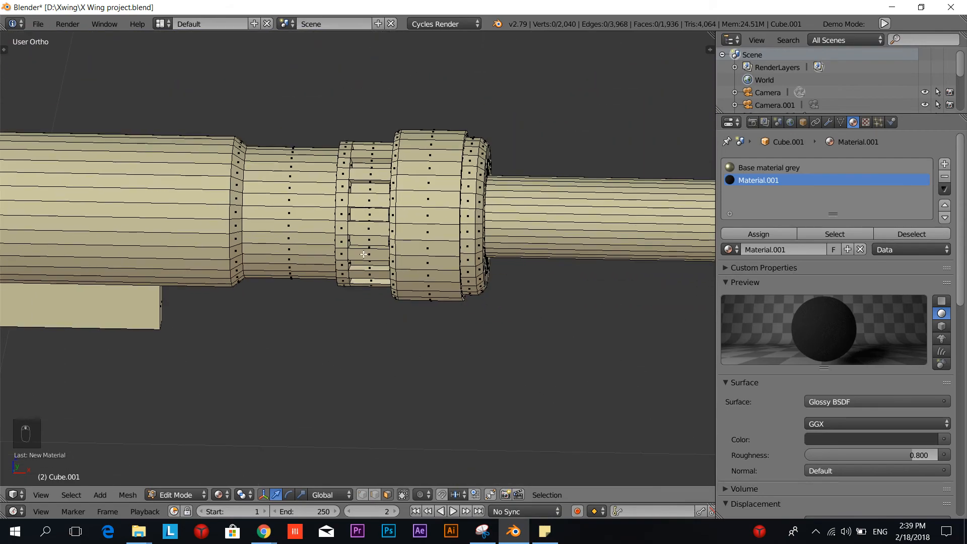
pyautogui.rightClick(370, 215)
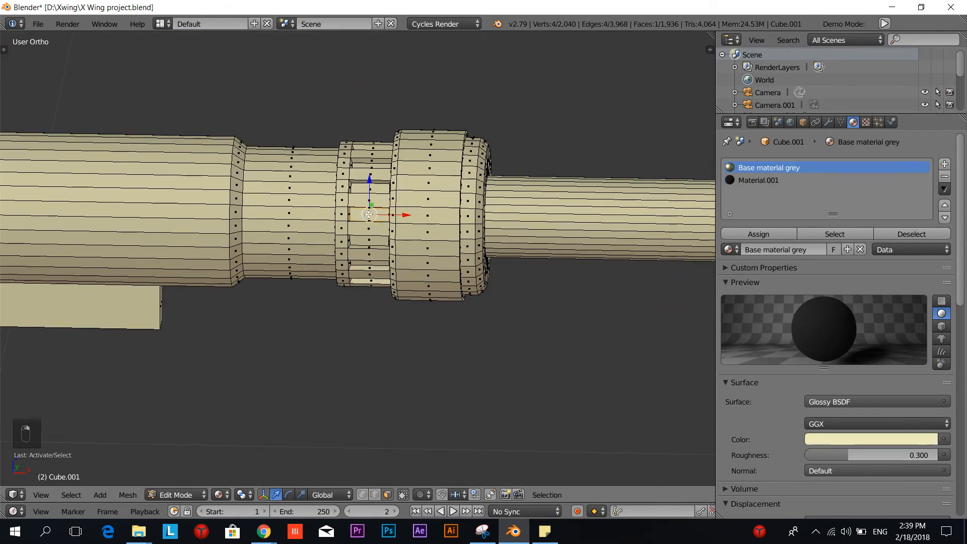
pyautogui.keyDown('shift'); pyautogui.rightClick(371, 240); pyautogui.keyUp('shift')
pyautogui.keyDown('shift'); pyautogui.rightClick(372, 264); pyautogui.keyUp('shift')
# Step: Extend the selection with the next three recessed slot faces around the cannon's ring
pyautogui.moveTo(382, 281); pyautogui.dragTo(338, 364, button='middle')
pyautogui.scroll(2, 340, 360)
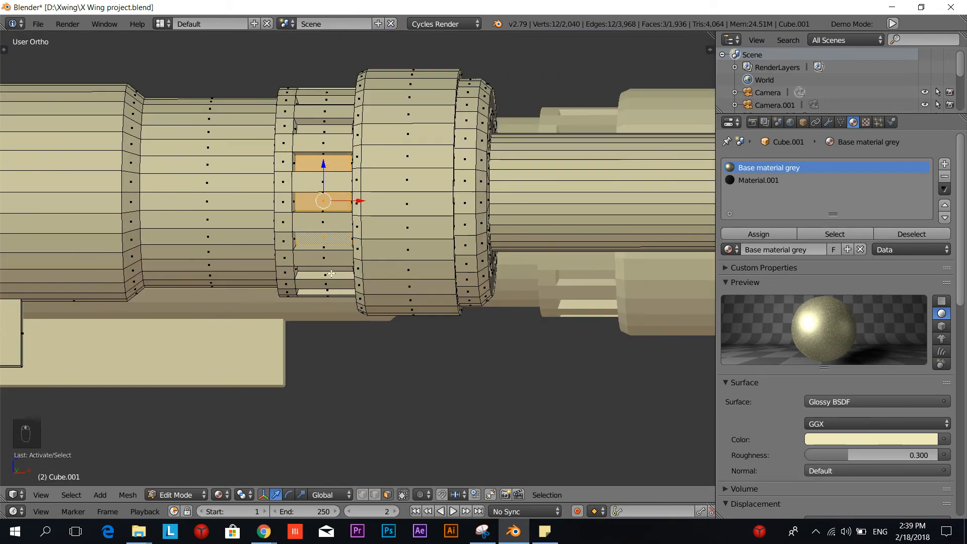
pyautogui.moveTo(331, 273); pyautogui.dragTo(373, 353, button='middle')
pyautogui.scroll(2, 360, 278)
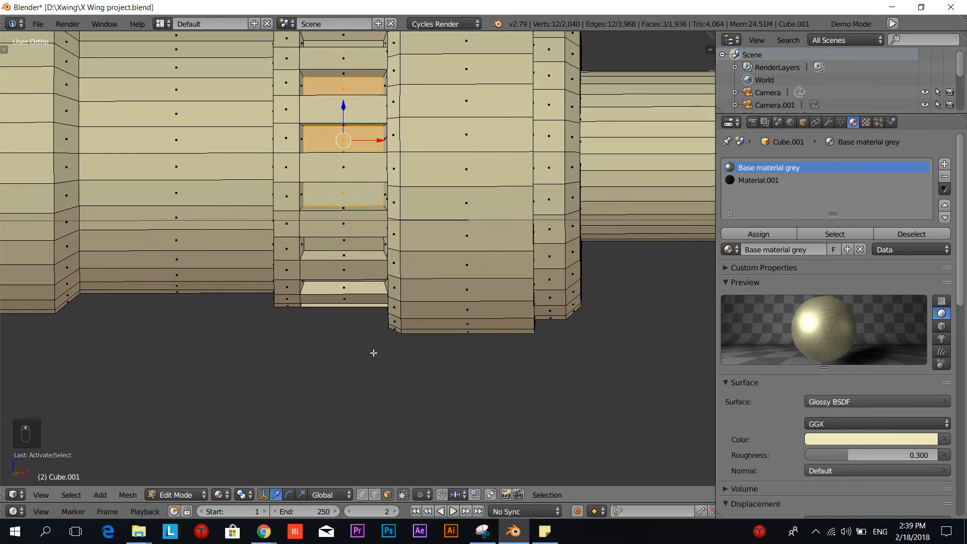
pyautogui.keyDown('shift'); pyautogui.rightClick(343, 246); pyautogui.keyUp('shift')
pyautogui.moveTo(343, 246); pyautogui.dragTo(330, 338, button='middle')
pyautogui.keyDown('shift'); pyautogui.rightClick(300, 163); pyautogui.keyUp('shift')
pyautogui.keyDown('shift'); pyautogui.rightClick(304, 191); pyautogui.keyUp('shift')
# Step: Add four recessed slot faces on the opposite side of the ring to the selection
pyautogui.scroll(-3, 285, 322)
pyautogui.scroll(7, 329, 338)
pyautogui.keyDown('shift'); pyautogui.moveTo(544, 369); pyautogui.dragTo(346, 333, button='middle'); pyautogui.keyUp('shift')
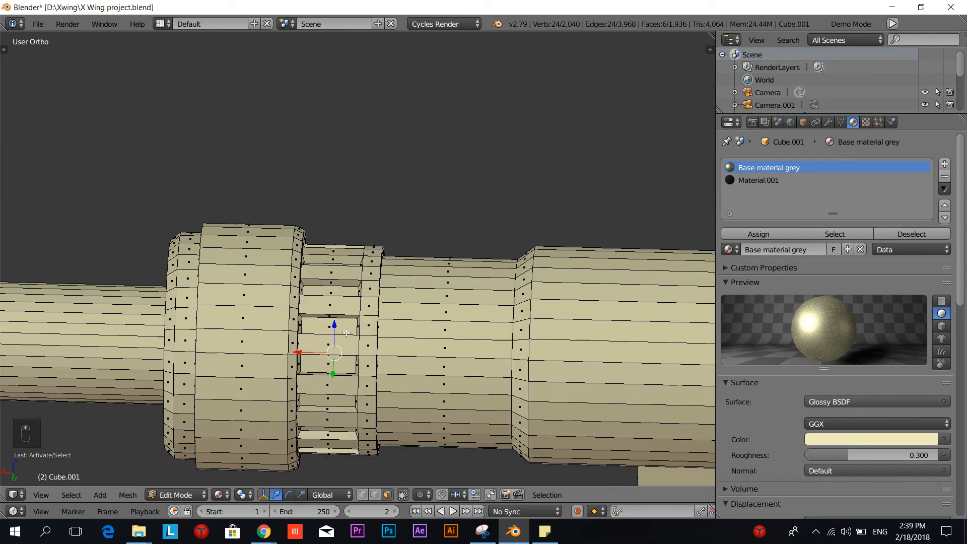
pyautogui.keyDown('shift'); pyautogui.rightClick(337, 326); pyautogui.keyUp('shift')
pyautogui.keyDown('shift'); pyautogui.rightClick(332, 293); pyautogui.keyUp('shift')
pyautogui.moveTo(331, 301); pyautogui.dragTo(305, 378, button='middle')
pyautogui.keyDown('shift'); pyautogui.rightClick(358, 197); pyautogui.keyUp('shift')
pyautogui.keyDown('shift'); pyautogui.rightClick(365, 165); pyautogui.keyUp('shift')
# Step: Add the remaining recessed slot faces around the cannon's slotted ring to the selection
pyautogui.moveTo(365, 165); pyautogui.dragTo(322, 280, button='middle')
pyautogui.keyDown('shift'); pyautogui.rightClick(303, 130); pyautogui.keyUp('shift')
pyautogui.keyDown('shift'); pyautogui.rightClick(318, 280); pyautogui.keyUp('shift')
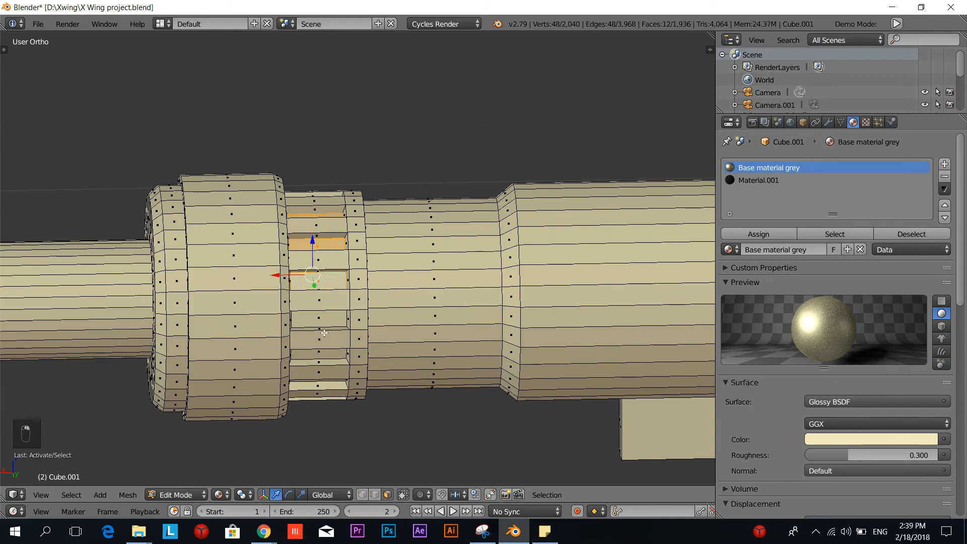
pyautogui.keyDown('shift'); pyautogui.rightClick(319, 318); pyautogui.keyUp('shift')
pyautogui.keyDown('shift'); pyautogui.rightClick(318, 349); pyautogui.keyUp('shift')
pyautogui.moveTo(318, 349); pyautogui.dragTo(329, 383, button='middle')
pyautogui.keyDown('shift'); pyautogui.rightClick(322, 427); pyautogui.keyUp('shift')
pyautogui.keyDown('shift'); pyautogui.moveTo(330, 382); pyautogui.dragTo(350, 233, button='middle'); pyautogui.keyUp('shift')
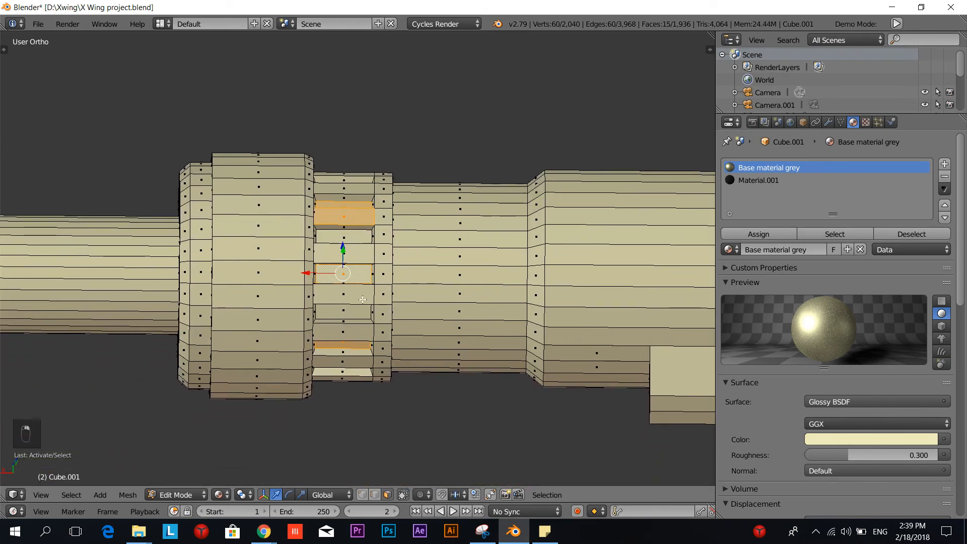
pyautogui.keyDown('shift'); pyautogui.rightClick(345, 313); pyautogui.keyUp('shift')
pyautogui.moveTo(351, 356); pyautogui.dragTo(586, 396, button='middle')
# Step: Assign the dark Material.001 to the selected recessed slot faces on the ring
pyautogui.scroll(-6, 550, 401)
pyautogui.click(754, 180)
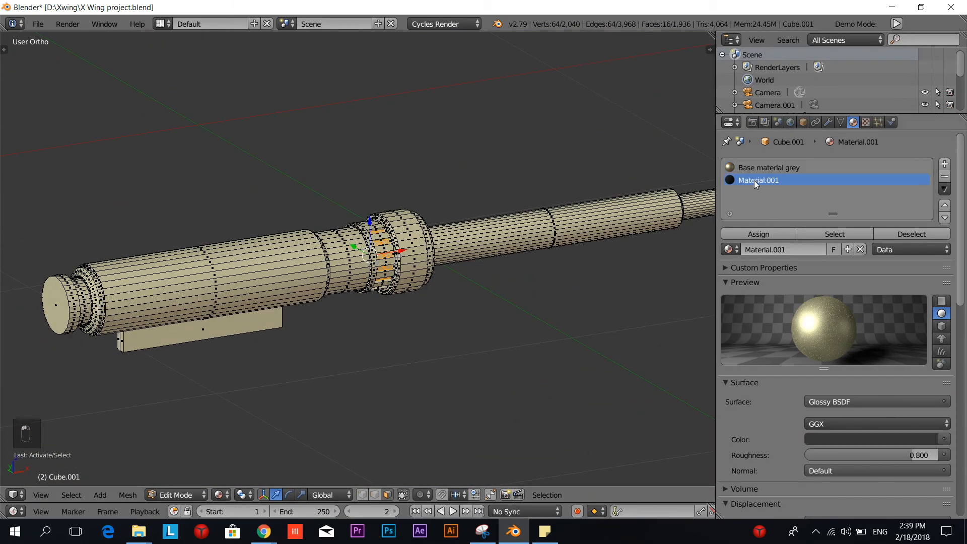
pyautogui.moveTo(520, 449); pyautogui.dragTo(462, 425, button='middle')
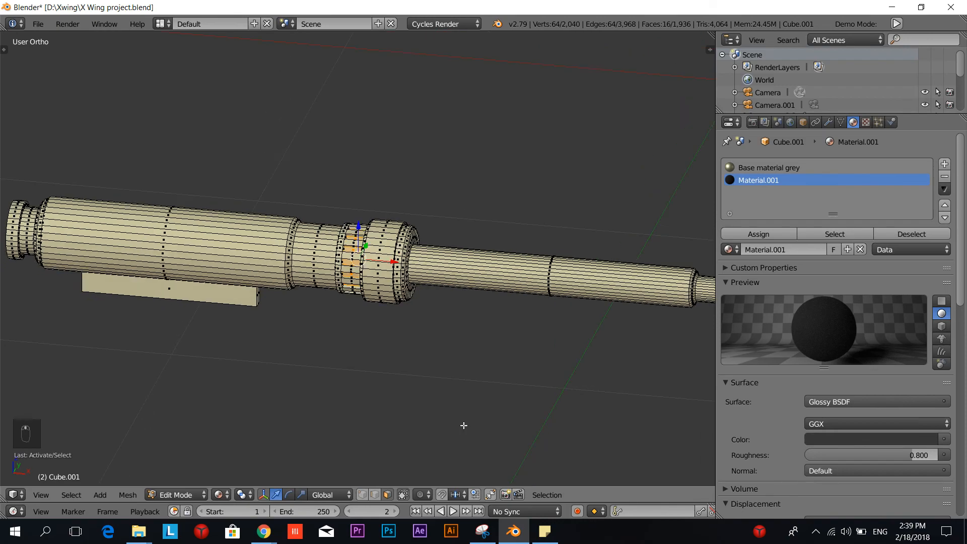
pyautogui.scroll(4, 446, 420)
pyautogui.scroll(-2, 428, 419)
pyautogui.scroll(-3, 441, 363)
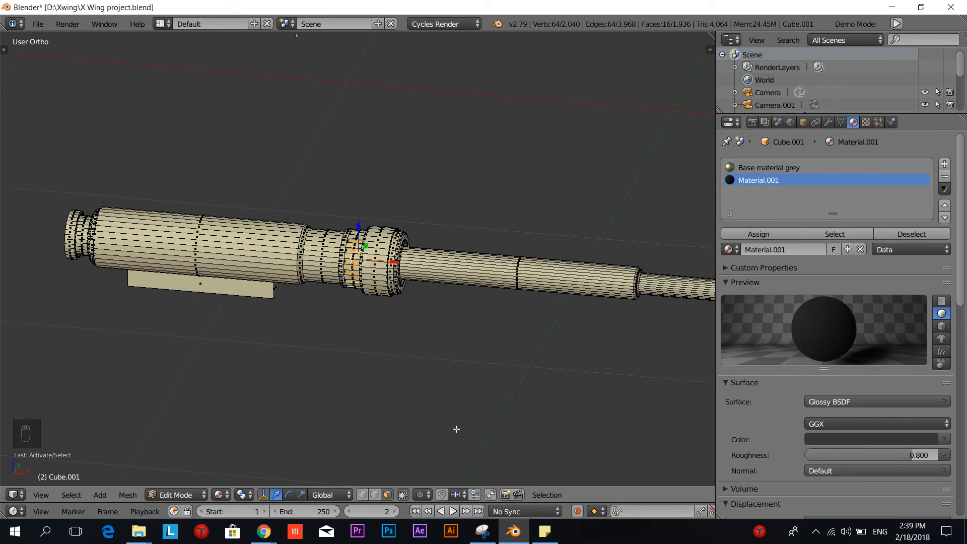
pyautogui.scroll(1, 365, 412)
pyautogui.scroll(-2, 273, 335)
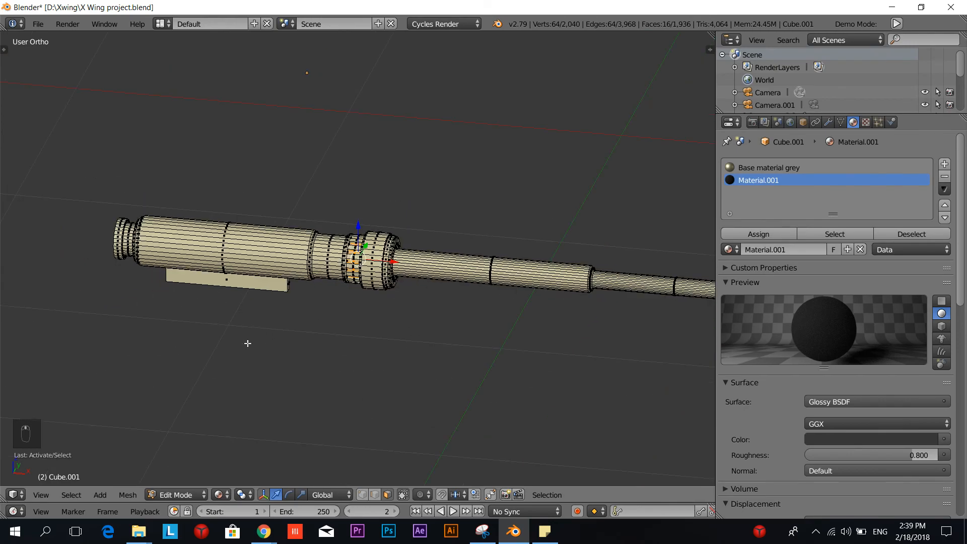
pyautogui.moveTo(292, 361); pyautogui.dragTo(320, 361, button='middle')
pyautogui.scroll(4, 320, 361)
pyautogui.scroll(-3, 322, 361)
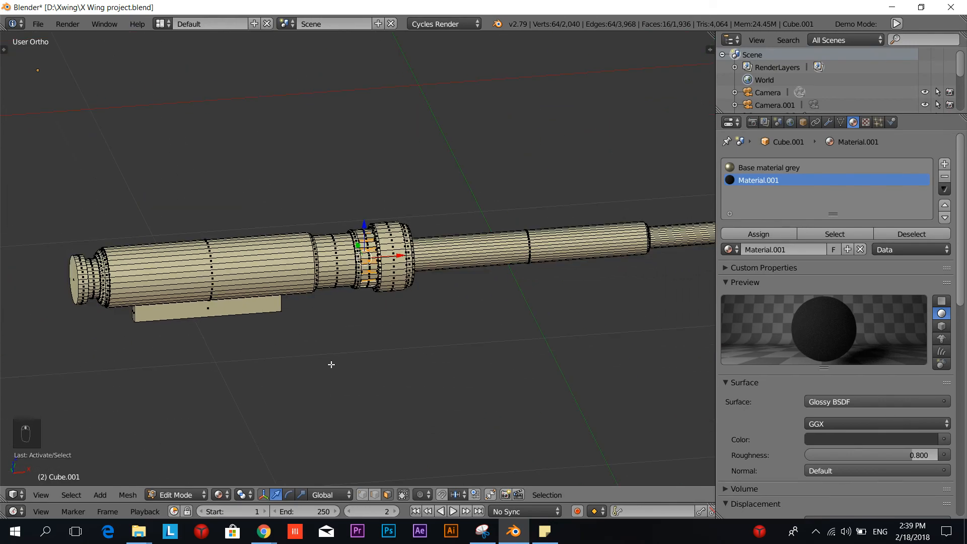
pyautogui.scroll(6, 372, 374)
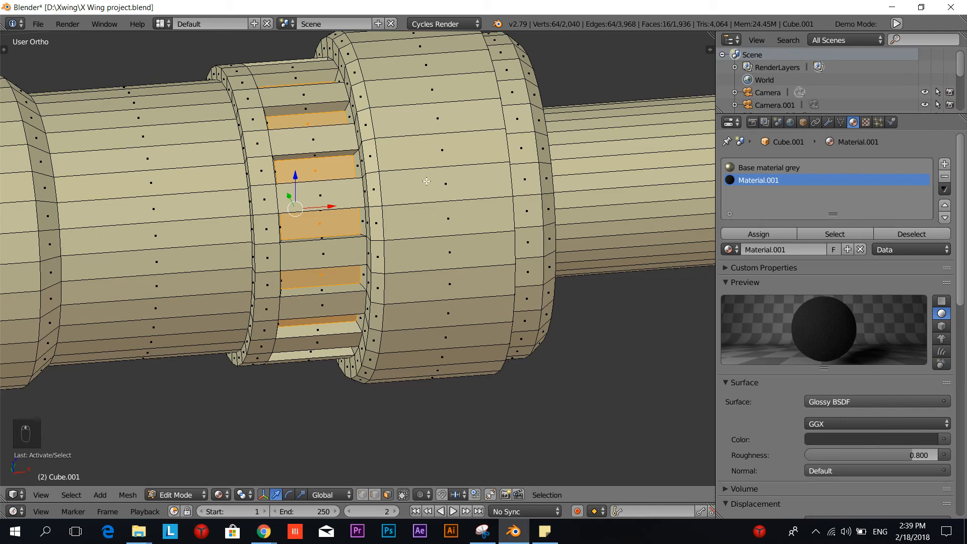
pyautogui.scroll(-4, 249, 278)
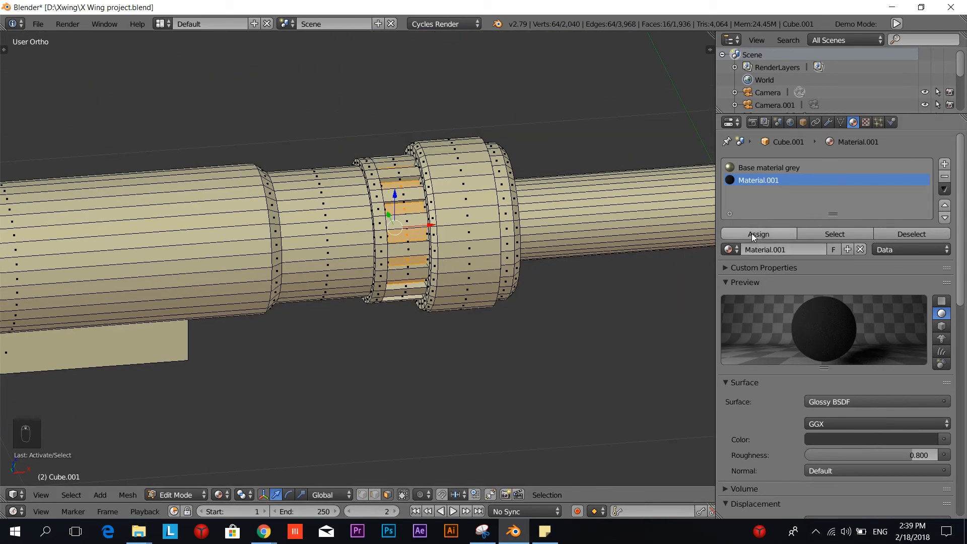
pyautogui.click(752, 234)
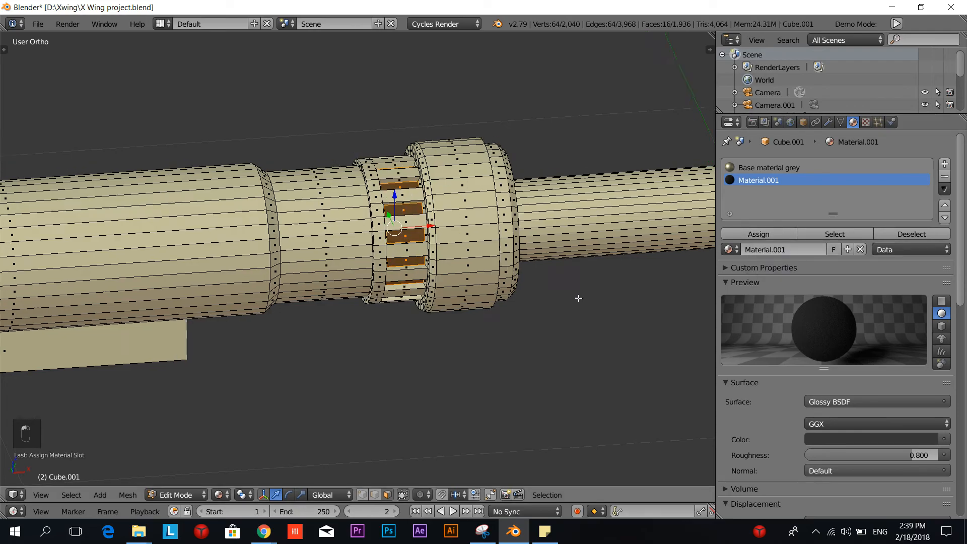
# Step: Clear the selection and select the loop of long faces around the cannon's wide rear body, including the block beneath it
pyautogui.moveTo(576, 296); pyautogui.dragTo(389, 276, button='middle')
pyautogui.scroll(-1, 458, 299)
pyautogui.press('a')
pyautogui.scroll(4, 458, 299)
pyautogui.scroll(-4, 388, 276)
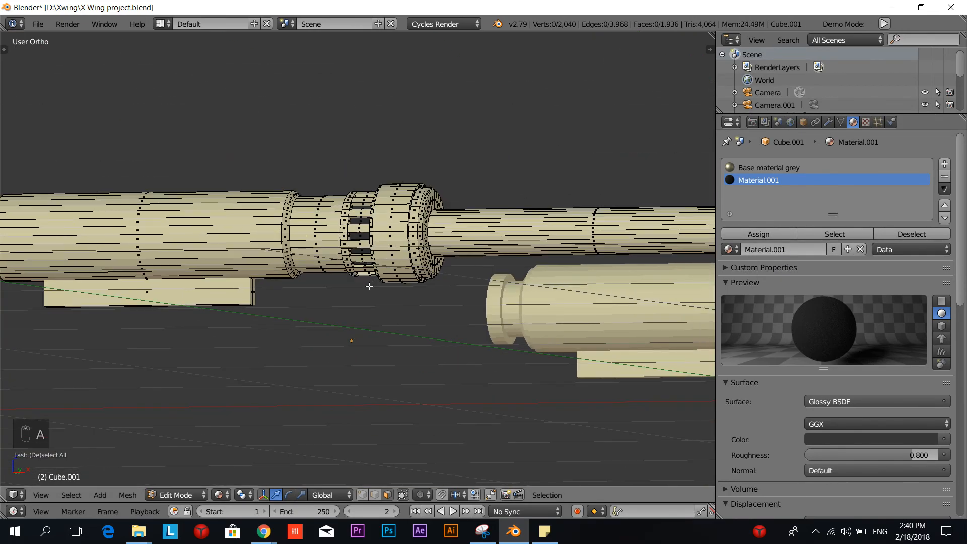
pyautogui.keyDown('shift'); pyautogui.moveTo(283, 296); pyautogui.dragTo(452, 315, button='middle'); pyautogui.keyUp('shift')
pyautogui.scroll(3, 448, 339)
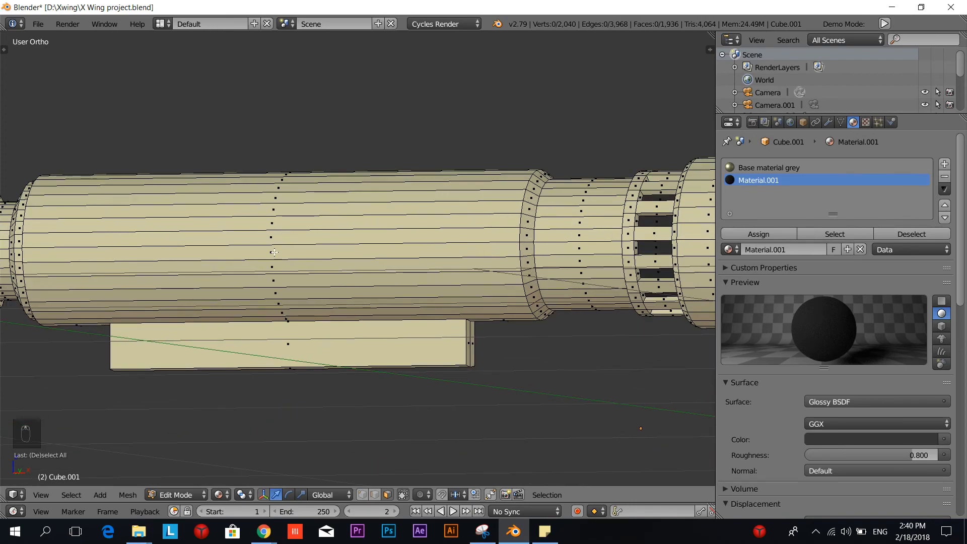
pyautogui.press('l')
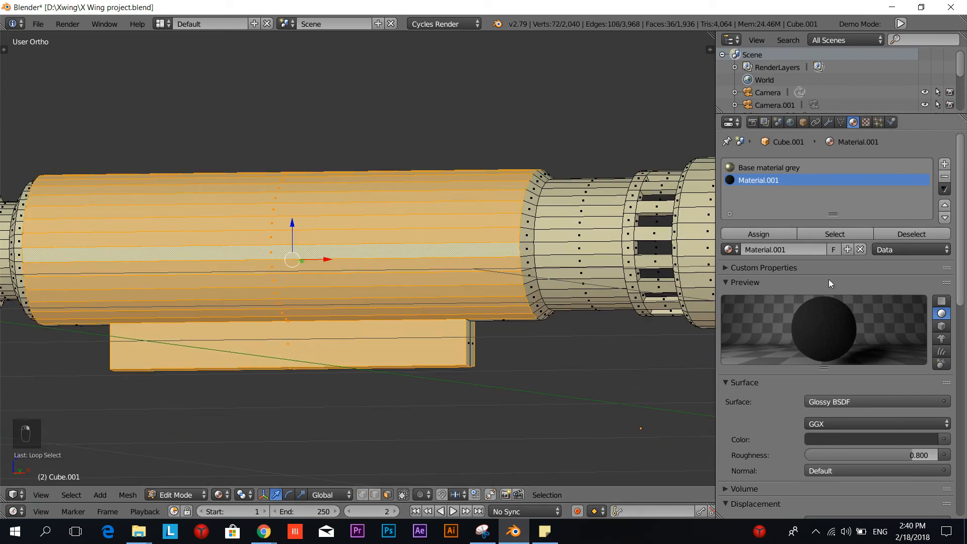
# Step: Add a third material slot to the cannon and rename the dark Material.001 to "Black"
pyautogui.click(946, 166)
pyautogui.click(759, 181)
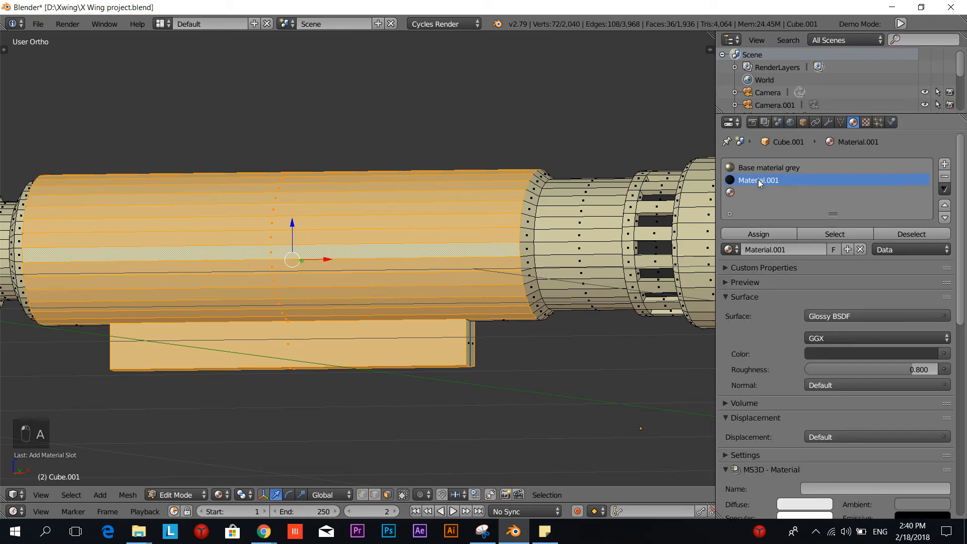
pyautogui.write('Black')
pyautogui.press('Return')
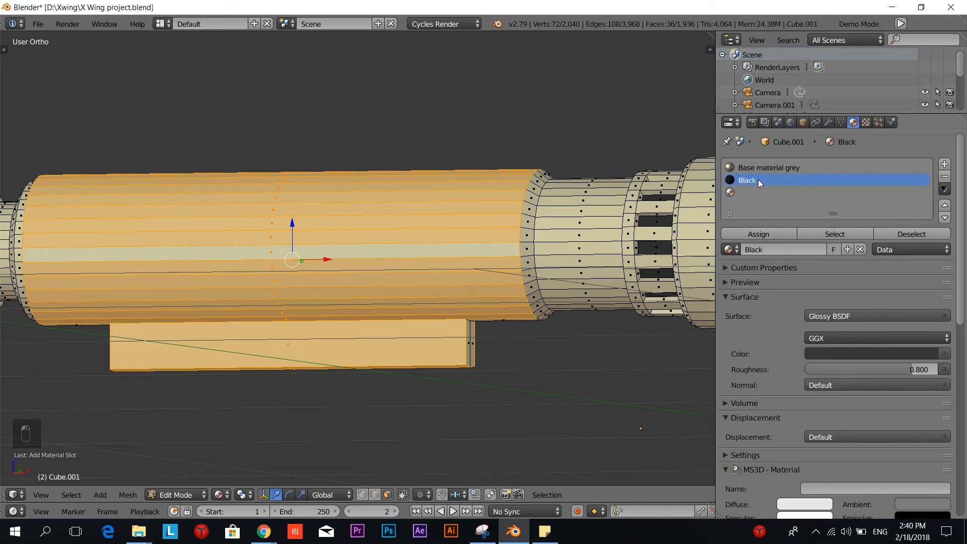
# Step: Create a new material in the empty third slot and darken its color to grey, about 0.281 for R, G and B
pyautogui.click(753, 192)
pyautogui.click(798, 248)
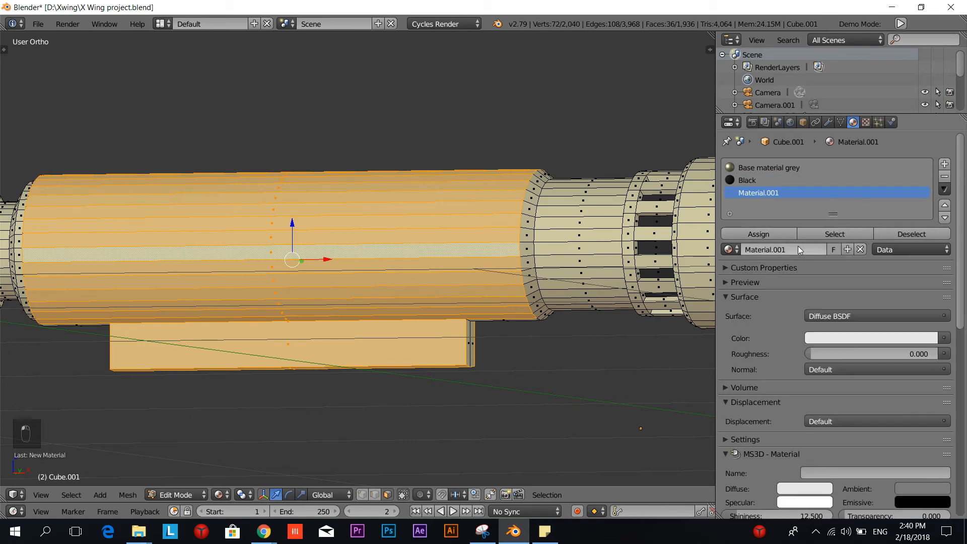
pyautogui.click(856, 338)
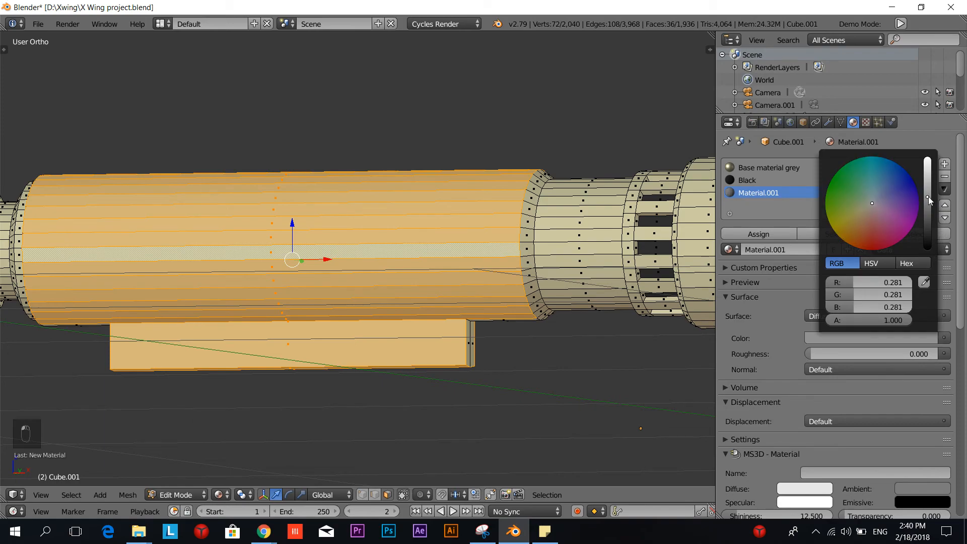
pyautogui.scroll(-3, 750, 268)
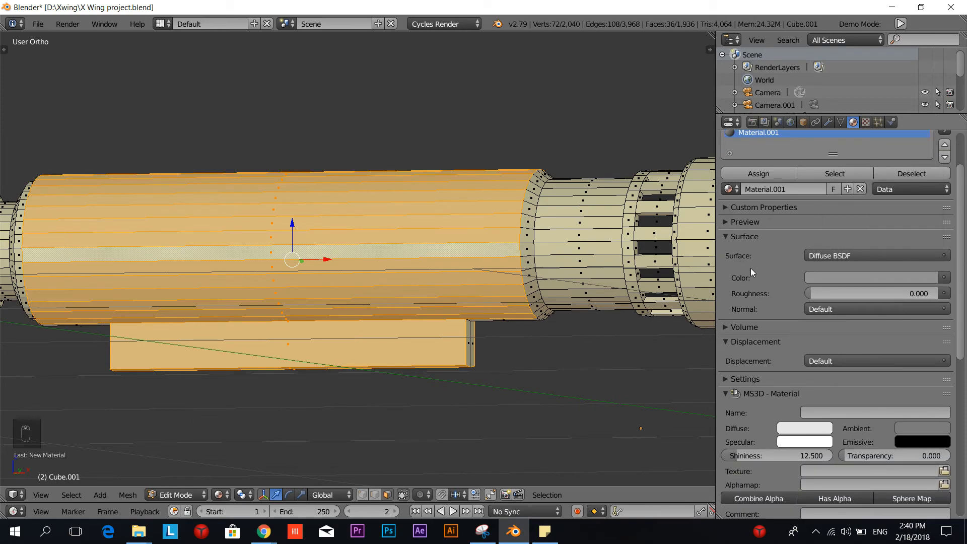
pyautogui.scroll(3, 807, 245)
pyautogui.click(860, 352)
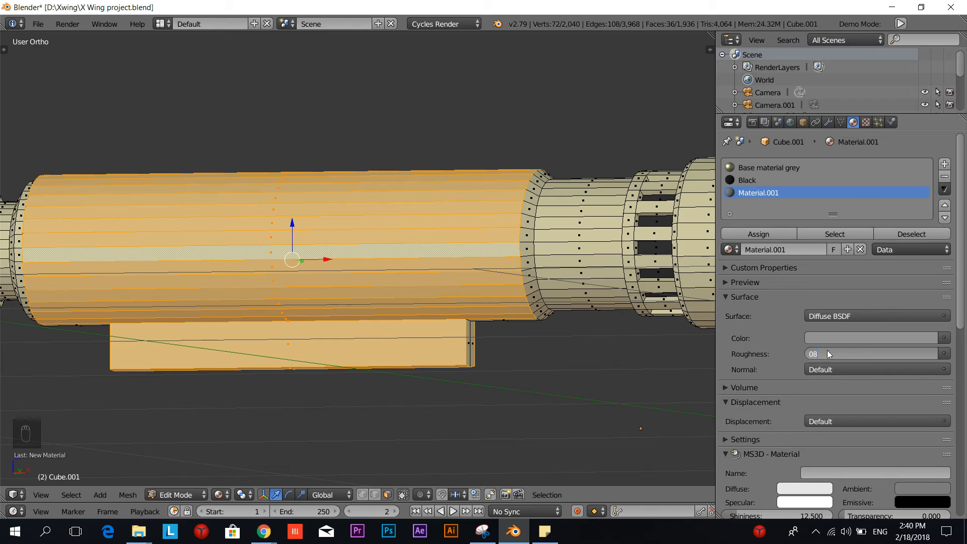
pyautogui.write('08')
pyautogui.press('Return')
# Step: Change the new grey material's surface shader to Glossy BSDF and set its roughness to 0.3
pyautogui.click(836, 315)
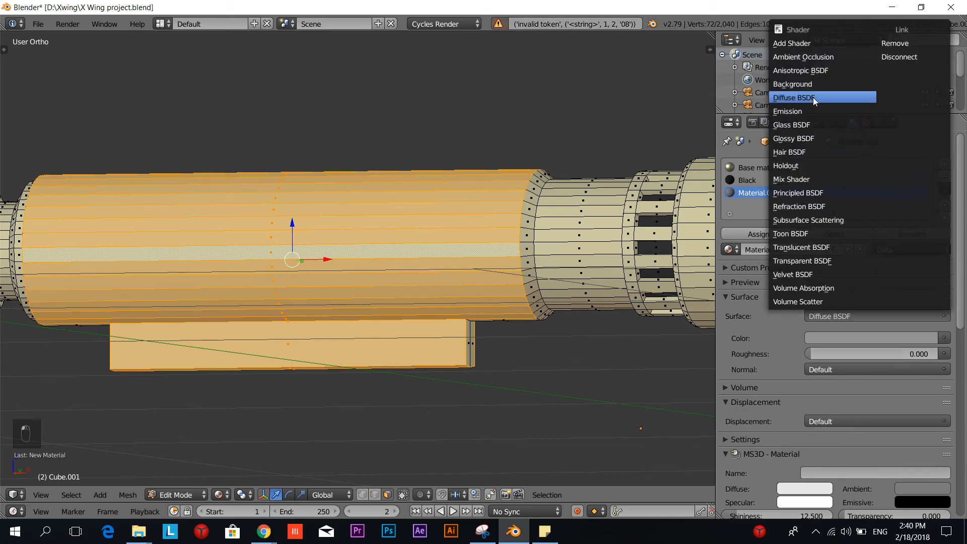
pyautogui.click(813, 139)
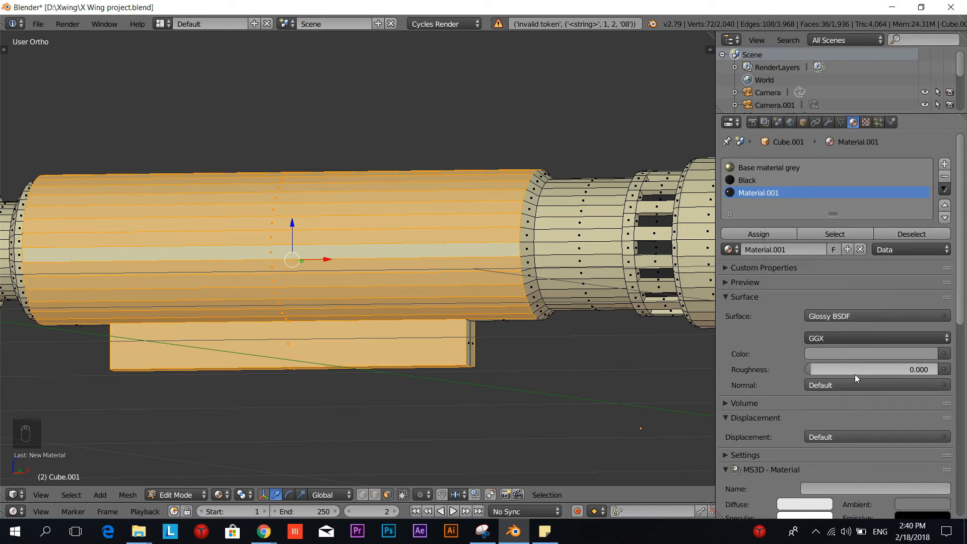
pyautogui.click(854, 374)
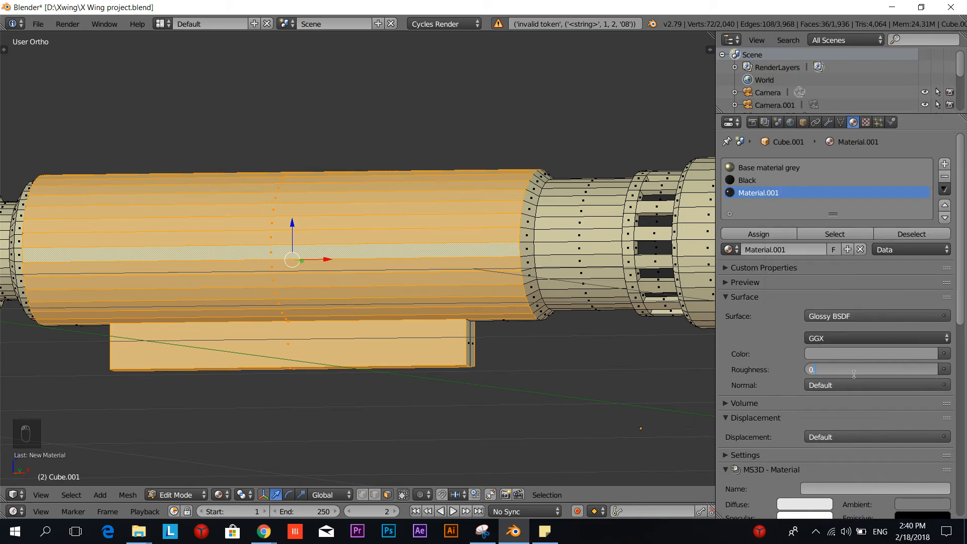
pyautogui.write('3')
pyautogui.press('Return')
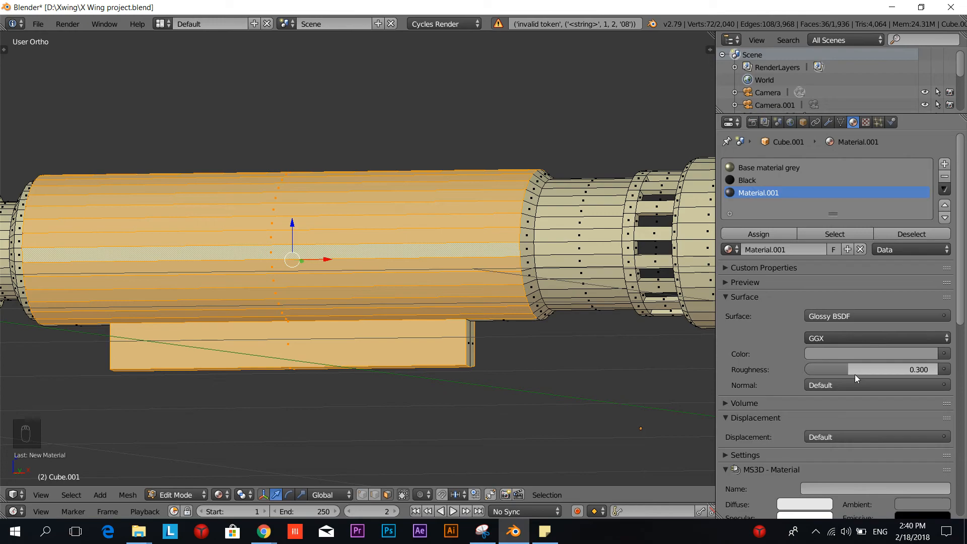
# Step: Extend the selection with the beveled face loop at the wide body's end facing the slotted ring
pyautogui.scroll(-3, 854, 374)
pyautogui.scroll(-3, 397, 314)
pyautogui.keyDown('shift'); pyautogui.moveTo(390, 333); pyautogui.dragTo(416, 345, button='middle'); pyautogui.keyUp('shift')
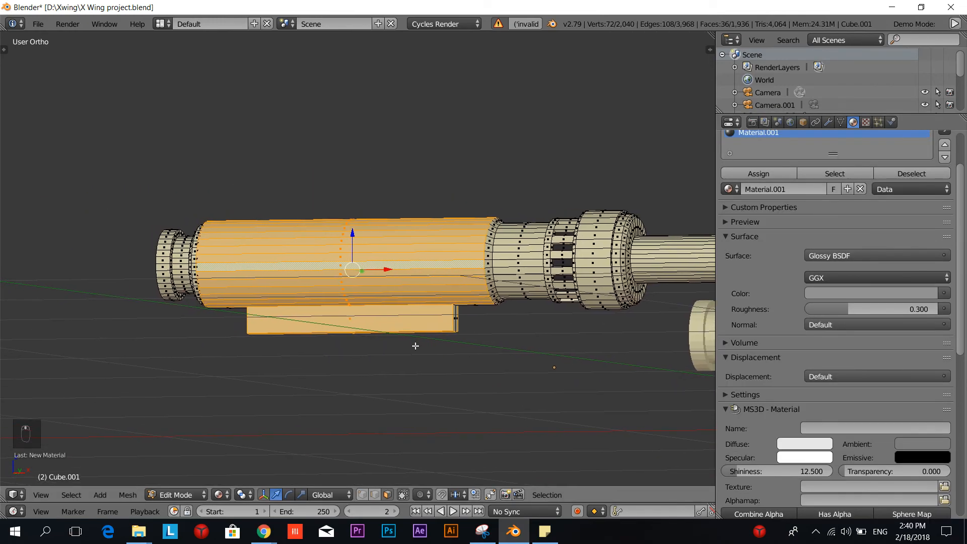
pyautogui.scroll(3, 417, 345)
pyautogui.keyDown('shift'); pyautogui.rightClick(585, 277); pyautogui.keyUp('shift')
pyautogui.scroll(-1, 509, 299)
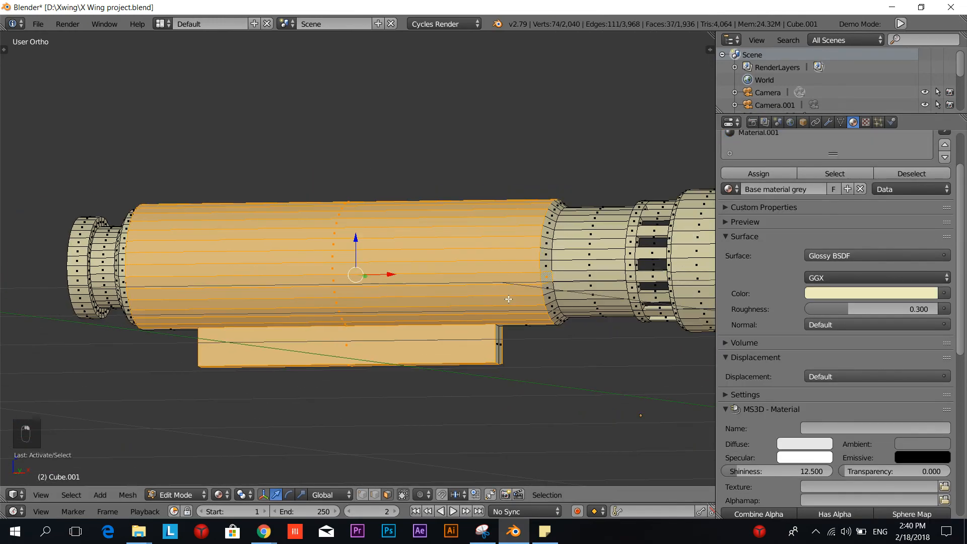
pyautogui.keyDown('alt'); pyautogui.keyDown('shift'); pyautogui.rightClick(544, 275); pyautogui.keyUp('shift'); pyautogui.keyUp('alt')
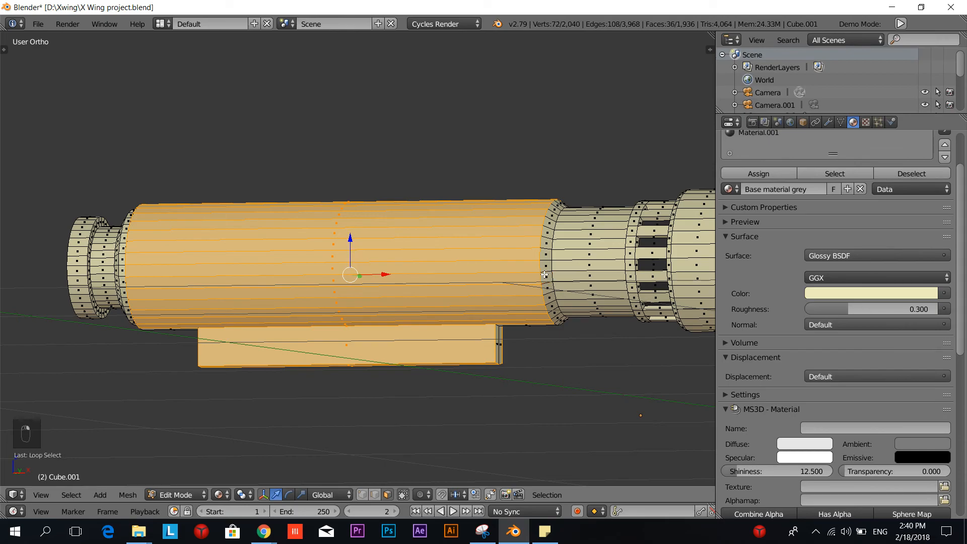
pyautogui.keyDown('alt'); pyautogui.keyDown('shift'); pyautogui.rightClick(544, 275); pyautogui.keyUp('shift'); pyautogui.keyUp('alt')
# Step: Add the three face loops of the rounded edge at the wide body's rear end to the selection
pyautogui.moveTo(318, 307); pyautogui.dragTo(182, 315, button='middle')
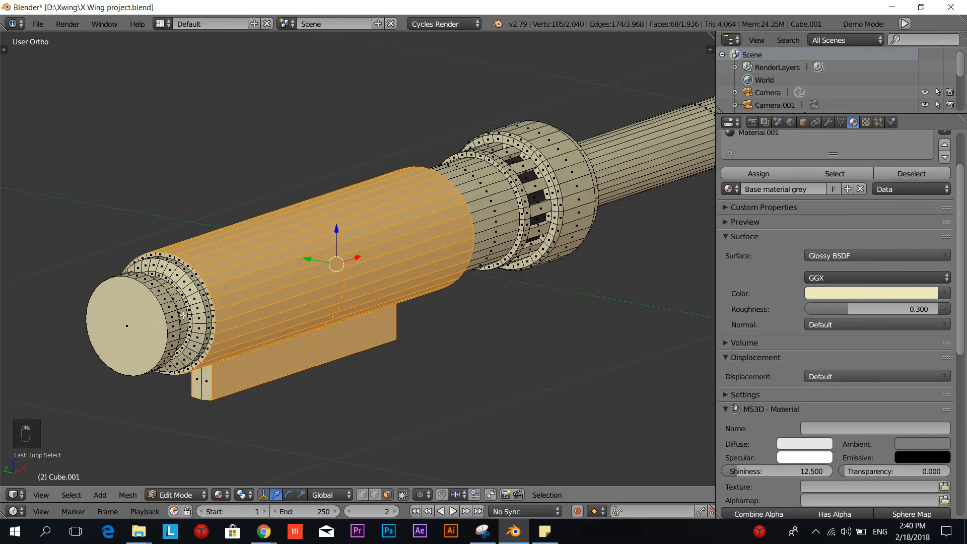
pyautogui.scroll(3, 183, 315)
pyautogui.keyDown('alt'); pyautogui.keyDown('shift'); pyautogui.rightClick(106, 347); pyautogui.keyUp('shift'); pyautogui.keyUp('alt')
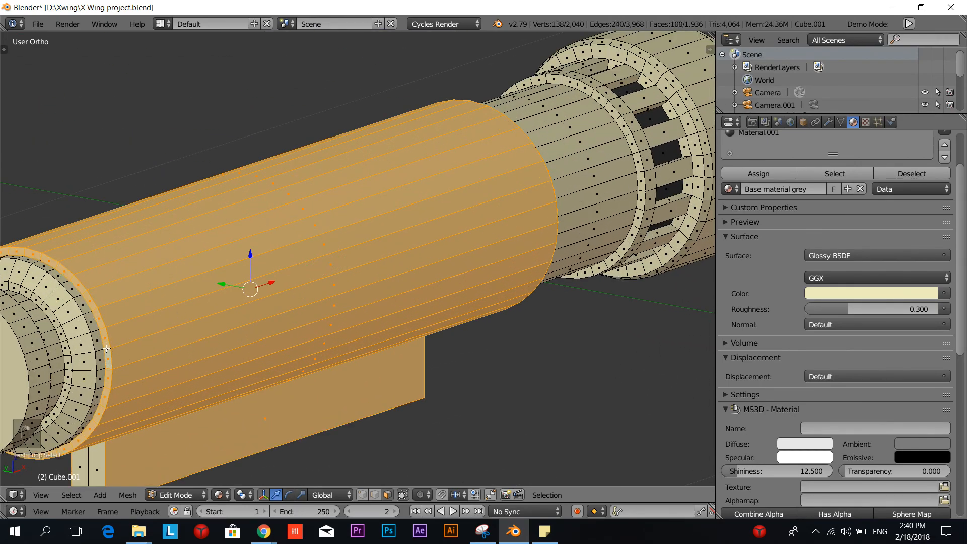
pyautogui.keyDown('alt'); pyautogui.rightClick(102, 351); pyautogui.keyUp('alt')
pyautogui.hotkey('ctrl', 'z')
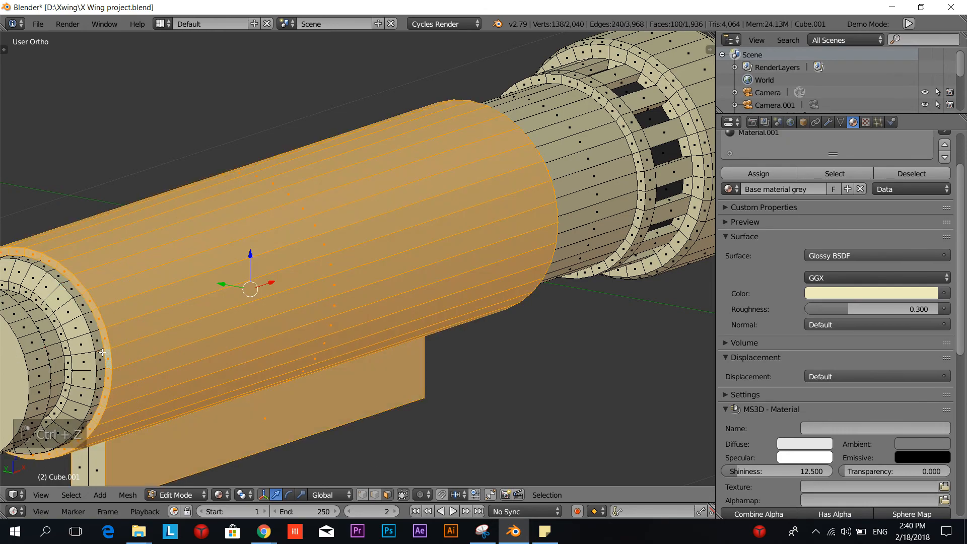
pyautogui.keyDown('alt'); pyautogui.keyDown('shift'); pyautogui.rightClick(101, 351); pyautogui.keyUp('shift'); pyautogui.keyUp('alt')
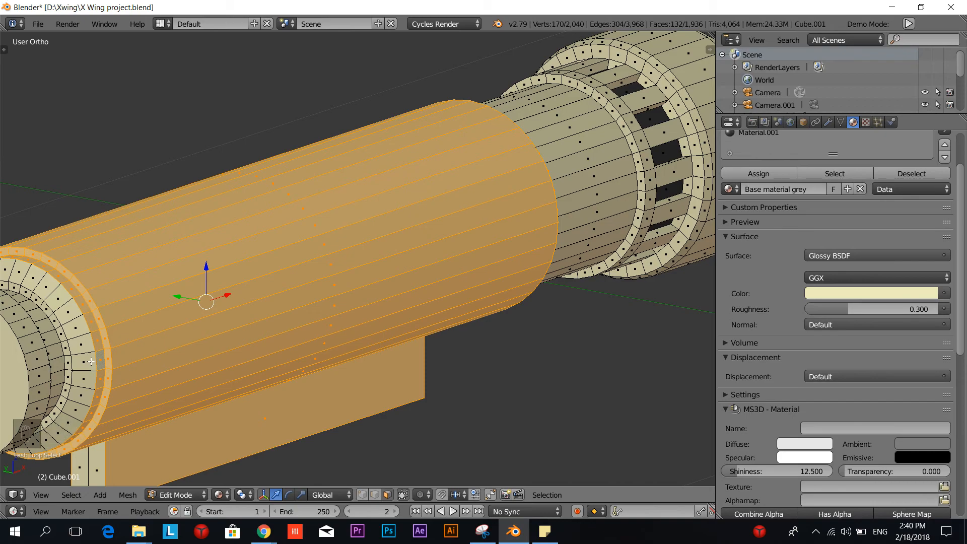
pyautogui.keyDown('alt'); pyautogui.keyDown('shift'); pyautogui.rightClick(87, 358); pyautogui.keyUp('shift'); pyautogui.keyUp('alt')
# Step: Rename the new grey material to "Dark Grey" and assign it to the selected faces of the wide body
pyautogui.scroll(-4, 423, 343)
pyautogui.moveTo(423, 343); pyautogui.dragTo(346, 349, button='middle')
pyautogui.scroll(1, 358, 257)
pyautogui.scroll(3, 797, 149)
pyautogui.doubleClick(753, 193)
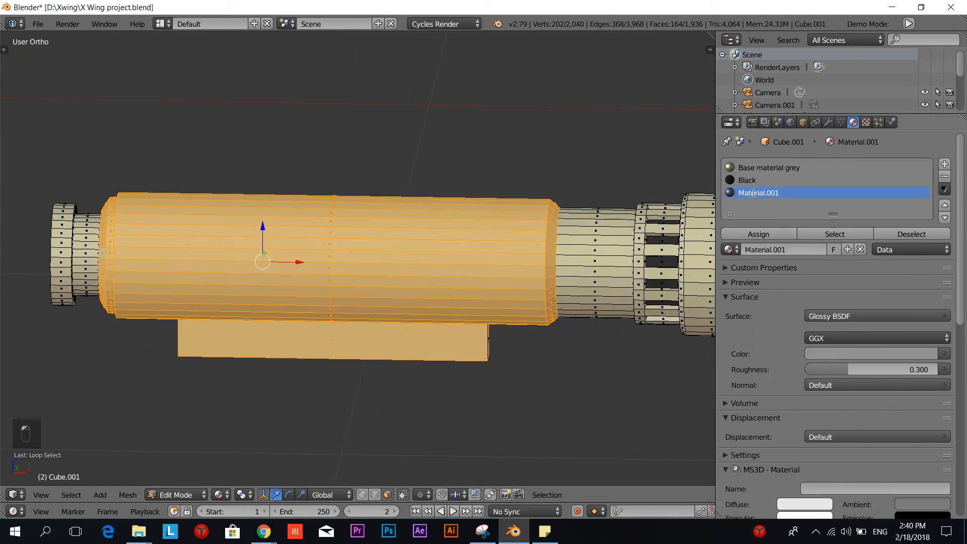
pyautogui.write('Dark Grey')
pyautogui.click(768, 239)
# Step: Assign the Black material to the tapered barrel section passing through the curved bracket at the cannon's tip, and clear the selection
pyautogui.scroll(-4, 453, 327)
pyautogui.keyDown('ctrl'); pyautogui.scroll(10, 417, 351); pyautogui.keyUp('ctrl')
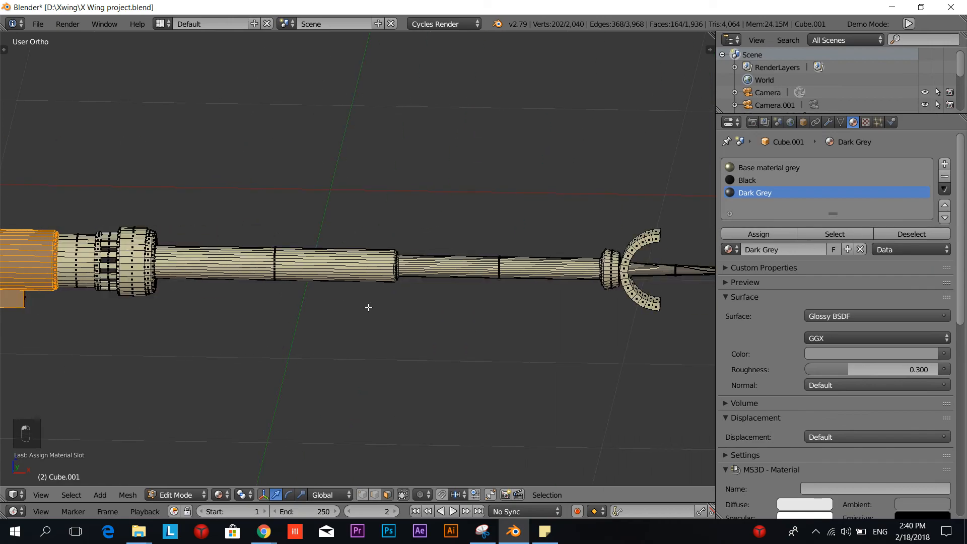
pyautogui.keyDown('ctrl'); pyautogui.scroll(4, 360, 323); pyautogui.keyUp('ctrl')
pyautogui.scroll(8, 578, 316)
pyautogui.press('a')
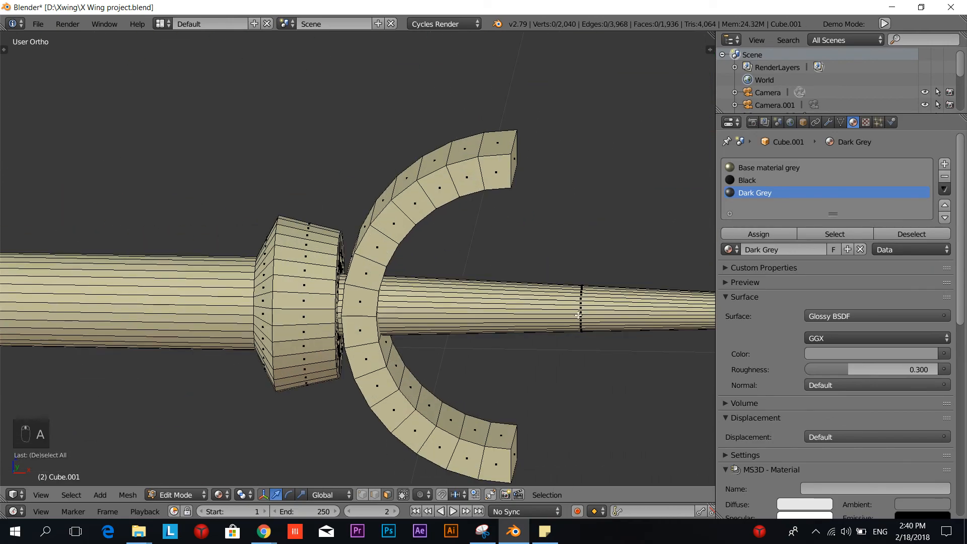
pyautogui.keyDown('alt'); pyautogui.rightClick(580, 313); pyautogui.keyUp('alt')
pyautogui.click(747, 181)
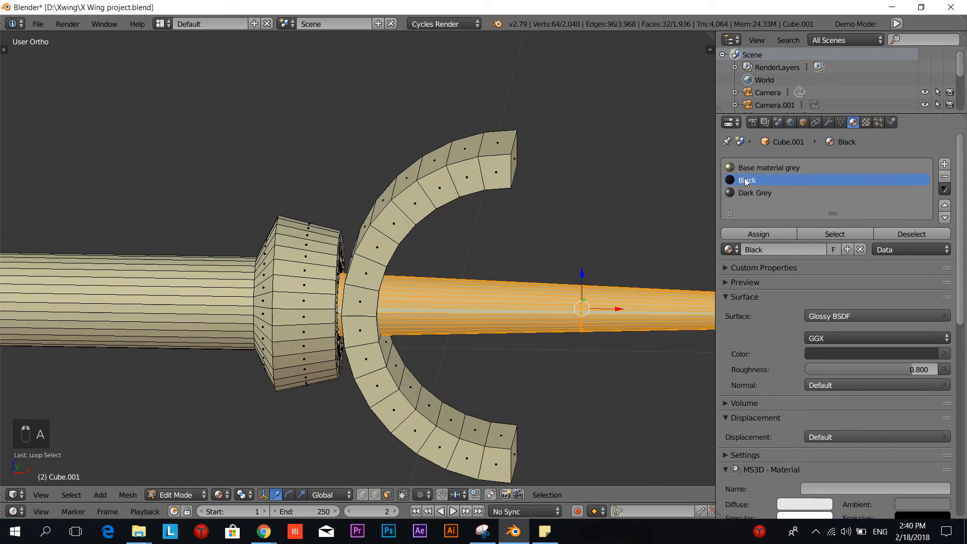
pyautogui.click(758, 233)
pyautogui.scroll(-6, 524, 352)
pyautogui.press('a')
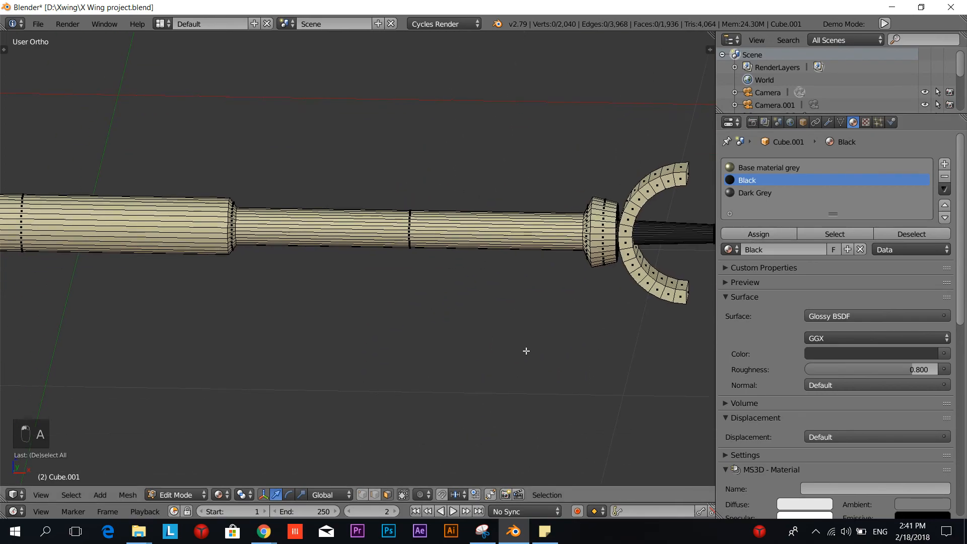
# Step: Reveal the hidden geometry, select the whole linked laser cannon mesh and hide it to leave the wing exposed
pyautogui.keyDown('shift'); pyautogui.moveTo(300, 363); pyautogui.dragTo(485, 361, button='middle'); pyautogui.keyUp('shift')
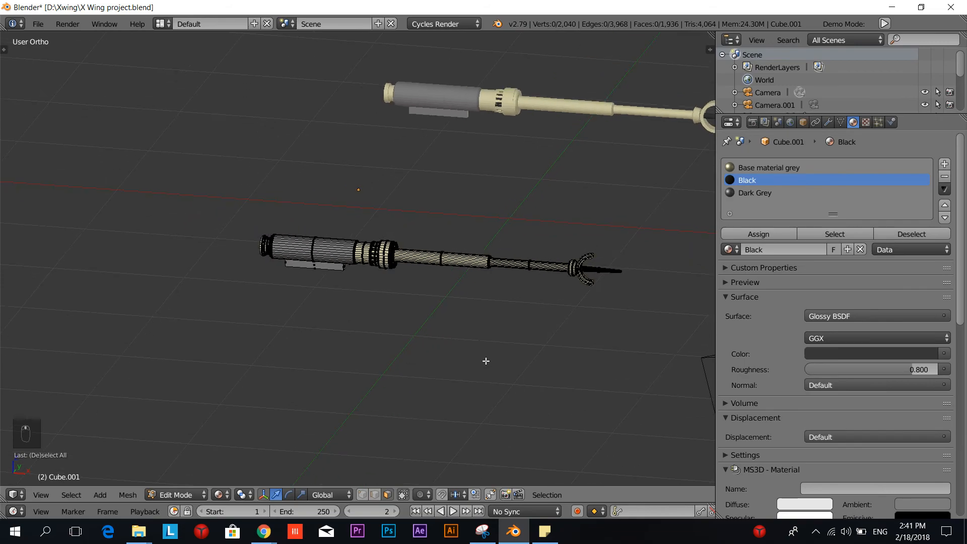
pyautogui.hotkey('alt', 'h')
pyautogui.scroll(5, 485, 362)
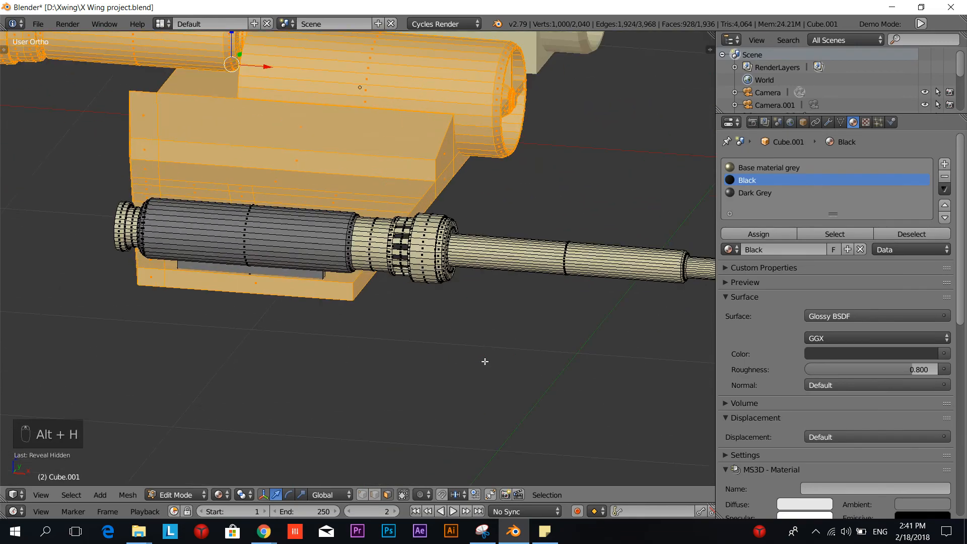
pyautogui.press('a')
pyautogui.rightClick(443, 261)
pyautogui.press('l')
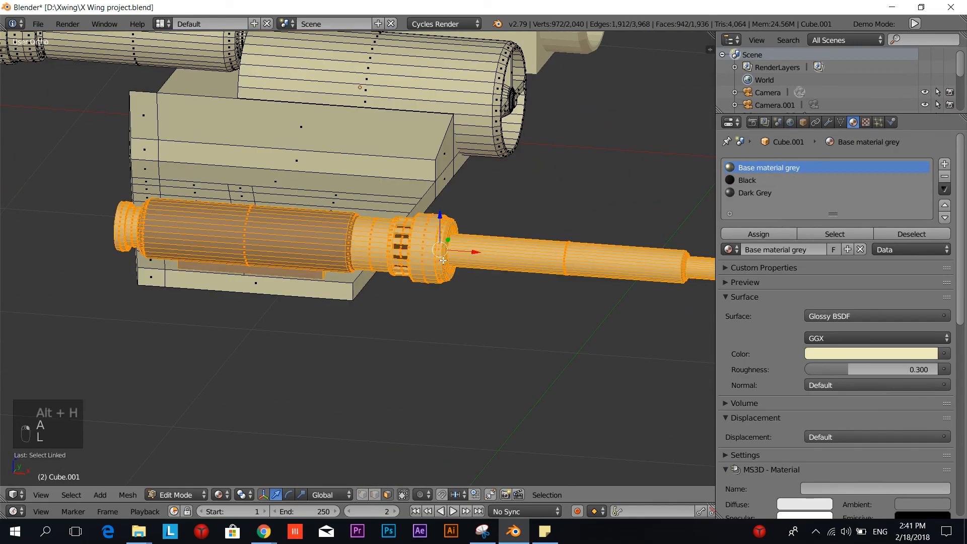
pyautogui.press('h')
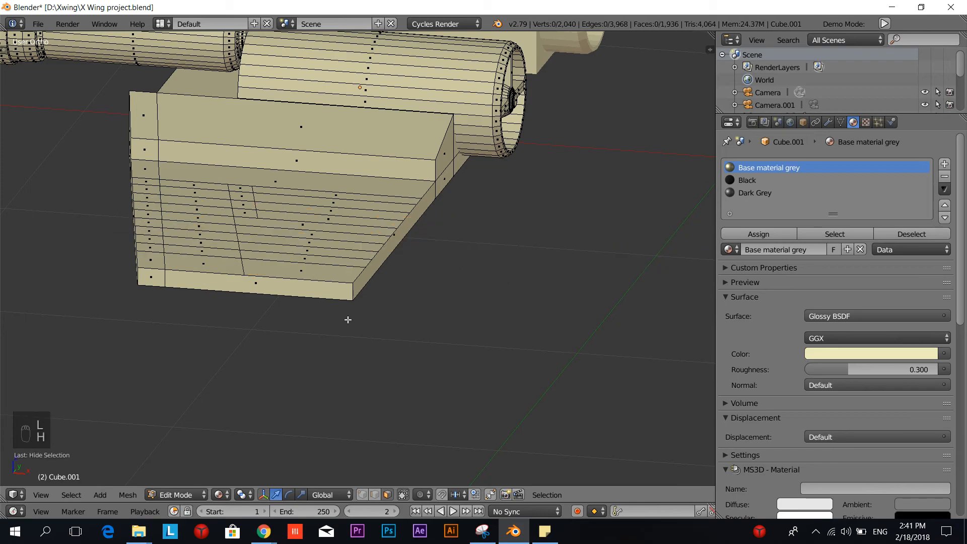
# Step: Switch to Chrome, open the grey X-Wing Top View image to examine the wing's stripe markings, and return to Blender
pyautogui.scroll(1, 347, 319)
pyautogui.press('KP_7')
pyautogui.scroll(-6, 347, 297)
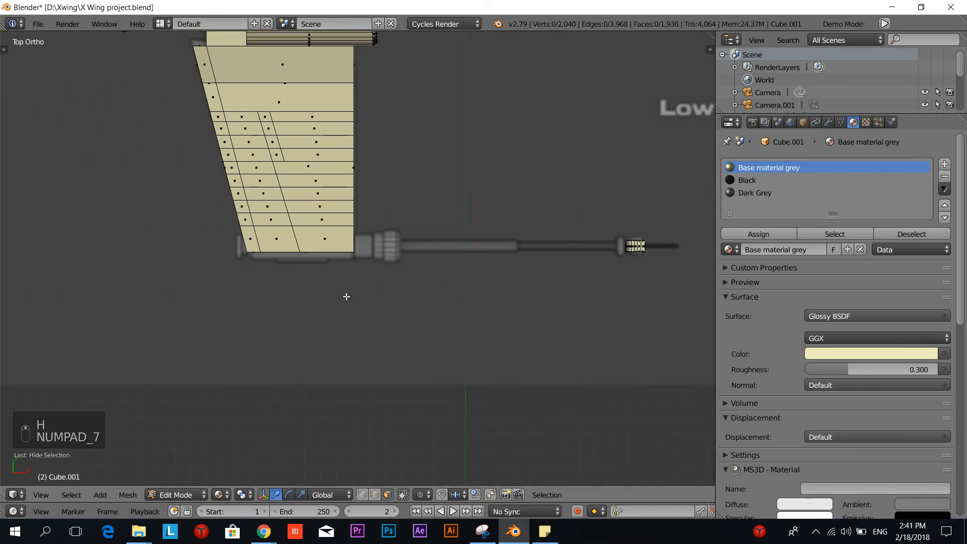
pyautogui.hotkey('alt', 'Tab')
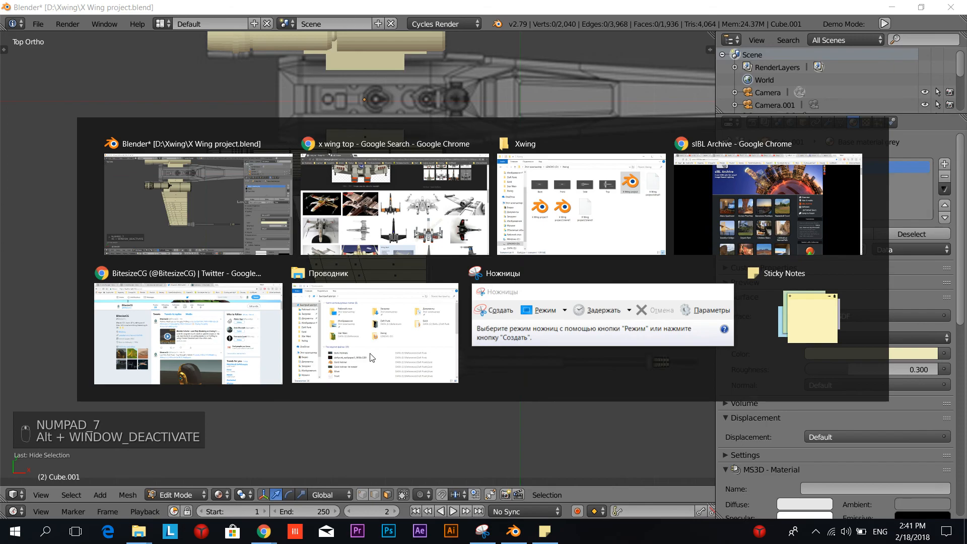
pyautogui.scroll(8, 334, 268)
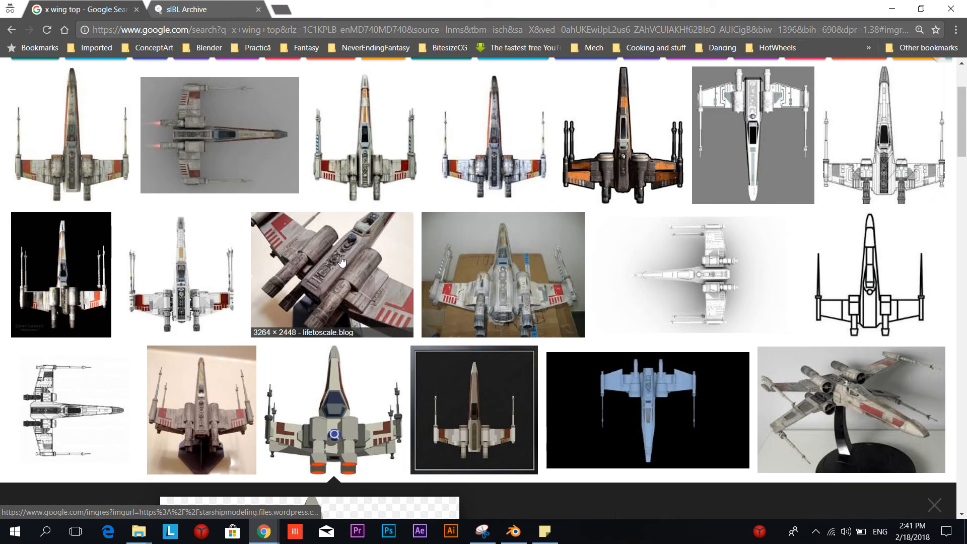
pyautogui.click(204, 287)
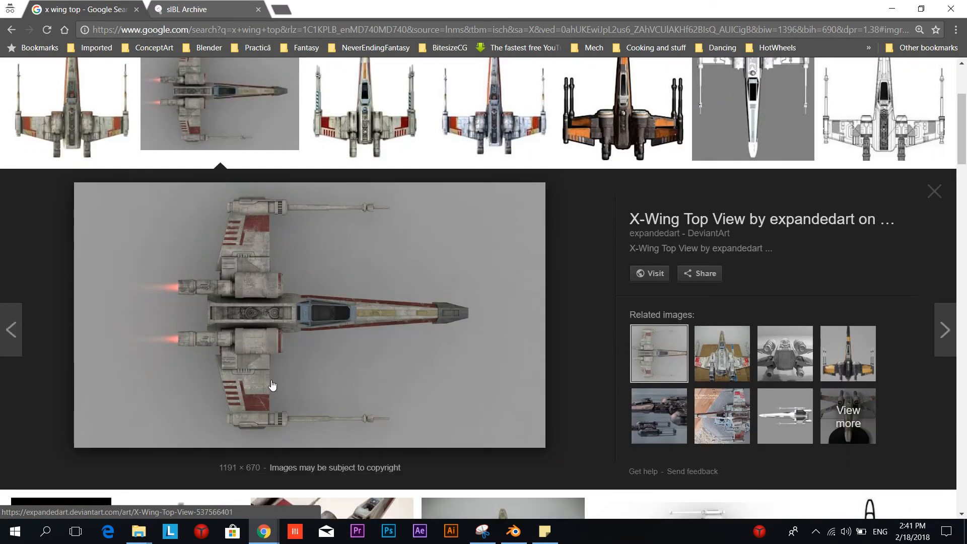
pyautogui.hotkey('alt', 'Tab')
# Step: Add a centred loop cut through the wing's crosswise strips, midway between the first two long slanted edge lines
pyautogui.scroll(4, 346, 392)
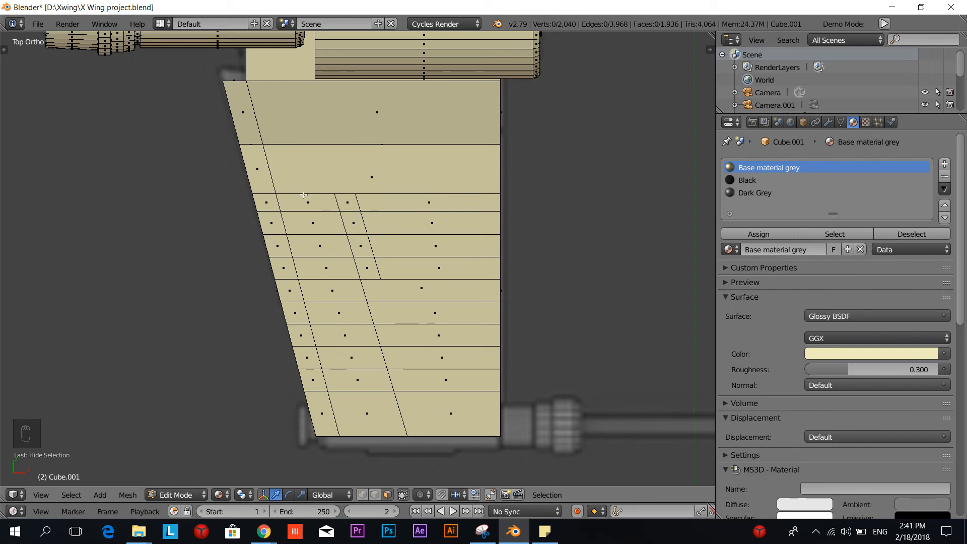
pyautogui.hotkey('ctrl', 'r')
pyautogui.click(332, 326)
pyautogui.click(332, 325)
# Step: Select the full crosswise edge loop where the narrow strips begin at the root side and slide it slightly toward the wing tip
pyautogui.scroll(2, 385, 318)
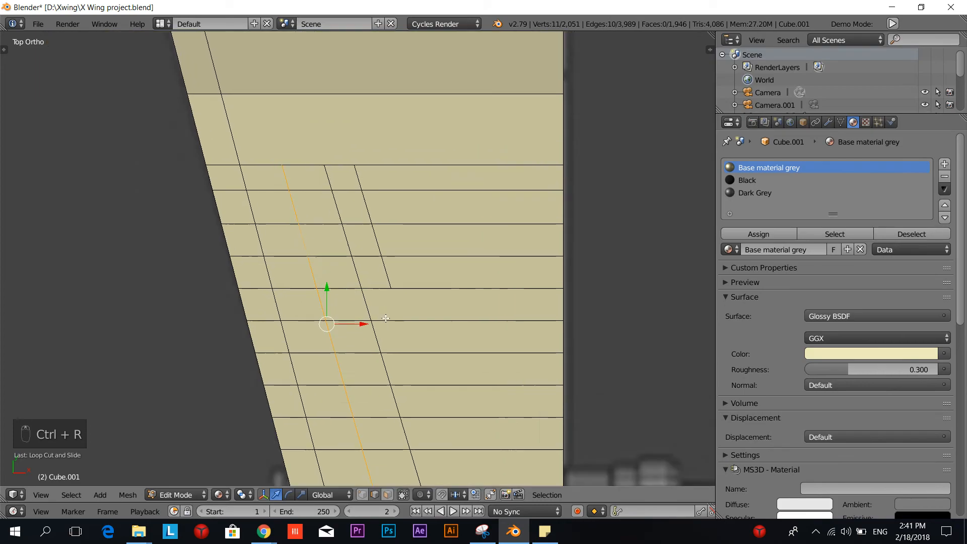
pyautogui.keyDown('shift'); pyautogui.rightClick(258, 169); pyautogui.keyUp('shift')
pyautogui.keyDown('alt'); pyautogui.rightClick(224, 165); pyautogui.keyUp('alt')
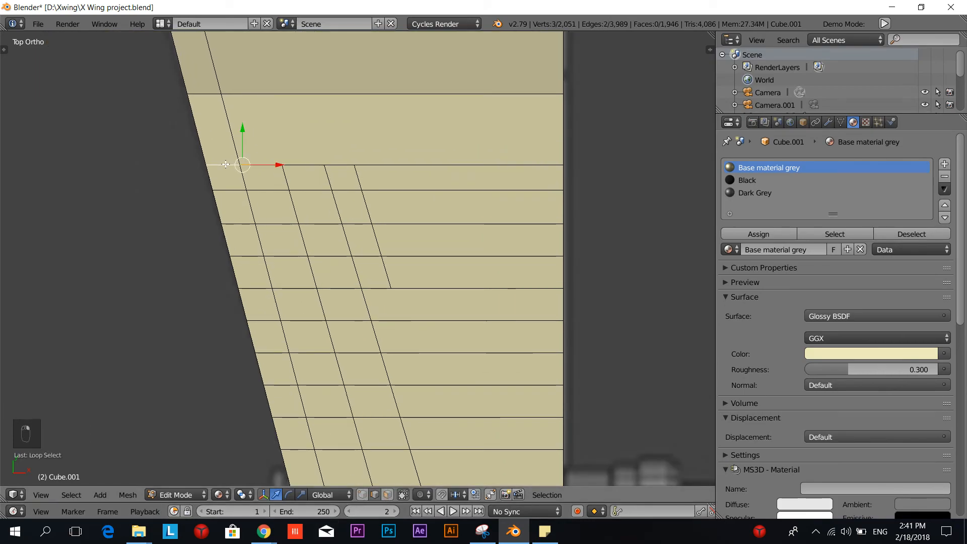
pyautogui.keyDown('alt'); pyautogui.keyDown('shift'); pyautogui.rightClick(297, 164); pyautogui.keyUp('shift'); pyautogui.keyUp('alt')
pyautogui.press('g')
pyautogui.press('g')
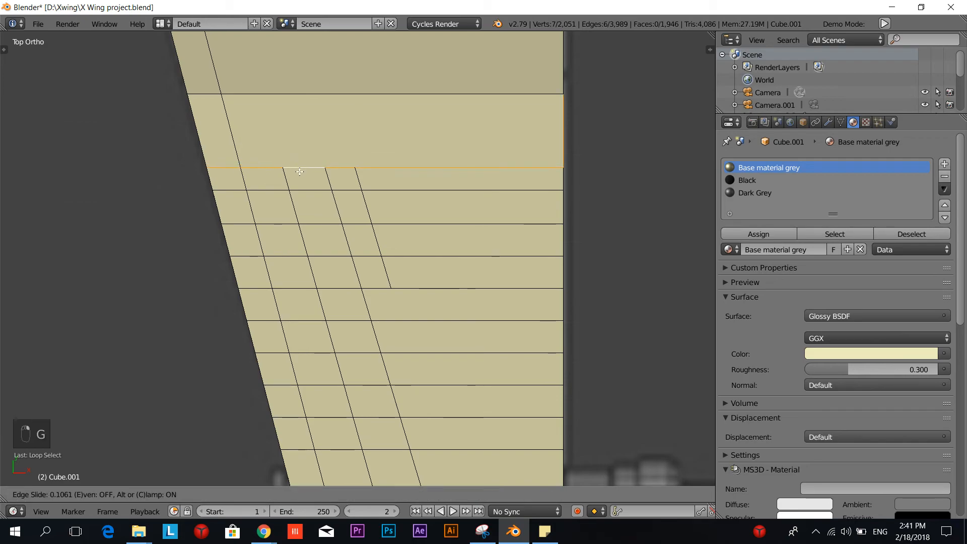
pyautogui.click(304, 204)
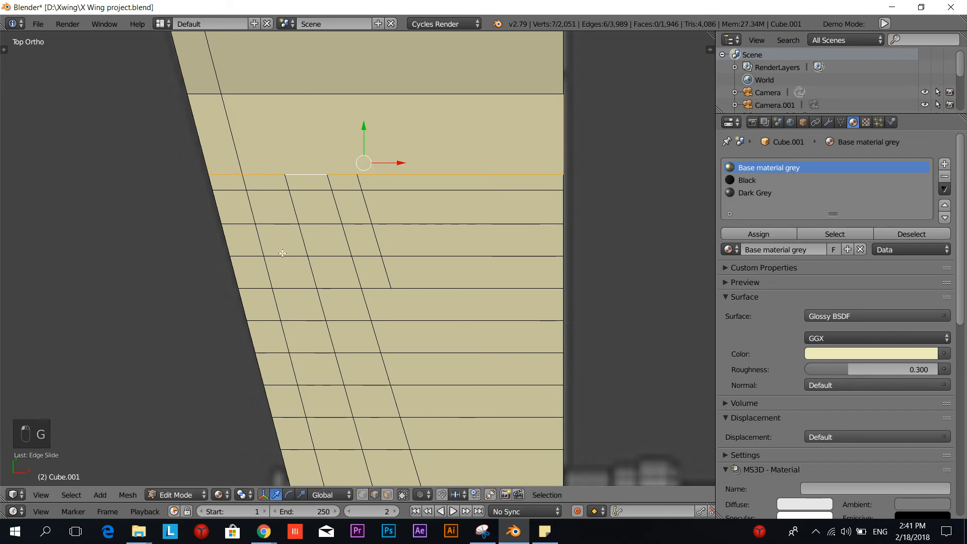
# Step: Slide the third crosswise edge loop of the strip area closer to the second one, and clear the selection
pyautogui.press('a')
pyautogui.keyDown('alt'); pyautogui.rightClick(267, 225); pyautogui.keyUp('alt')
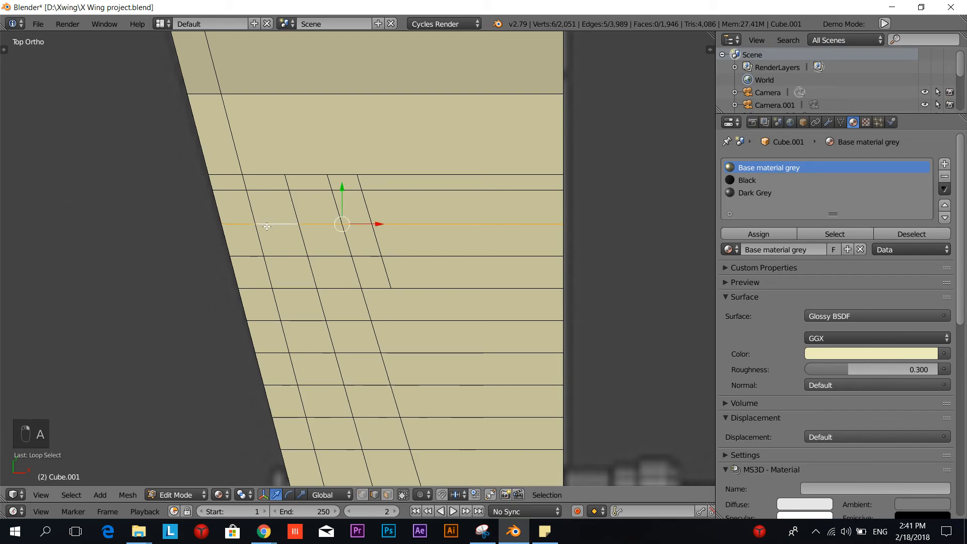
pyautogui.press('g')
pyautogui.press('g')
pyautogui.click(275, 239)
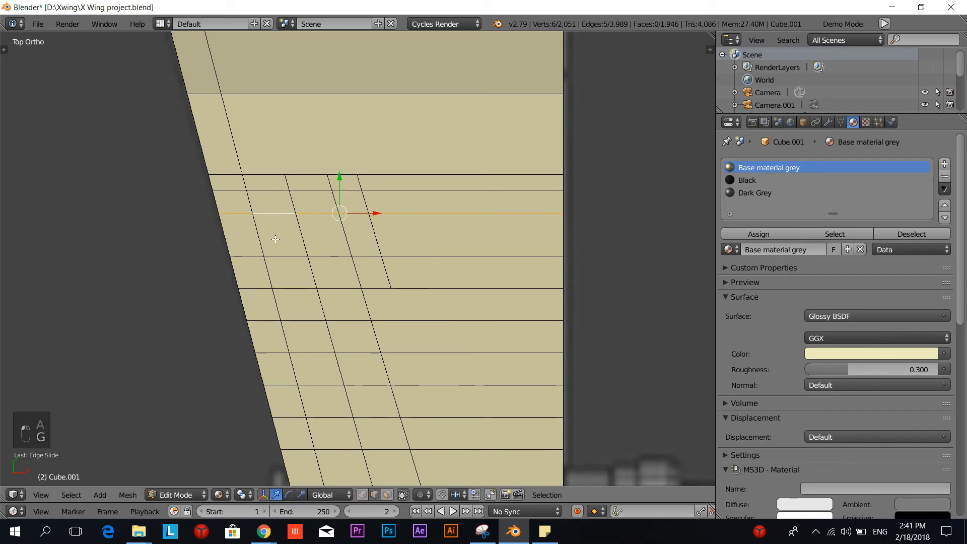
pyautogui.keyDown('alt'); pyautogui.keyDown('shift'); pyautogui.rightClick(277, 256); pyautogui.keyUp('shift'); pyautogui.keyUp('alt')
pyautogui.press('a')
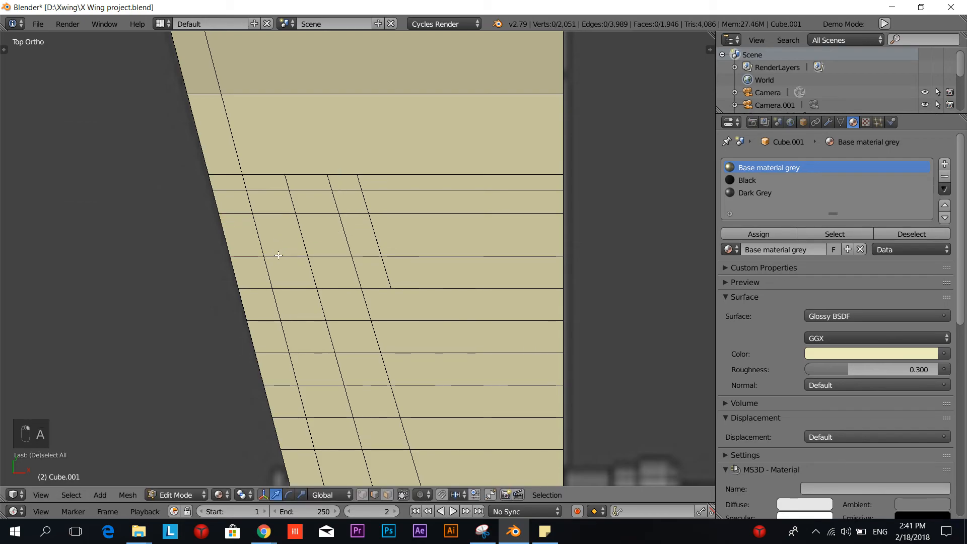
# Step: Slide the fourth crosswise edge loop toward the wing root to form a narrow strip beside the third
pyautogui.keyDown('alt'); pyautogui.rightClick(279, 255); pyautogui.keyUp('alt')
pyautogui.press('g')
pyautogui.press('g')
pyautogui.click(269, 232)
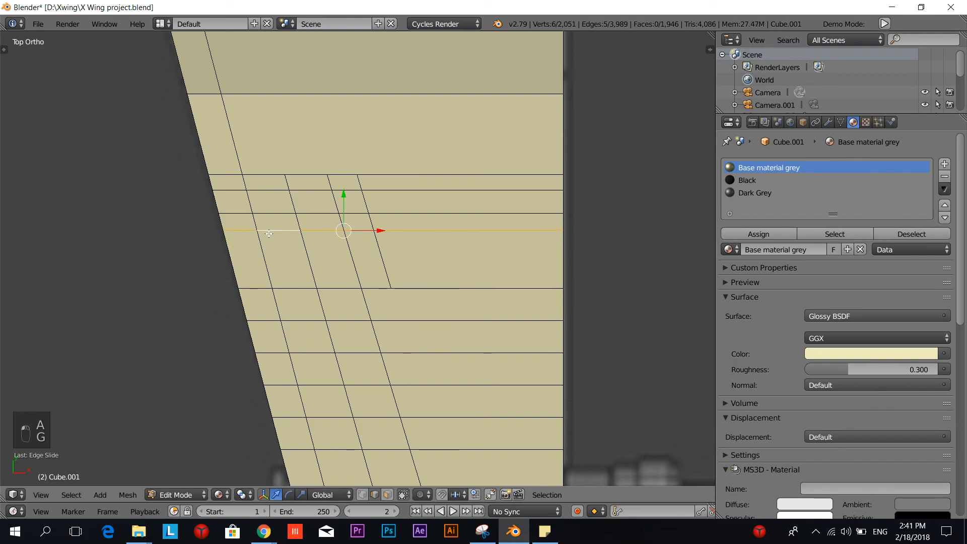
# Step: Select the fifth crosswise edge loop with its remaining segment beyond the short slanted line and slide it close to the fourth
pyautogui.press('a')
pyautogui.keyDown('alt'); pyautogui.rightClick(284, 288); pyautogui.keyUp('alt')
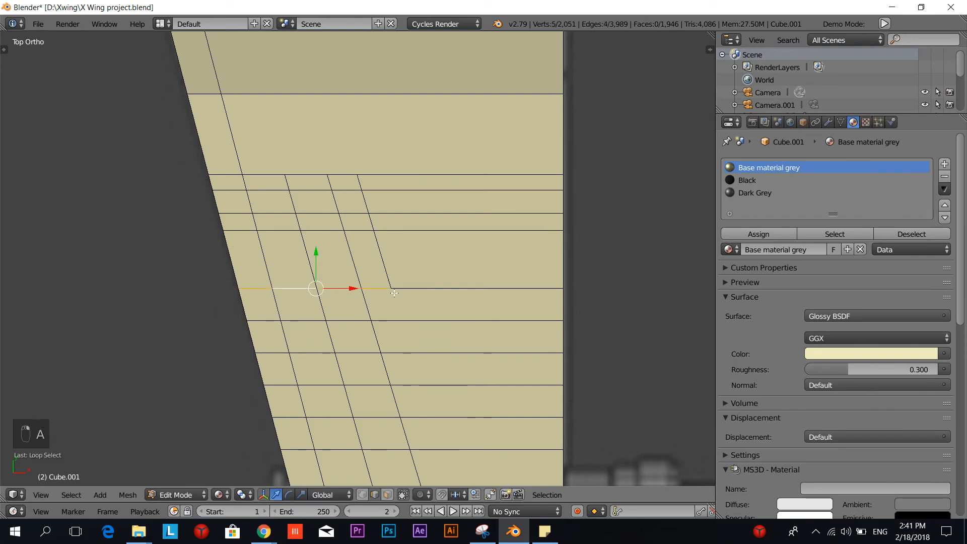
pyautogui.keyDown('shift'); pyautogui.rightClick(409, 288); pyautogui.keyUp('shift')
pyautogui.press('g')
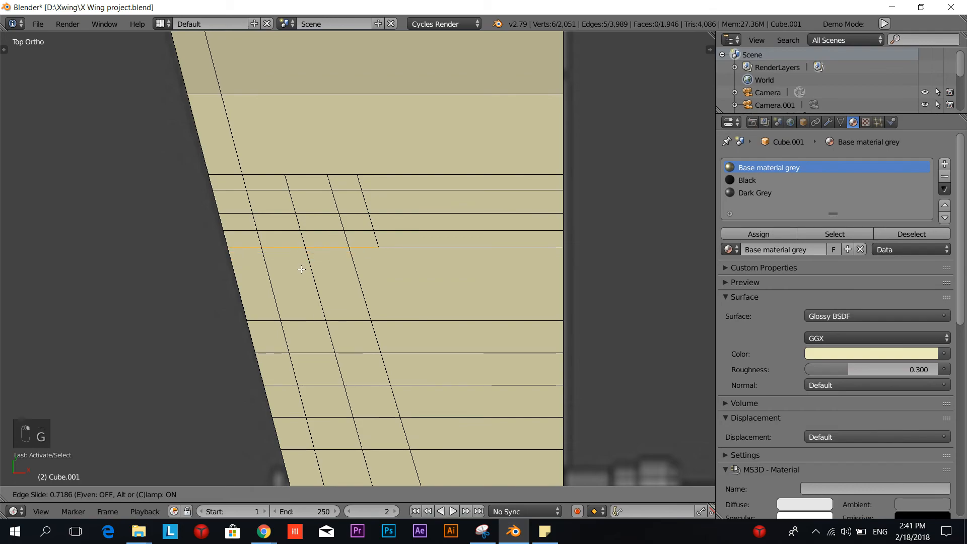
pyautogui.click(305, 298)
# Step: Slide the sixth crosswise edge loop close to the fifth, fine-tuning it to match the width of the neighbouring strips
pyautogui.press('a')
pyautogui.keyDown('alt'); pyautogui.rightClick(309, 322); pyautogui.keyUp('alt')
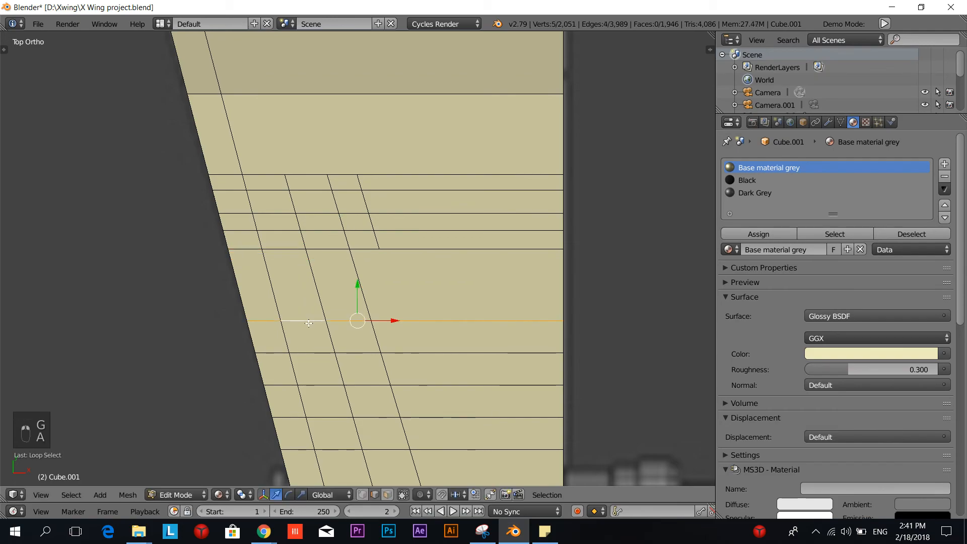
pyautogui.press('g')
pyautogui.press('g')
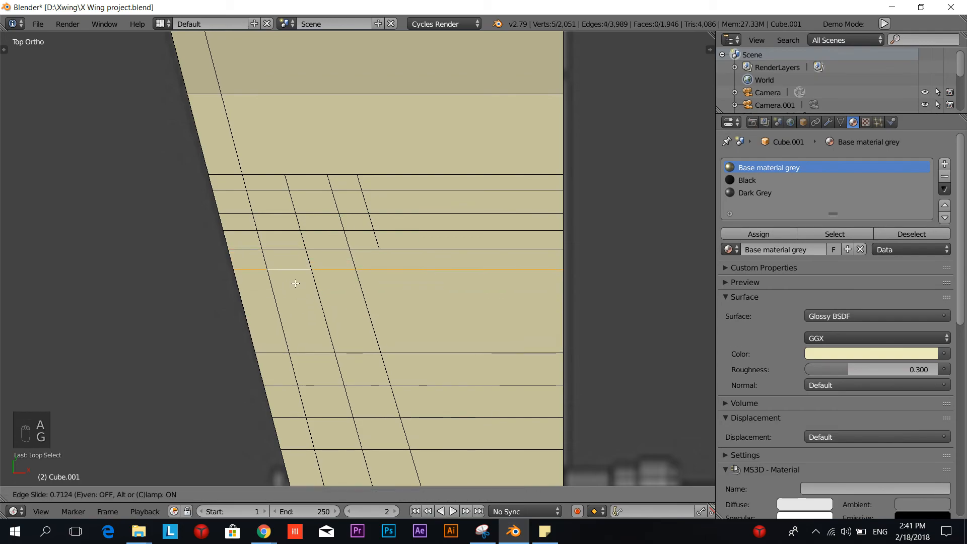
pyautogui.click(296, 283)
pyautogui.press('g')
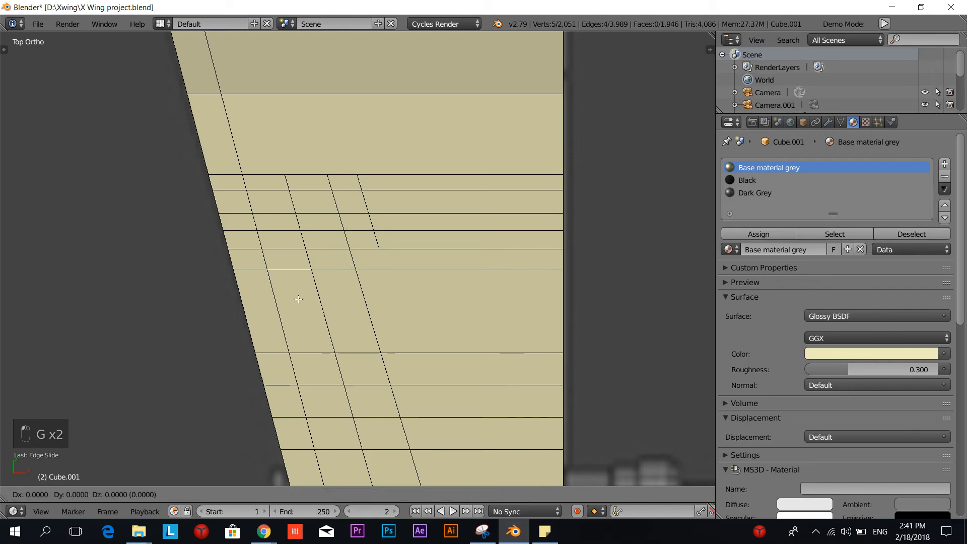
pyautogui.click(296, 291)
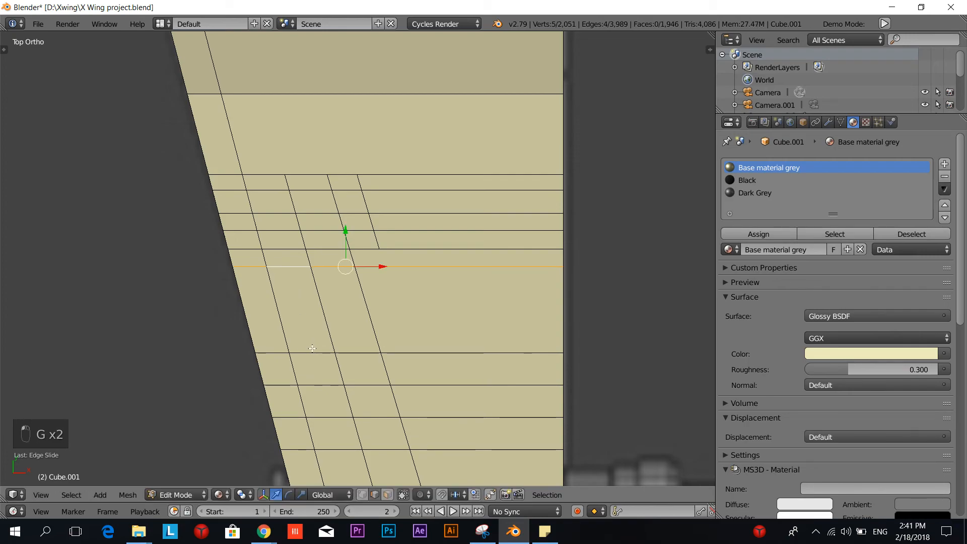
# Step: Slide the seventh crosswise edge loop toward the wing root to form an equally narrow strip beside the sixth
pyautogui.press('a')
pyautogui.keyDown('alt'); pyautogui.rightClick(313, 349); pyautogui.keyUp('alt')
pyautogui.press('g')
pyautogui.press('g')
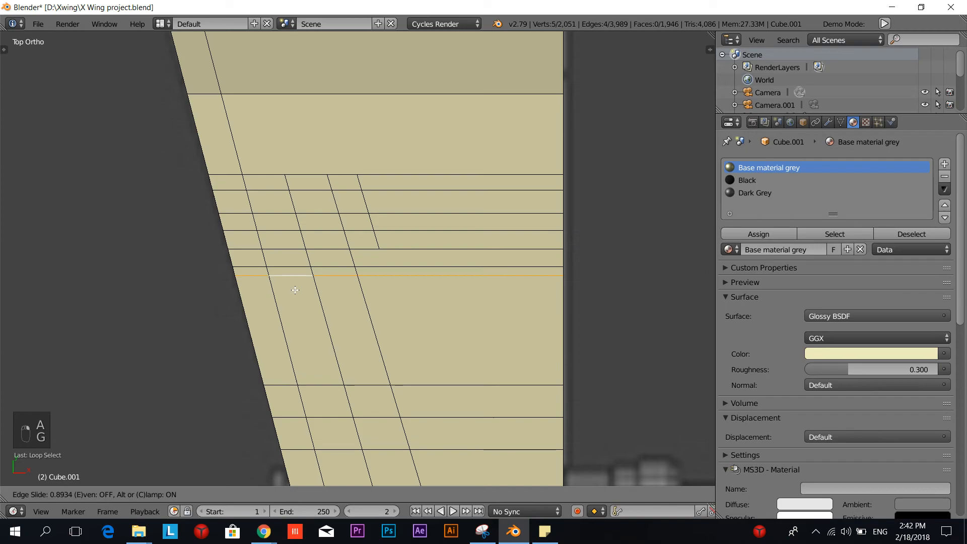
pyautogui.click(295, 297)
# Step: Slide the eighth crosswise edge loop toward the wing root to form an equally narrow strip beside the seventh
pyautogui.press('a')
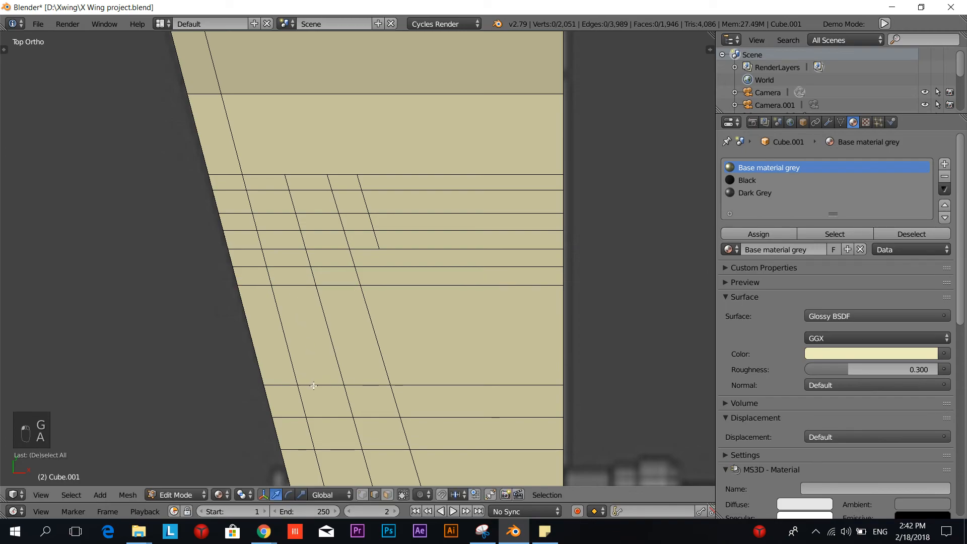
pyautogui.keyDown('alt'); pyautogui.rightClick(313, 385); pyautogui.keyUp('alt')
pyautogui.press('g')
pyautogui.press('g')
pyautogui.click(299, 325)
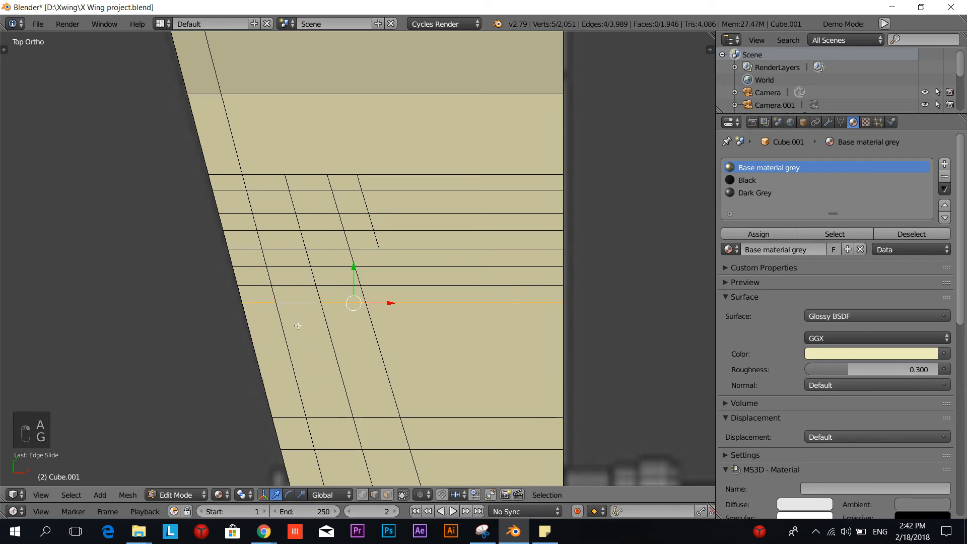
# Step: Add the ninth crosswise edge loop to the selected eighth and slide both together toward the wing root
pyautogui.scroll(-1, 302, 327)
pyautogui.keyDown('alt'); pyautogui.keyDown('shift'); pyautogui.rightClick(324, 389); pyautogui.keyUp('shift'); pyautogui.keyUp('alt')
pyautogui.press('g')
pyautogui.press('g')
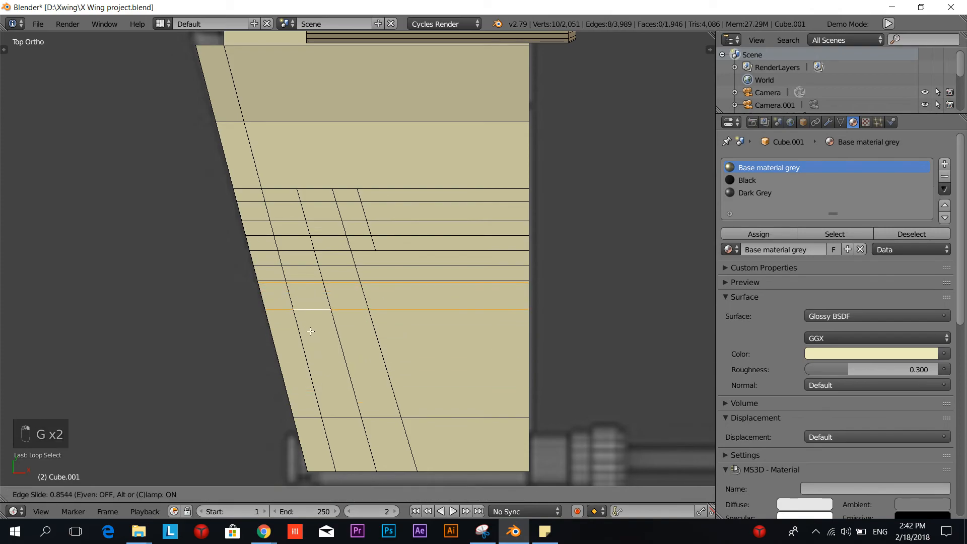
pyautogui.click(314, 369)
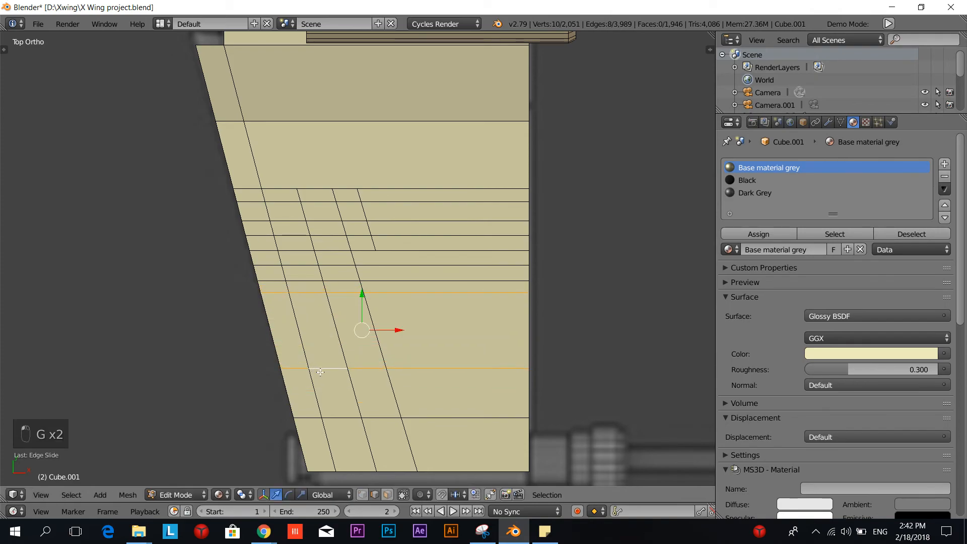
# Step: Slide the ninth crosswise edge loop alone toward the wing root, close to the eighth
pyautogui.press('a')
pyautogui.keyDown('alt'); pyautogui.rightClick(324, 366); pyautogui.keyUp('alt')
pyautogui.press('g')
pyautogui.press('g')
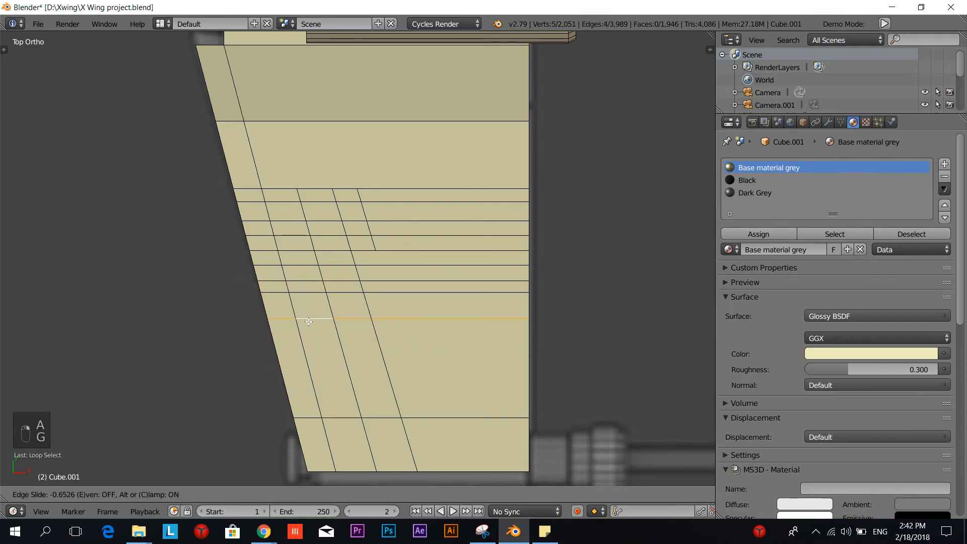
pyautogui.click(308, 317)
# Step: Slide the eighth crosswise edge loop slightly toward the wing tip to even out the strips on both sides of it
pyautogui.press('a')
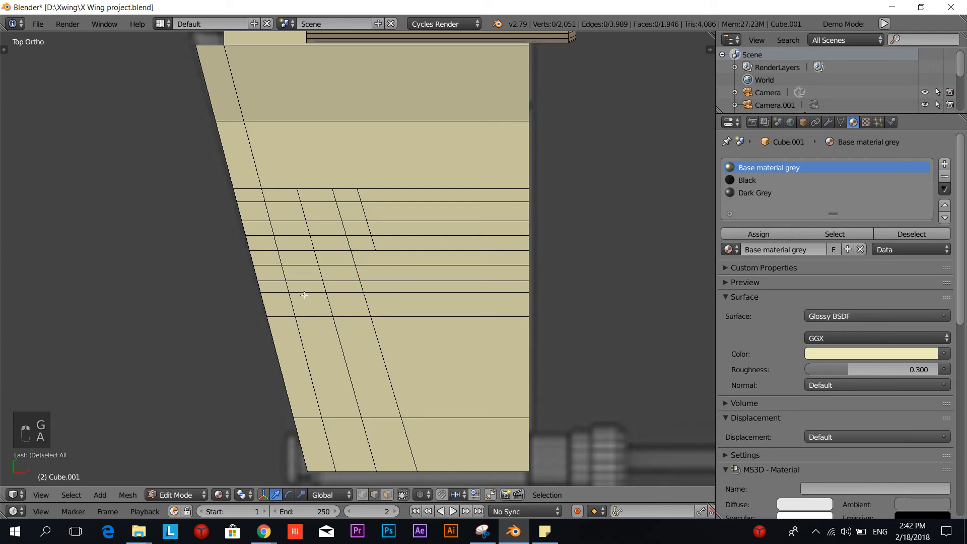
pyautogui.keyDown('alt'); pyautogui.rightClick(304, 295); pyautogui.keyUp('alt')
pyautogui.press('g')
pyautogui.press('g')
pyautogui.click(305, 301)
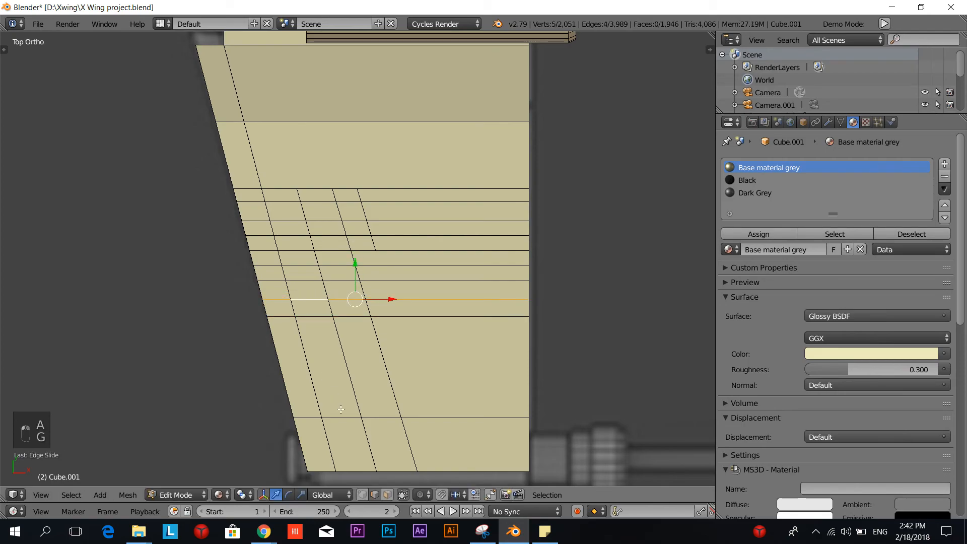
# Step: Slide the last crosswise edge loop near the wing tip up close to the ninth, and clear the selection
pyautogui.press('a')
pyautogui.keyDown('alt'); pyautogui.rightClick(345, 421); pyautogui.keyUp('alt')
pyautogui.press('g')
pyautogui.press('g')
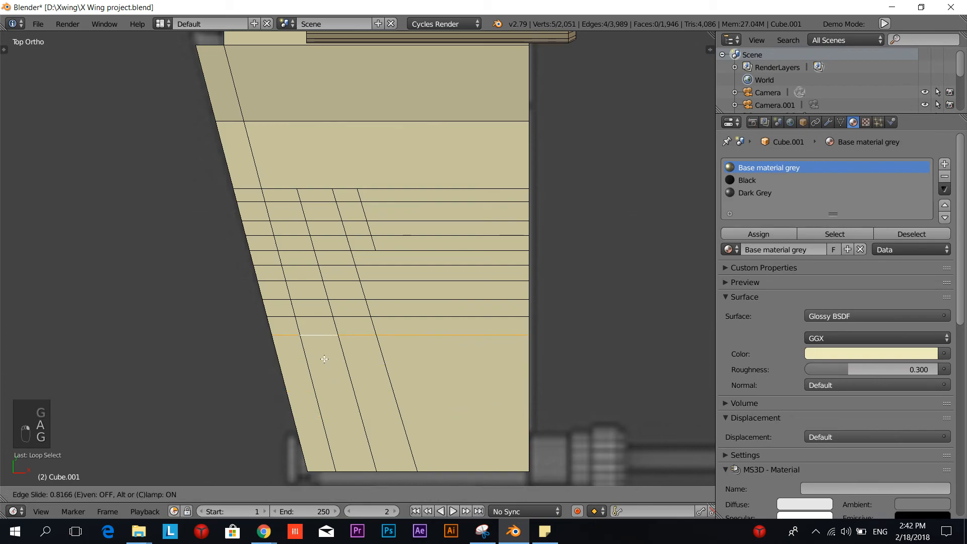
pyautogui.click(305, 333)
pyautogui.scroll(-3, 323, 357)
pyautogui.press('a')
pyautogui.keyDown('shift'); pyautogui.moveTo(372, 384); pyautogui.dragTo(360, 372, button='middle'); pyautogui.keyUp('shift')
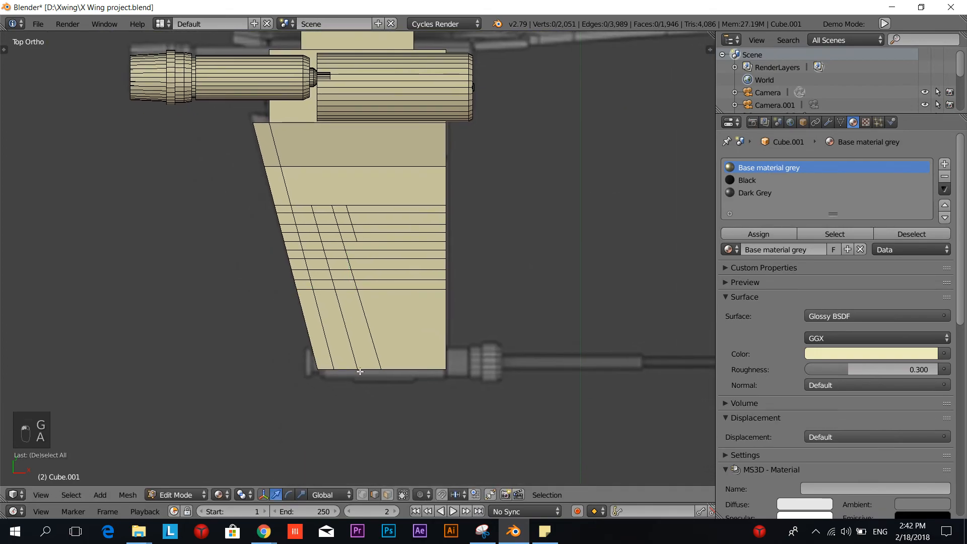
# Step: Switch to face selection and add a fourth, empty material slot to the mesh
pyautogui.scroll(3, 377, 364)
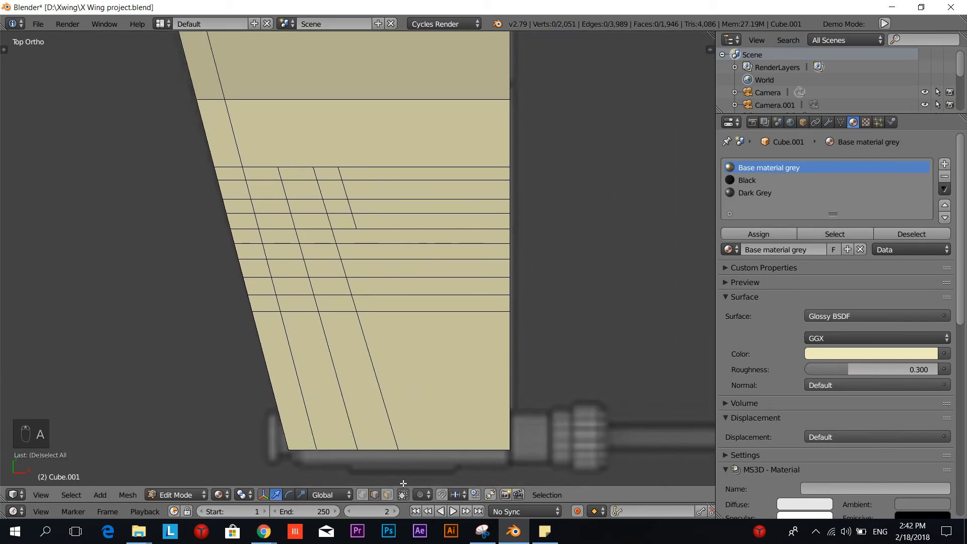
pyautogui.click(387, 495)
pyautogui.click(945, 164)
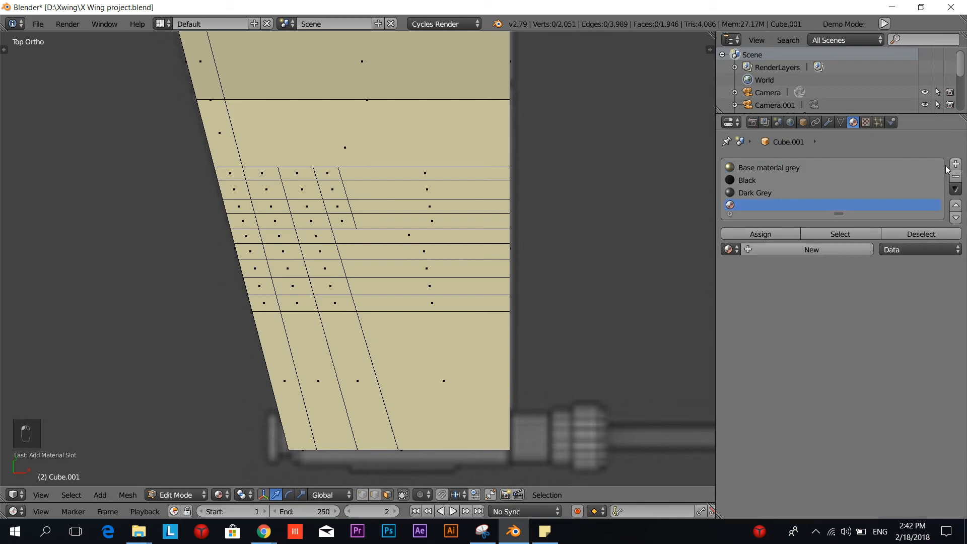
# Step: Create a new material in the empty fourth slot and name it Red
pyautogui.click(839, 254)
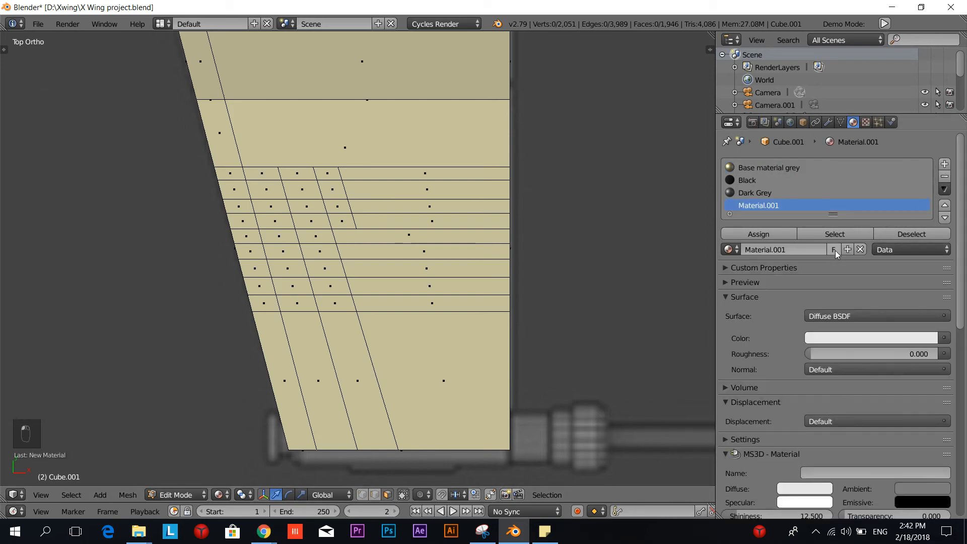
pyautogui.doubleClick(764, 206)
pyautogui.write('Red')
pyautogui.press('Return')
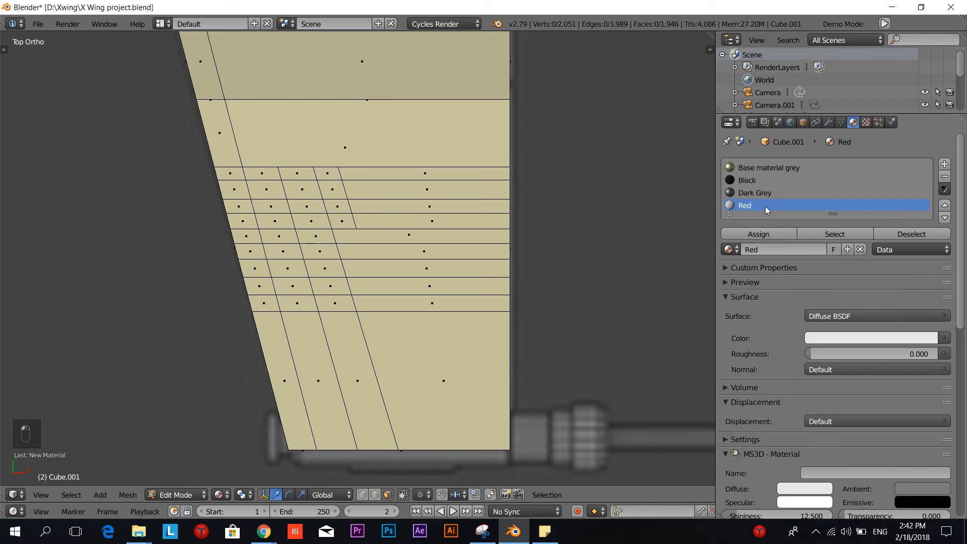
# Step: Set the Red material's diffuse colour to an orange-red with R 0.800, G 0.072 and B 0.043
pyautogui.click(911, 338)
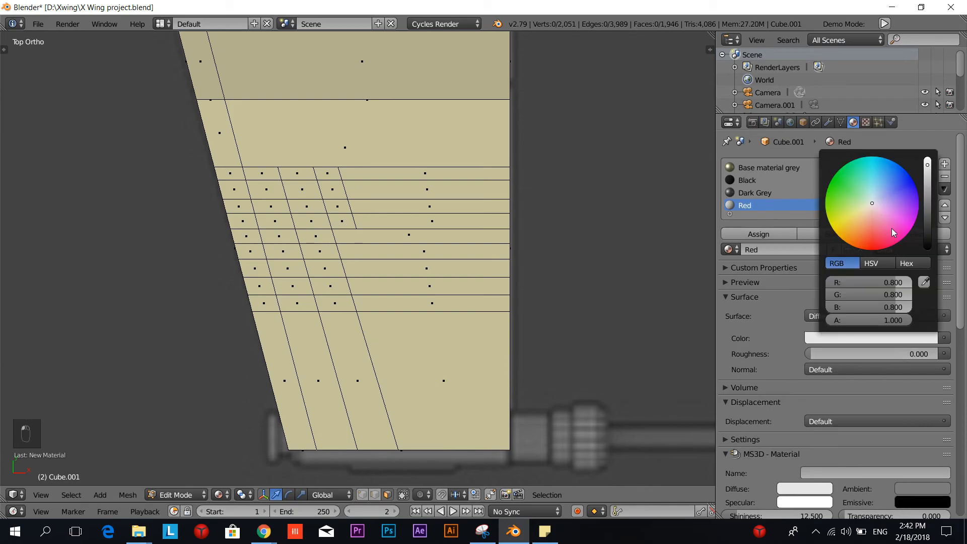
pyautogui.click(875, 236)
pyautogui.moveTo(874, 233); pyautogui.dragTo(868, 236)
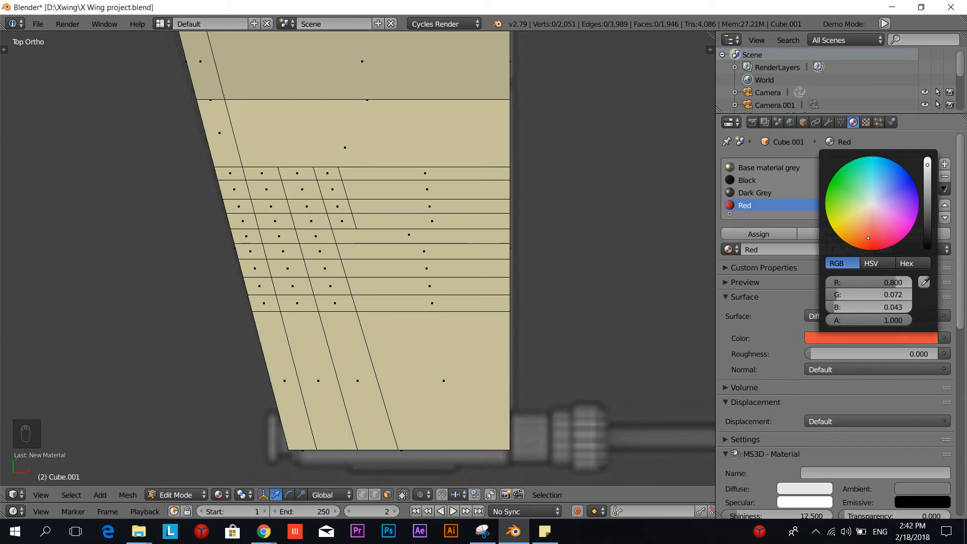
pyautogui.scroll(-3, 481, 337)
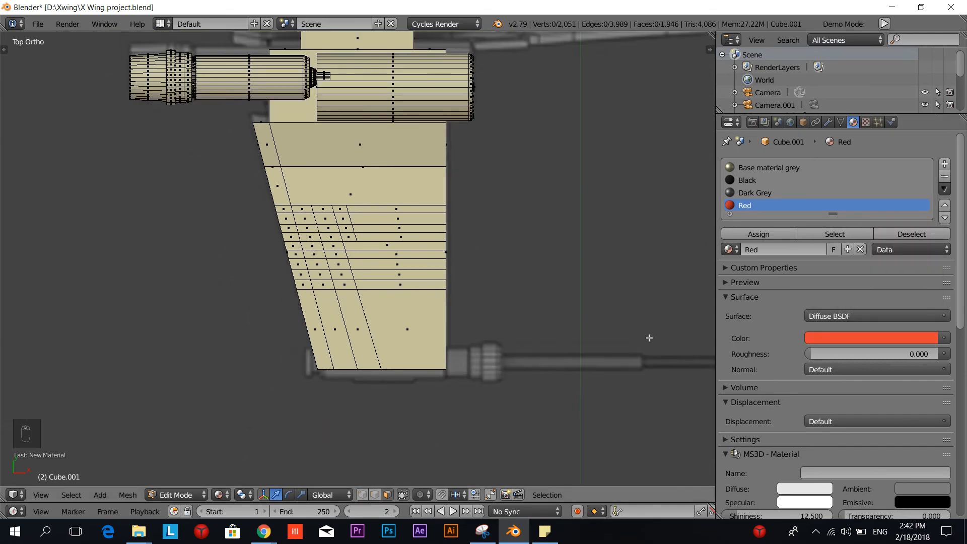
# Step: Change the Red material's surface shader to Glossy BSDF with a roughness of 0.3
pyautogui.click(820, 322)
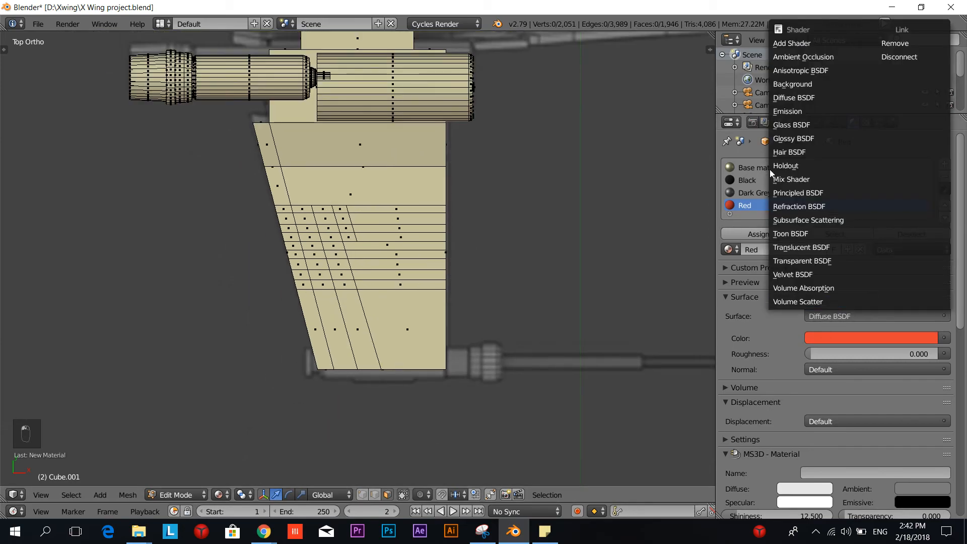
pyautogui.click(806, 139)
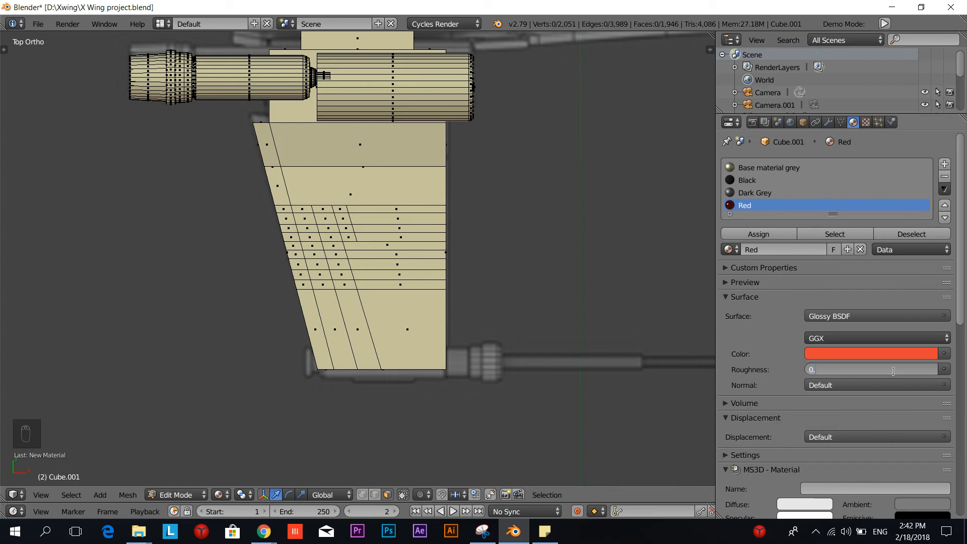
pyautogui.write('3')
pyautogui.press('Return')
# Step: Try selecting the first two faces beside the wing's slanted edge in every other narrow strip for the stripe markings
pyautogui.scroll(6, 329, 248)
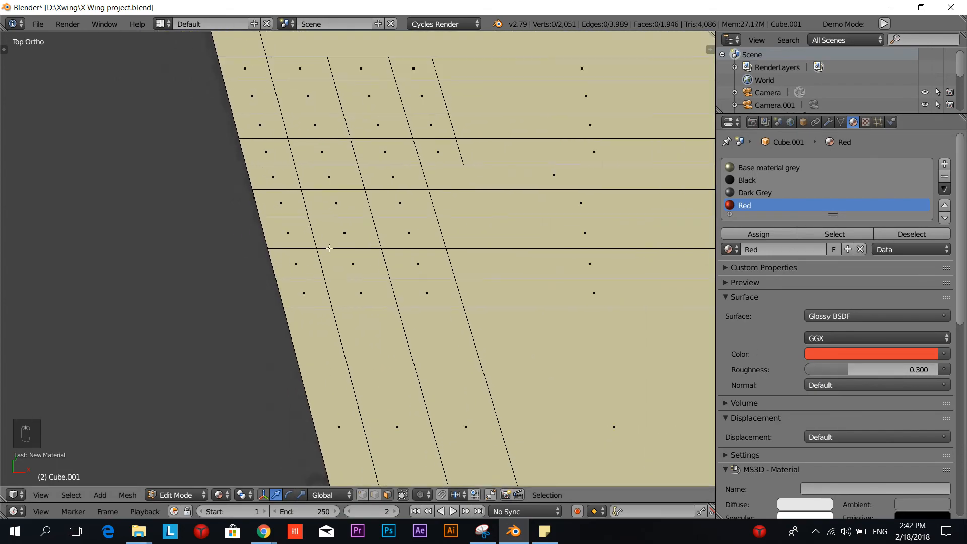
pyautogui.scroll(-1, 285, 107)
pyautogui.rightClick(266, 97)
pyautogui.keyDown('shift'); pyautogui.rightClick(308, 103); pyautogui.keyUp('shift')
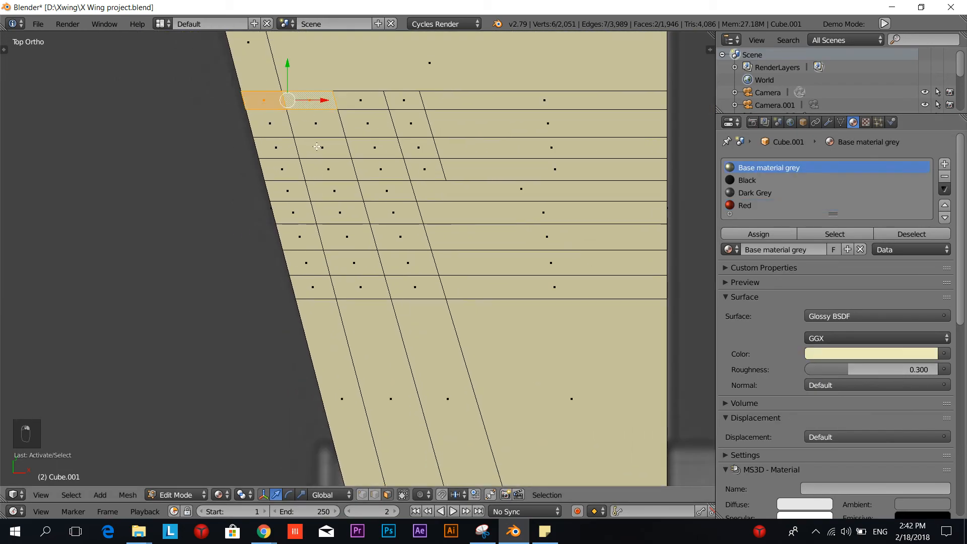
pyautogui.keyDown('shift'); pyautogui.rightClick(320, 148); pyautogui.keyUp('shift')
pyautogui.keyDown('shift'); pyautogui.rightClick(287, 152); pyautogui.keyUp('shift')
pyautogui.keyDown('shift'); pyautogui.rightClick(287, 191); pyautogui.keyUp('shift')
pyautogui.keyDown('shift'); pyautogui.rightClick(341, 213); pyautogui.keyUp('shift')
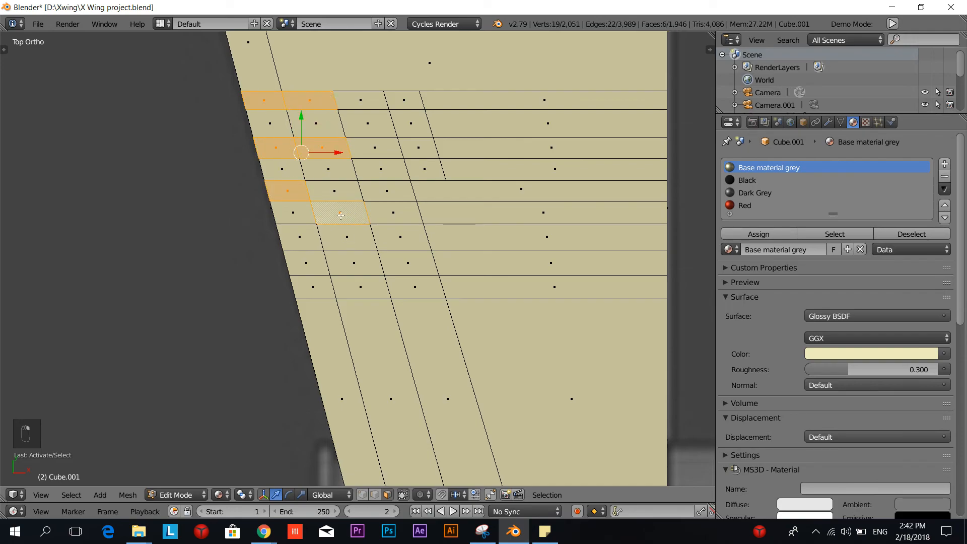
pyautogui.keyDown('shift'); pyautogui.rightClick(341, 216); pyautogui.keyUp('shift')
pyautogui.keyDown('shift'); pyautogui.rightClick(335, 193); pyautogui.keyUp('shift')
pyautogui.keyDown('shift'); pyautogui.rightClick(302, 237); pyautogui.keyUp('shift')
pyautogui.keyDown('shift'); pyautogui.rightClick(346, 238); pyautogui.keyUp('shift')
pyautogui.keyDown('shift'); pyautogui.rightClick(357, 288); pyautogui.keyUp('shift')
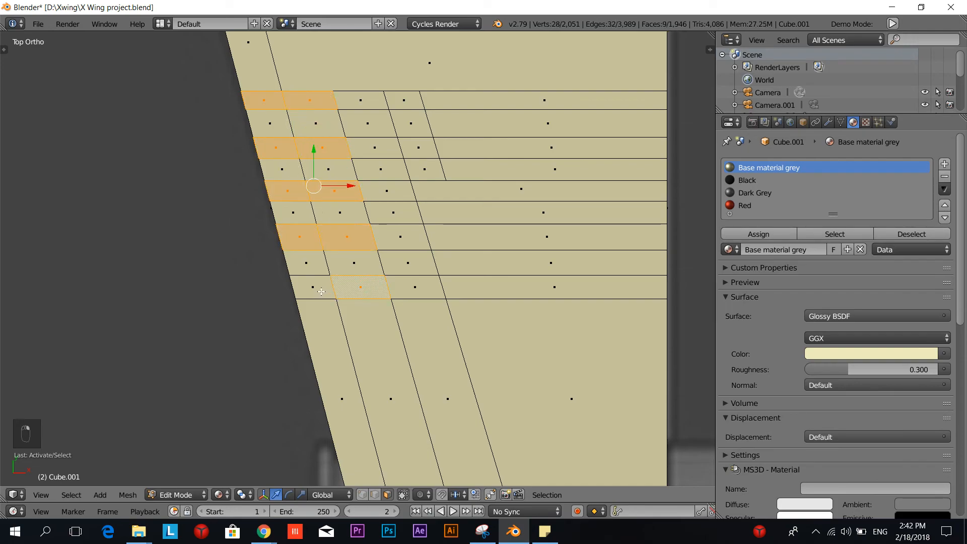
pyautogui.keyDown('shift'); pyautogui.rightClick(321, 292); pyautogui.keyUp('shift')
pyautogui.press('a')
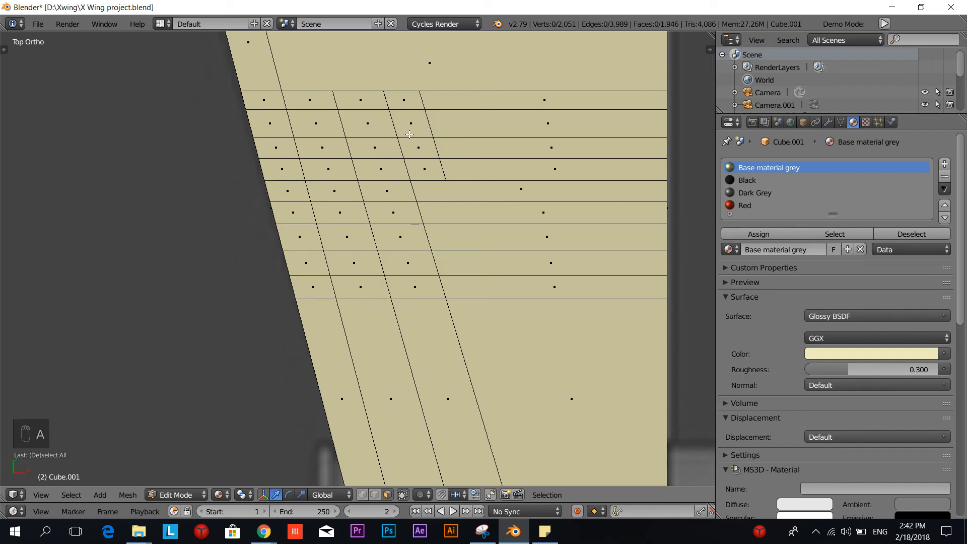
pyautogui.hotkey('ctrl', 'z')
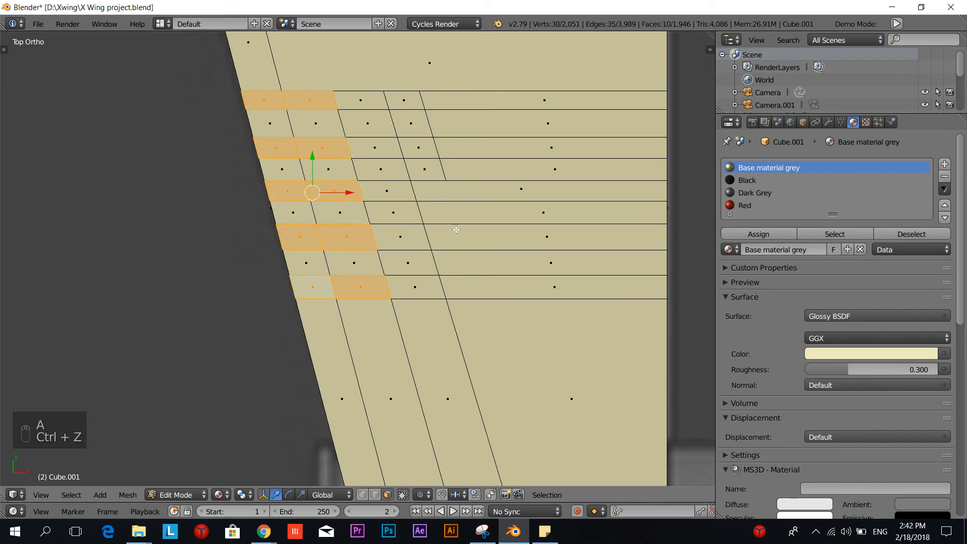
# Step: Try adding the fourth-column faces and the wide faces of the lower strips to the selection with Circle Select
pyautogui.scroll(-2, 482, 248)
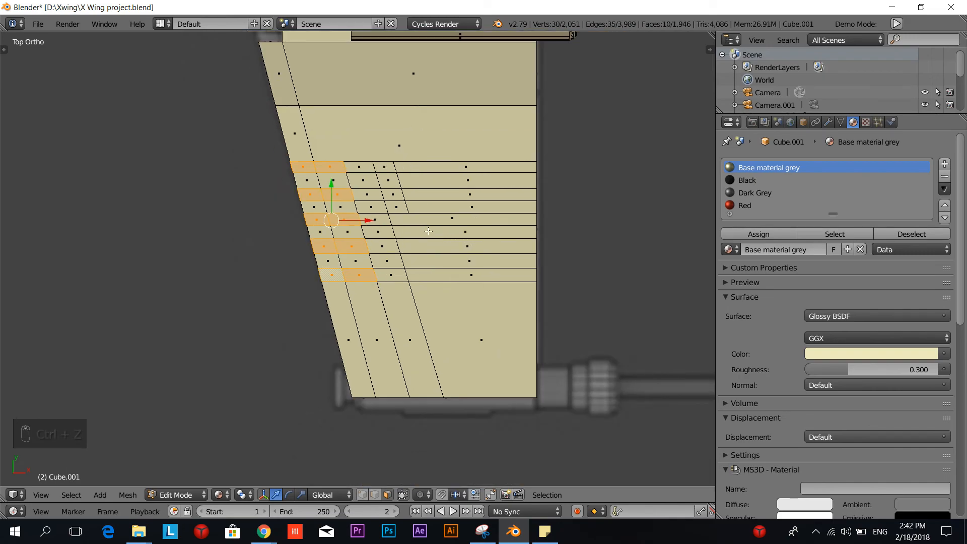
pyautogui.scroll(2, 429, 231)
pyautogui.press('c')
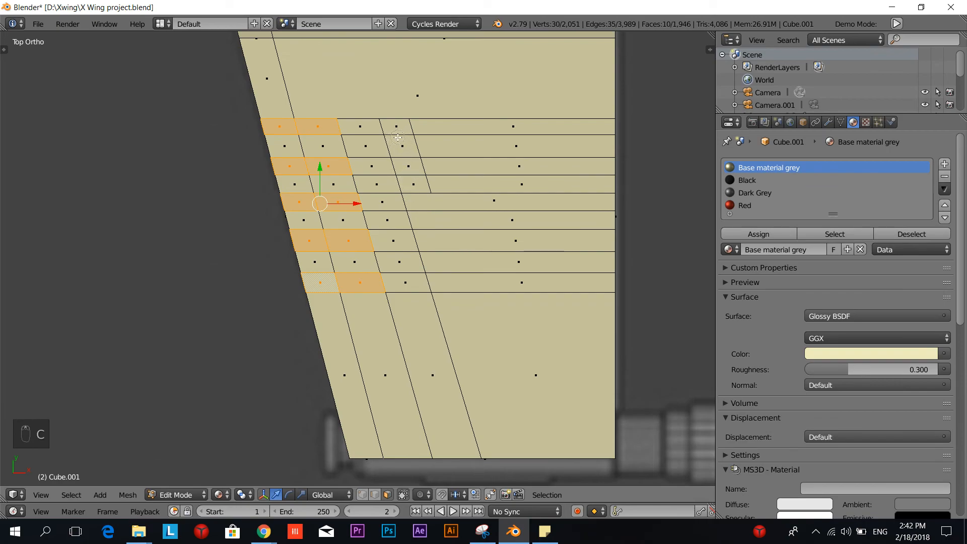
pyautogui.moveTo(397, 129)
pyautogui.mouseDown()
pyautogui.moveTo(410, 201)
pyautogui.moveTo(441, 272)
pyautogui.mouseUp()
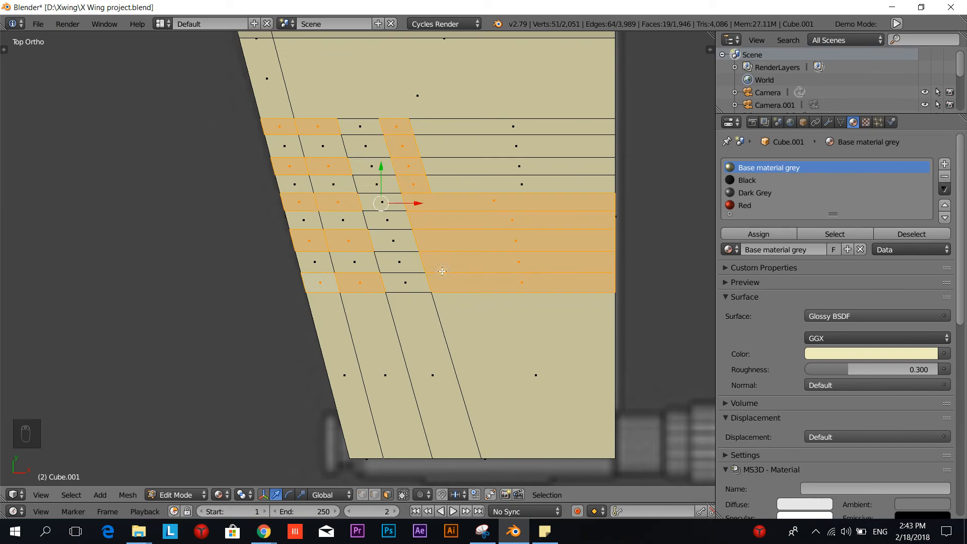
# Step: Add a crosswise edge loop midway through the large section at the wing tip and return to face selection
pyautogui.hotkey('ctrl', 'r')
pyautogui.click(456, 354)
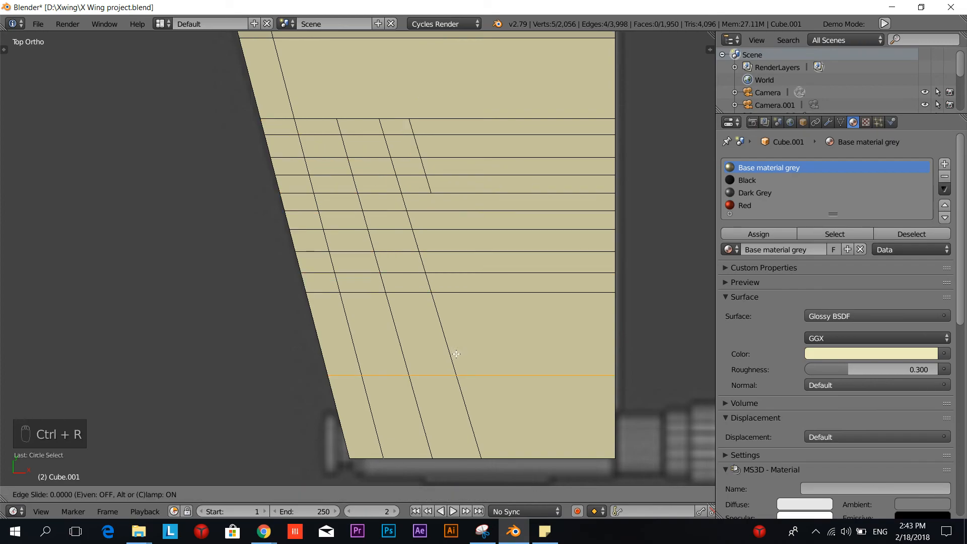
pyautogui.click(465, 354)
pyautogui.click(388, 495)
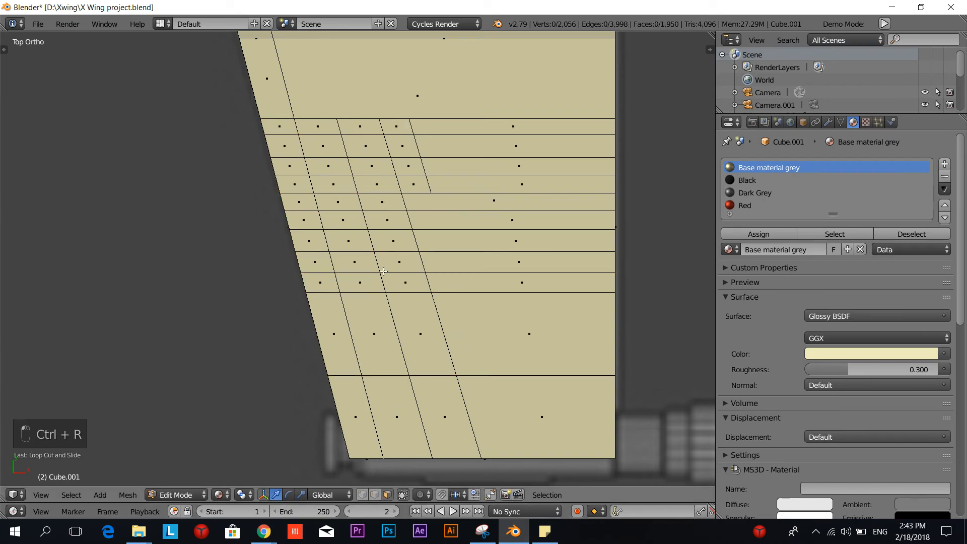
pyautogui.press('c')
pyautogui.click(279, 136)
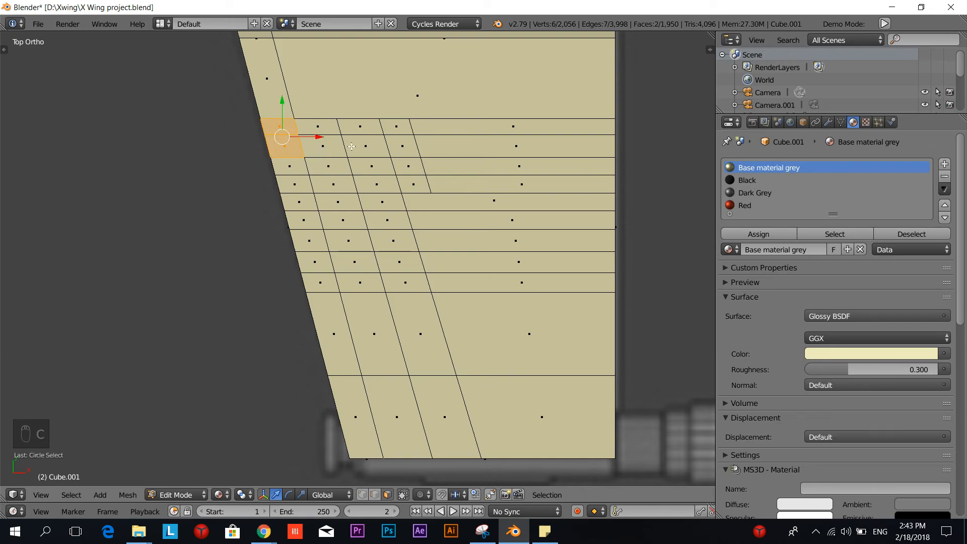
pyautogui.press('Escape')
pyautogui.press('a')
# Step: Select the two faces nearest the wing's slanted edge in every other narrow strip, starting from the root-side strip, ten faces in all
pyautogui.rightClick(281, 127)
pyautogui.keyDown('shift'); pyautogui.rightClick(317, 127); pyautogui.keyUp('shift')
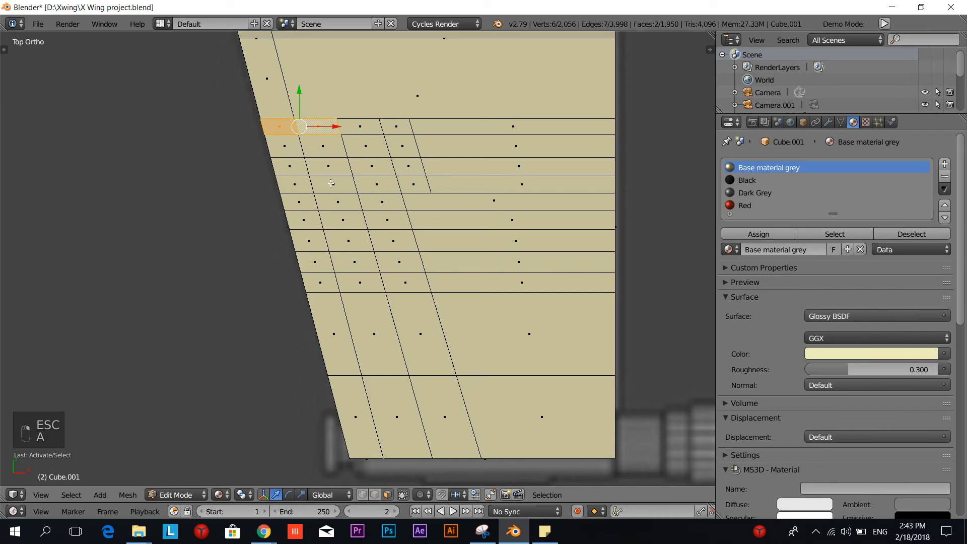
pyautogui.keyDown('shift'); pyautogui.rightClick(290, 165); pyautogui.keyUp('shift')
pyautogui.keyDown('shift'); pyautogui.rightClick(328, 165); pyautogui.keyUp('shift')
pyautogui.keyDown('shift'); pyautogui.rightClick(299, 202); pyautogui.keyUp('shift')
pyautogui.keyDown('shift'); pyautogui.rightClick(338, 202); pyautogui.keyUp('shift')
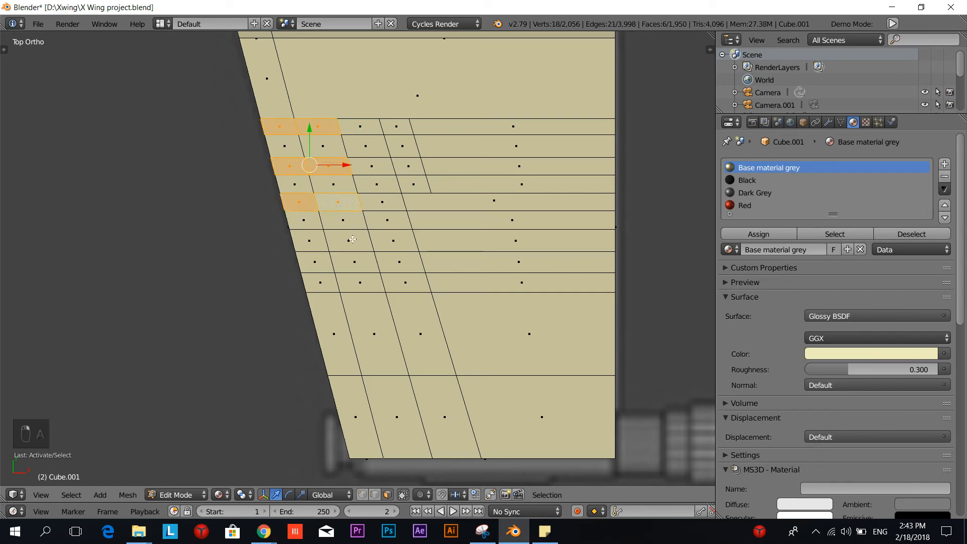
pyautogui.keyDown('shift'); pyautogui.rightClick(310, 240); pyautogui.keyUp('shift')
pyautogui.keyDown('shift'); pyautogui.rightClick(348, 240); pyautogui.keyUp('shift')
pyautogui.keyDown('shift'); pyautogui.rightClick(320, 282); pyautogui.keyUp('shift')
pyautogui.keyDown('shift'); pyautogui.rightClick(360, 282); pyautogui.keyUp('shift')
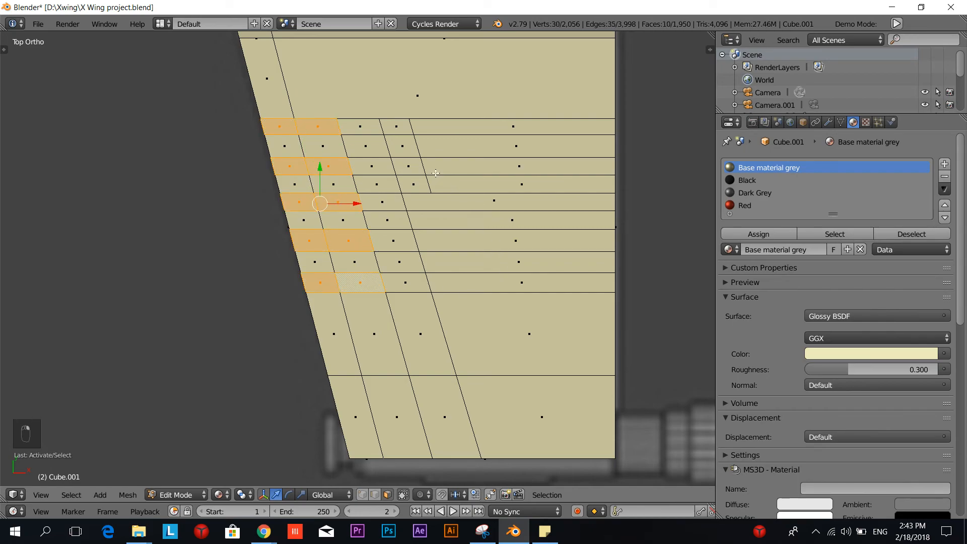
# Step: Add the fourth-column faces and the wide faces down to the new loop with Circle Select, assign Red to everything selected, and clear the selection
pyautogui.press('c')
pyautogui.moveTo(396, 126)
pyautogui.mouseDown()
pyautogui.moveTo(409, 169)
pyautogui.moveTo(512, 220)
pyautogui.moveTo(451, 287)
pyautogui.moveTo(466, 333)
pyautogui.mouseUp()
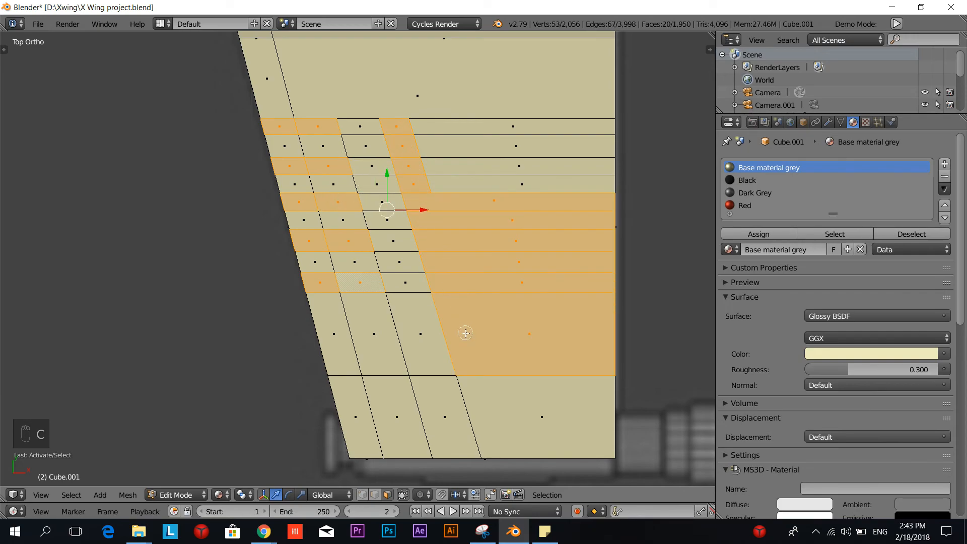
pyautogui.rightClick(752, 205)
pyautogui.click(747, 206)
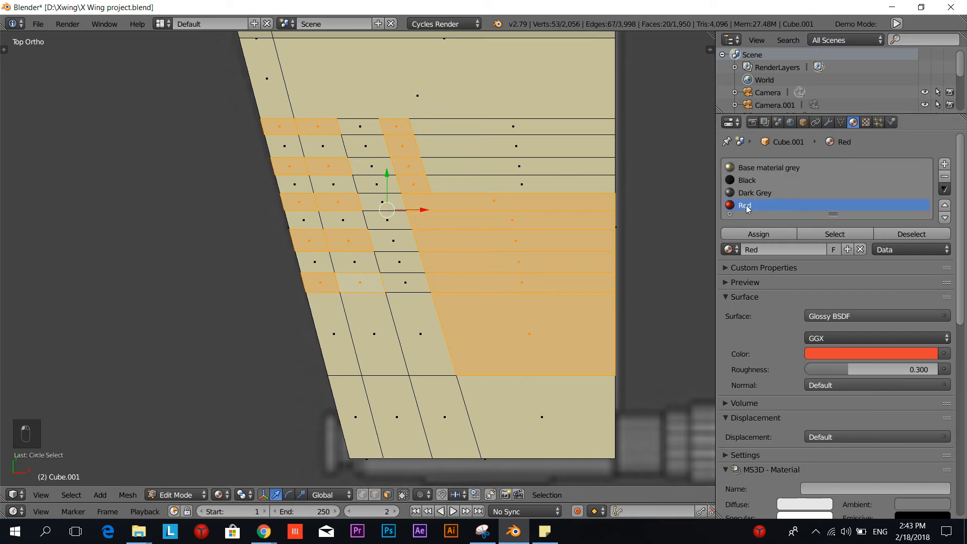
pyautogui.click(750, 234)
pyautogui.scroll(-5, 700, 232)
pyautogui.moveTo(699, 232); pyautogui.dragTo(524, 272, button='middle')
pyautogui.press('a')
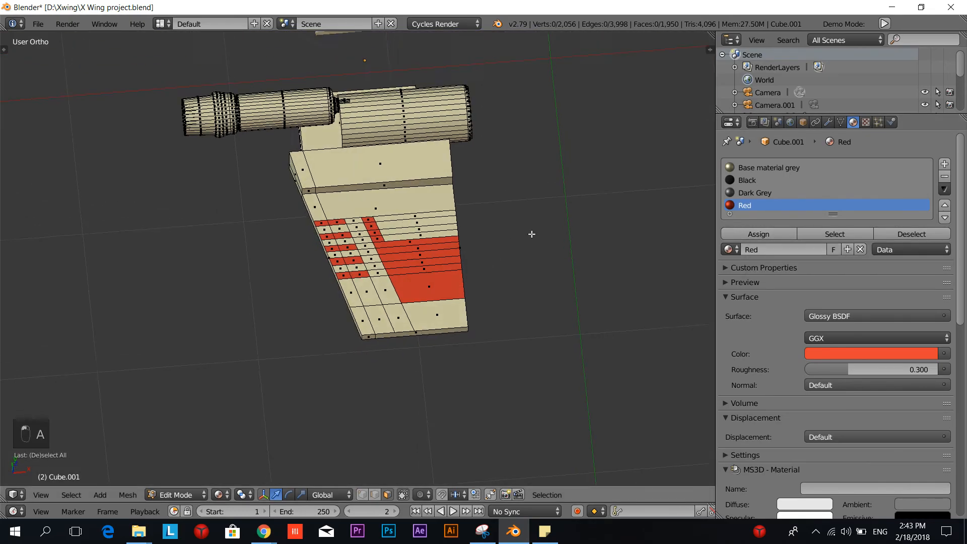
# Step: Compare the wing's red markings and engine with the X-wing top view reference image in the browser, inspecting the engine's front rim
pyautogui.moveTo(532, 234); pyautogui.dragTo(494, 192, button='middle')
pyautogui.scroll(-4, 494, 192)
pyautogui.moveTo(539, 221); pyautogui.dragTo(438, 274, button='middle')
pyautogui.hotkey('alt', 'Tab')
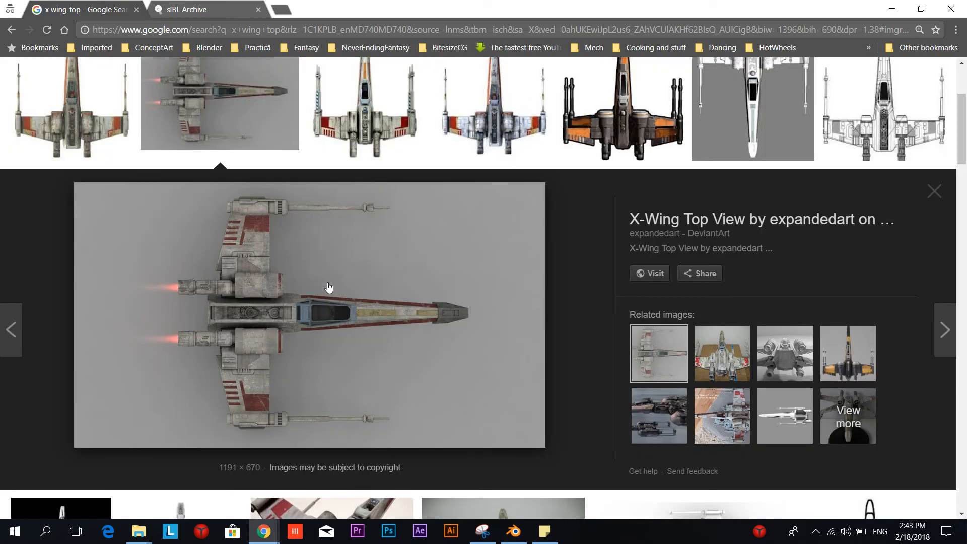
pyautogui.hotkey('alt', 'Tab')
pyautogui.scroll(2, 428, 281)
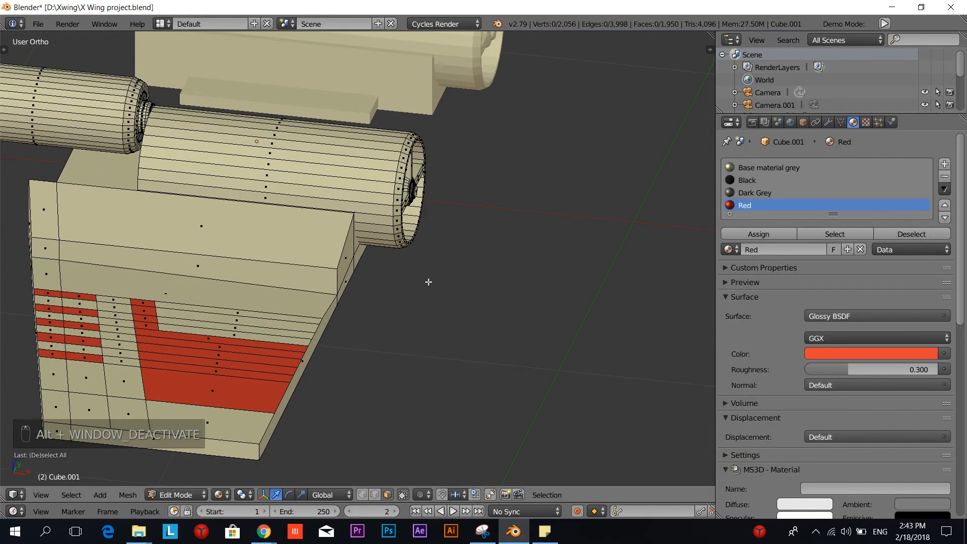
pyautogui.scroll(2, 428, 281)
pyautogui.hotkey('alt', 'Tab')
pyautogui.hotkey('alt', 'Tab')
pyautogui.scroll(2, 428, 282)
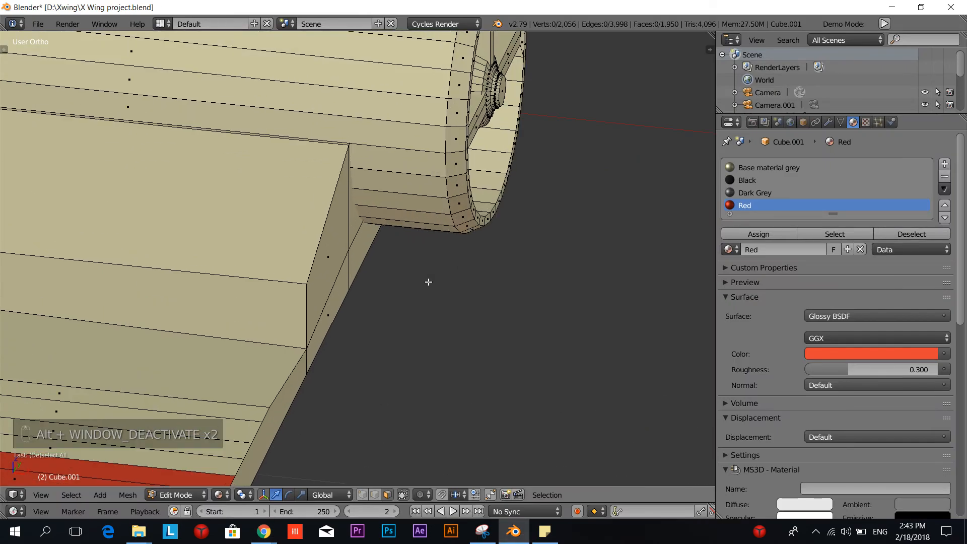
# Step: Add an edge loop around the outer band of the engine's front rim and slide it slightly toward the intake opening
pyautogui.hotkey('ctrl', 'r')
pyautogui.click(456, 103)
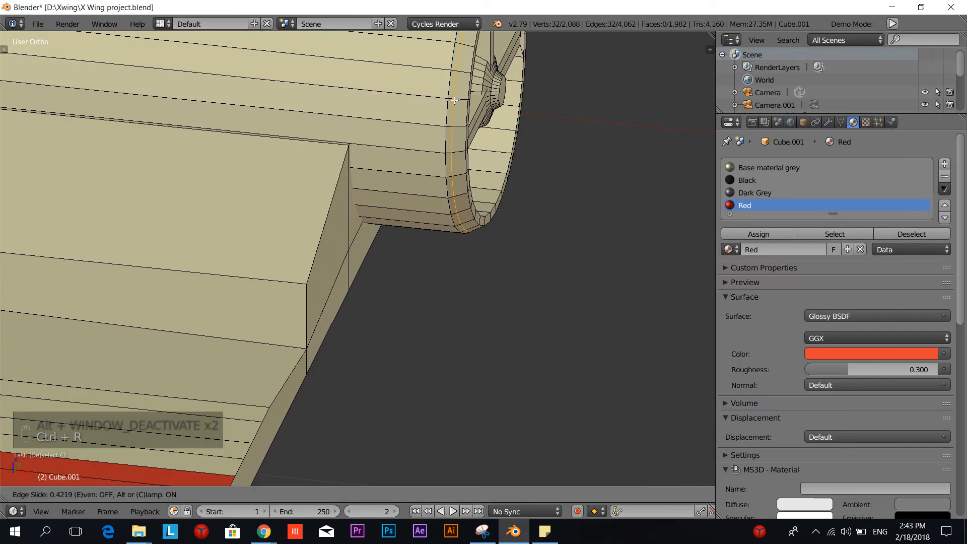
pyautogui.click(455, 101)
pyautogui.press('g')
pyautogui.press('g')
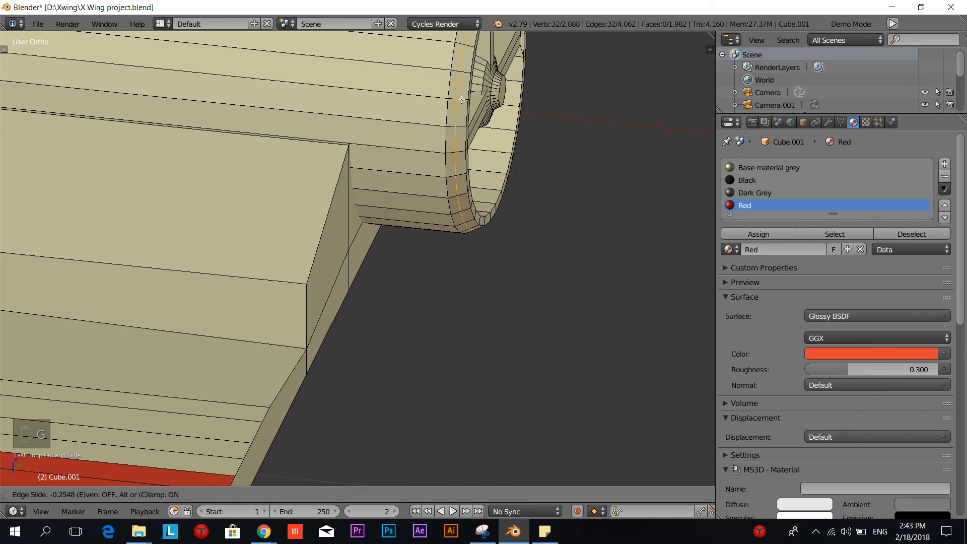
pyautogui.click(462, 99)
# Step: Select the rear ring of faces on the engine's front rim in face selection and assign the Red material to it
pyautogui.click(387, 495)
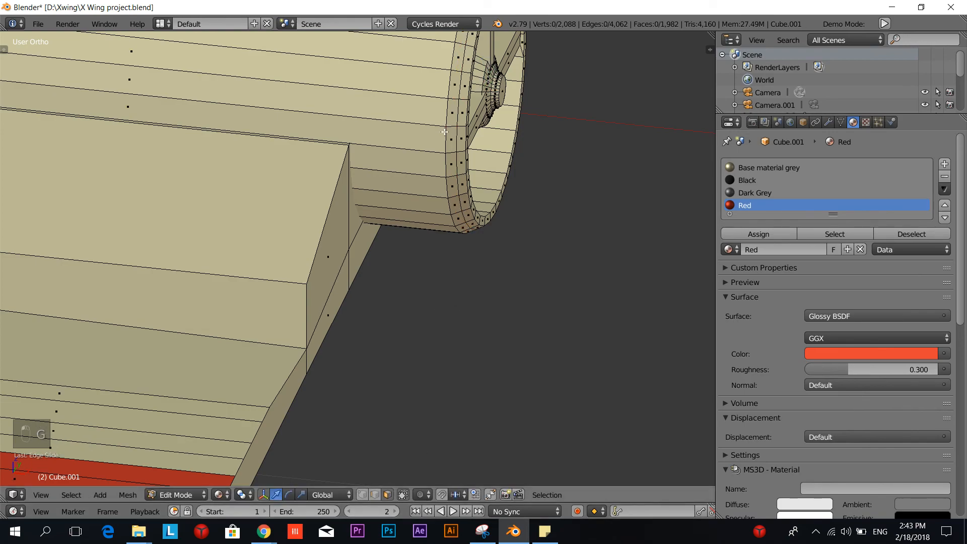
pyautogui.keyDown('alt'); pyautogui.click(444, 132); pyautogui.keyUp('alt')
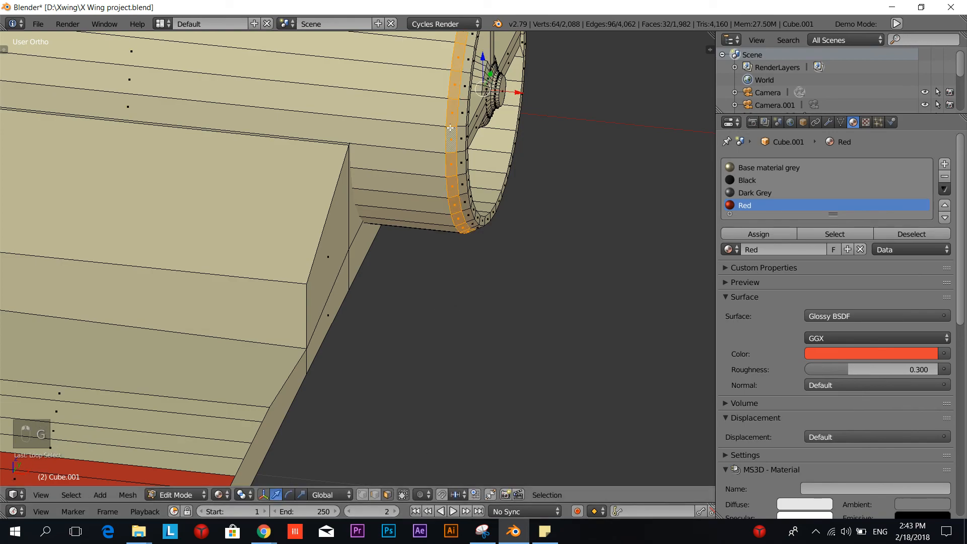
pyautogui.click(761, 235)
# Step: Check the reference image in the browser, and back in Blender add an edge loop around the engine cylinder, slid toward the front rim
pyautogui.scroll(-3, 574, 241)
pyautogui.moveTo(574, 240); pyautogui.dragTo(397, 309, button='middle')
pyautogui.hotkey('alt', 'Tab')
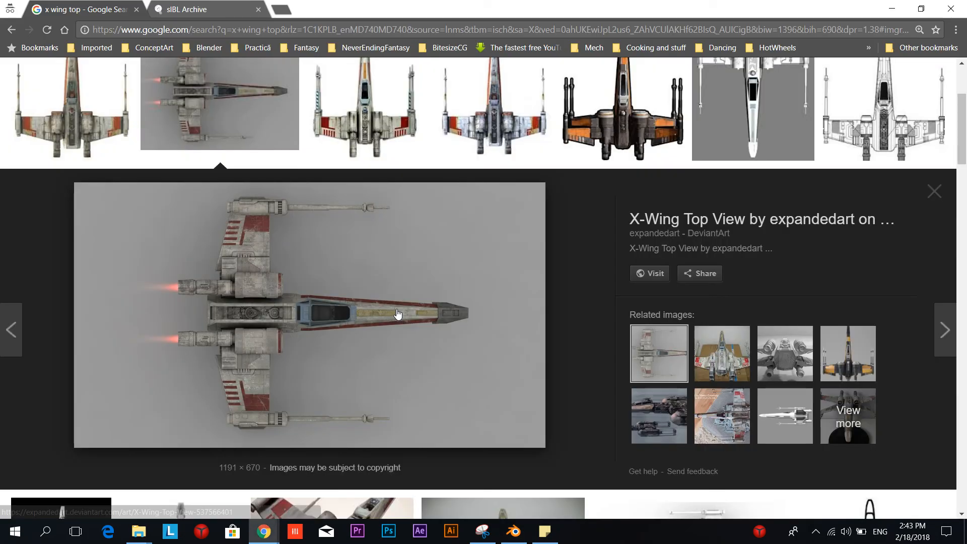
pyautogui.hotkey('alt', 'Tab')
pyautogui.hotkey('ctrl', 'r')
pyautogui.click(460, 225)
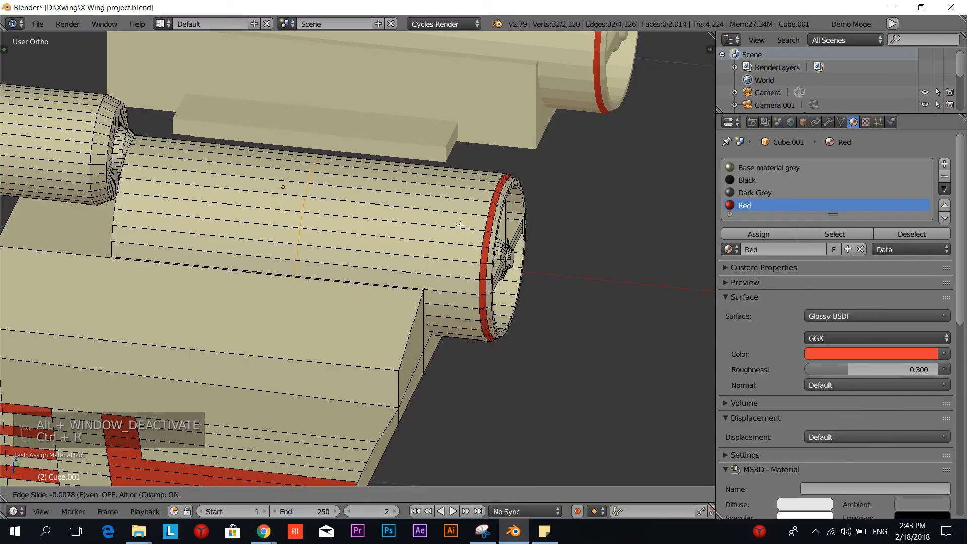
pyautogui.click(554, 259)
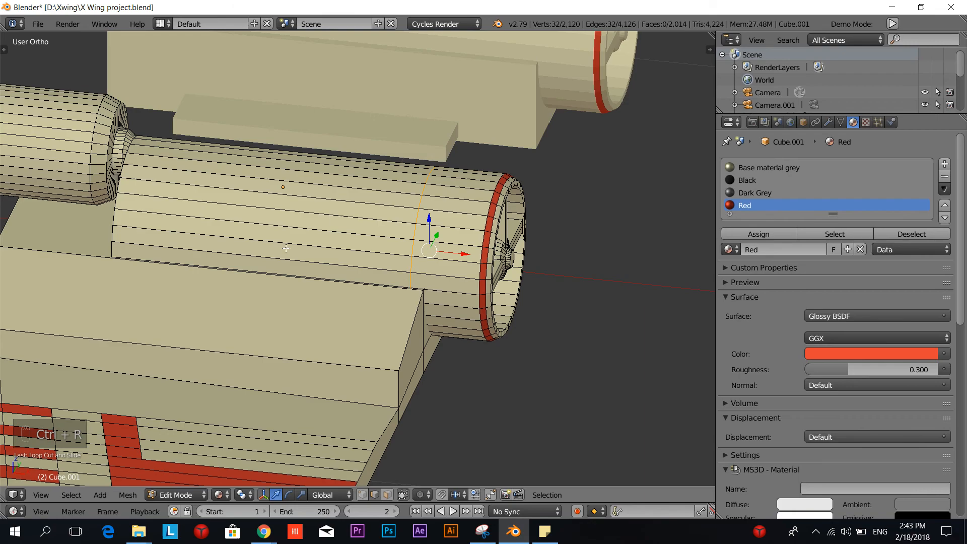
# Step: Add a second edge loop around the engine cylinder, slid toward its rear end, and deselect everything
pyautogui.hotkey('ctrl', 'r')
pyautogui.click(241, 190)
pyautogui.click(157, 180)
pyautogui.press('a')
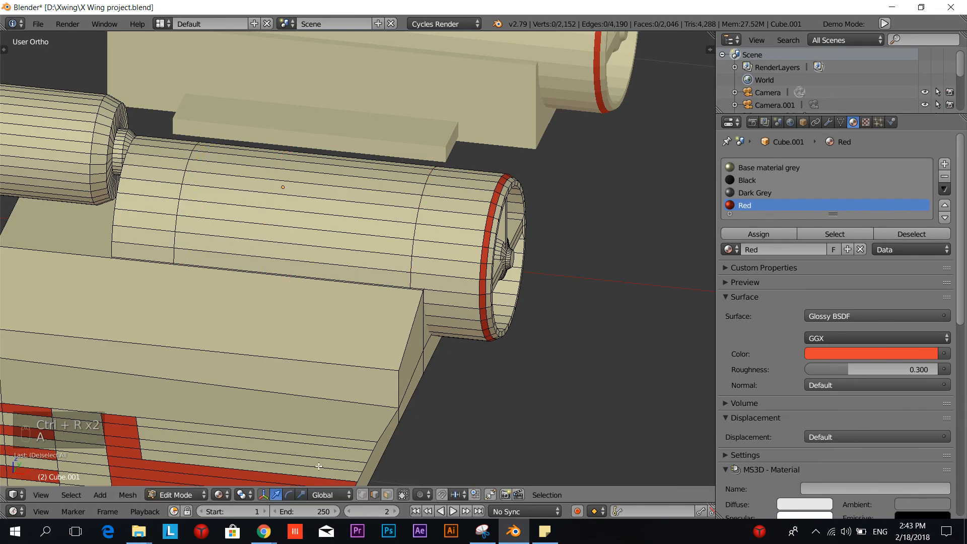
# Step: Select the front and rear face bands of the engine cylinder in face selection and assign the Dark Grey material to them
pyautogui.click(403, 495)
pyautogui.keyDown('alt'); pyautogui.rightClick(452, 244); pyautogui.keyUp('alt')
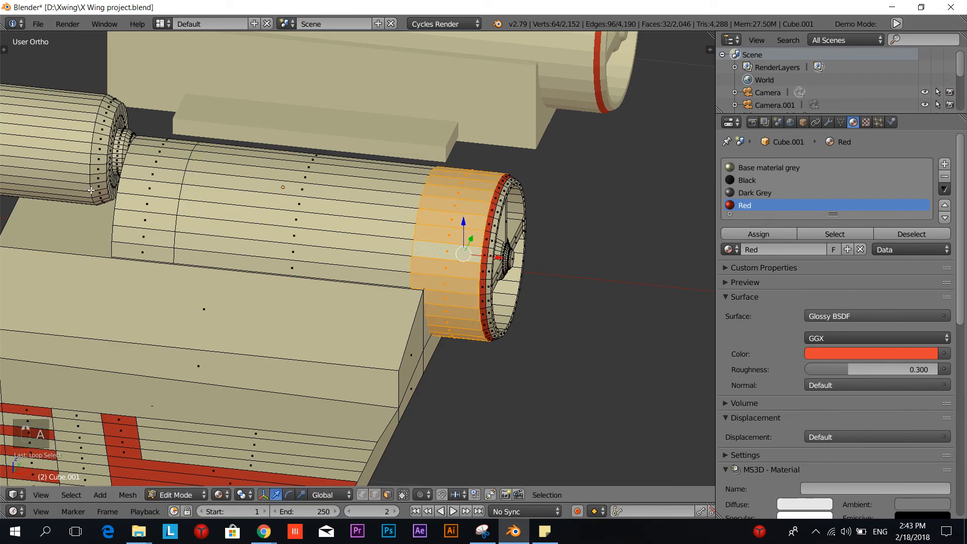
pyautogui.keyDown('alt'); pyautogui.keyDown('shift'); pyautogui.rightClick(135, 186); pyautogui.keyUp('shift'); pyautogui.keyUp('alt')
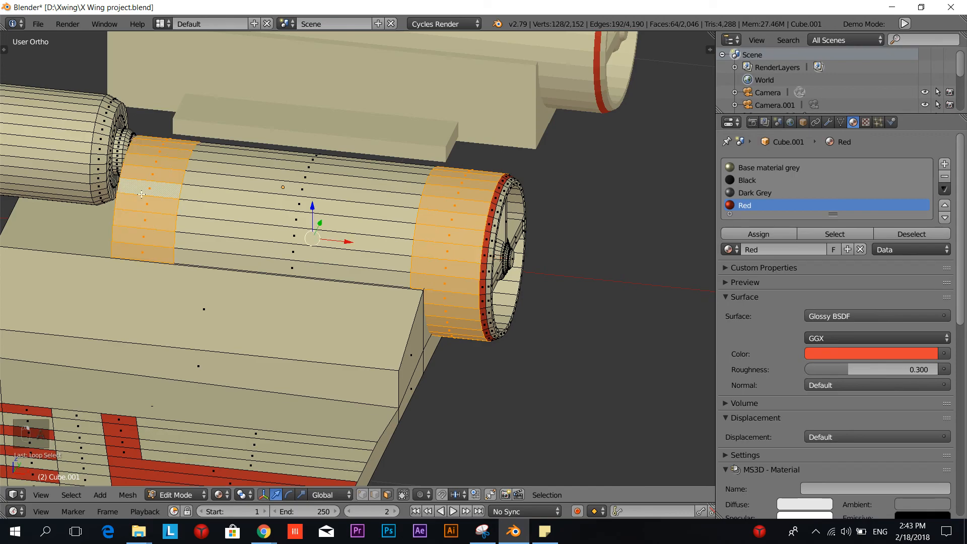
pyautogui.click(743, 194)
pyautogui.click(758, 234)
pyautogui.scroll(-5, 483, 228)
pyautogui.press('a')
# Step: Select the entire linked exhaust section behind the engine cylinder and assign the Dark Grey material to it
pyautogui.moveTo(483, 228); pyautogui.dragTo(508, 274, button='middle')
pyautogui.keyDown('shift'); pyautogui.moveTo(220, 267); pyautogui.dragTo(447, 348, button='middle'); pyautogui.keyUp('shift')
pyautogui.scroll(3, 499, 264)
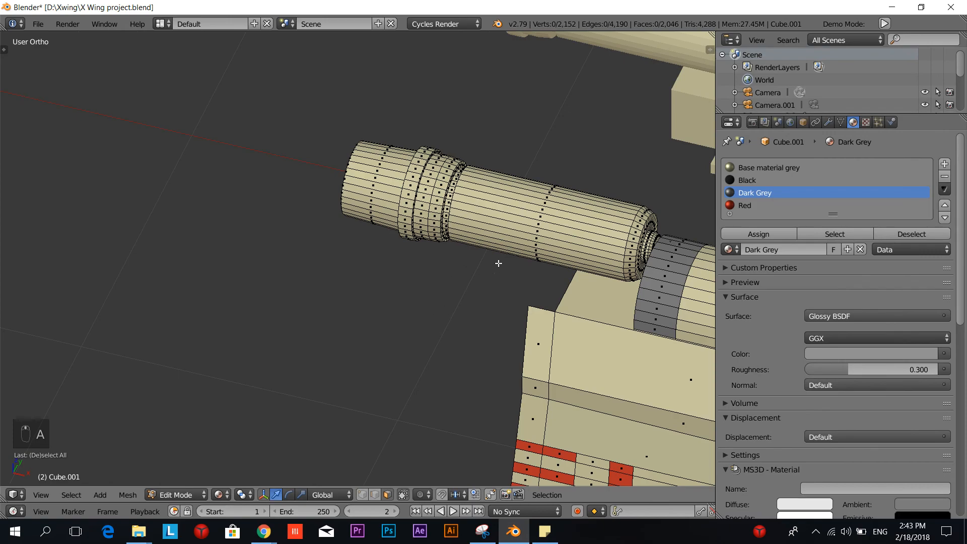
pyautogui.scroll(2, 498, 263)
pyautogui.keyDown('shift'); pyautogui.moveTo(498, 264); pyautogui.dragTo(353, 221, button='middle'); pyautogui.keyUp('shift')
pyautogui.keyDown('alt'); pyautogui.rightClick(375, 256); pyautogui.keyUp('alt')
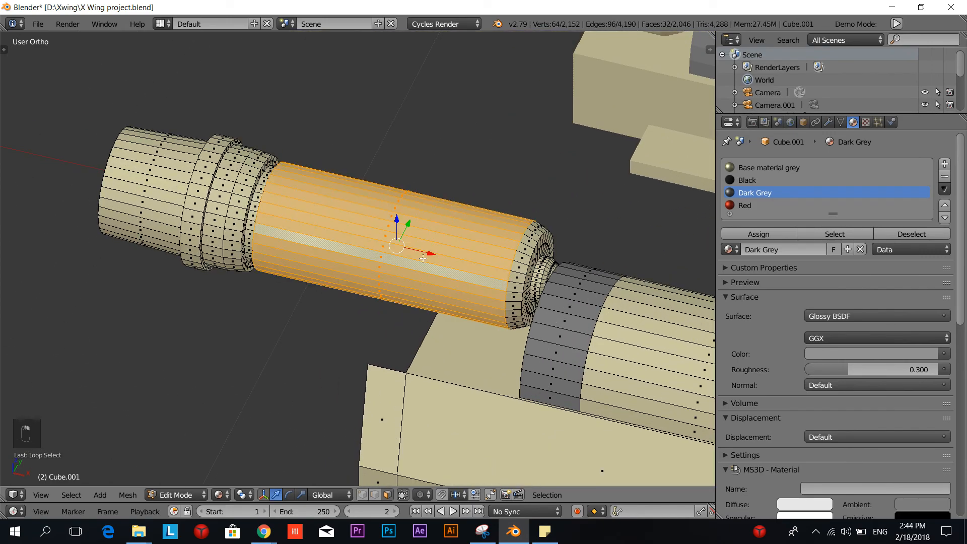
pyautogui.press('l')
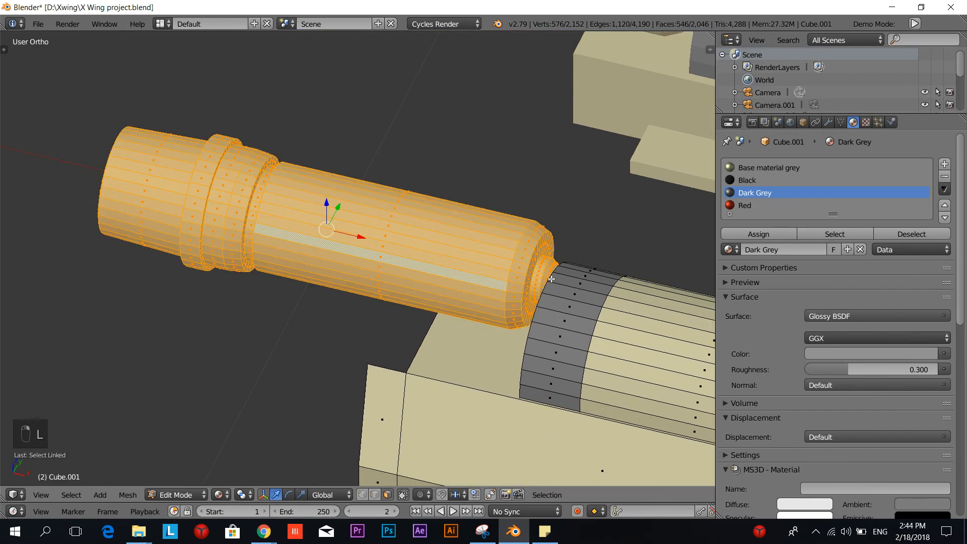
pyautogui.click(758, 234)
pyautogui.keyDown('shift'); pyautogui.moveTo(300, 359); pyautogui.dragTo(490, 201, button='middle'); pyautogui.keyUp('shift')
pyautogui.press('a')
# Step: Select the narrow groove ring between the exhaust's long cylinder and its collar and assign Base material grey to it
pyautogui.scroll(3, 303, 275)
pyautogui.keyDown('alt'); pyautogui.rightClick(301, 255); pyautogui.keyUp('alt')
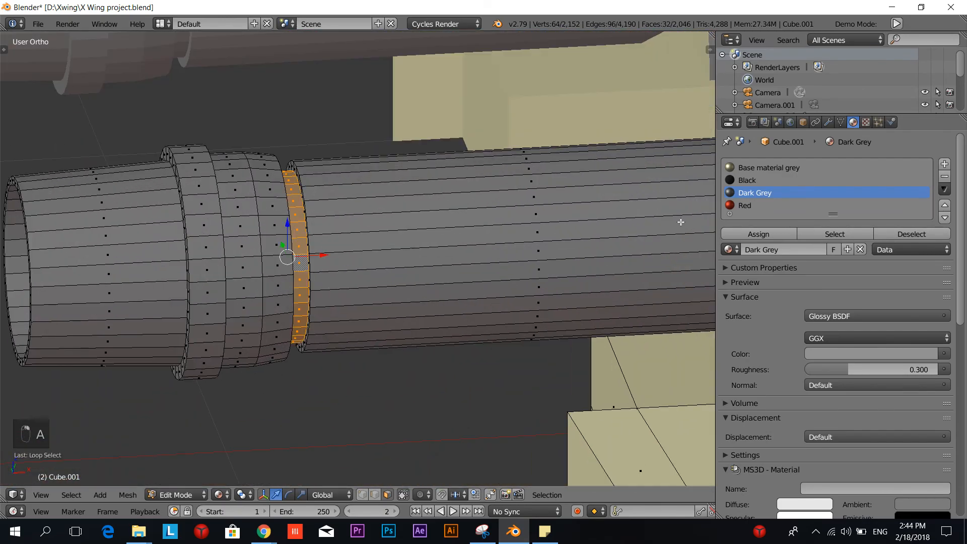
pyautogui.moveTo(635, 300); pyautogui.dragTo(213, 311, button='middle')
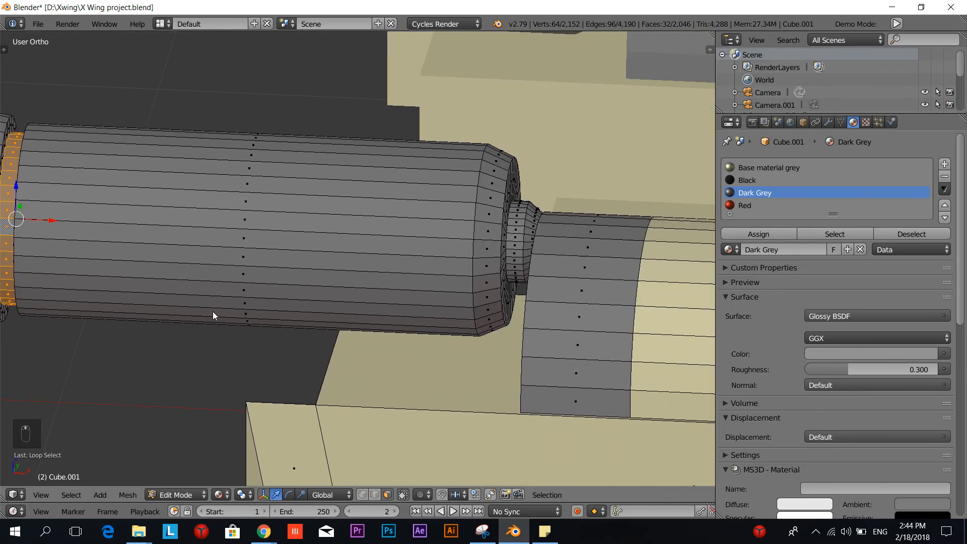
pyautogui.click(748, 170)
pyautogui.click(766, 235)
pyautogui.scroll(-6, 410, 320)
pyautogui.press('a')
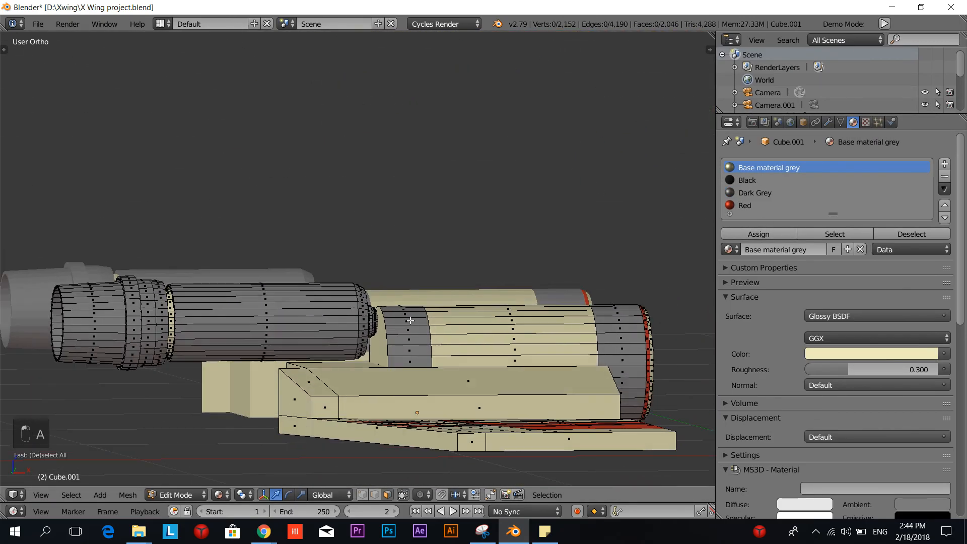
# Step: Leave Edit Mode and inspect the coloured engines, wings and cannons from the side and front
pyautogui.moveTo(410, 320); pyautogui.dragTo(417, 349, button='middle')
pyautogui.scroll(-5, 392, 350)
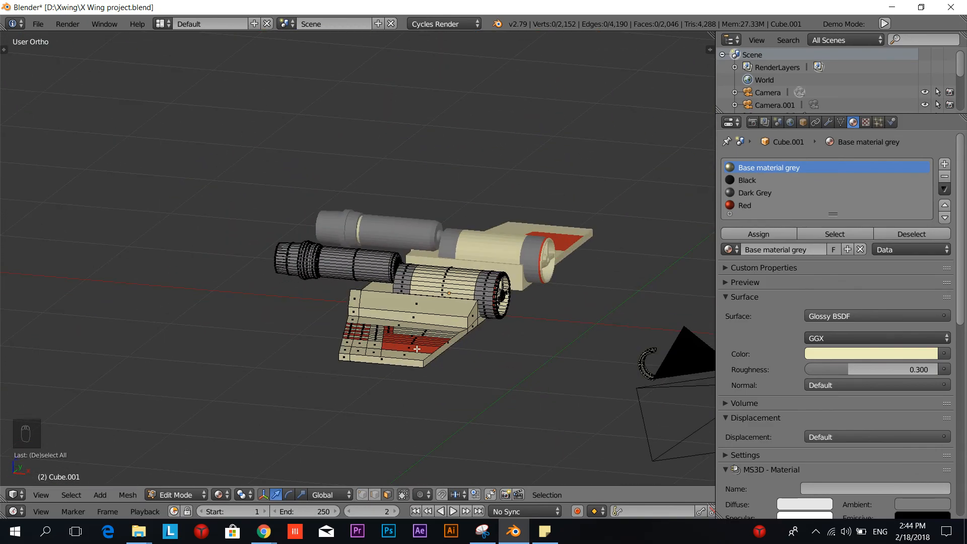
pyautogui.scroll(-3, 417, 349)
pyautogui.press('Tab')
pyautogui.click(334, 352)
pyautogui.scroll(3, 482, 386)
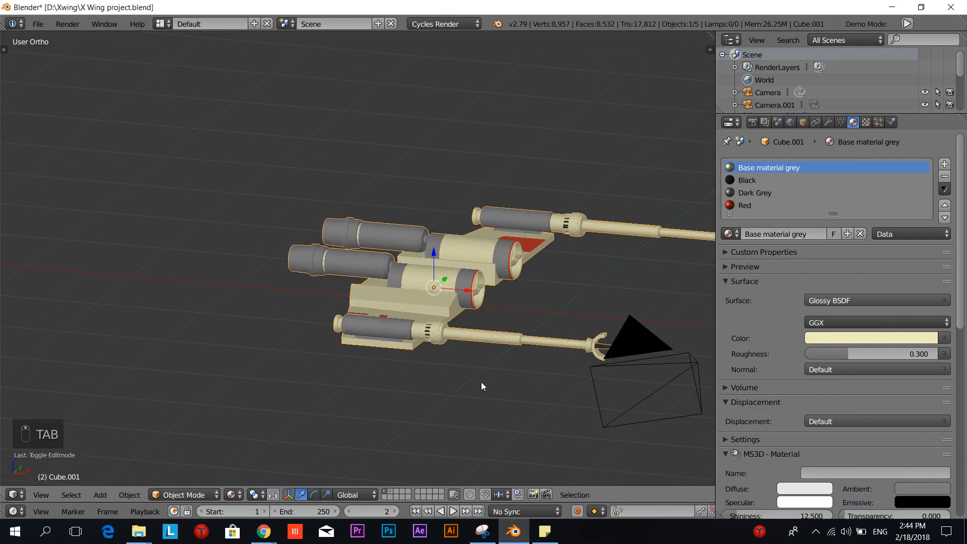
pyautogui.moveTo(482, 382); pyautogui.dragTo(529, 358, button='middle')
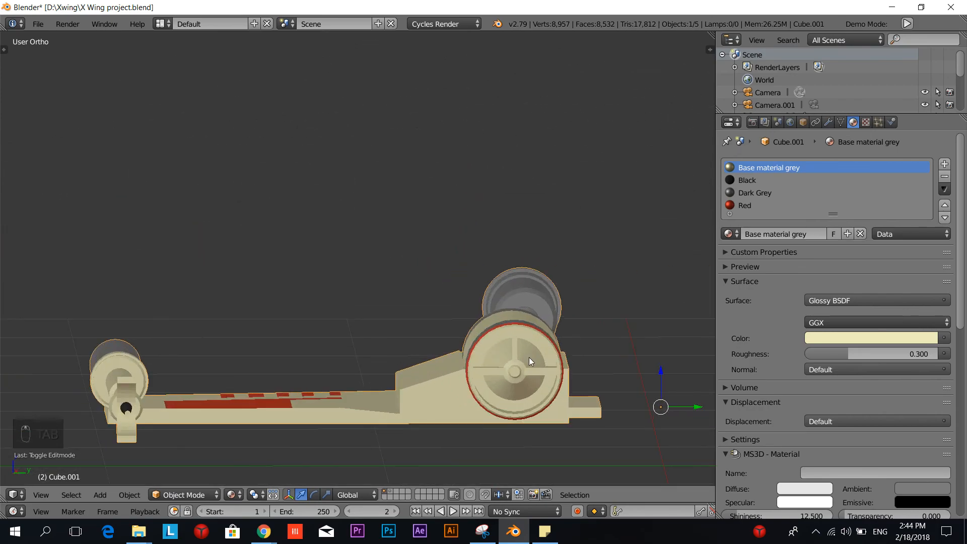
# Step: Return to Edit Mode and add an edge loop on the engine intake's inner disc, slid toward its outer edge
pyautogui.press('Tab')
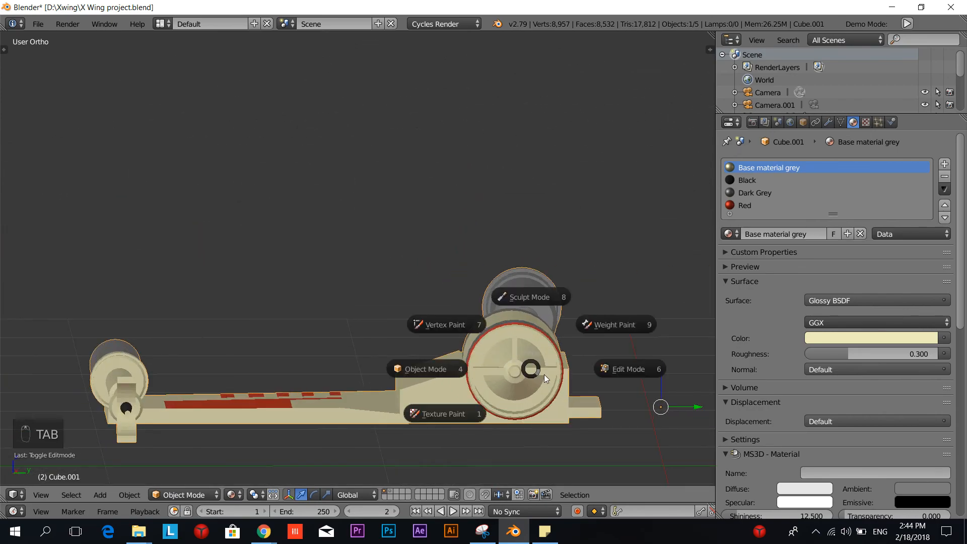
pyautogui.click(633, 373)
pyautogui.scroll(6, 445, 203)
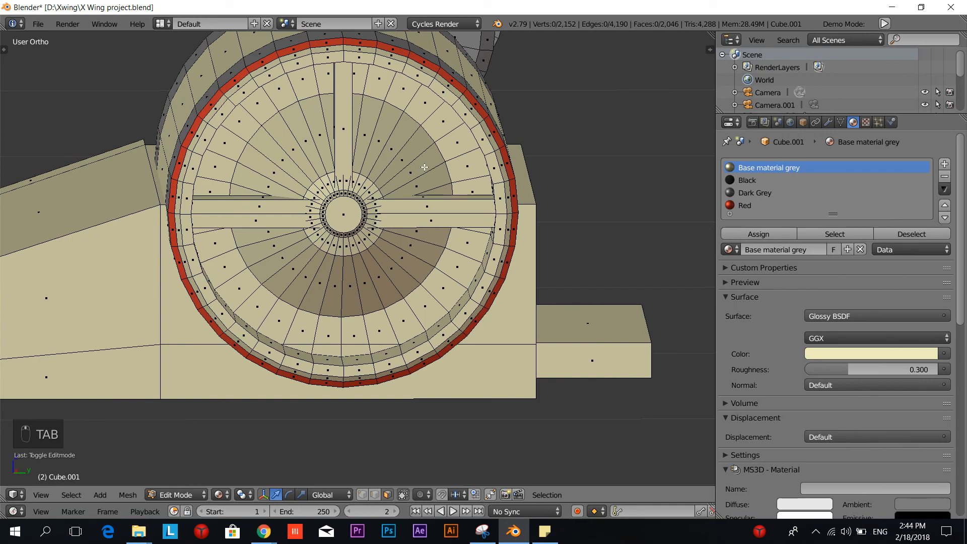
pyautogui.hotkey('ctrl', 'r')
pyautogui.click(426, 167)
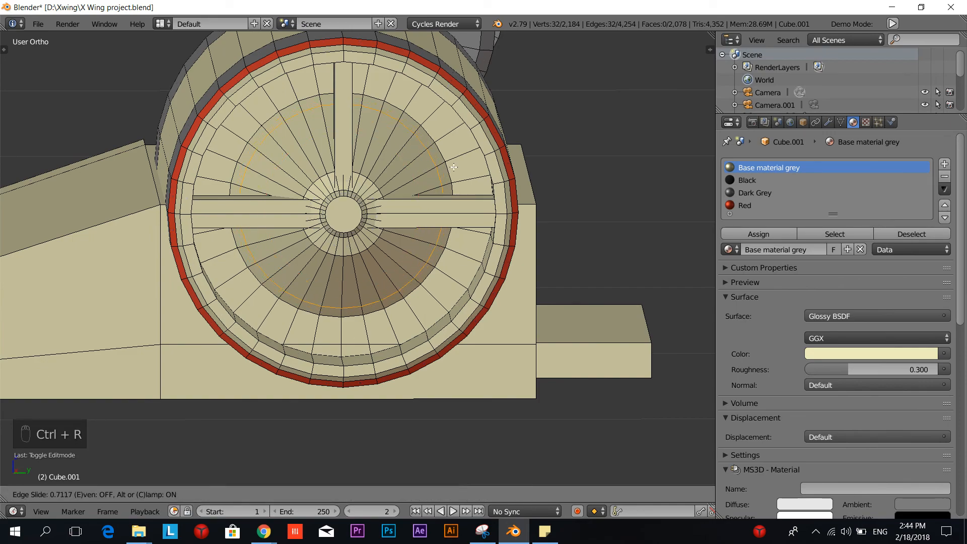
pyautogui.click(453, 167)
pyautogui.press('a')
# Step: Select the disc's new outer face ring and the adjoining intake wall ring and assign the Black material to them
pyautogui.click(387, 495)
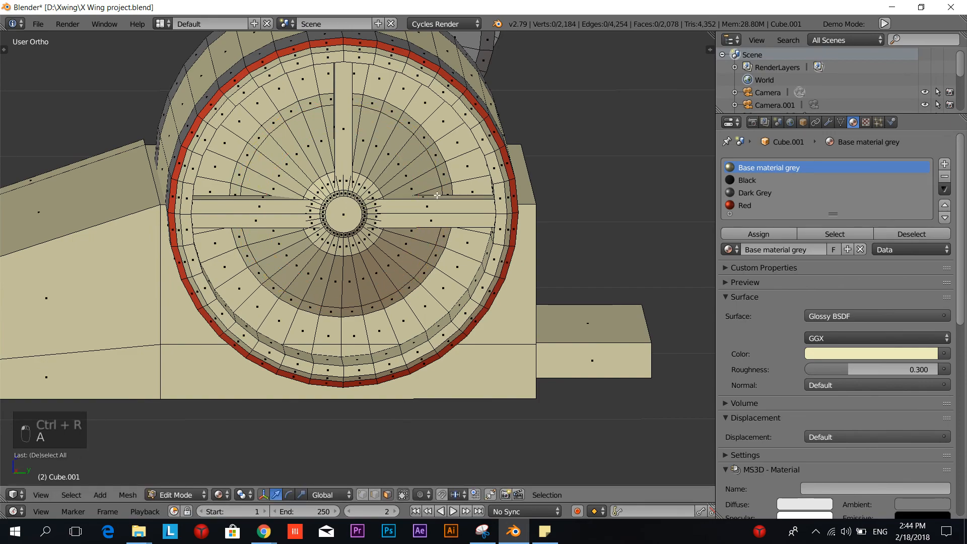
pyautogui.keyDown('alt'); pyautogui.rightClick(437, 165); pyautogui.keyUp('alt')
pyautogui.keyDown('alt'); pyautogui.keyDown('shift'); pyautogui.rightClick(456, 159); pyautogui.keyUp('shift'); pyautogui.keyUp('alt')
pyautogui.click(747, 180)
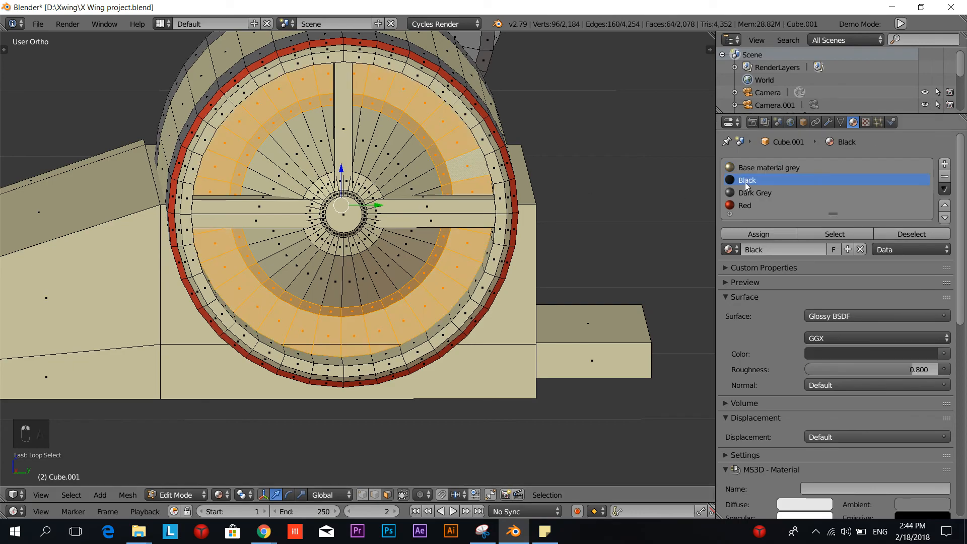
pyautogui.click(758, 233)
pyautogui.press('a')
# Step: Reveal the hidden laser cannon geometry of the wing mesh
pyautogui.scroll(-5, 619, 263)
pyautogui.moveTo(489, 301); pyautogui.dragTo(432, 357, button='middle')
pyautogui.hotkey('alt', 'h')
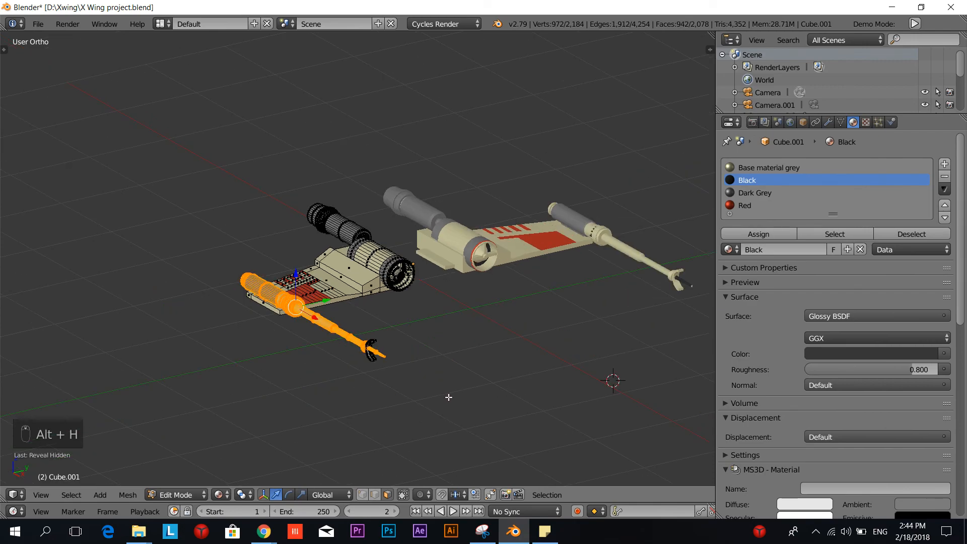
# Step: Check the X-wing top view images in the browser, including the Revell Master Series one, and inspect the model in Blender's Object Mode
pyautogui.hotkey('alt', 'Tab')
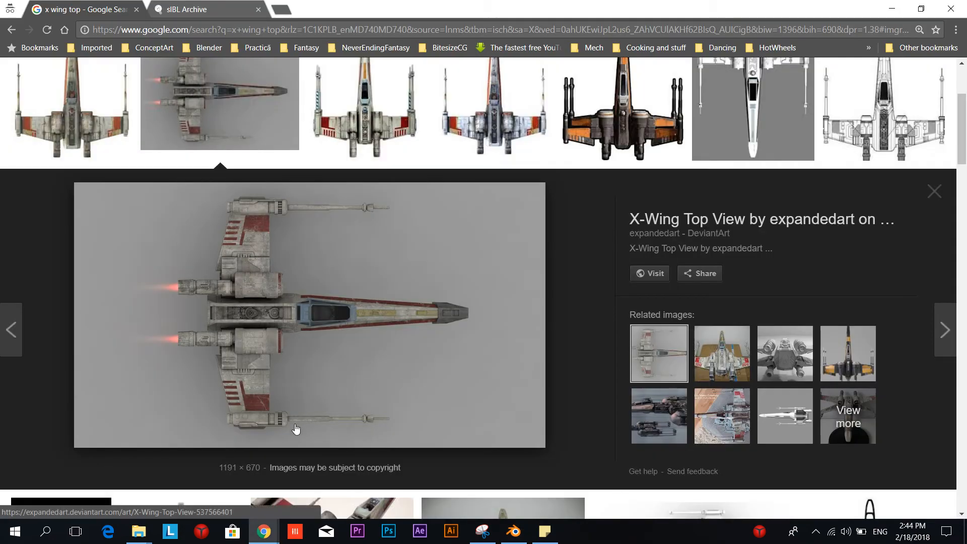
pyautogui.scroll(4, 383, 344)
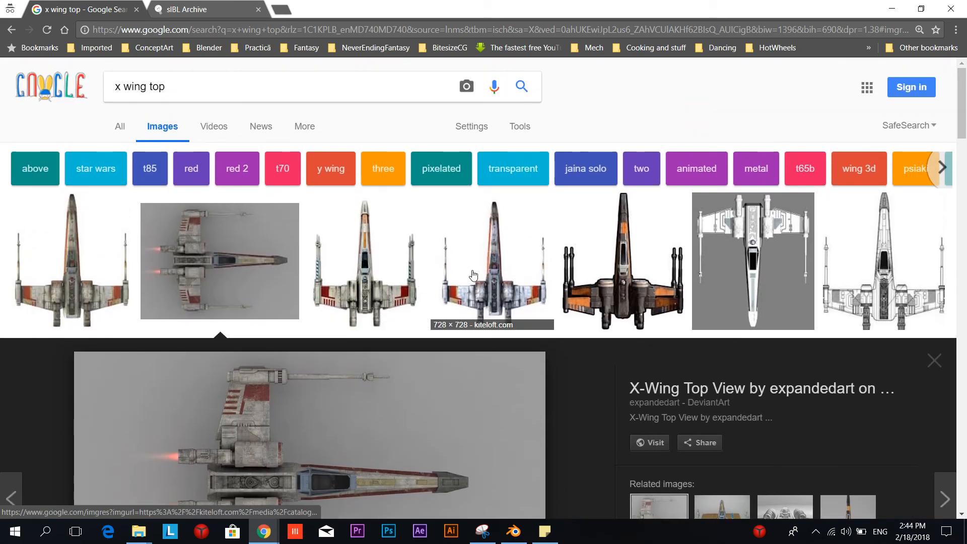
pyautogui.click(486, 282)
pyautogui.click(361, 122)
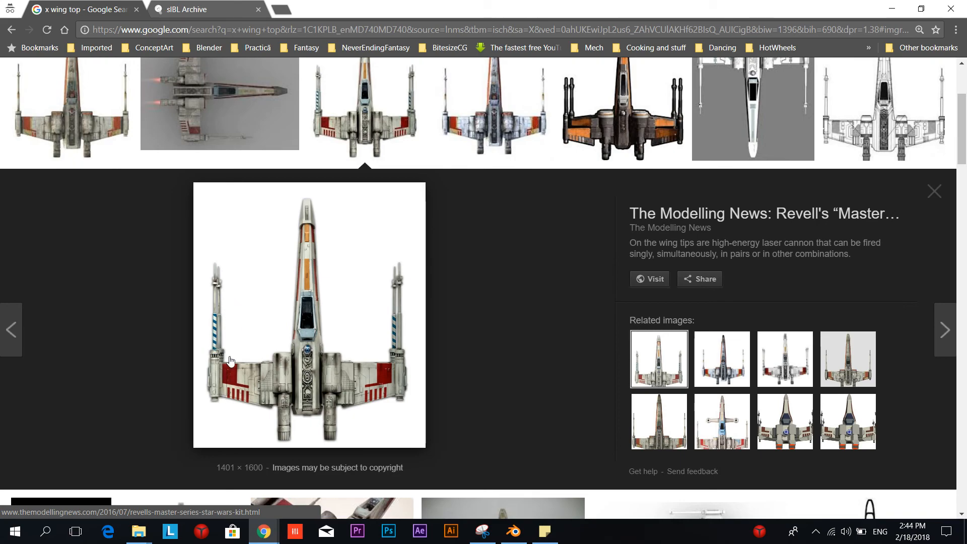
pyautogui.scroll(3, 230, 361)
pyautogui.scroll(-2, 232, 362)
pyautogui.hotkey('alt', 'Tab')
pyautogui.press('Tab')
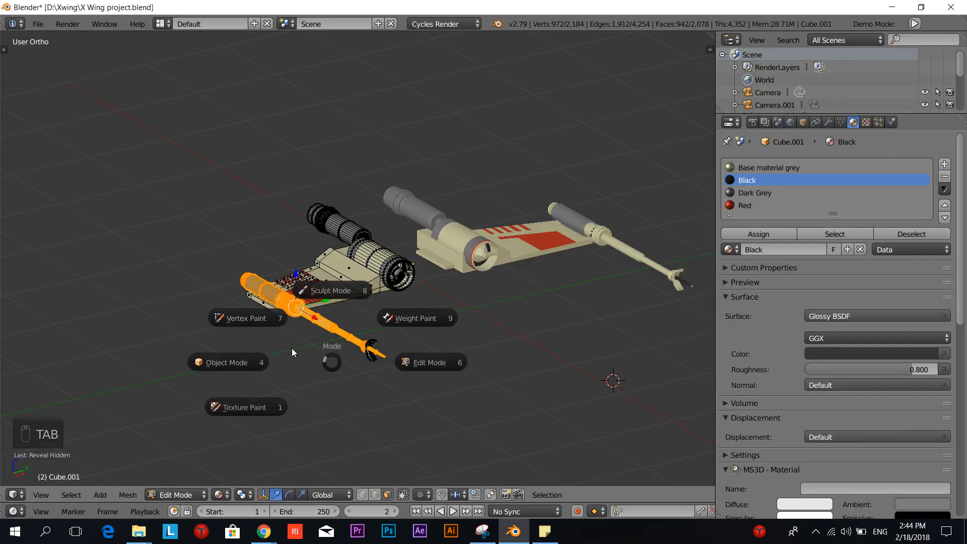
pyautogui.click(236, 353)
pyautogui.moveTo(236, 353); pyautogui.dragTo(354, 244, button='middle')
# Step: Select the three recessed panel faces on the wing's underside in Edit Mode and assign the Black material to them
pyautogui.press('Tab')
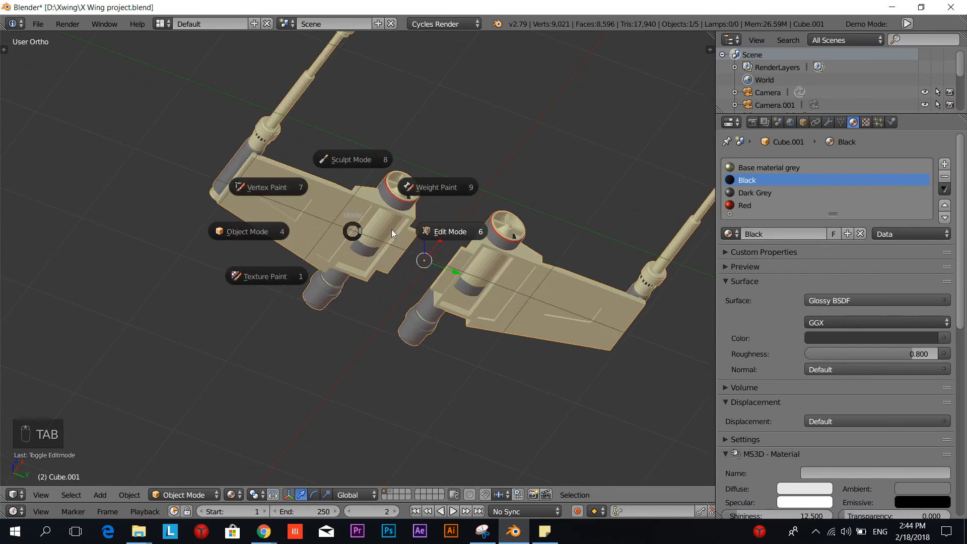
pyautogui.click(398, 229)
pyautogui.scroll(5, 393, 291)
pyautogui.click(394, 291)
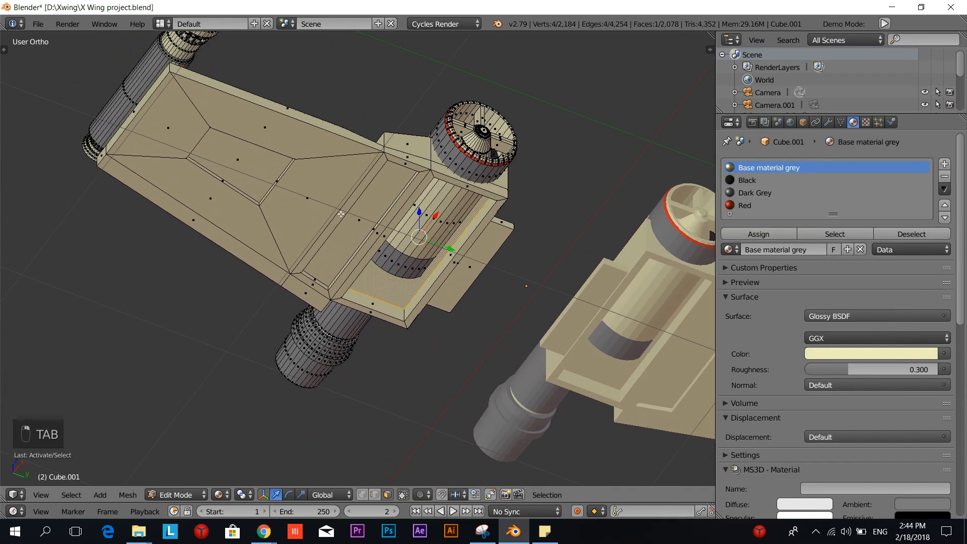
pyautogui.keyDown('shift'); pyautogui.click(358, 220); pyautogui.keyUp('shift')
pyautogui.keyDown('shift'); pyautogui.click(260, 169); pyautogui.keyUp('shift')
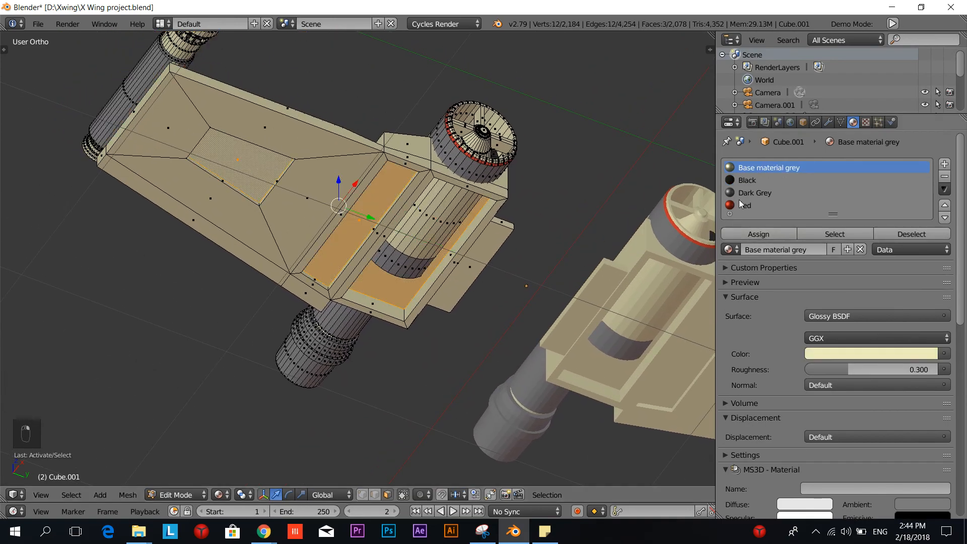
pyautogui.click(744, 183)
pyautogui.click(760, 232)
pyautogui.scroll(-4, 508, 322)
pyautogui.press('a')
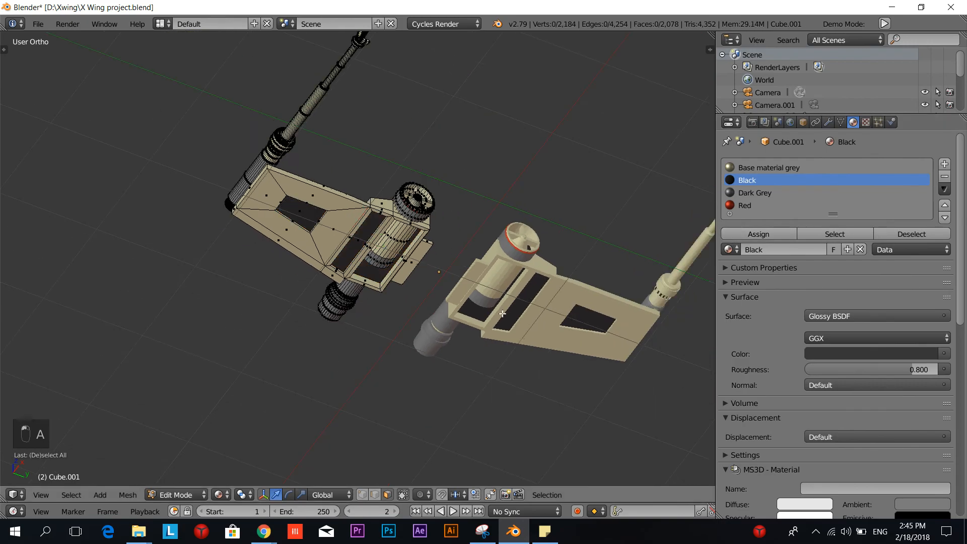
# Step: Return to Object Mode and reveal all hidden objects to view the complete X-wing
pyautogui.moveTo(506, 338); pyautogui.dragTo(351, 392, button='middle')
pyautogui.press('Tab')
pyautogui.scroll(3, 351, 392)
pyautogui.hotkey('alt', 'h')
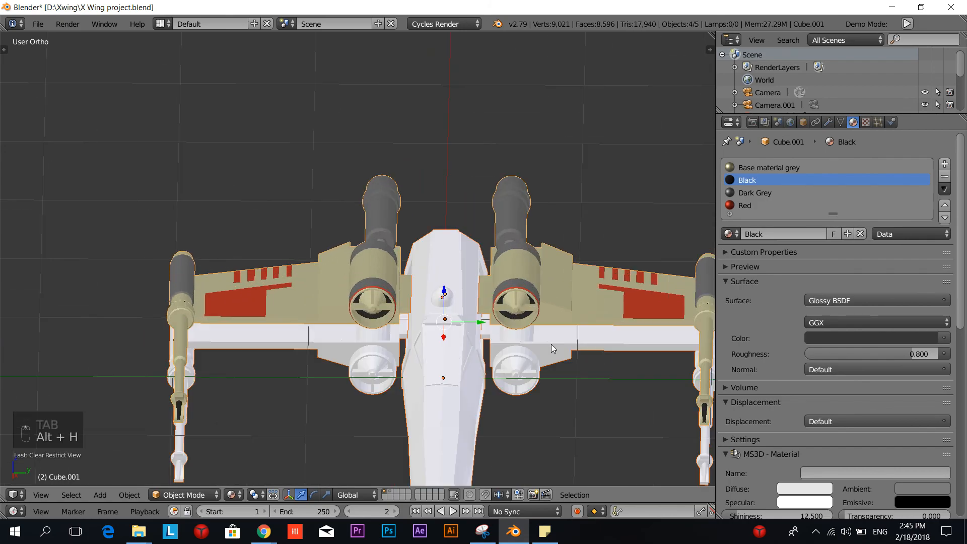
pyautogui.scroll(-4, 551, 343)
pyautogui.moveTo(531, 361); pyautogui.dragTo(453, 328, button='middle')
pyautogui.scroll(3, 479, 382)
pyautogui.scroll(3, 451, 337)
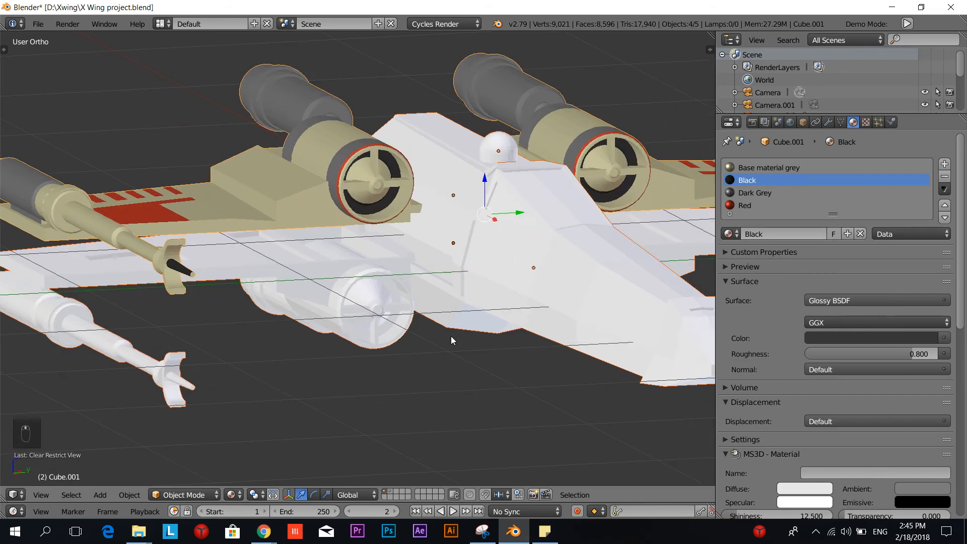
# Step: Brighten the Base material grey colour to R 1.000, G 0.981, B 0.588
pyautogui.click(766, 169)
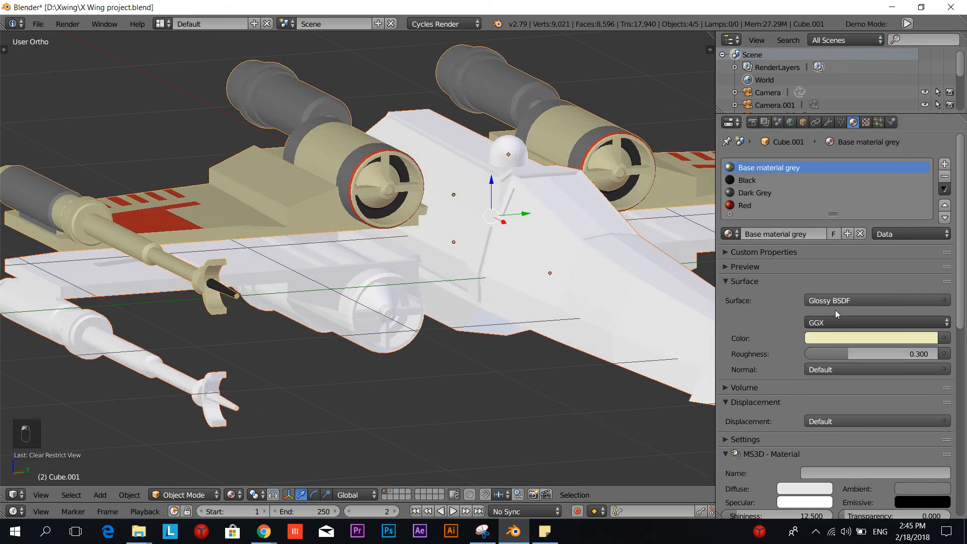
pyautogui.click(864, 337)
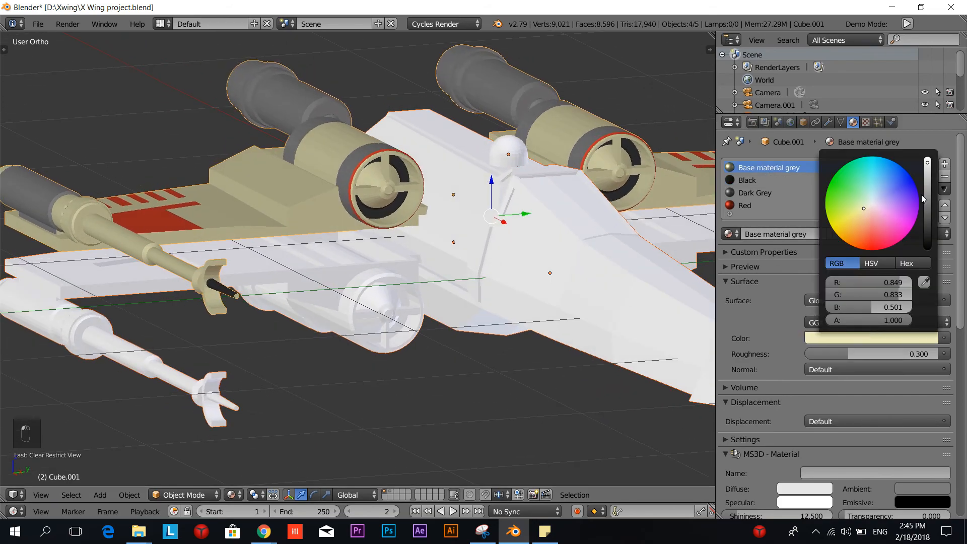
pyautogui.click(929, 160)
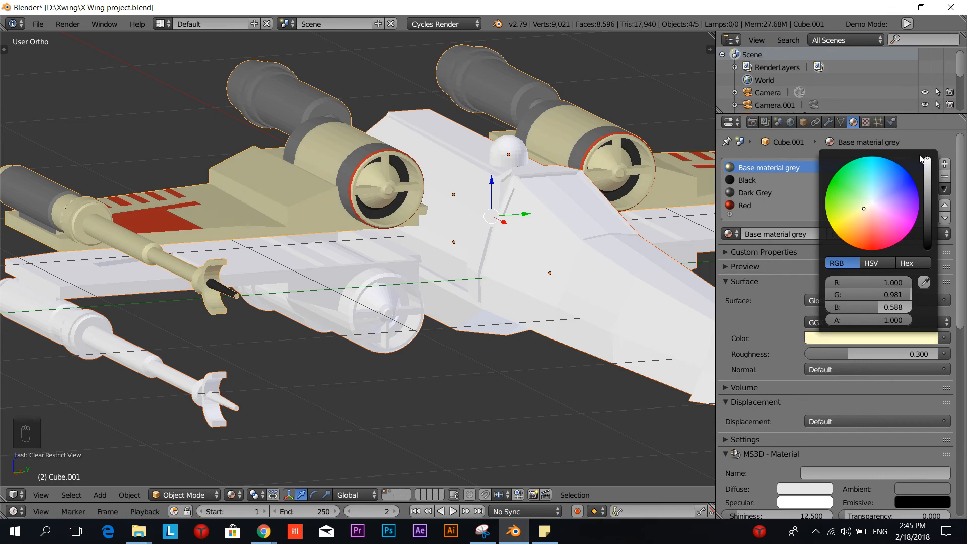
# Step: Hide the upper wing object, the lower wing object and the droid sphere, leaving only the fuselage shown
pyautogui.scroll(-3, 554, 299)
pyautogui.moveTo(291, 359)
pyautogui.mouseDown(button='middle')
pyautogui.moveTo(285, 379)
pyautogui.moveTo(300, 350)
pyautogui.mouseUp(button='middle')
pyautogui.scroll(3, 337, 338)
pyautogui.rightClick(352, 307)
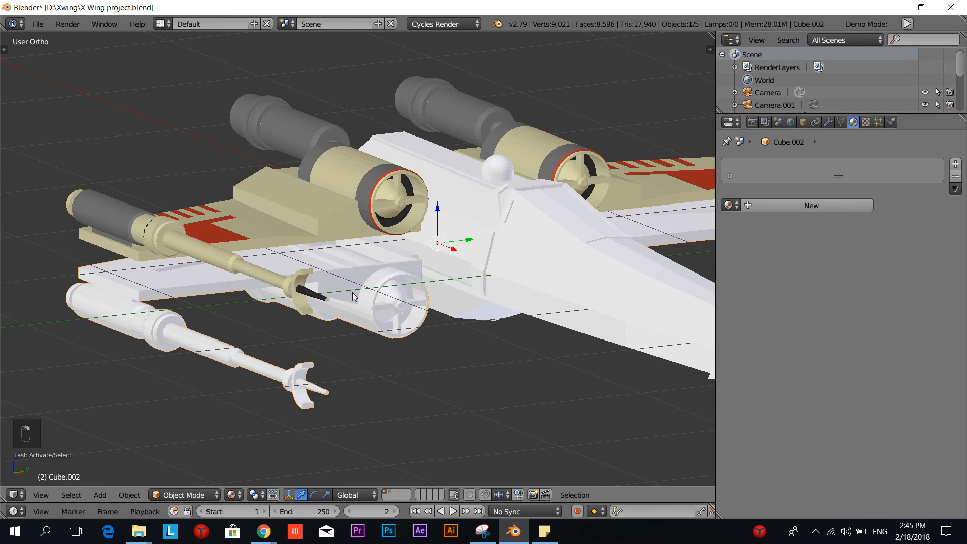
pyautogui.rightClick(360, 213)
pyautogui.press('h')
pyautogui.rightClick(358, 304)
pyautogui.press('h')
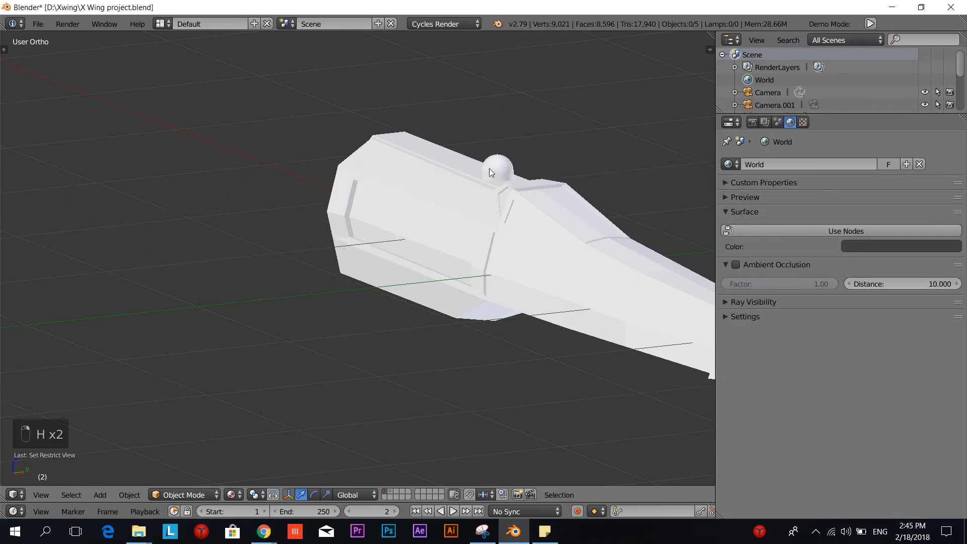
pyautogui.rightClick(489, 168)
pyautogui.press('h')
# Step: Select the fuselage object and frame it from the side
pyautogui.scroll(-4, 457, 197)
pyautogui.keyDown('shift'); pyautogui.moveTo(418, 283); pyautogui.dragTo(322, 302, button='middle'); pyautogui.keyUp('shift')
pyautogui.moveTo(319, 337); pyautogui.dragTo(403, 371, button='middle')
pyautogui.scroll(3, 398, 352)
pyautogui.rightClick(392, 328)
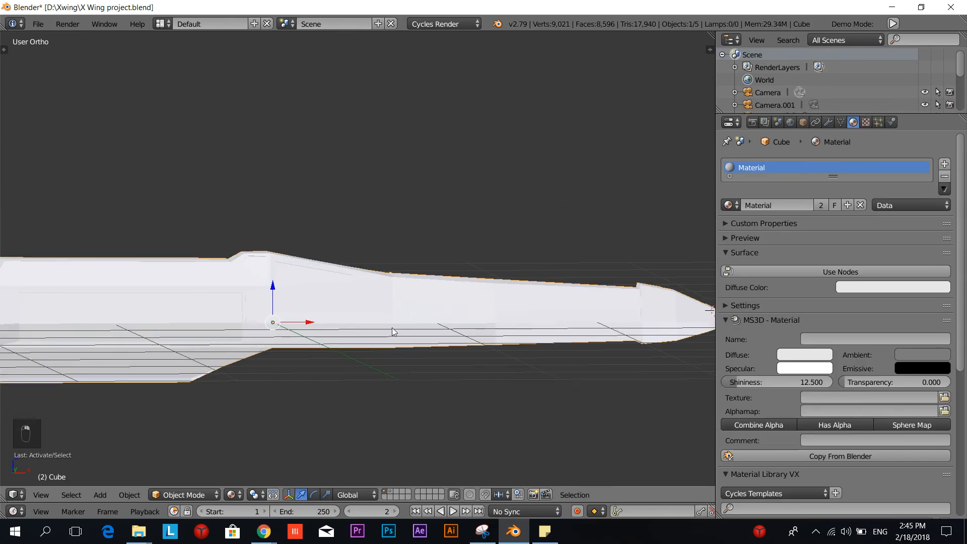
pyautogui.scroll(-2, 392, 327)
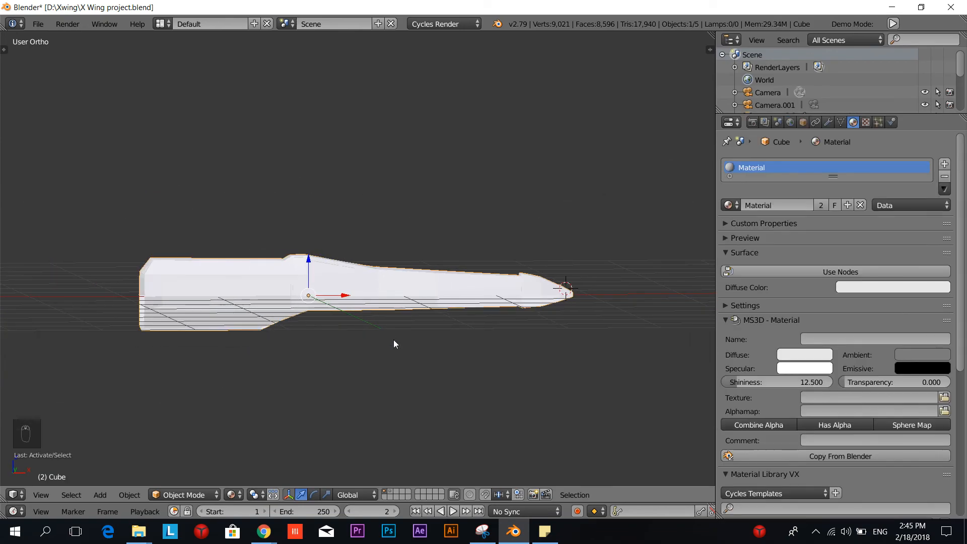
# Step: Enter mesh editing for the fuselage and replace its material with Base material grey, leaving no faces selected
pyautogui.press('Tab')
pyautogui.click(512, 340)
pyautogui.scroll(3, 514, 346)
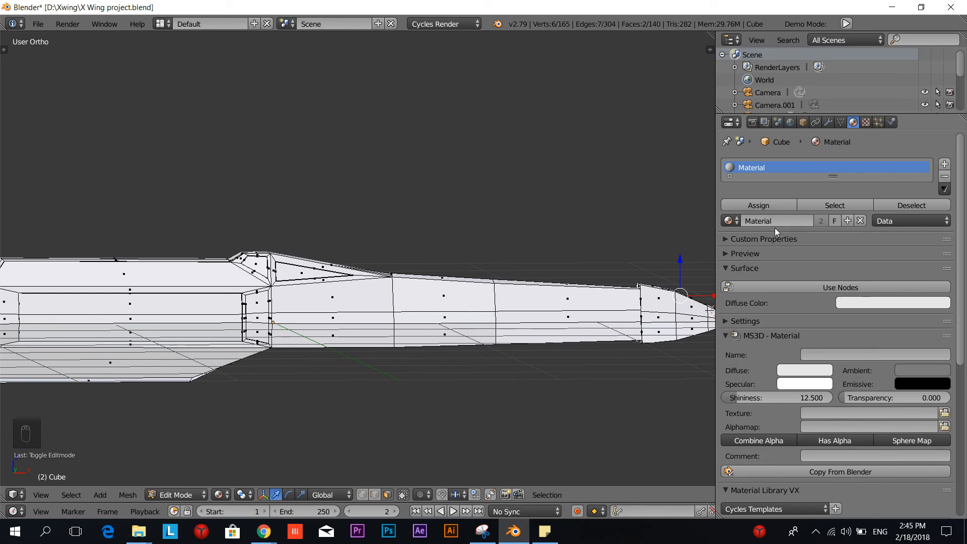
pyautogui.click(732, 221)
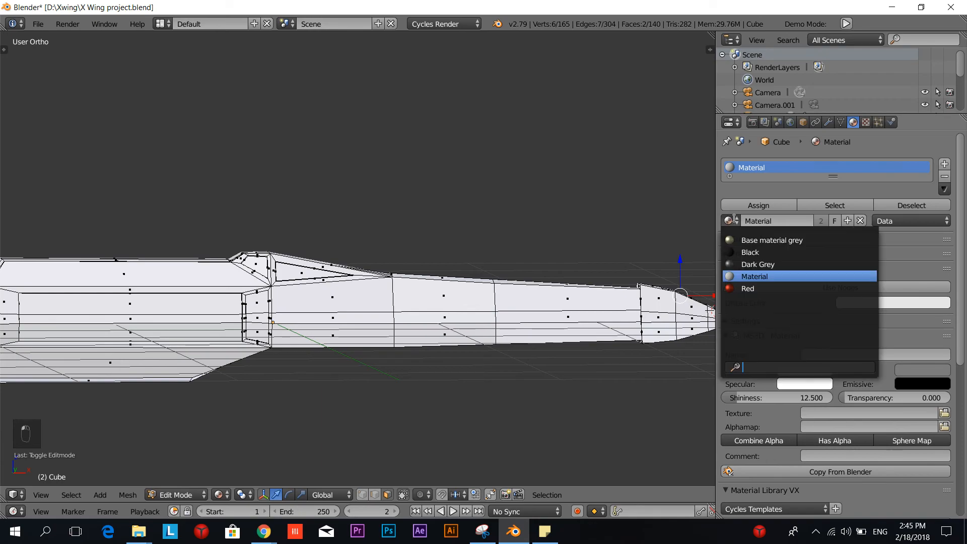
pyautogui.click(762, 239)
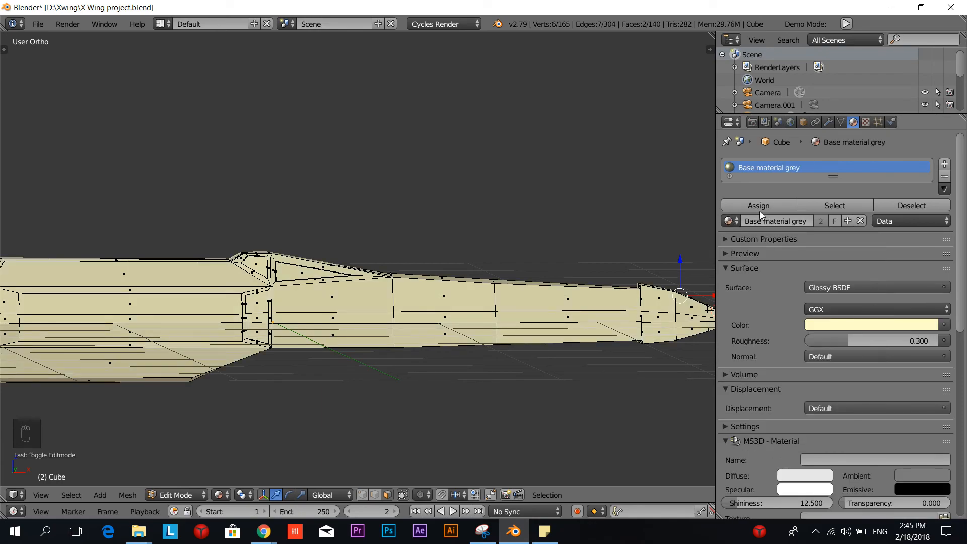
pyautogui.press('a')
# Step: Examine the fuselage's cockpit area and nose faces from several angles
pyautogui.scroll(-5, 431, 304)
pyautogui.scroll(5, 332, 354)
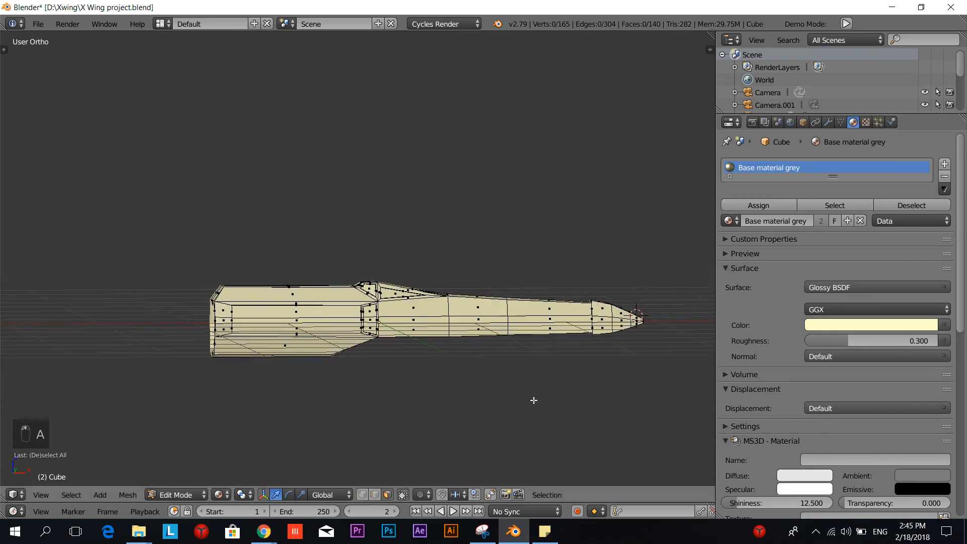
pyautogui.moveTo(456, 375); pyautogui.dragTo(403, 392, button='middle')
pyautogui.scroll(4, 401, 394)
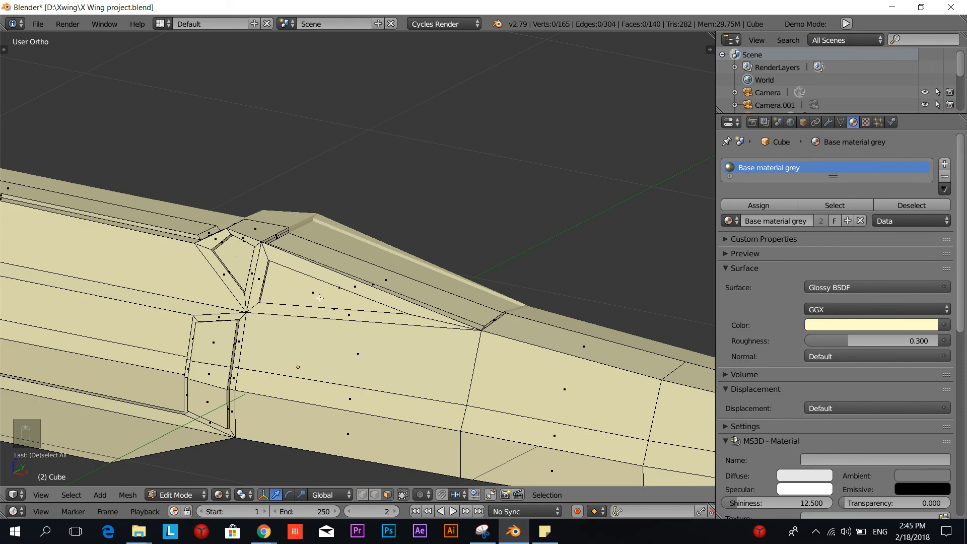
pyautogui.scroll(-4, 391, 353)
pyautogui.moveTo(478, 395); pyautogui.dragTo(473, 356, button='middle')
pyautogui.scroll(2, 286, 319)
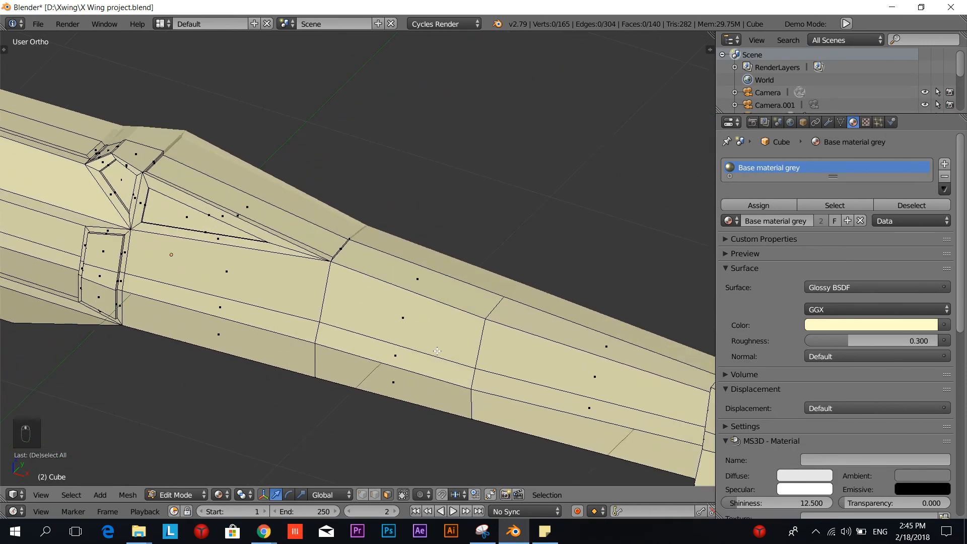
pyautogui.moveTo(285, 319); pyautogui.dragTo(333, 291, button='middle')
pyautogui.scroll(1, 331, 285)
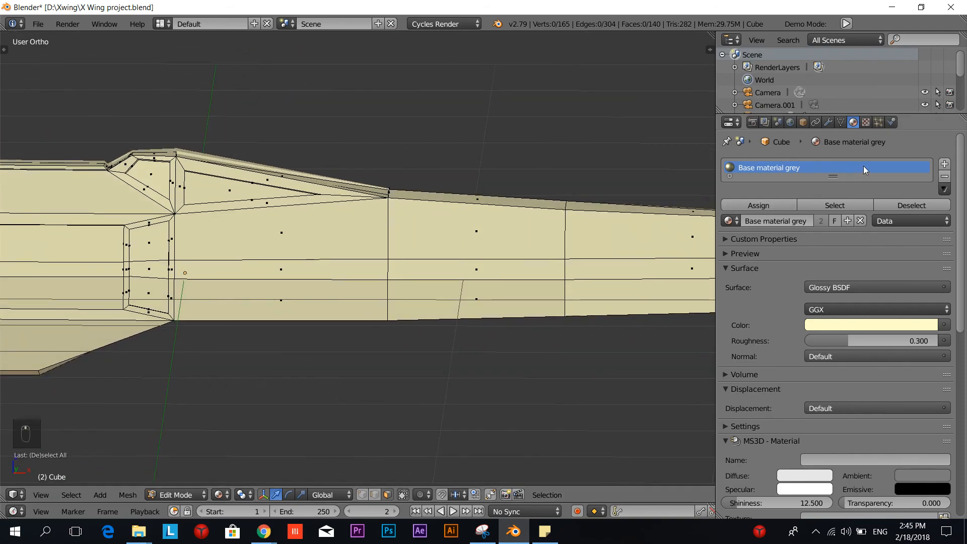
# Step: Add a second material to the fuselage and name it Blue
pyautogui.click(944, 164)
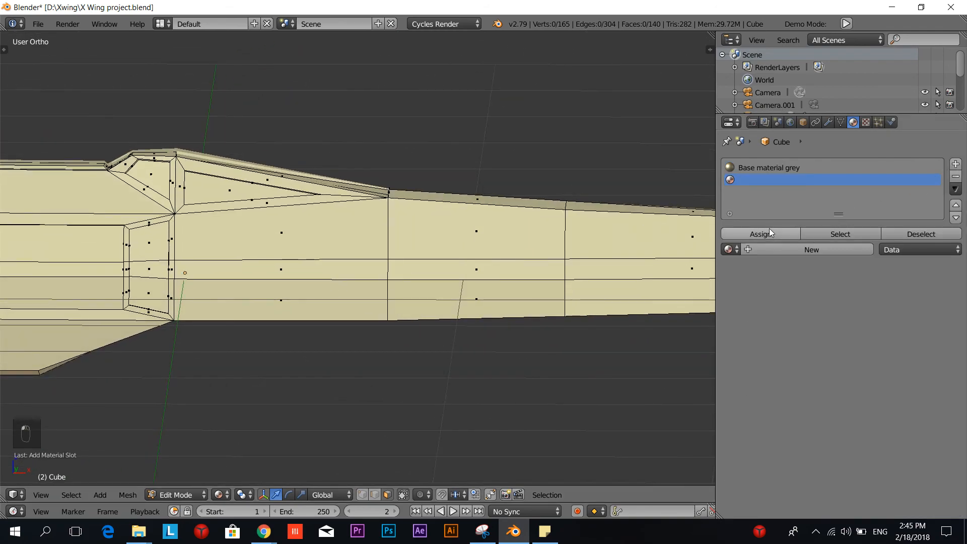
pyautogui.click(804, 251)
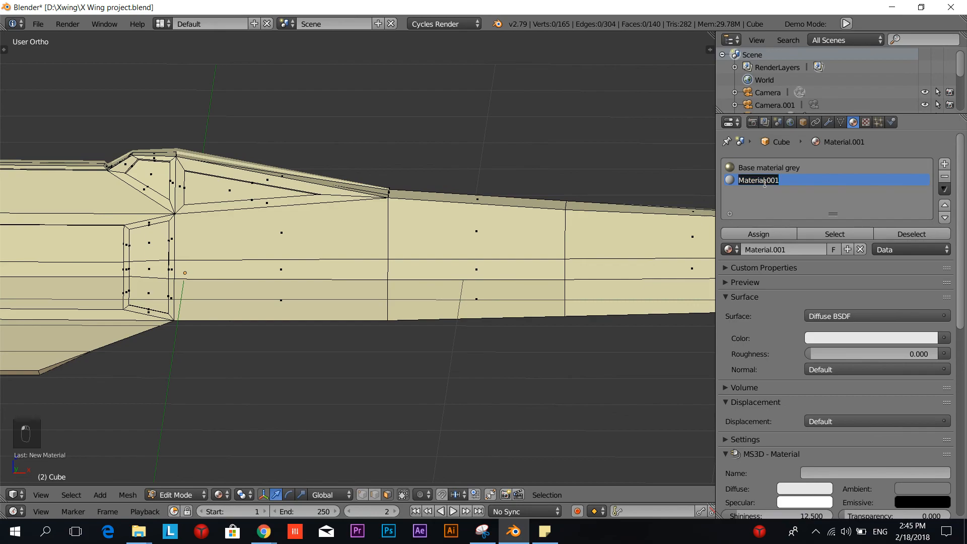
pyautogui.write('Blue')
pyautogui.press('Return')
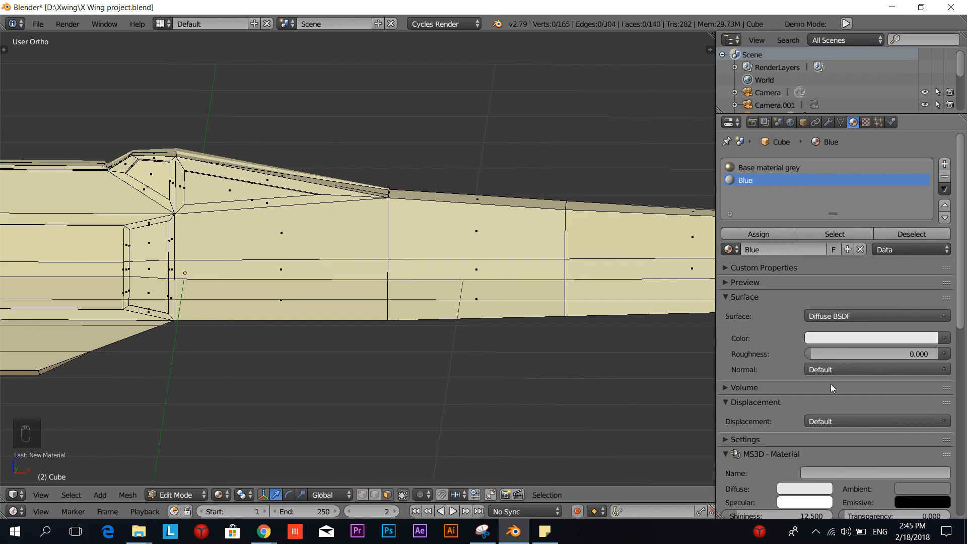
# Step: Make the Blue material a Glossy BSDF with a light blue colour (R 0.150, G 0.602, B 0.800) and roughness 0.3
pyautogui.click(829, 316)
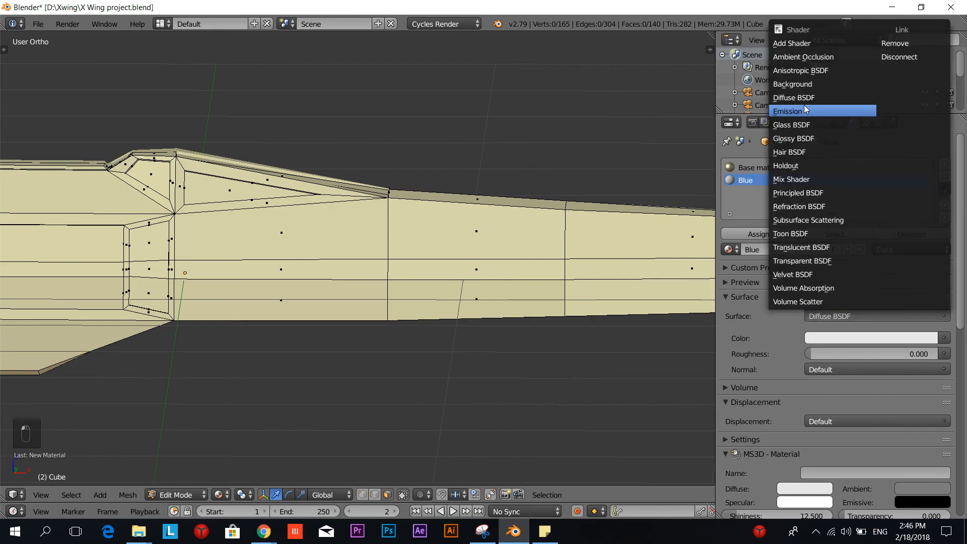
pyautogui.click(806, 139)
pyautogui.click(859, 355)
pyautogui.moveTo(878, 217); pyautogui.dragTo(878, 196)
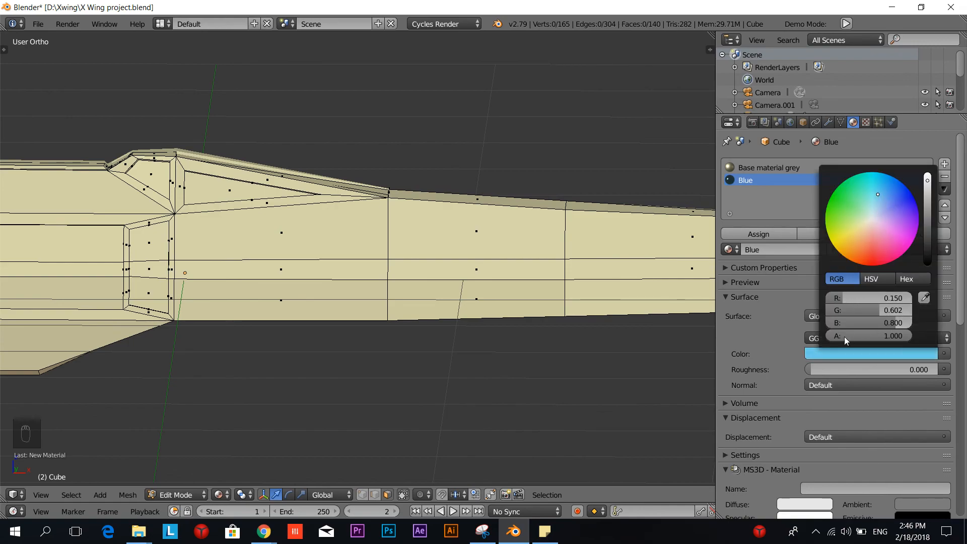
pyautogui.click(841, 370)
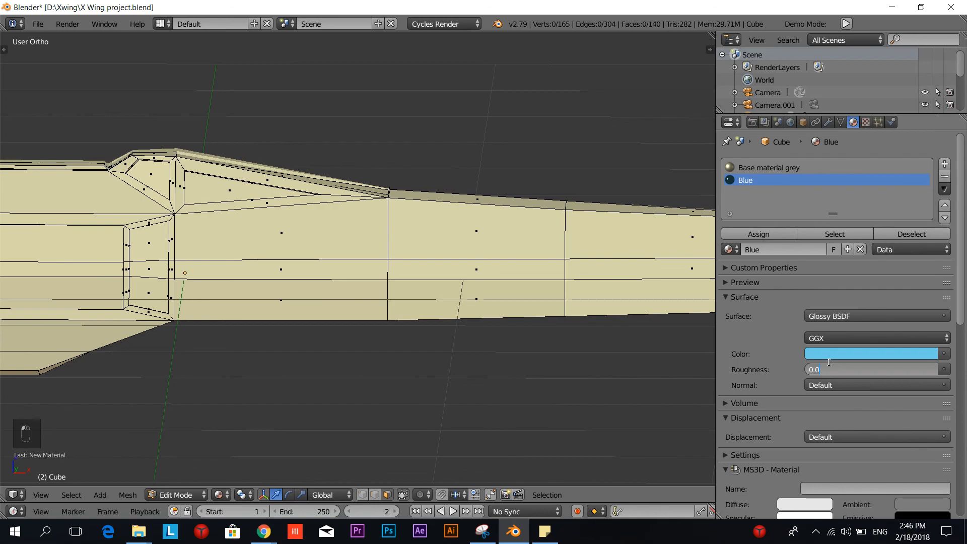
pyautogui.write('.3')
pyautogui.press('Return')
pyautogui.scroll(-3, 830, 362)
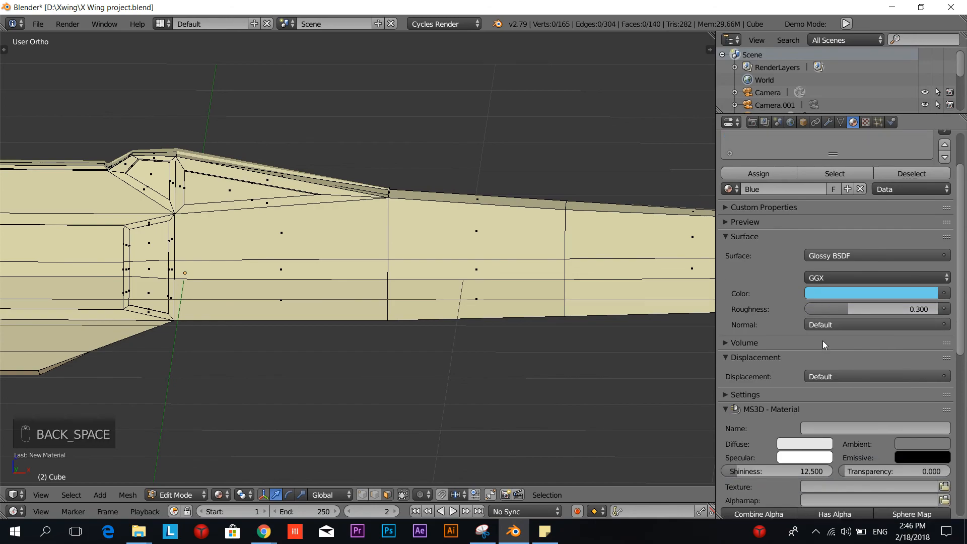
# Step: Select the outer frame faces around the two side windows of the cockpit canopy
pyautogui.scroll(4, 196, 217)
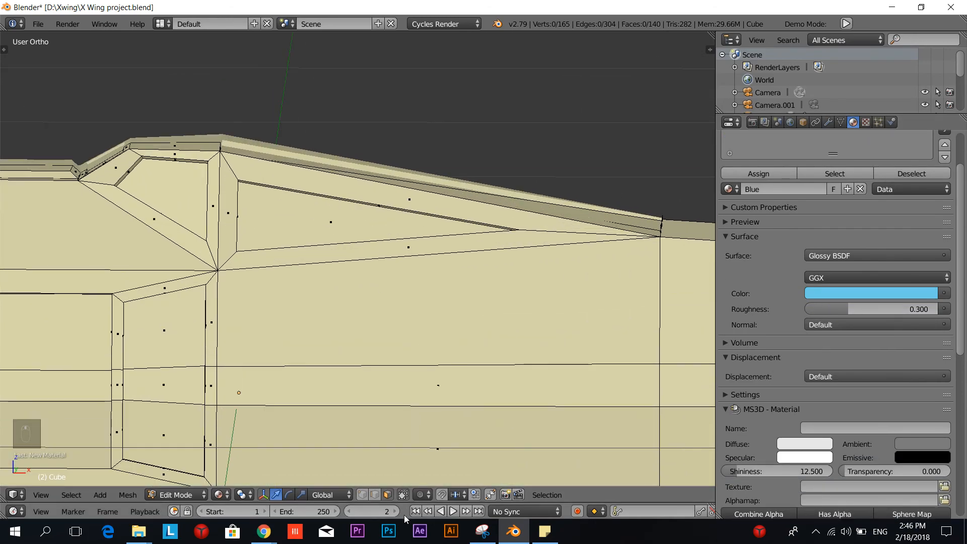
pyautogui.rightClick(222, 213)
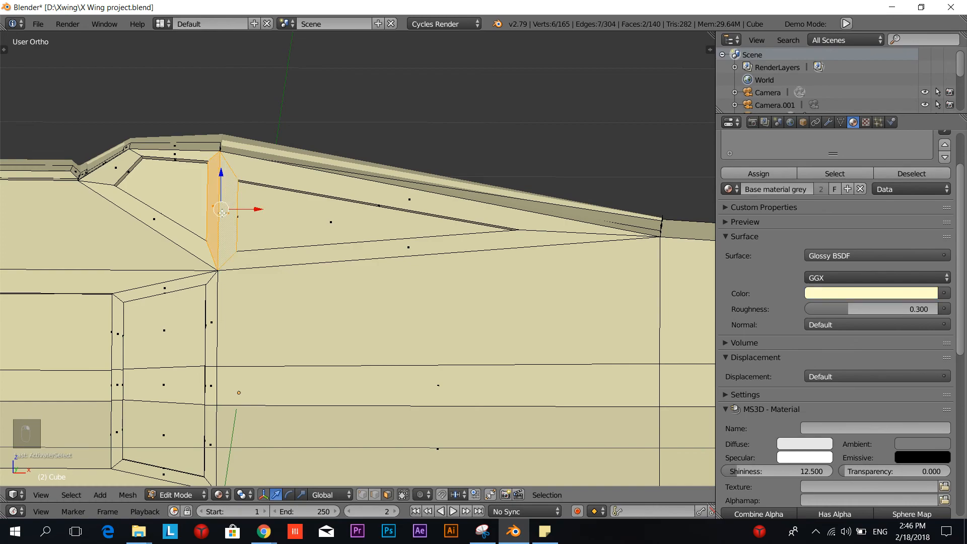
pyautogui.keyDown('shift'); pyautogui.rightClick(187, 237); pyautogui.keyUp('shift')
pyautogui.keyDown('shift'); pyautogui.rightClick(117, 167); pyautogui.keyUp('shift')
pyautogui.keyDown('shift'); pyautogui.rightClick(175, 154); pyautogui.keyUp('shift')
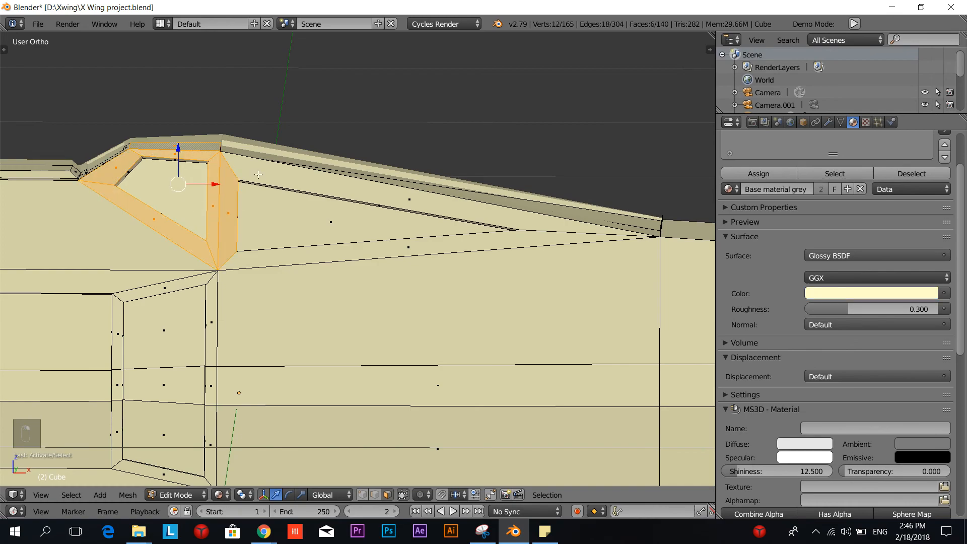
pyautogui.keyDown('shift'); pyautogui.rightClick(258, 174); pyautogui.keyUp('shift')
pyautogui.keyDown('shift'); pyautogui.rightClick(327, 258); pyautogui.keyUp('shift')
# Step: Extend the selection to the canopy's roof face and the frame and inner edge faces of the rear window
pyautogui.moveTo(327, 258); pyautogui.dragTo(397, 294, button='middle')
pyautogui.keyDown('shift'); pyautogui.rightClick(374, 300); pyautogui.keyUp('shift')
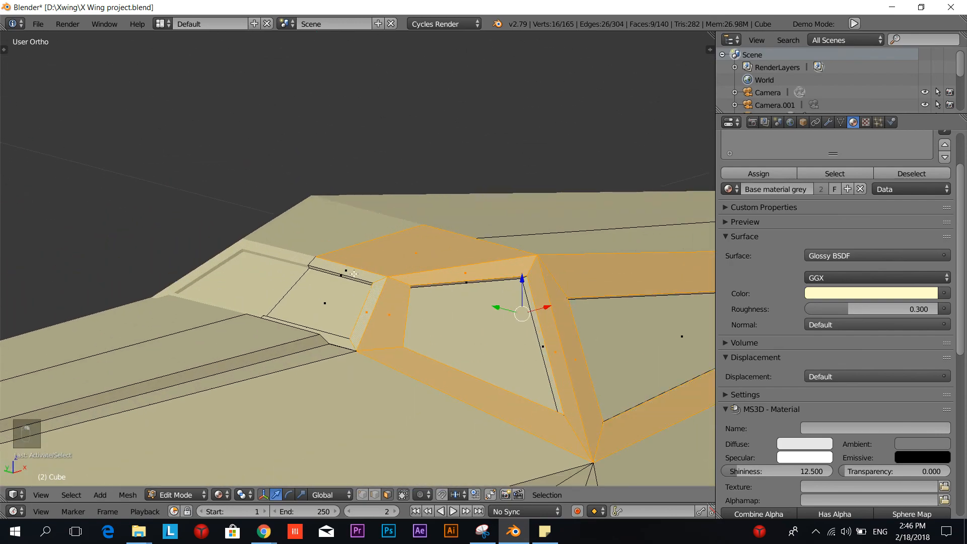
pyautogui.keyDown('shift'); pyautogui.rightClick(353, 276); pyautogui.keyUp('shift')
pyautogui.keyDown('shift'); pyautogui.rightClick(345, 343); pyautogui.keyUp('shift')
pyautogui.moveTo(353, 343); pyautogui.dragTo(374, 336, button='middle')
pyautogui.scroll(4, 411, 257)
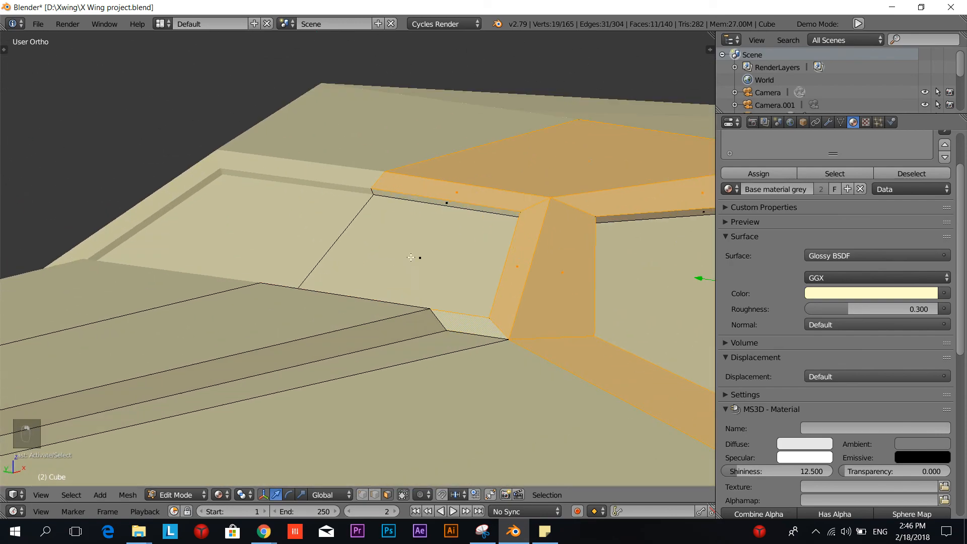
pyautogui.keyDown('shift'); pyautogui.rightClick(450, 203); pyautogui.keyUp('shift')
pyautogui.moveTo(495, 240); pyautogui.dragTo(231, 305, button='middle')
pyautogui.scroll(2, 232, 304)
pyautogui.keyDown('shift'); pyautogui.rightClick(88, 249); pyautogui.keyUp('shift')
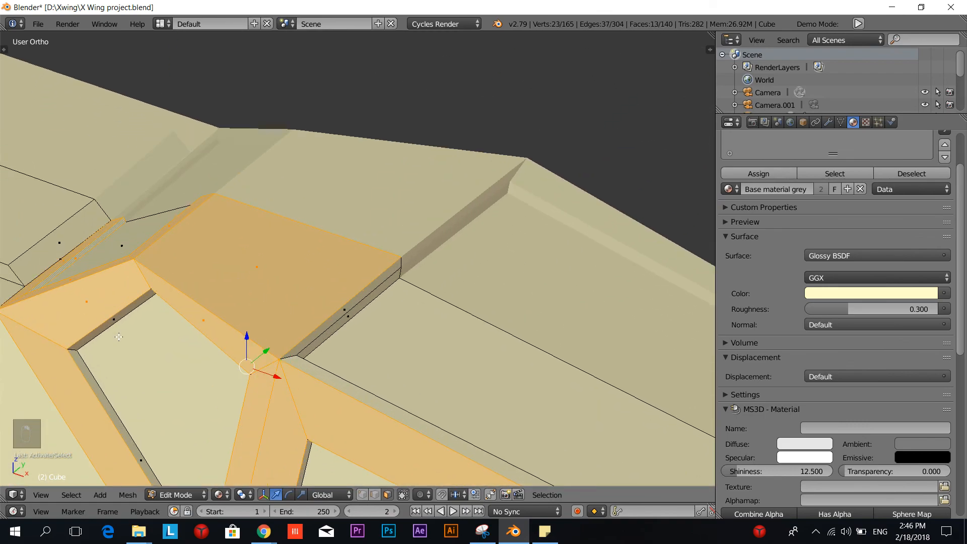
# Step: Add the rear side window's inner rim faces and the front side window's upper inner rim to the selection
pyautogui.keyDown('shift'); pyautogui.moveTo(119, 336); pyautogui.dragTo(203, 214, button='middle'); pyautogui.keyUp('shift')
pyautogui.keyDown('shift'); pyautogui.rightClick(193, 199); pyautogui.keyUp('shift')
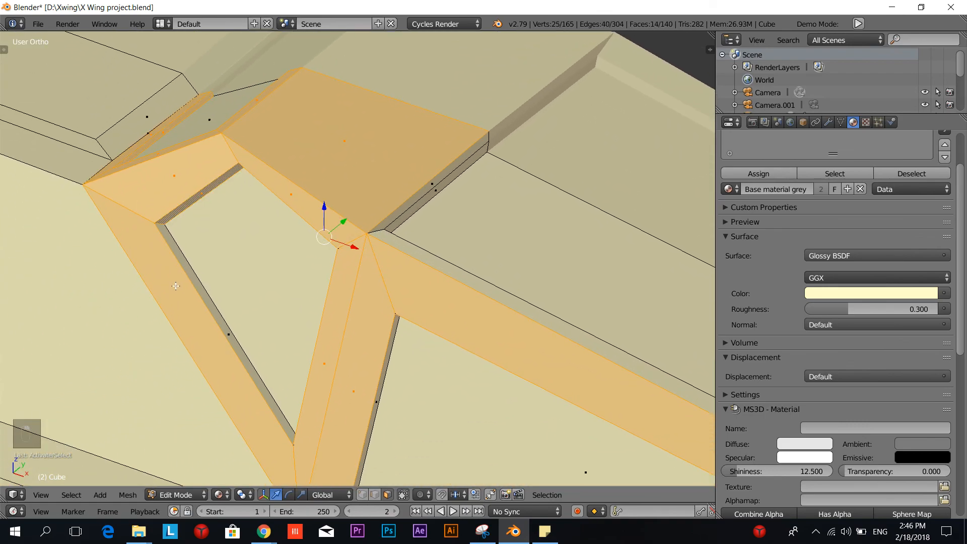
pyautogui.keyDown('shift'); pyautogui.rightClick(203, 287); pyautogui.keyUp('shift')
pyautogui.moveTo(203, 287); pyautogui.dragTo(272, 96, button='middle')
pyautogui.keyDown('shift'); pyautogui.rightClick(369, 191); pyautogui.keyUp('shift')
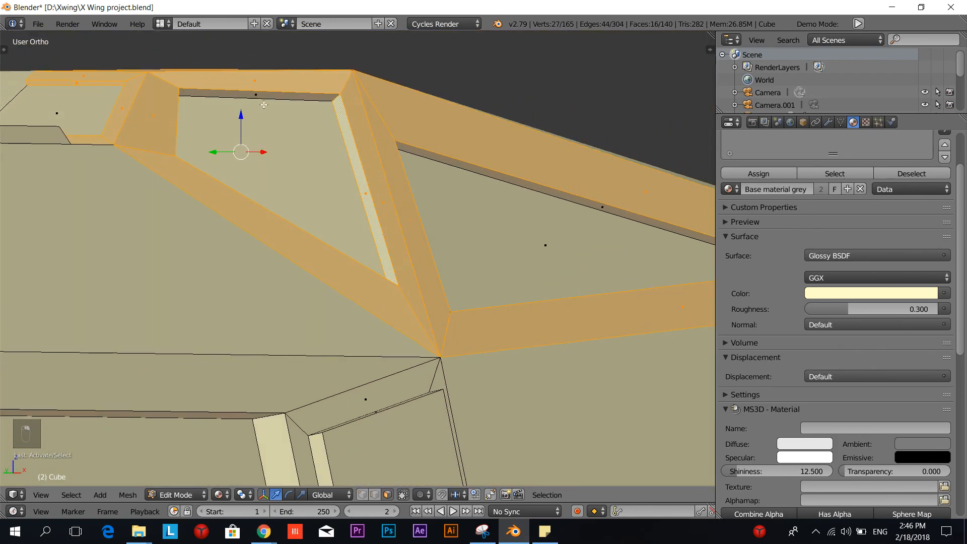
pyautogui.keyDown('shift'); pyautogui.rightClick(265, 94); pyautogui.keyUp('shift')
pyautogui.keyDown('shift'); pyautogui.rightClick(499, 176); pyautogui.keyUp('shift')
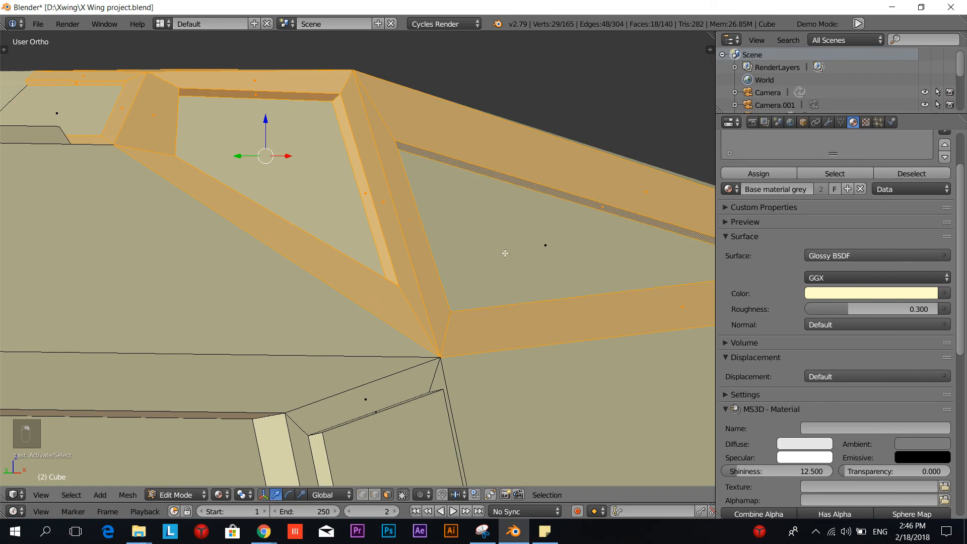
# Step: Add the front side window's remaining inner rim faces and the windshield's upper and side rim faces to the selection
pyautogui.moveTo(503, 252); pyautogui.dragTo(287, 291, button='middle')
pyautogui.keyDown('shift'); pyautogui.rightClick(342, 244); pyautogui.keyUp('shift')
pyautogui.keyDown('shift'); pyautogui.rightClick(248, 362); pyautogui.keyUp('shift')
pyautogui.keyDown('shift'); pyautogui.rightClick(292, 348); pyautogui.keyUp('shift')
pyautogui.keyDown('shift'); pyautogui.rightClick(463, 104); pyautogui.keyUp('shift')
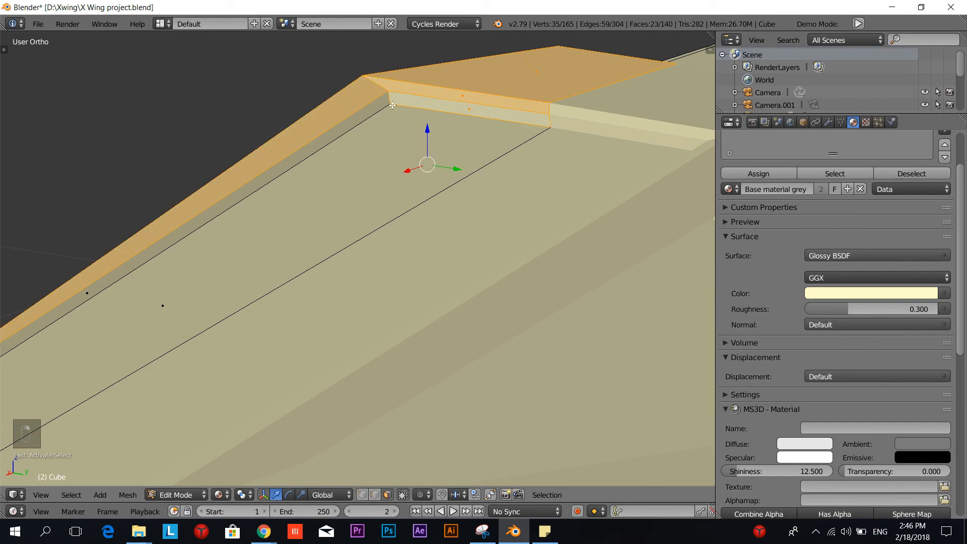
pyautogui.keyDown('shift'); pyautogui.rightClick(375, 105); pyautogui.keyUp('shift')
pyautogui.moveTo(375, 104); pyautogui.dragTo(433, 167, button='middle')
pyautogui.scroll(3, 173, 334)
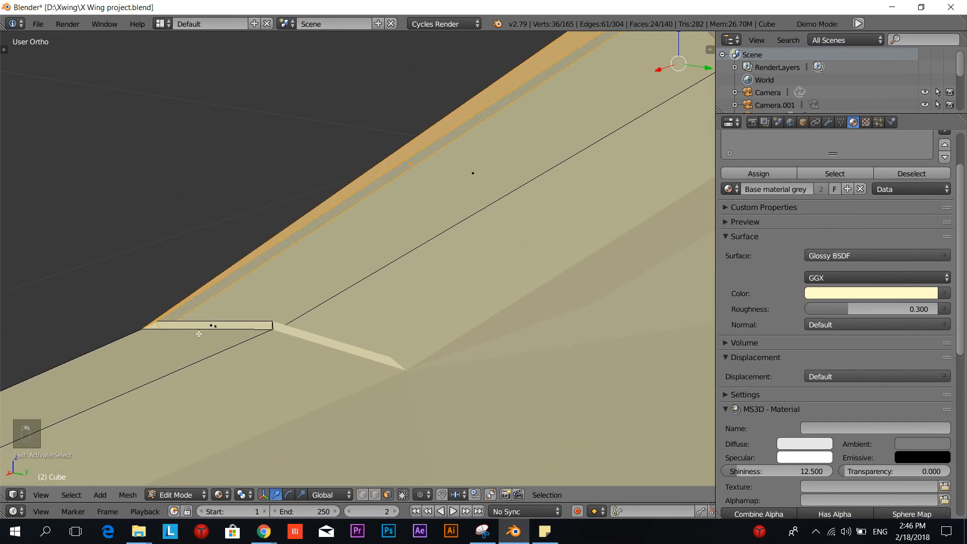
# Step: Add the narrow rim faces along the windshield's lower front edge to the selection
pyautogui.moveTo(313, 352); pyautogui.dragTo(254, 395, button='middle')
pyautogui.keyDown('shift'); pyautogui.moveTo(78, 363); pyautogui.dragTo(459, 187, button='middle'); pyautogui.keyUp('shift')
pyautogui.keyDown('shift'); pyautogui.moveTo(143, 323); pyautogui.dragTo(141, 347, button='middle'); pyautogui.keyUp('shift')
pyautogui.scroll(1, 160, 347)
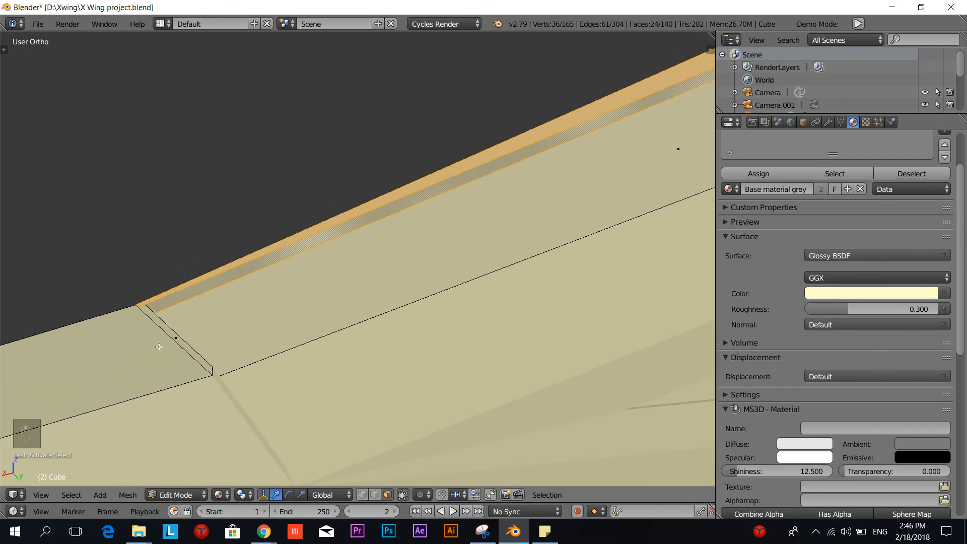
pyautogui.keyDown('shift'); pyautogui.rightClick(191, 352); pyautogui.keyUp('shift')
pyautogui.moveTo(232, 371); pyautogui.dragTo(352, 444, button='middle')
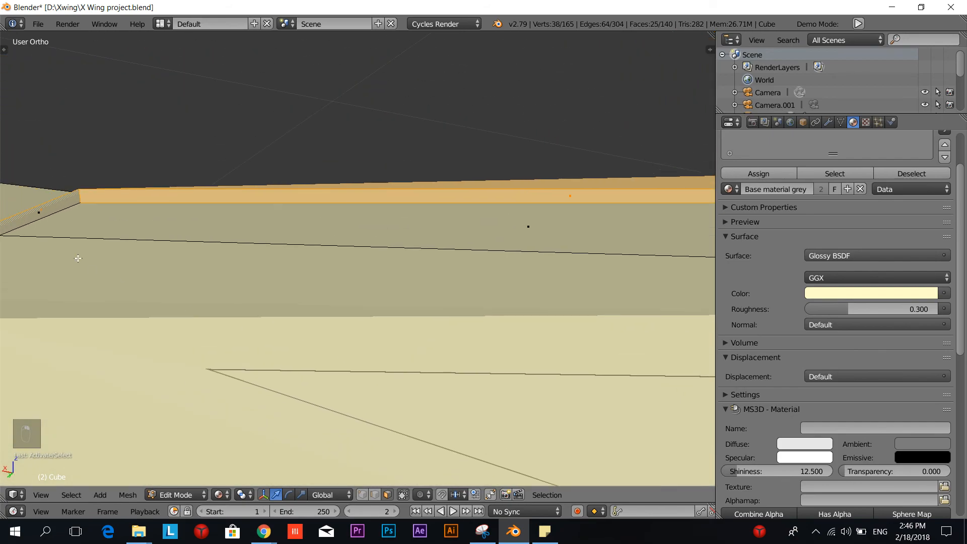
pyautogui.keyDown('shift'); pyautogui.rightClick(58, 205); pyautogui.keyUp('shift')
# Step: Assign the Blue material to the selected canopy frame faces and deselect everything
pyautogui.scroll(3, 803, 225)
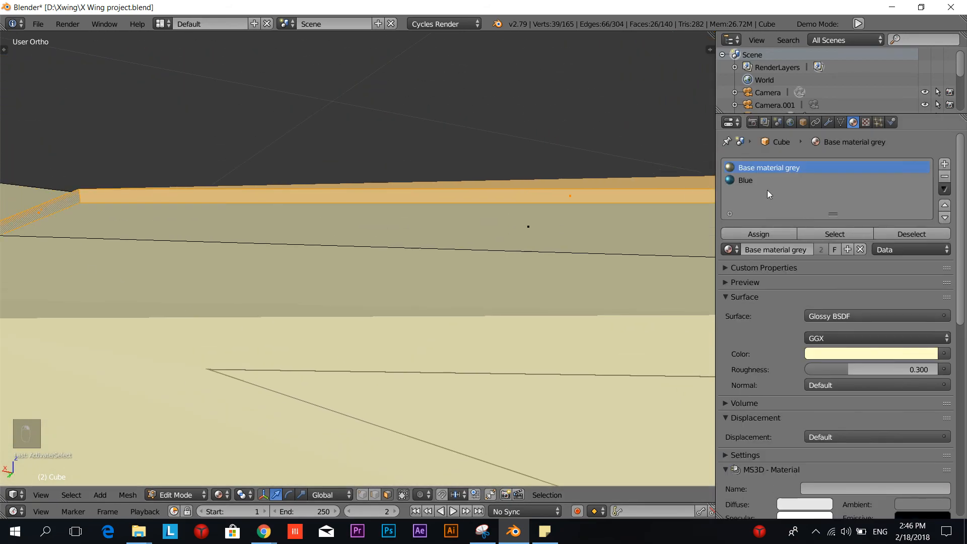
pyautogui.click(761, 180)
pyautogui.click(757, 232)
pyautogui.scroll(-4, 352, 259)
pyautogui.moveTo(301, 292); pyautogui.dragTo(516, 303, button='middle')
pyautogui.scroll(-4, 312, 182)
pyautogui.press('a')
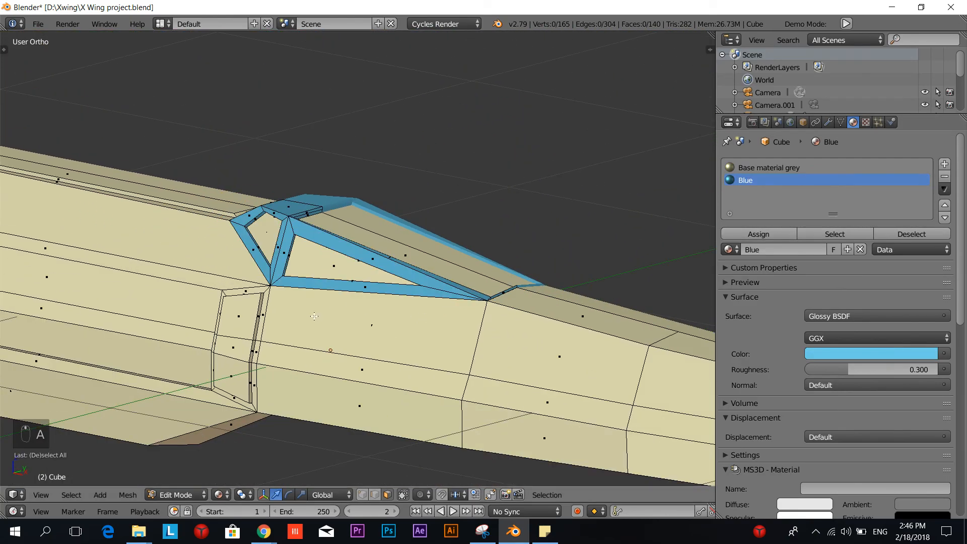
# Step: Select the rear side window pane and add a third material named Window to the fuselage
pyautogui.scroll(3, 298, 318)
pyautogui.moveTo(288, 321); pyautogui.dragTo(331, 317, button='middle')
pyautogui.keyDown('shift'); pyautogui.moveTo(217, 317); pyautogui.dragTo(518, 367, button='middle'); pyautogui.keyUp('shift')
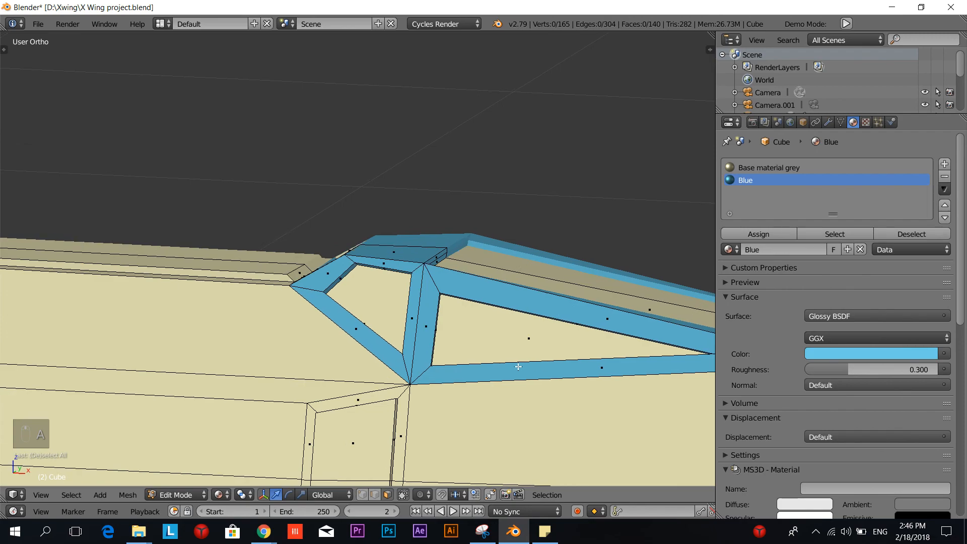
pyautogui.scroll(3, 519, 367)
pyautogui.rightClick(385, 330)
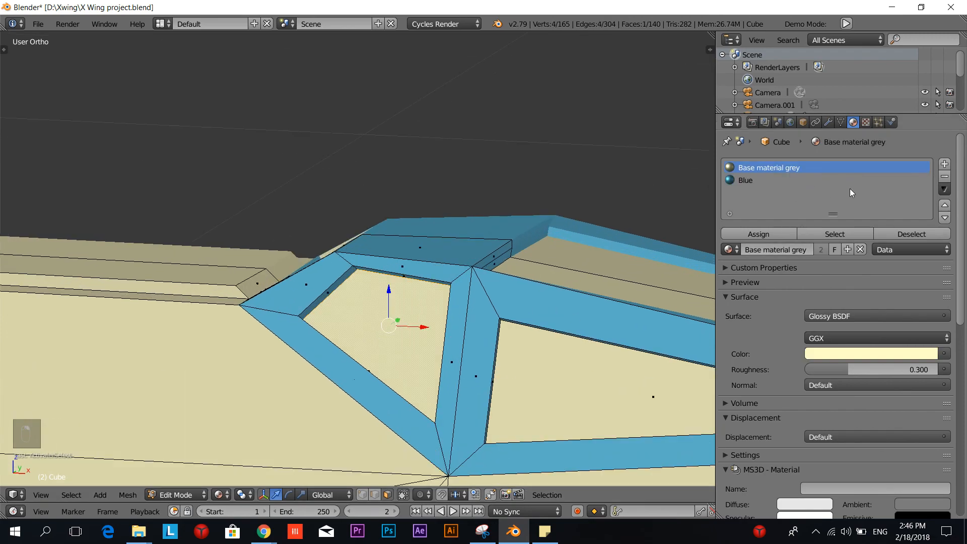
pyautogui.click(944, 165)
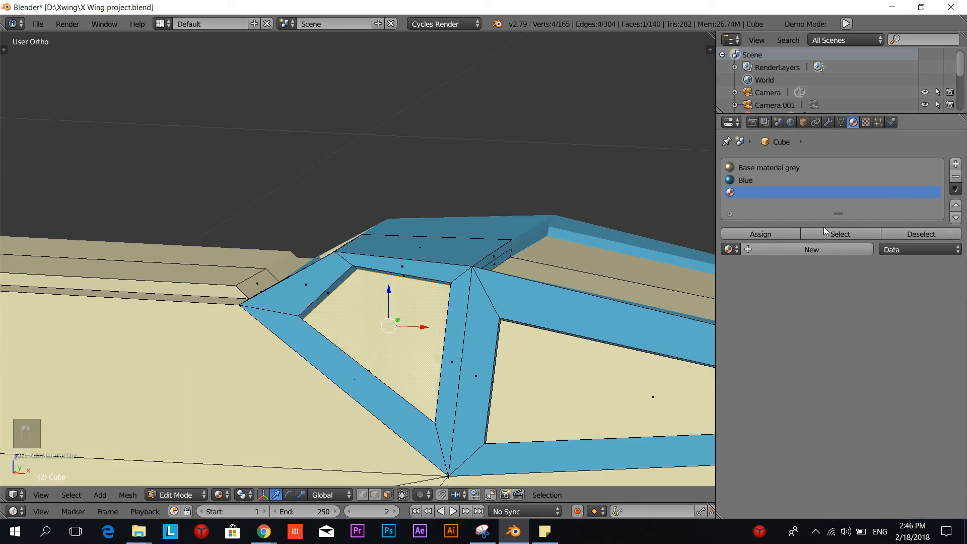
pyautogui.click(761, 249)
pyautogui.doubleClick(749, 192)
pyautogui.write('Window')
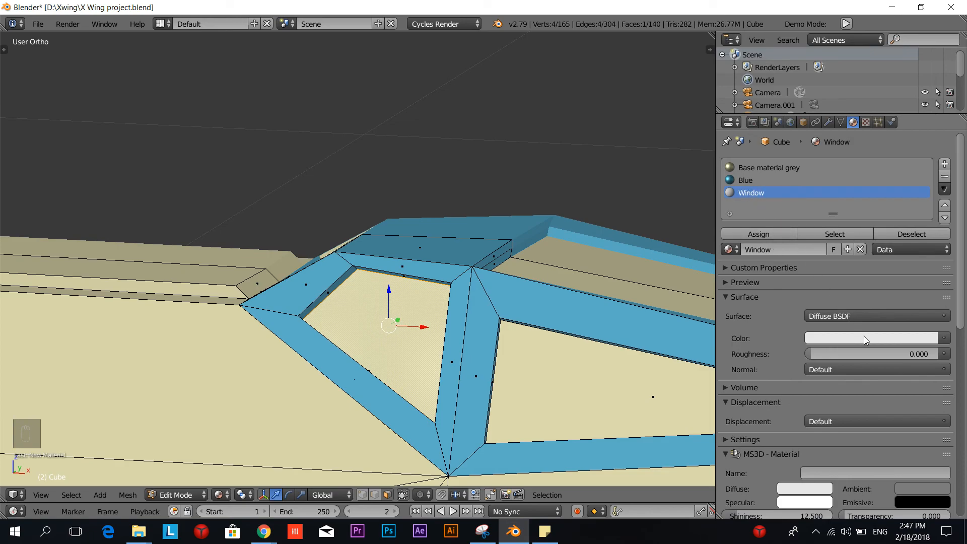
# Step: Change the Window material's surface to Glossy BSDF and darken its color to RGB 0.025
pyautogui.click(853, 317)
pyautogui.click(824, 140)
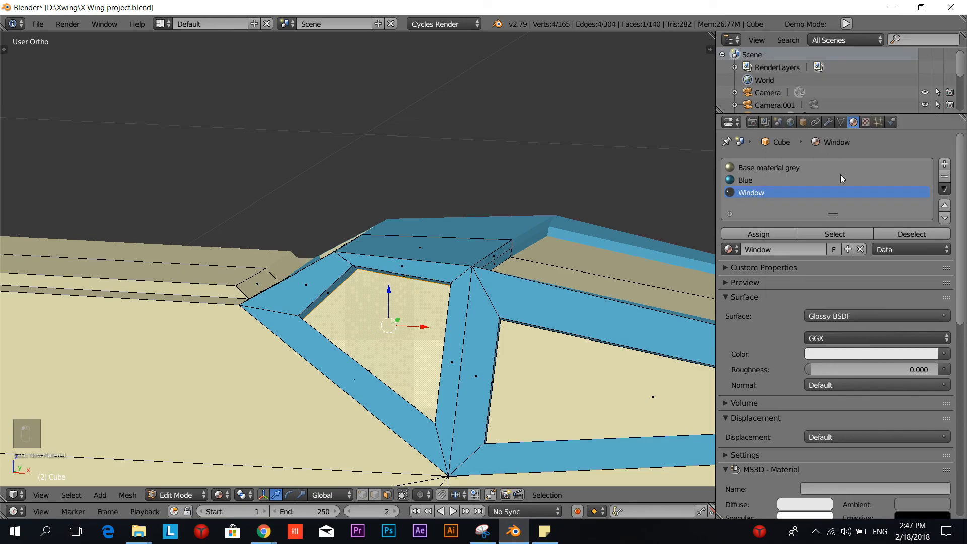
pyautogui.click(901, 355)
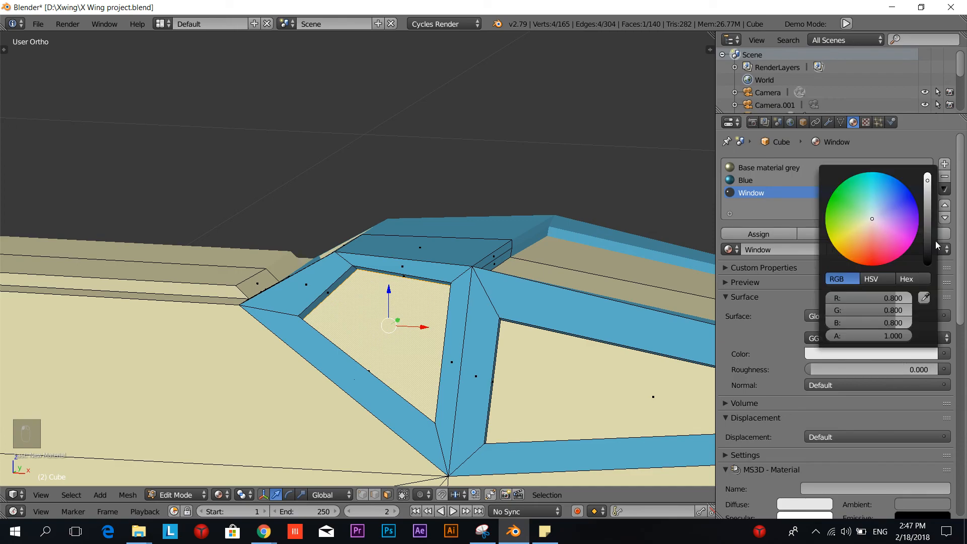
pyautogui.moveTo(929, 233); pyautogui.dragTo(929, 254)
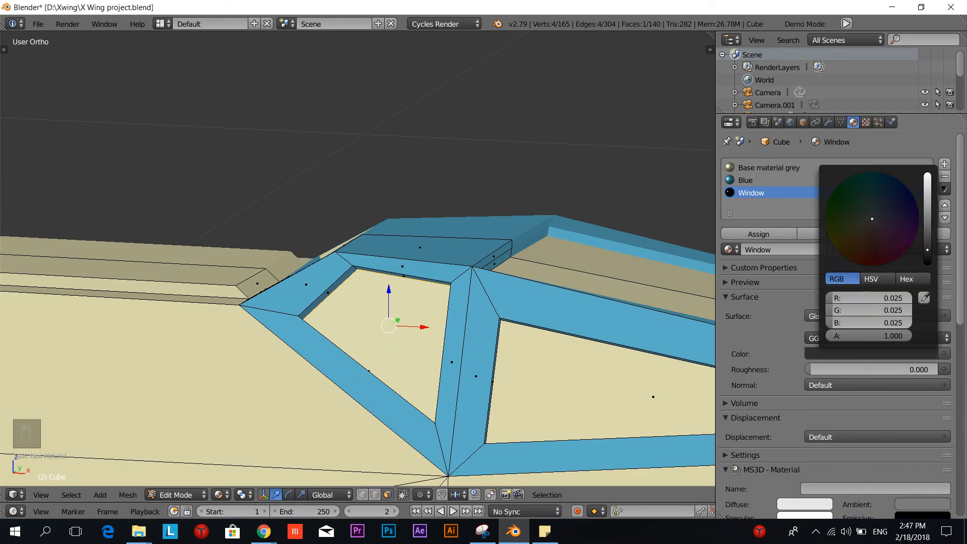
# Step: Add the rear upper pane, the long front side pane and the windshield pane to the window face selection
pyautogui.scroll(-1, 501, 334)
pyautogui.scroll(-2, 502, 334)
pyautogui.scroll(4, 396, 318)
pyautogui.moveTo(354, 314); pyautogui.dragTo(384, 324, button='middle')
pyautogui.scroll(-3, 385, 324)
pyautogui.keyDown('shift'); pyautogui.rightClick(133, 219); pyautogui.keyUp('shift')
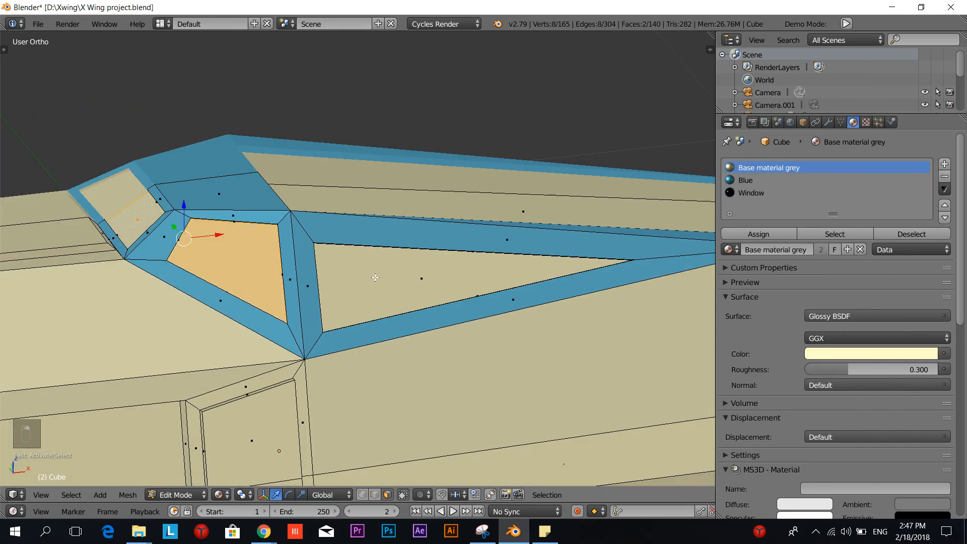
pyautogui.keyDown('shift'); pyautogui.rightClick(382, 275); pyautogui.keyUp('shift')
pyautogui.moveTo(569, 245)
pyautogui.mouseDown(button='middle')
pyautogui.moveTo(499, 273)
pyautogui.moveTo(576, 269)
pyautogui.moveTo(577, 253)
pyautogui.mouseUp(button='middle')
pyautogui.scroll(-4, 499, 273)
pyautogui.keyDown('shift'); pyautogui.rightClick(540, 275); pyautogui.keyUp('shift')
pyautogui.scroll(3, 577, 254)
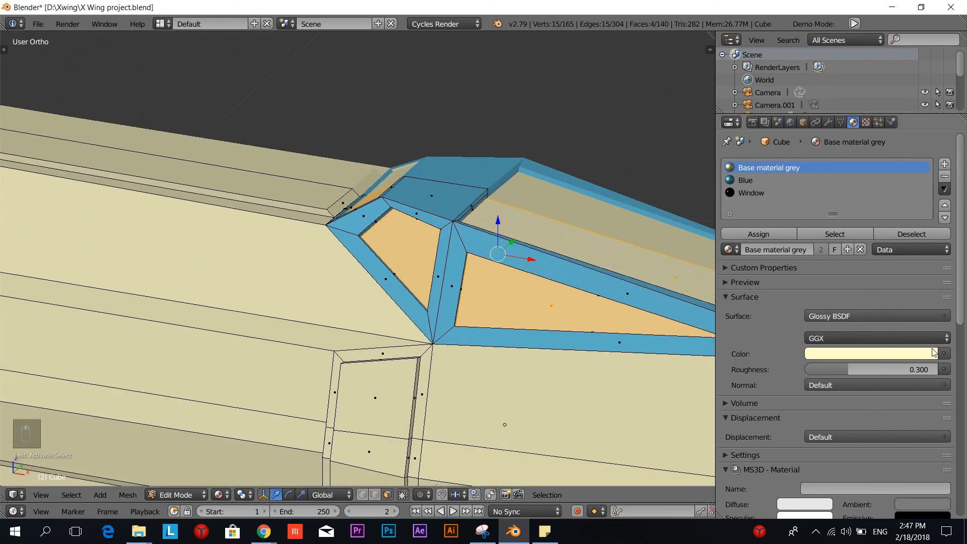
# Step: Assign the Window material to the selected cockpit panes and deselect everything
pyautogui.click(750, 194)
pyautogui.click(755, 233)
pyautogui.scroll(-4, 494, 302)
pyautogui.press('a')
# Step: Select the three faces of the large recessed panel on the side of the rear fuselage
pyautogui.moveTo(519, 302); pyautogui.dragTo(494, 315, button='middle')
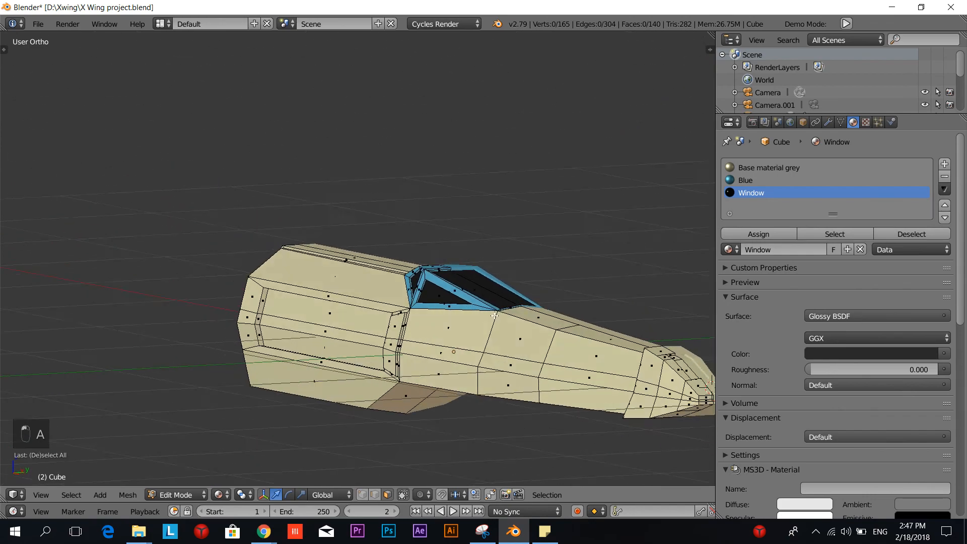
pyautogui.scroll(4, 495, 315)
pyautogui.rightClick(367, 292)
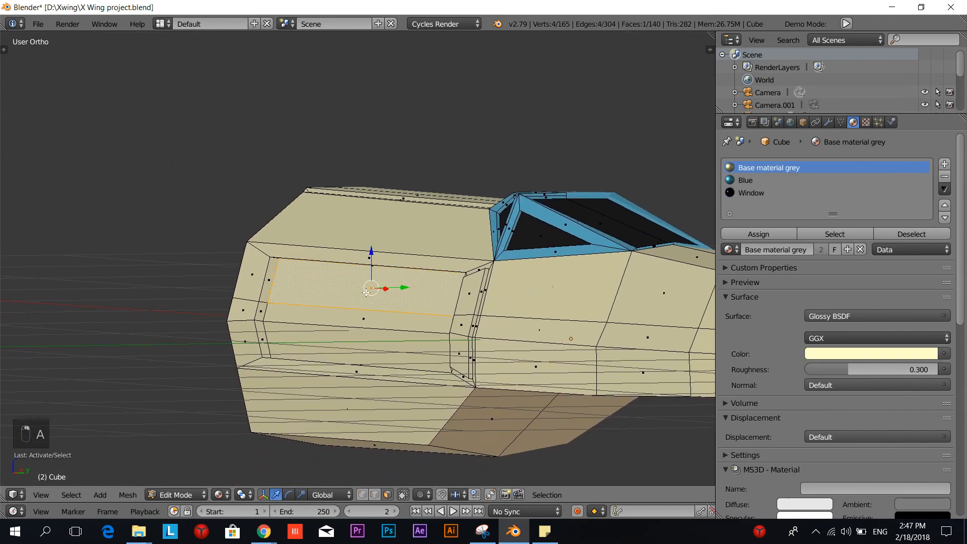
pyautogui.keyDown('shift'); pyautogui.rightClick(366, 317); pyautogui.keyUp('shift')
pyautogui.keyDown('shift'); pyautogui.rightClick(366, 344); pyautogui.keyUp('shift')
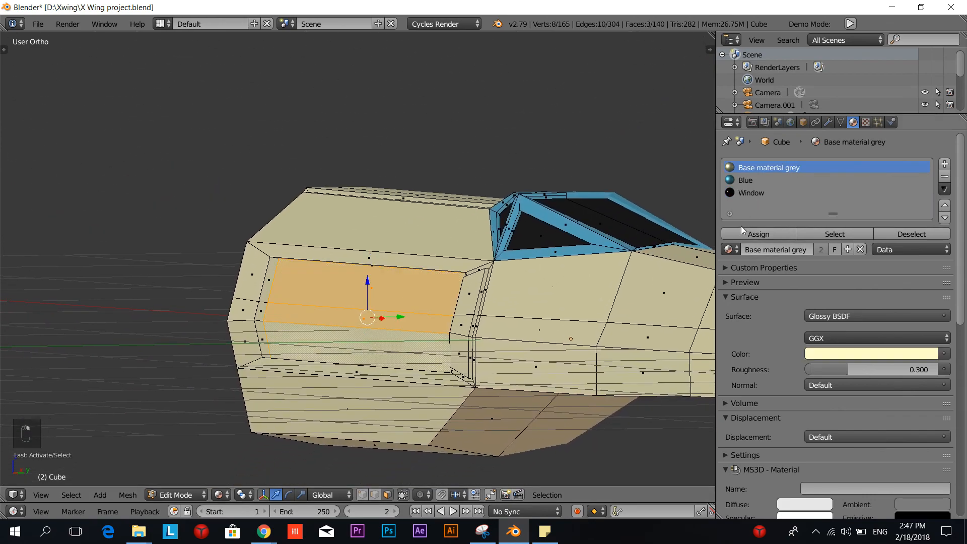
# Step: Add the existing Dark Grey material to the fuselage, assign it to the selected recessed panel and deselect everything
pyautogui.click(943, 166)
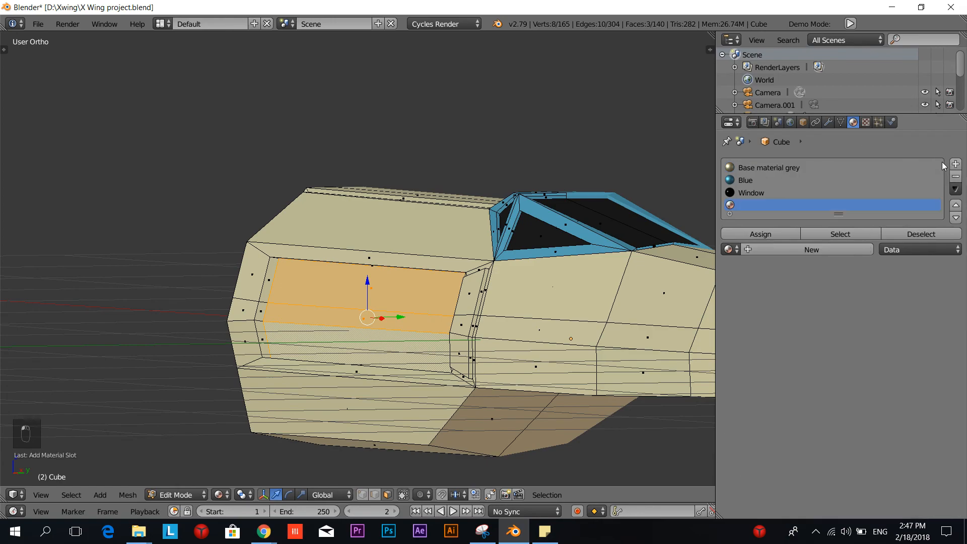
pyautogui.click(728, 249)
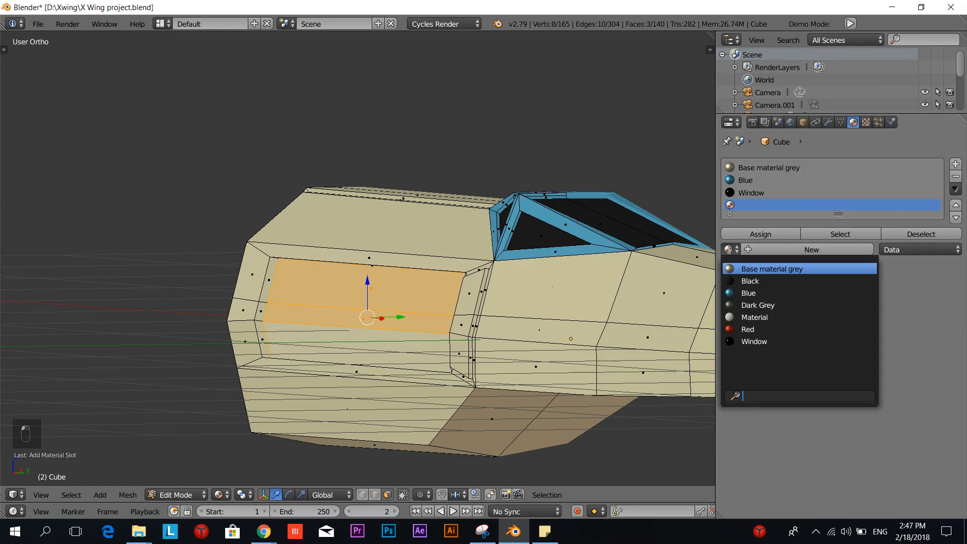
pyautogui.click(776, 305)
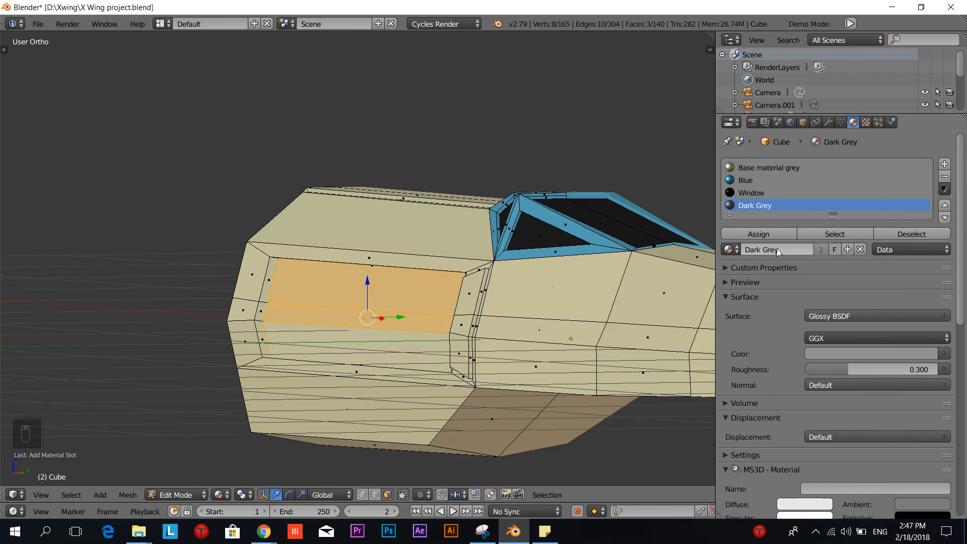
pyautogui.click(772, 236)
pyautogui.scroll(-2, 473, 358)
pyautogui.press('a')
# Step: Assign Dark Grey to the three faces of the small recessed panel below the canopy and deselect everything
pyautogui.scroll(5, 472, 358)
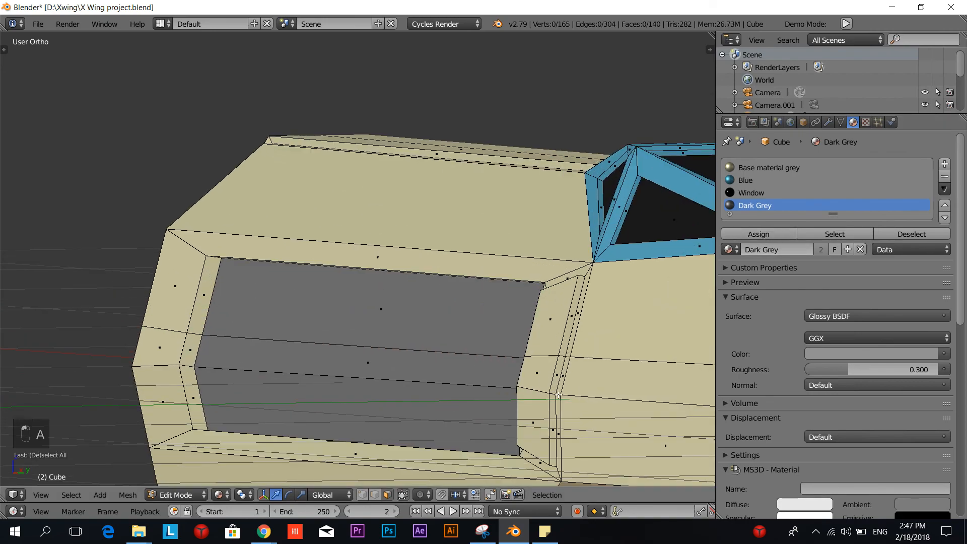
pyautogui.rightClick(409, 295)
pyautogui.keyDown('shift'); pyautogui.rightClick(403, 358); pyautogui.keyUp('shift')
pyautogui.keyDown('shift'); pyautogui.rightClick(402, 398); pyautogui.keyUp('shift')
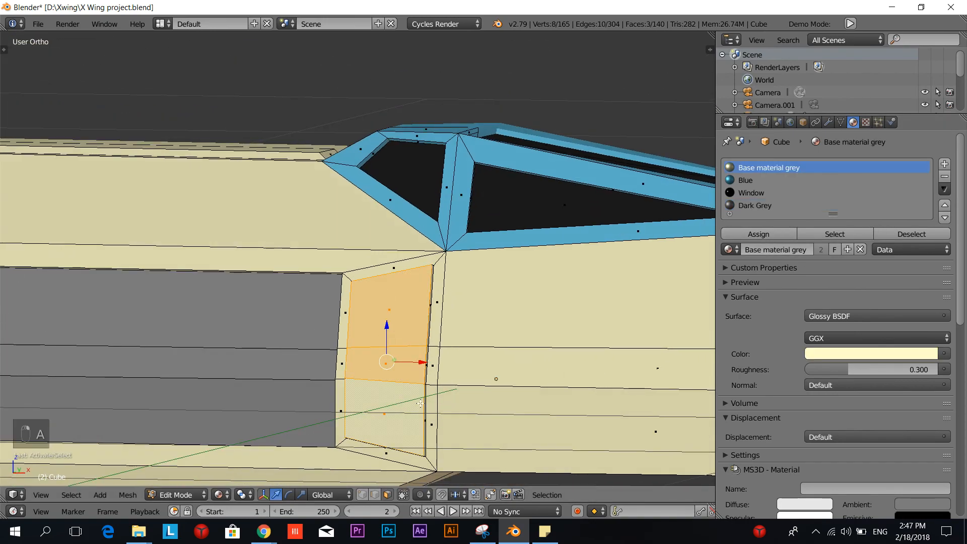
pyautogui.click(754, 206)
pyautogui.click(758, 233)
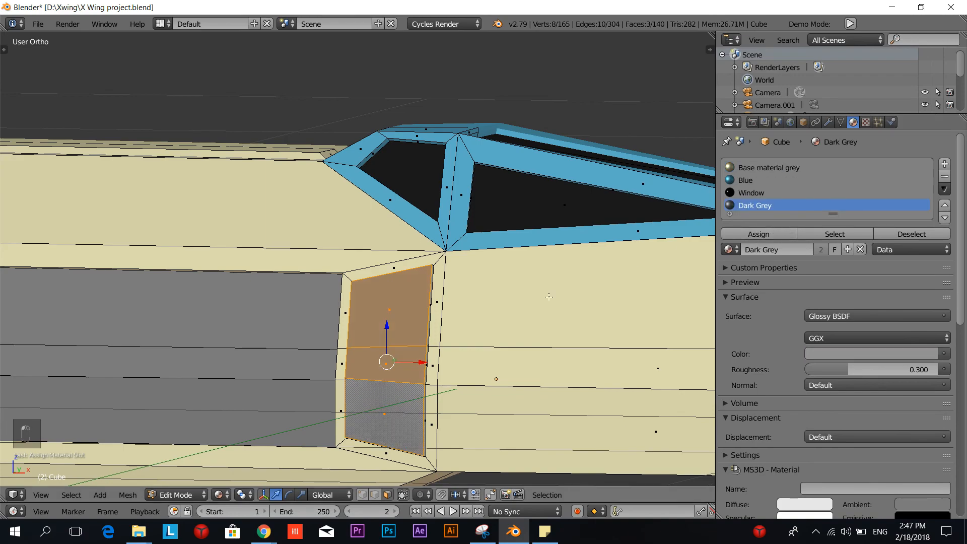
pyautogui.scroll(-3, 486, 373)
pyautogui.press('a')
# Step: Circle-select the side faces of the nose section at the front of the fuselage
pyautogui.keyDown('ctrl'); pyautogui.scroll(5, 272, 346); pyautogui.keyUp('ctrl')
pyautogui.scroll(5, 277, 347)
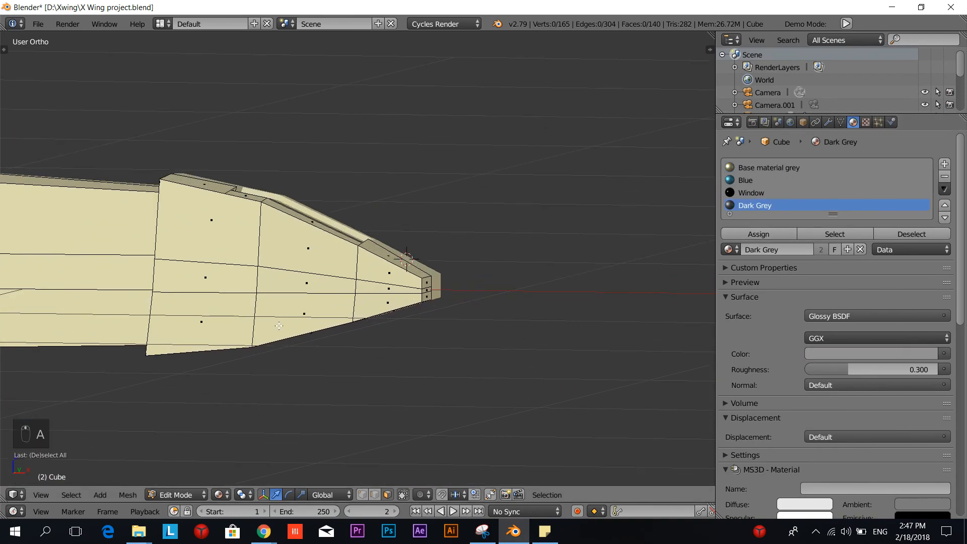
pyautogui.press('c')
pyautogui.moveTo(171, 174)
pyautogui.mouseDown()
pyautogui.moveTo(185, 353)
pyautogui.moveTo(302, 323)
pyautogui.moveTo(304, 227)
pyautogui.mouseUp()
pyautogui.rightClick(481, 373)
# Step: Add the nose section's top, front tip and remaining outer faces to the selection with Circle Select
pyautogui.moveTo(518, 391); pyautogui.dragTo(373, 281, button='middle')
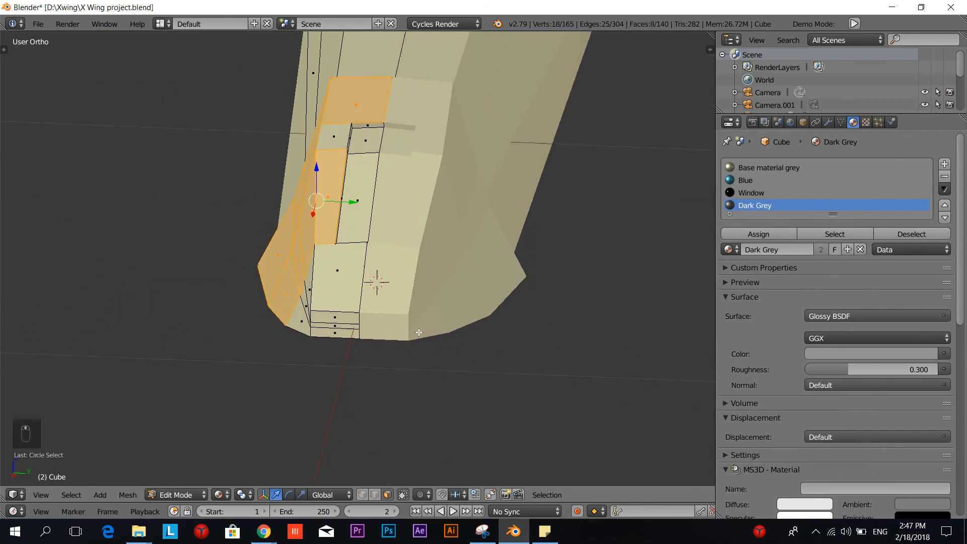
pyautogui.press('c')
pyautogui.moveTo(350, 125)
pyautogui.mouseDown()
pyautogui.moveTo(342, 335)
pyautogui.moveTo(300, 339)
pyautogui.mouseUp()
pyautogui.rightClick(299, 339)
pyautogui.moveTo(299, 339)
pyautogui.mouseDown(button='middle')
pyautogui.moveTo(413, 349)
pyautogui.moveTo(454, 283)
pyautogui.mouseUp(button='middle')
pyautogui.press('c')
pyautogui.moveTo(198, 378); pyautogui.dragTo(399, 242)
# Step: Add the narrow rim faces around the back of the nose section, including the underside one, to the selection
pyautogui.moveTo(422, 343); pyautogui.dragTo(283, 249, button='middle')
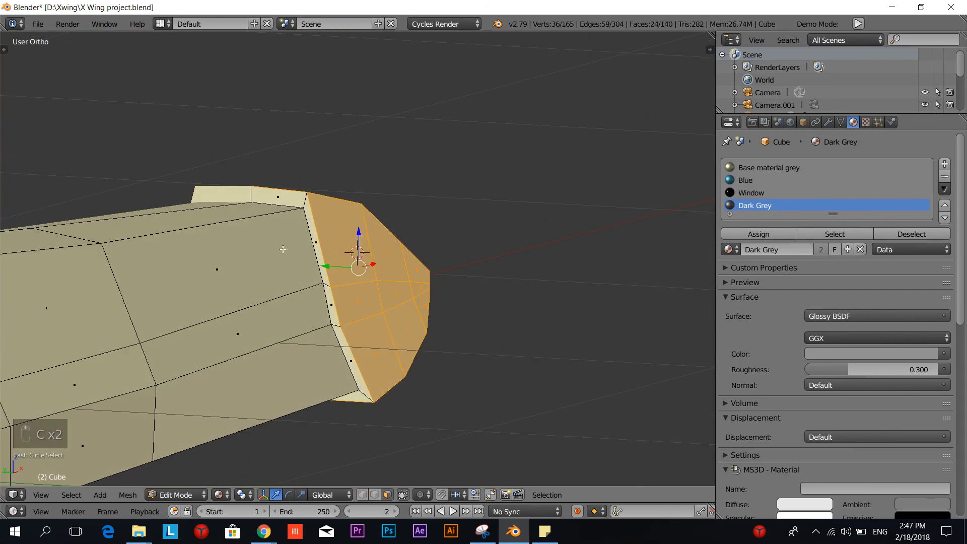
pyautogui.keyDown('shift'); pyautogui.rightClick(289, 203); pyautogui.keyUp('shift')
pyautogui.keyDown('shift'); pyautogui.rightClick(314, 234); pyautogui.keyUp('shift')
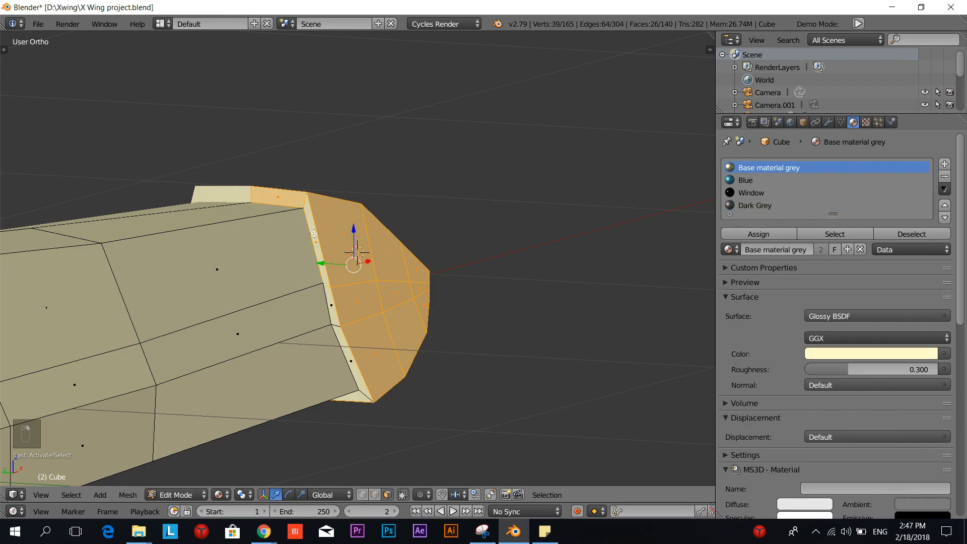
pyautogui.keyDown('shift'); pyautogui.rightClick(334, 310); pyautogui.keyUp('shift')
pyautogui.keyDown('shift'); pyautogui.rightClick(349, 362); pyautogui.keyUp('shift')
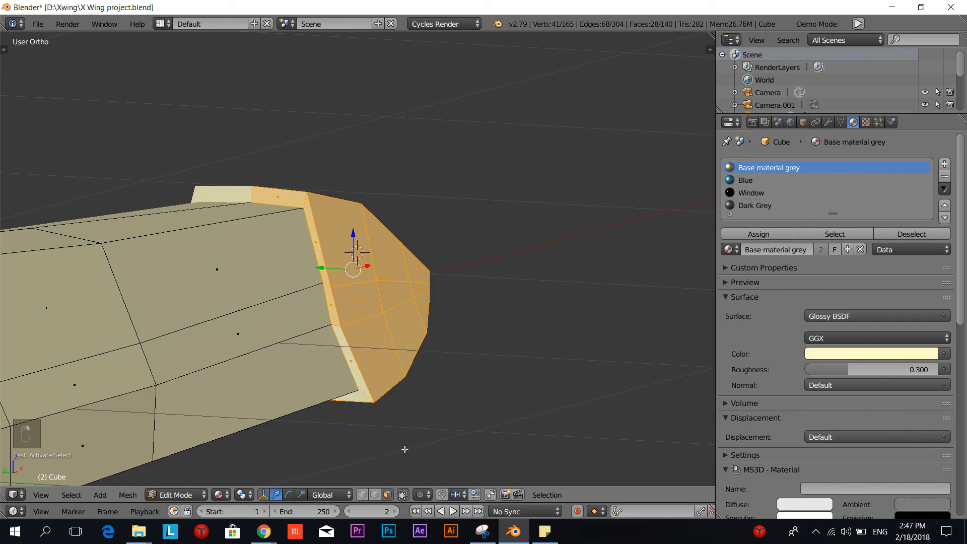
pyautogui.moveTo(457, 429); pyautogui.dragTo(468, 278, button='middle')
pyautogui.keyDown('shift'); pyautogui.rightClick(333, 164); pyautogui.keyUp('shift')
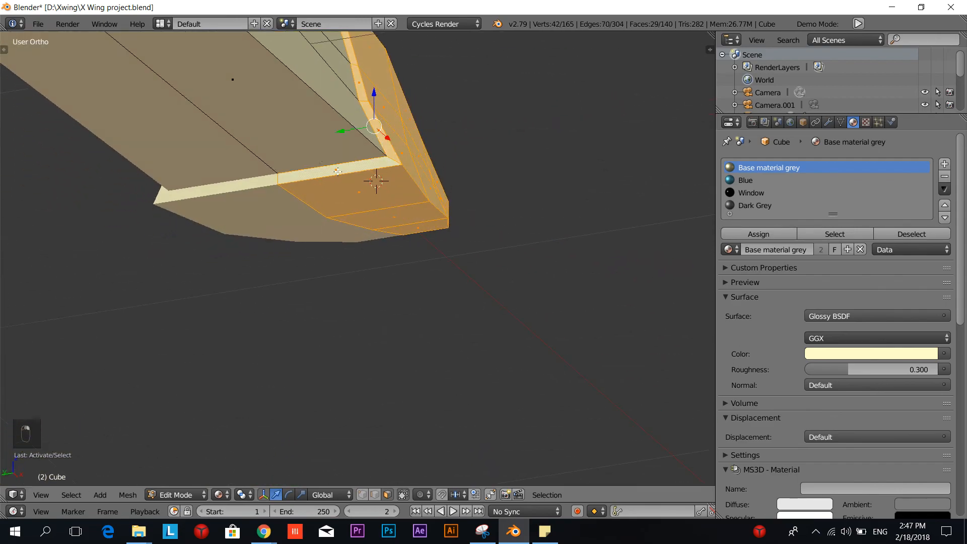
# Step: Assign the Dark Grey material to the selected nose section faces and deselect everything
pyautogui.click(753, 205)
pyautogui.click(752, 232)
pyautogui.moveTo(562, 288); pyautogui.dragTo(372, 285, button='middle')
pyautogui.press('a')
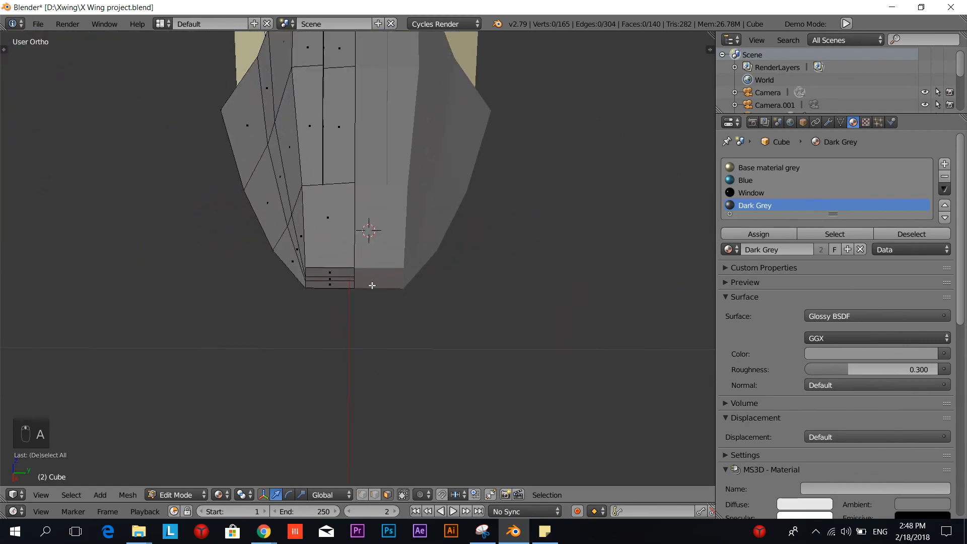
# Step: Add the existing Black material to the fuselage, assign it to the two recessed faces on top of the nose and deselect everything
pyautogui.rightClick(348, 111)
pyautogui.keyDown('shift'); pyautogui.rightClick(339, 49); pyautogui.keyUp('shift')
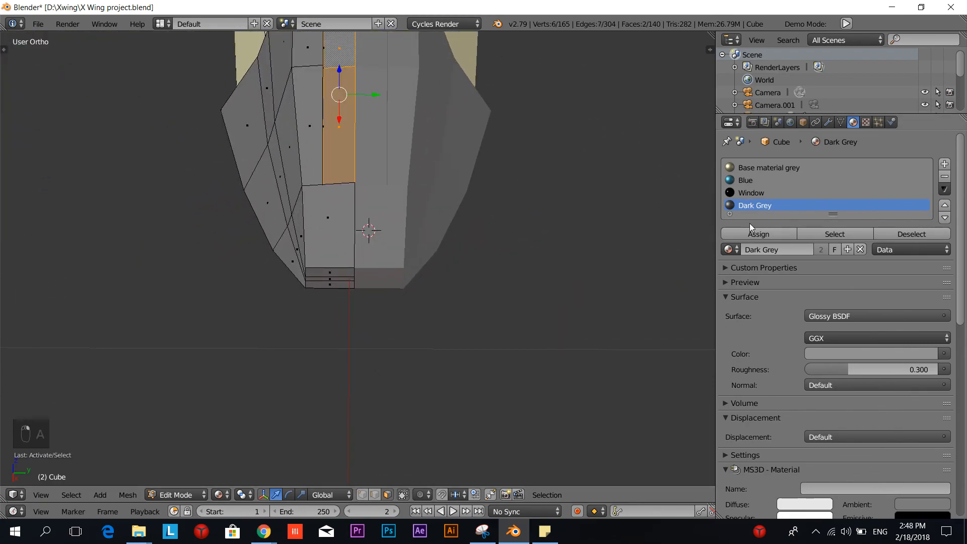
pyautogui.click(945, 164)
pyautogui.click(737, 257)
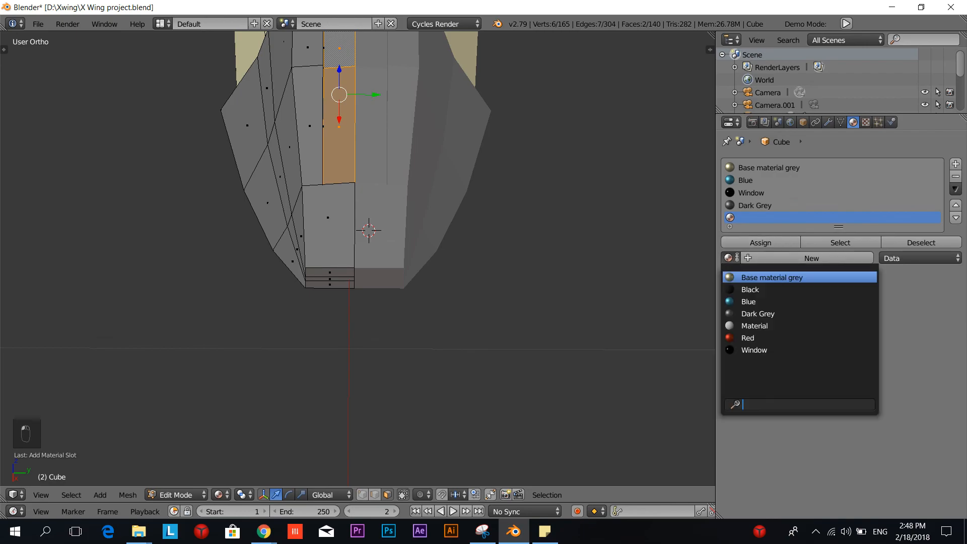
pyautogui.click(750, 289)
pyautogui.click(748, 242)
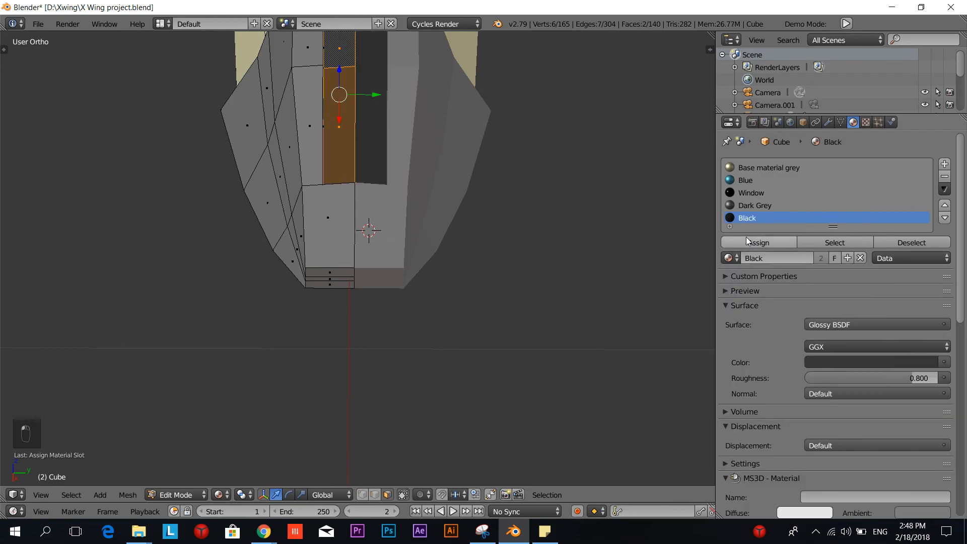
pyautogui.scroll(-4, 539, 247)
pyautogui.press('a')
# Step: Go to the top view, switch to Chrome to examine the colored markings on the X-Wing top reference, and return to Blender
pyautogui.keyDown('shift'); pyautogui.moveTo(413, 164); pyautogui.dragTo(392, 388, button='middle'); pyautogui.keyUp('shift')
pyautogui.press('KP_7')
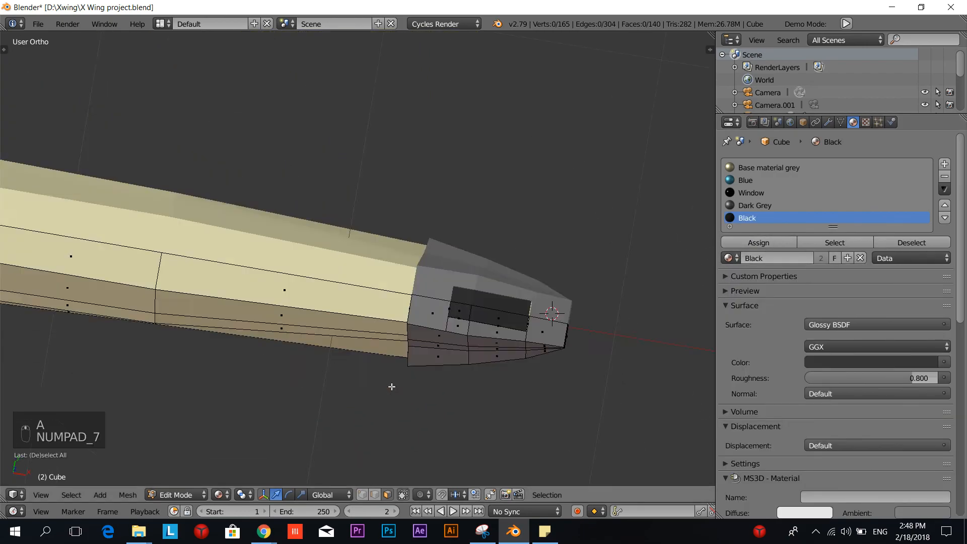
pyautogui.scroll(-5, 385, 386)
pyautogui.keyDown('shift'); pyautogui.moveTo(326, 375); pyautogui.dragTo(350, 365, button='middle'); pyautogui.keyUp('shift')
pyautogui.scroll(4, 350, 364)
pyautogui.hotkey('alt', 'Tab')
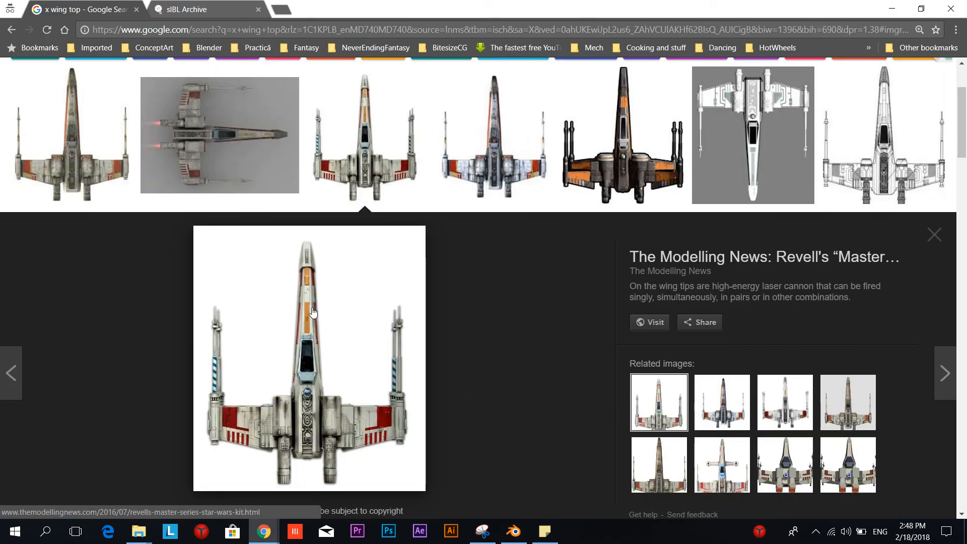
pyautogui.hotkey('alt', 'Tab')
# Step: In vertex select mode, knife a straight lengthwise cut near the centerline across the top face just ahead of the windshield
pyautogui.keyDown('shift'); pyautogui.moveTo(301, 343); pyautogui.dragTo(386, 326, button='middle'); pyautogui.keyUp('shift')
pyautogui.scroll(4, 377, 329)
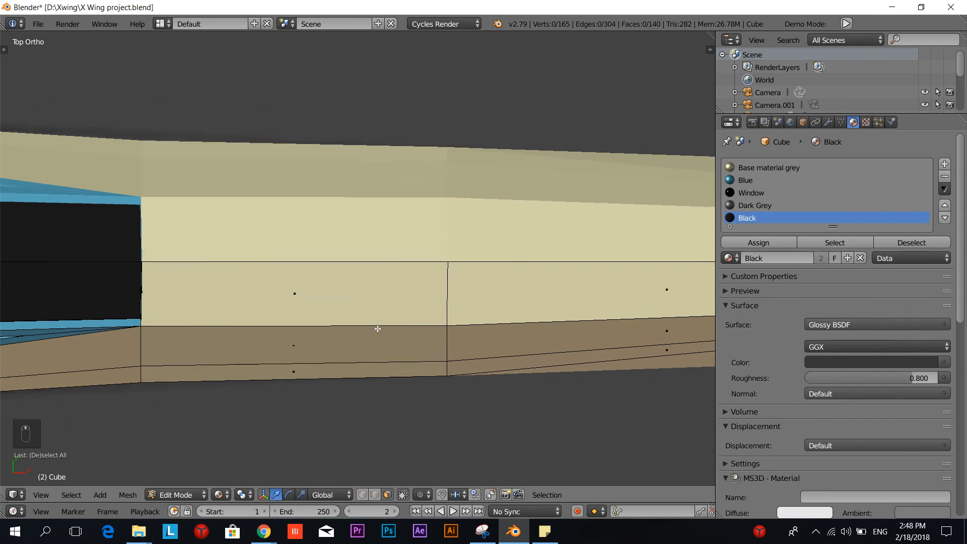
pyautogui.scroll(-4, 354, 295)
pyautogui.scroll(4, 371, 326)
pyautogui.click(362, 494)
pyautogui.scroll(2, 149, 281)
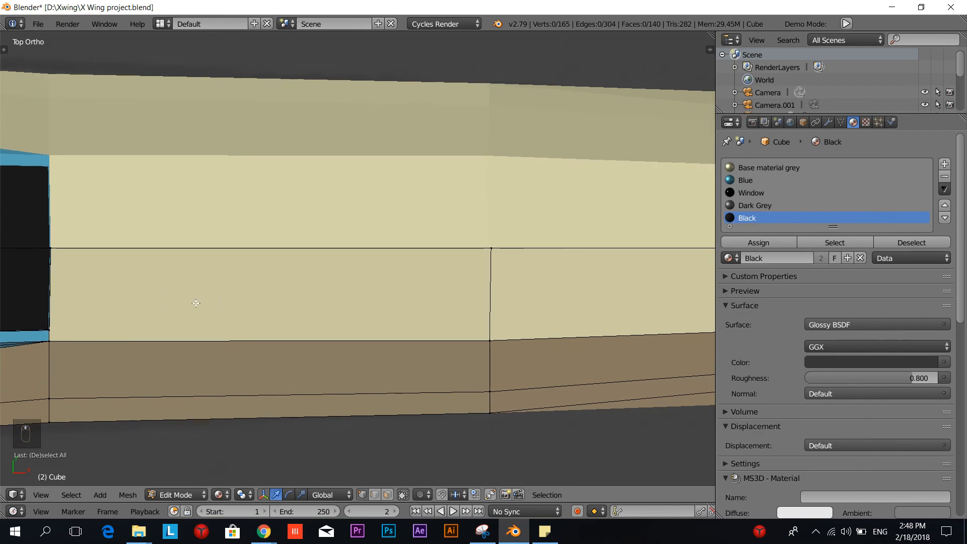
pyautogui.press('k')
pyautogui.click(50, 273)
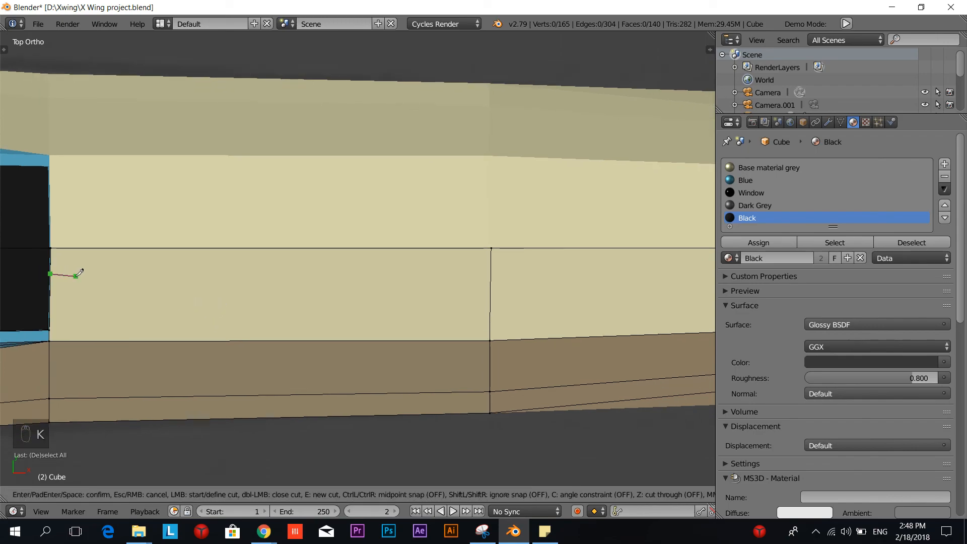
pyautogui.press('c')
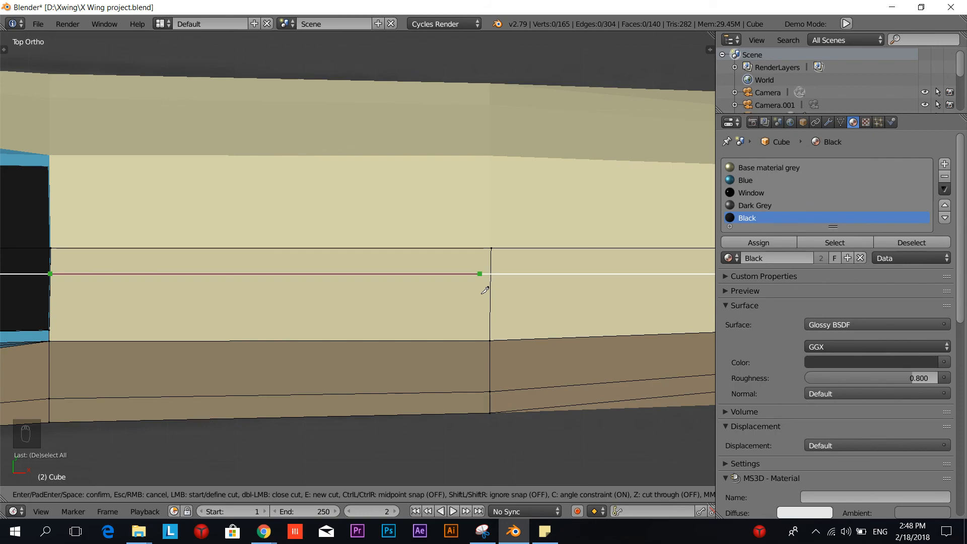
pyautogui.click(492, 291)
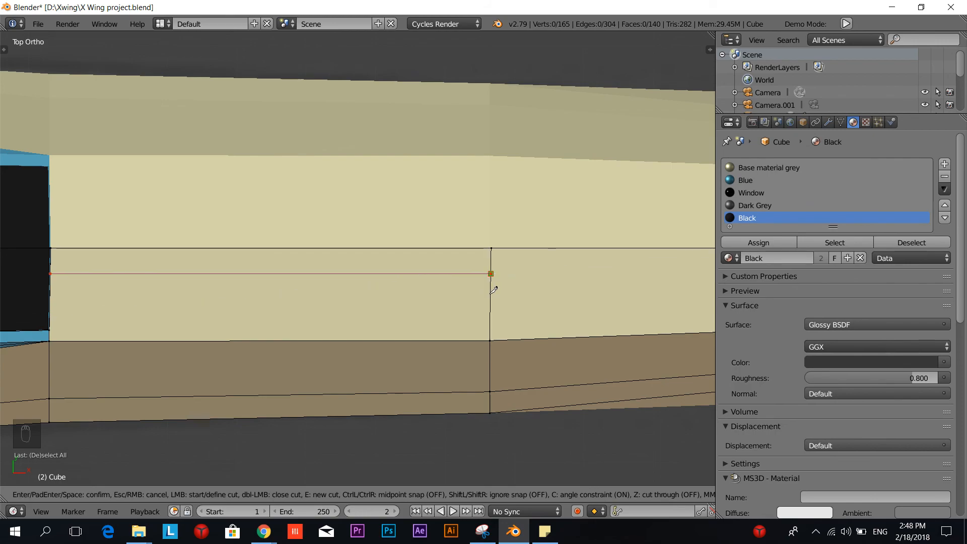
pyautogui.press('Return')
# Step: Knife a crosswise cut from the centerline to the outer edge of the top face just behind the nose section
pyautogui.scroll(-4, 483, 286)
pyautogui.keyDown('shift'); pyautogui.moveTo(529, 309); pyautogui.dragTo(204, 295, button='middle'); pyautogui.keyUp('shift')
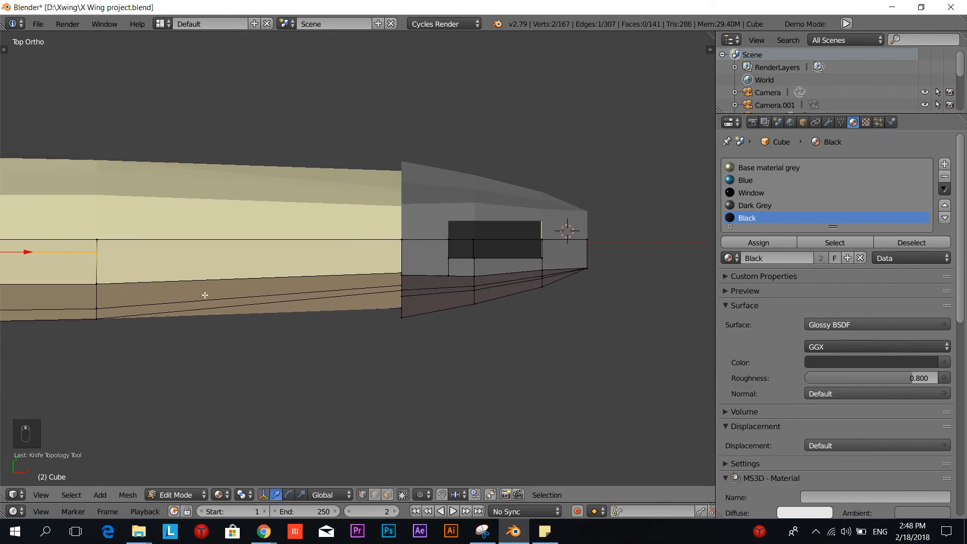
pyautogui.scroll(2, 272, 314)
pyautogui.scroll(-1, 272, 314)
pyautogui.press('k')
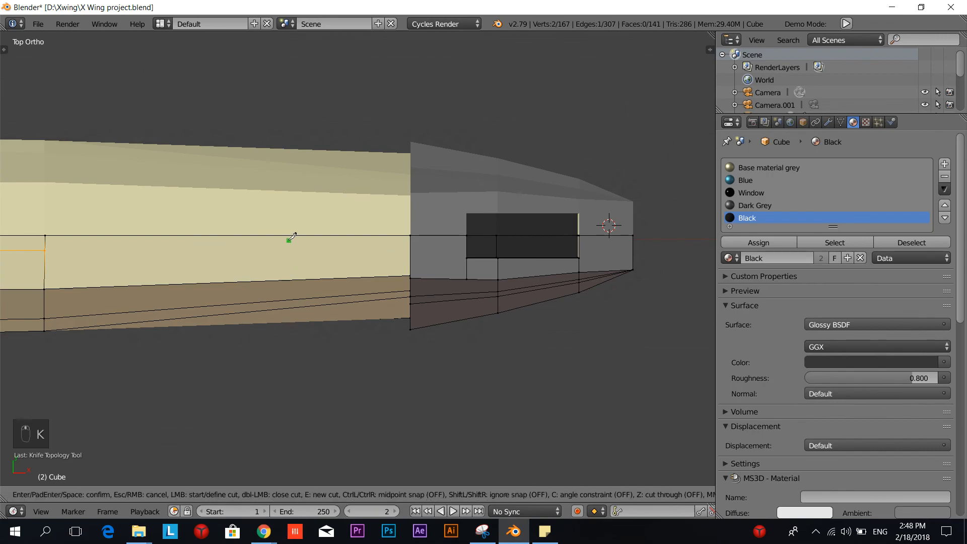
pyautogui.click(291, 235)
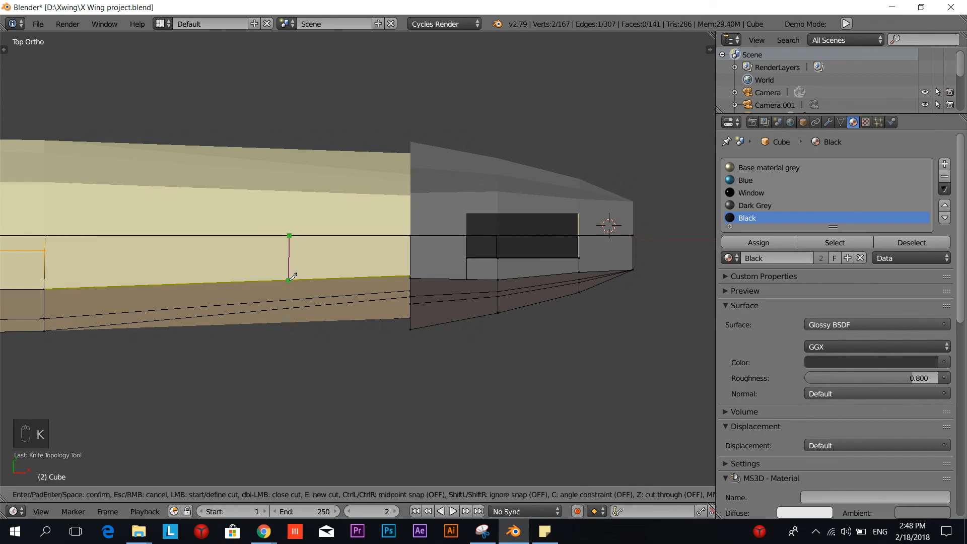
pyautogui.click(289, 280)
pyautogui.press('Return')
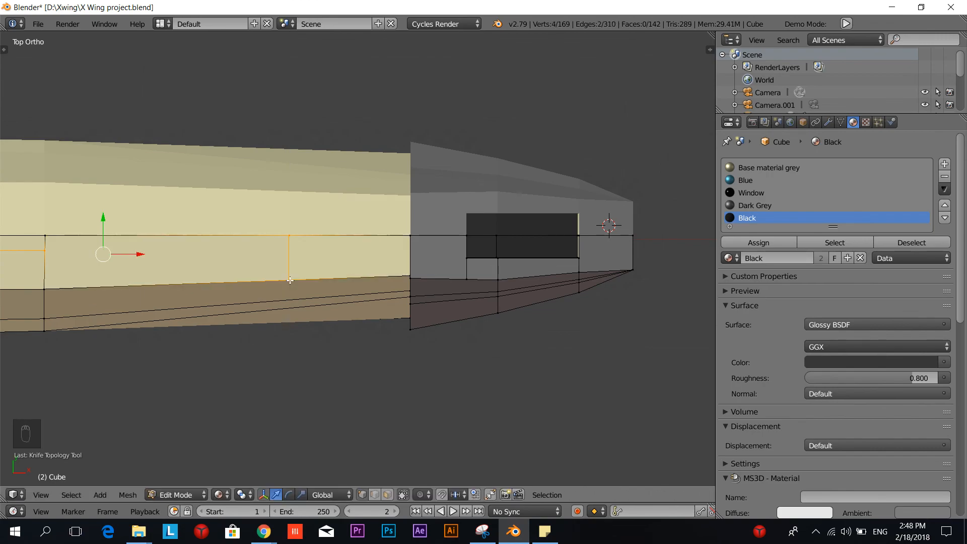
# Step: Deselect the newly cut edges on the top face just behind the nose section
pyautogui.moveTo(290, 280); pyautogui.dragTo(380, 238, button='middle')
pyautogui.keyDown('shift'); pyautogui.moveTo(364, 307); pyautogui.dragTo(399, 270, button='middle'); pyautogui.keyUp('shift')
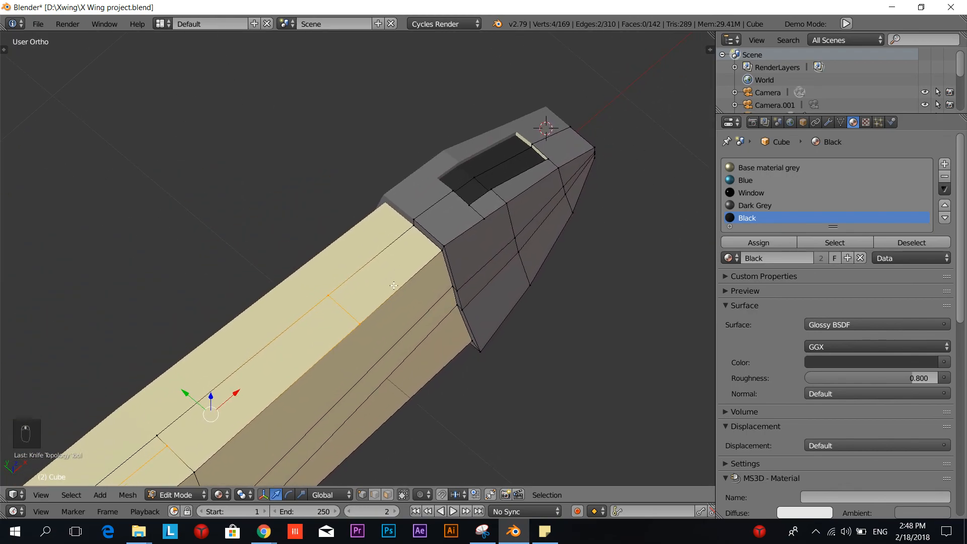
pyautogui.scroll(5, 398, 283)
pyautogui.scroll(-3, 395, 302)
pyautogui.scroll(-2, 201, 417)
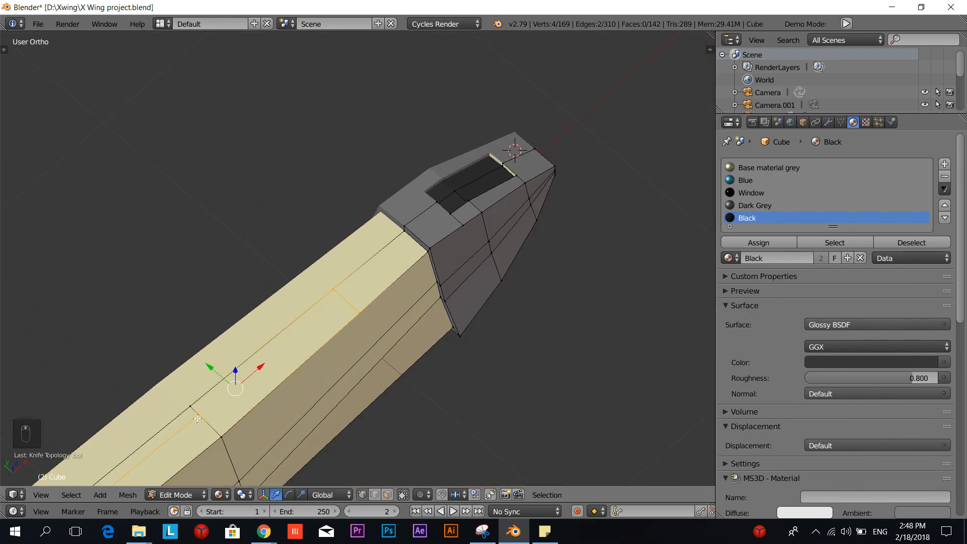
pyautogui.scroll(4, 427, 272)
pyautogui.press('a')
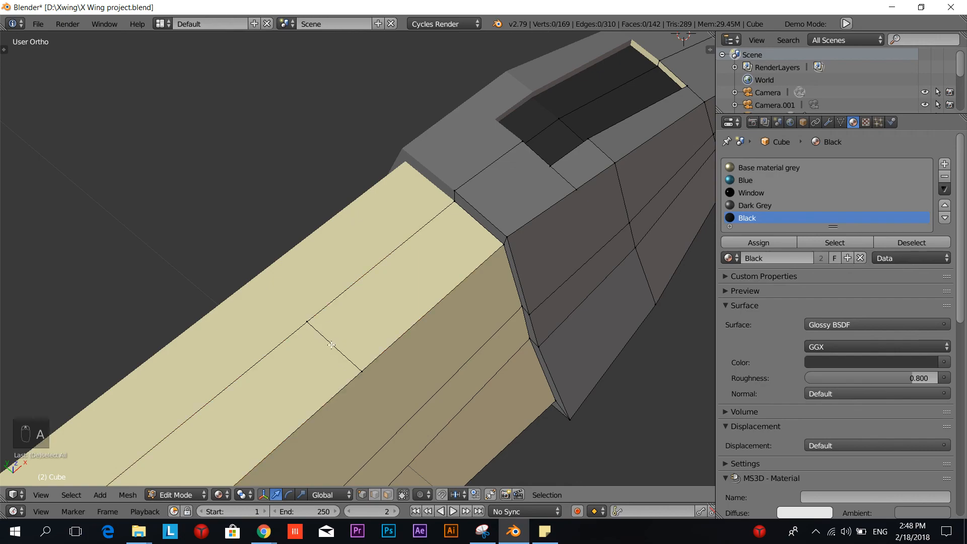
pyautogui.press('k')
pyautogui.click(322, 334)
pyautogui.press('c')
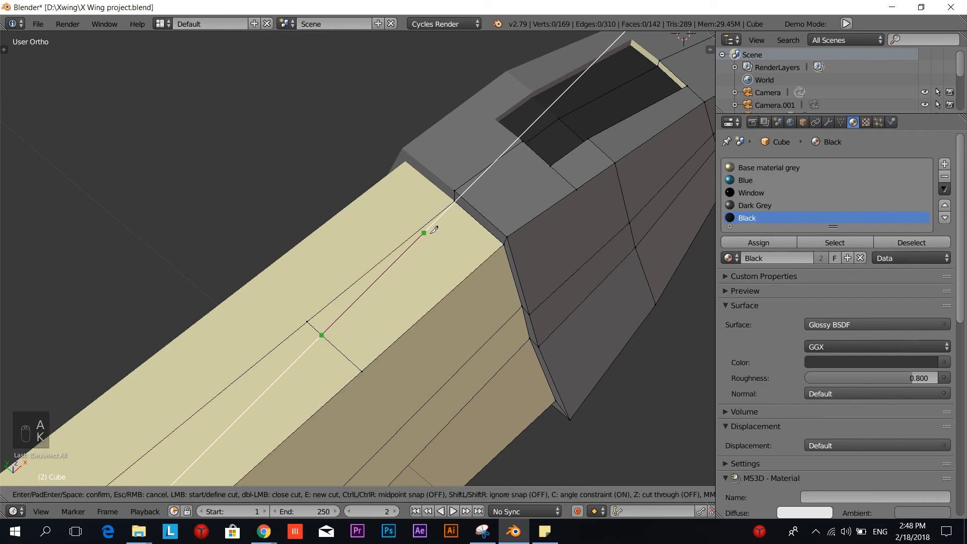
pyautogui.click(451, 206)
pyautogui.press('Return')
pyautogui.moveTo(448, 209); pyautogui.dragTo(451, 262, button='middle')
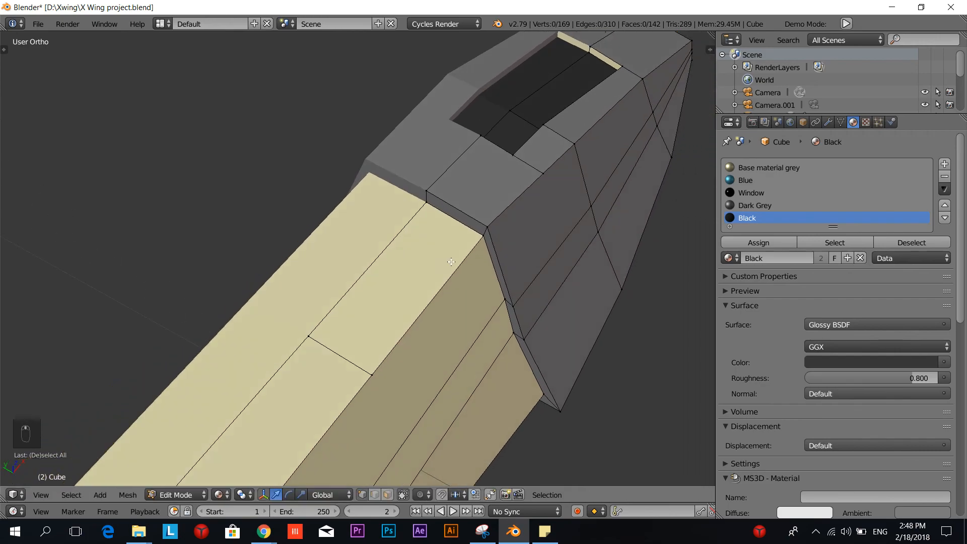
# Step: Knife a lengthwise cut from the crosswise cut forward to the edge where the top face meets the dark grey nose
pyautogui.press('k')
pyautogui.click(326, 347)
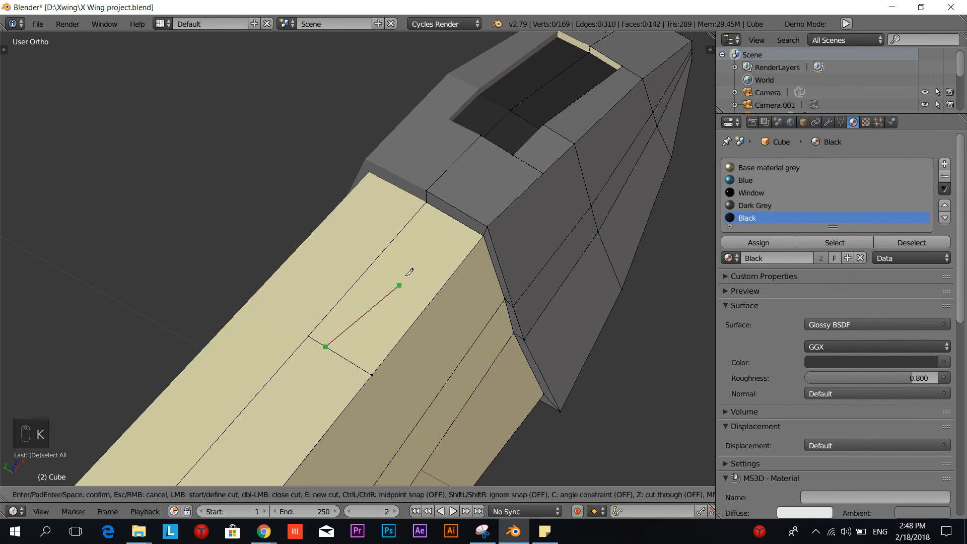
pyautogui.press('c')
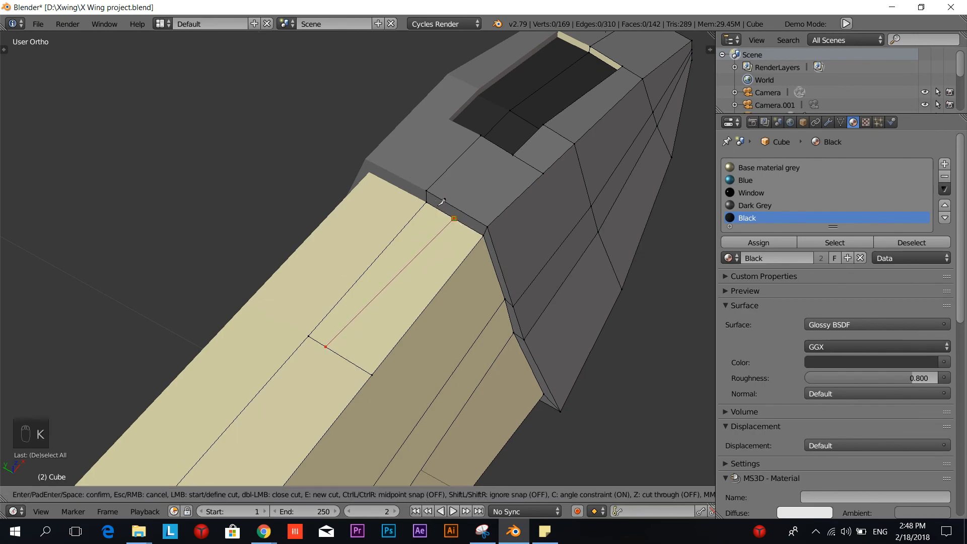
pyautogui.click(441, 202)
pyautogui.press('Return')
pyautogui.scroll(3, 533, 213)
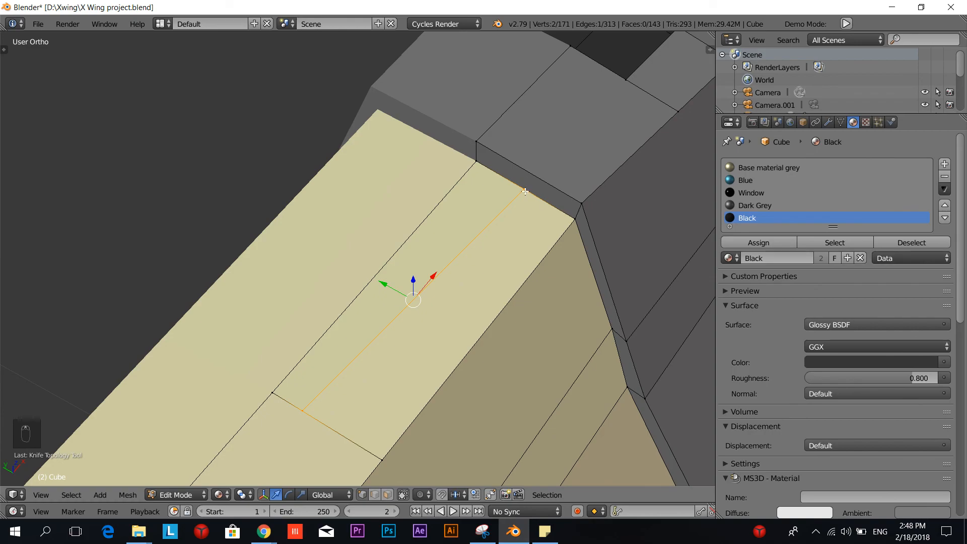
# Step: Slide the new cut's front vertex along the nose edge toward the centerline to form a narrow strip, and deselect everything
pyautogui.rightClick(525, 191)
pyautogui.press('g')
pyautogui.press('g')
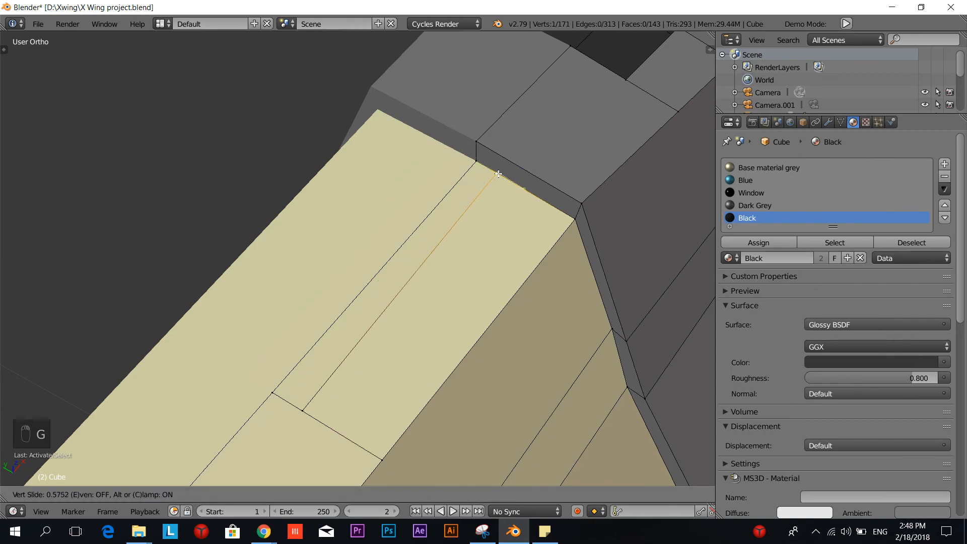
pyautogui.click(491, 170)
pyautogui.scroll(-3, 379, 275)
pyautogui.press('a')
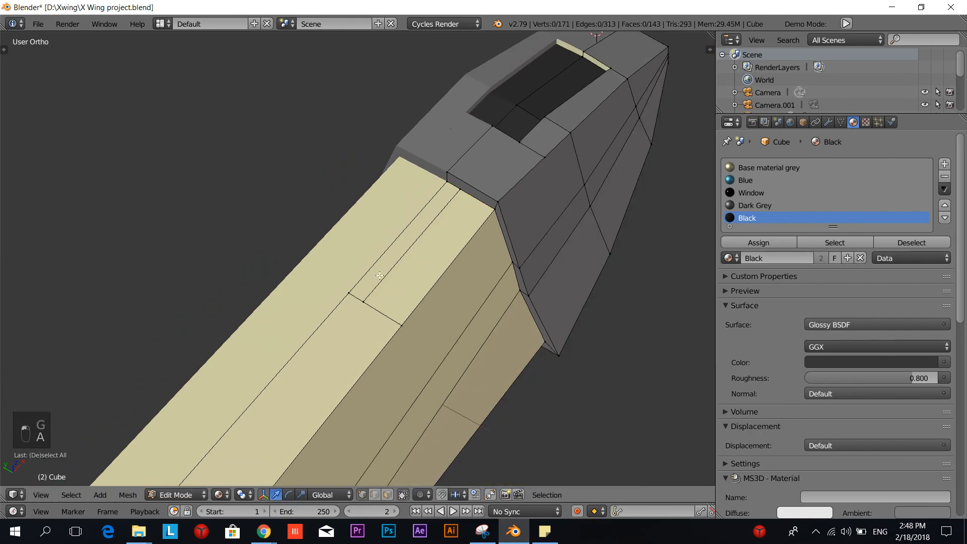
# Step: Switch to face select mode and add a new material named Yellow to the fuselage
pyautogui.moveTo(380, 276); pyautogui.dragTo(405, 446, button='middle')
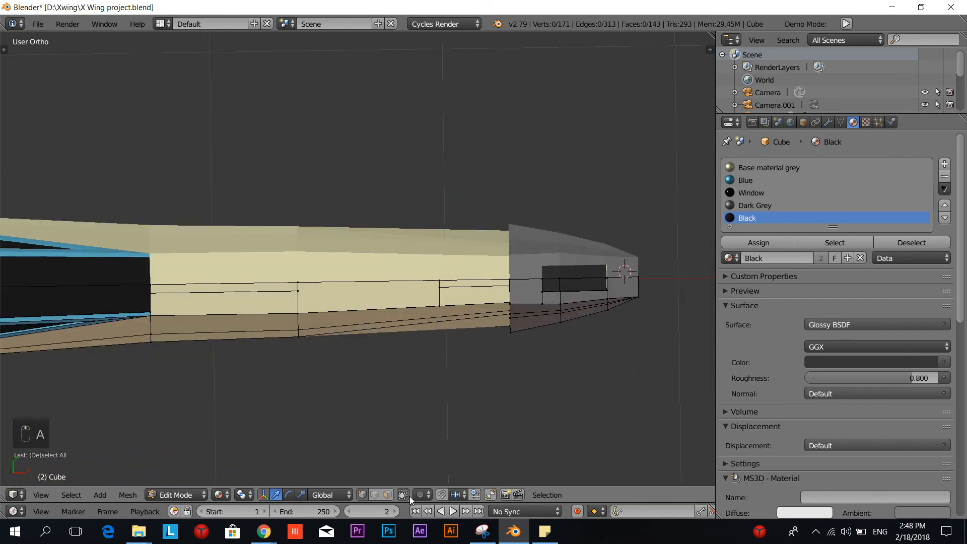
pyautogui.click(945, 164)
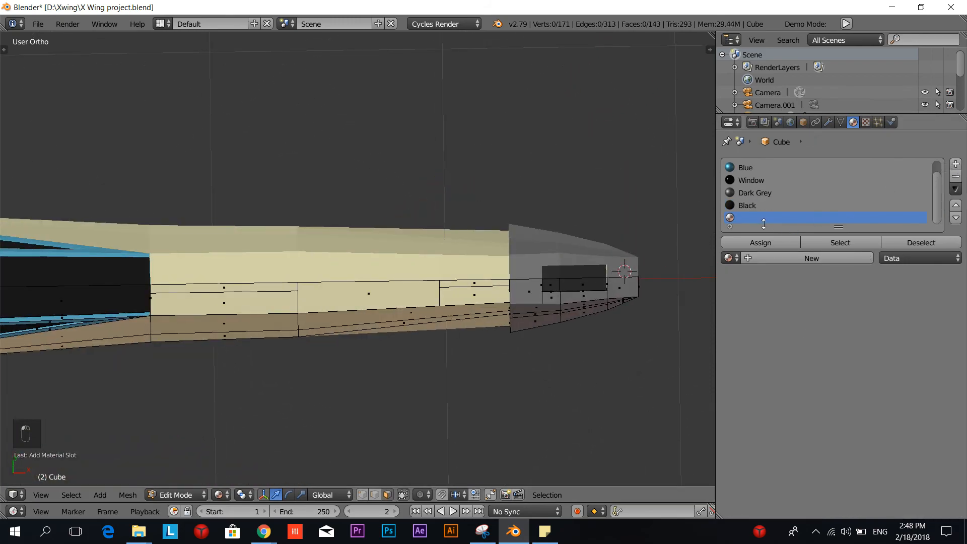
pyautogui.click(768, 256)
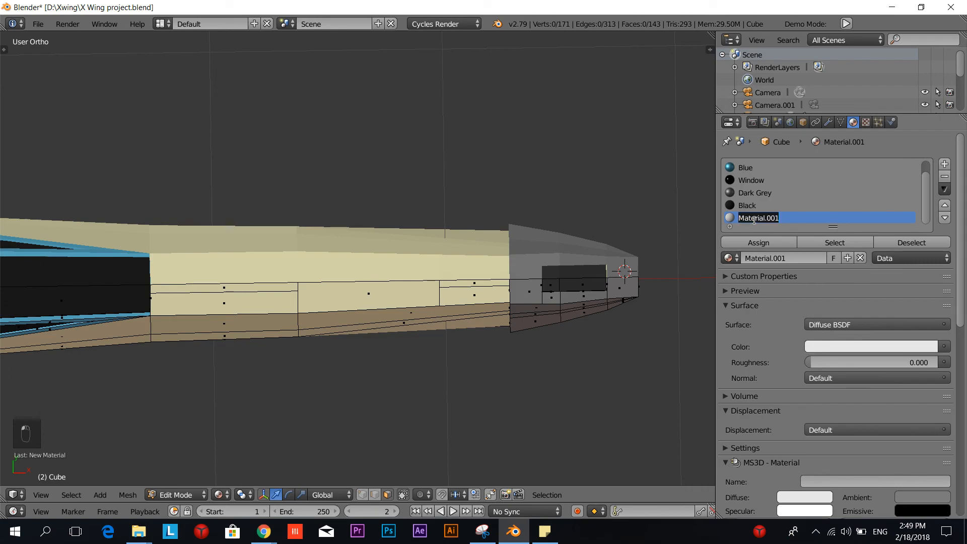
pyautogui.write('Yellow')
pyautogui.press('Return')
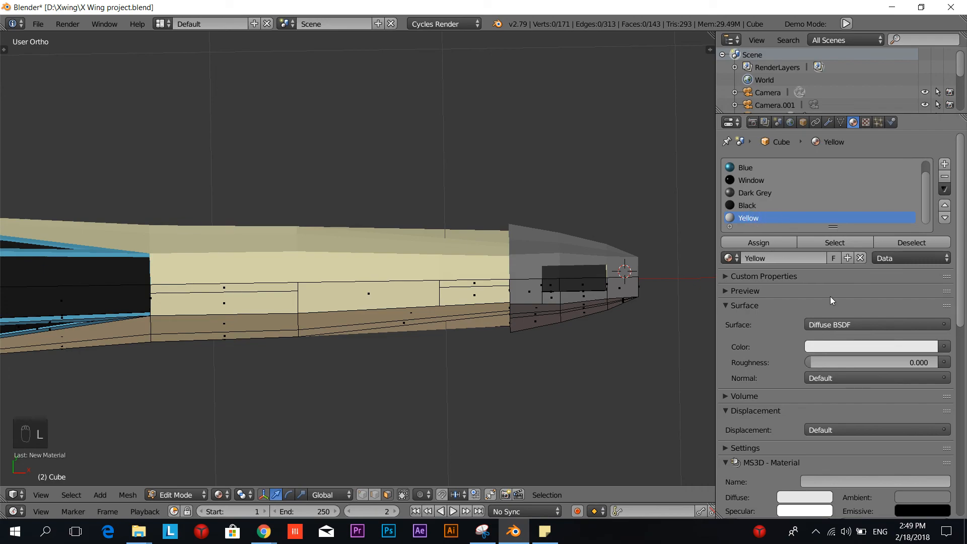
# Step: Give the Yellow material a Glossy BSDF surface, roughness 0.300 and a muted yellow color of R 0.554, G 0.442, B 0.107
pyautogui.click(860, 326)
pyautogui.click(815, 146)
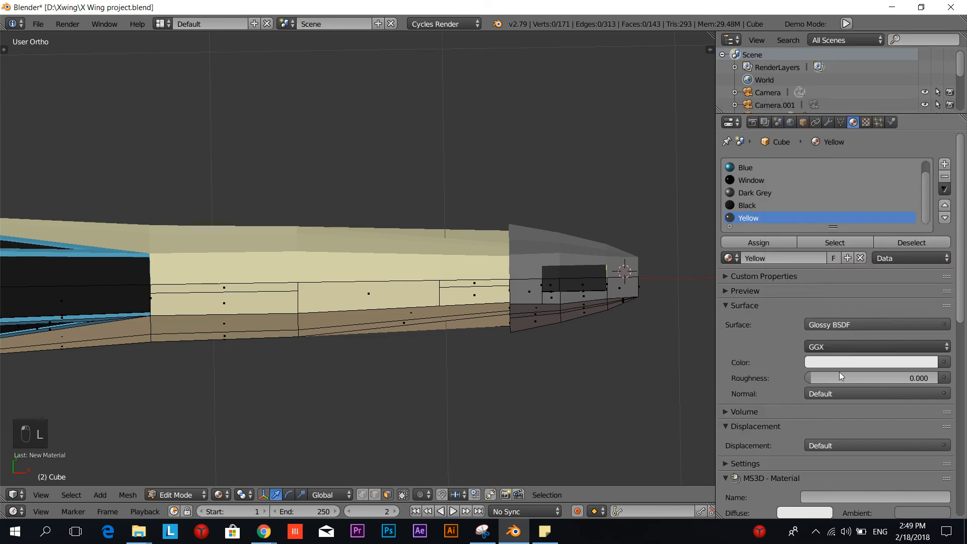
pyautogui.doubleClick(848, 381)
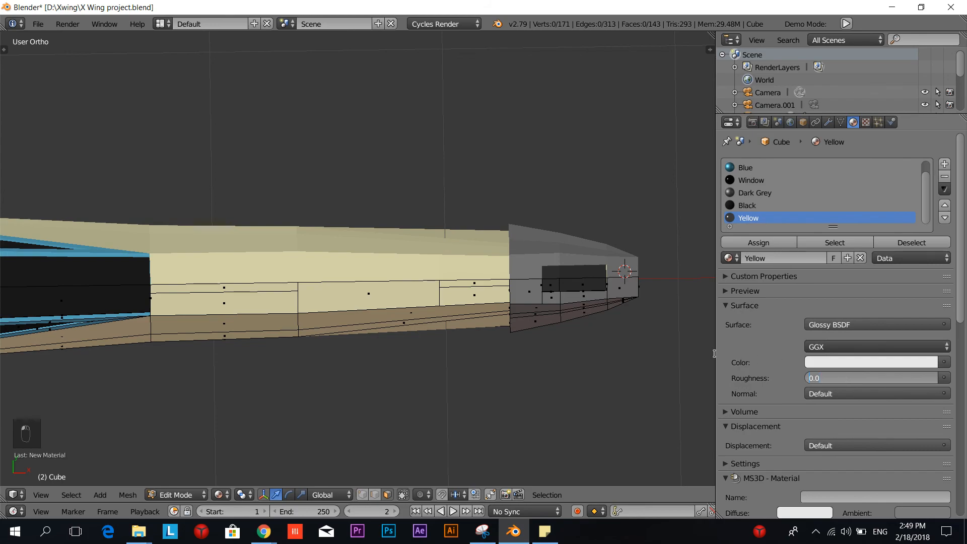
pyautogui.write('3')
pyautogui.press('Return')
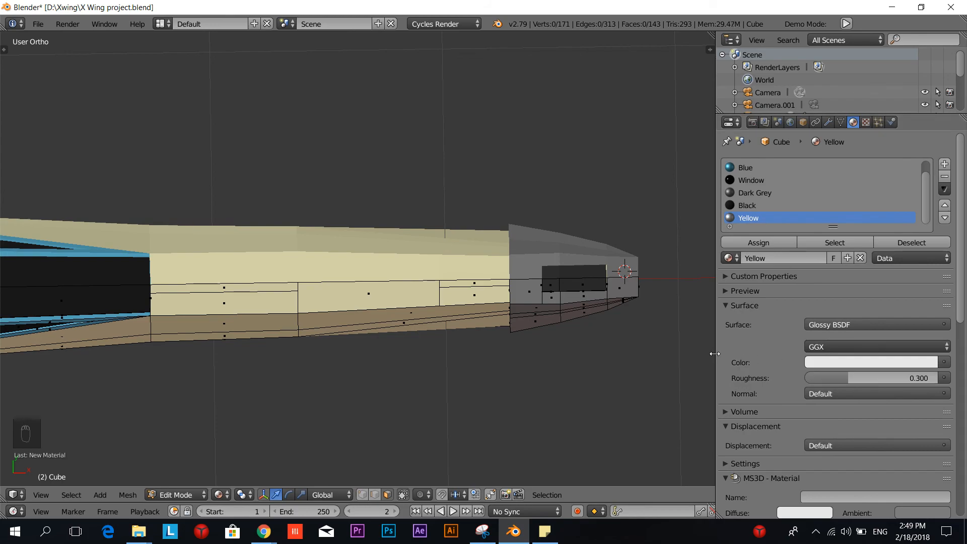
pyautogui.click(850, 361)
pyautogui.moveTo(859, 238); pyautogui.dragTo(853, 244)
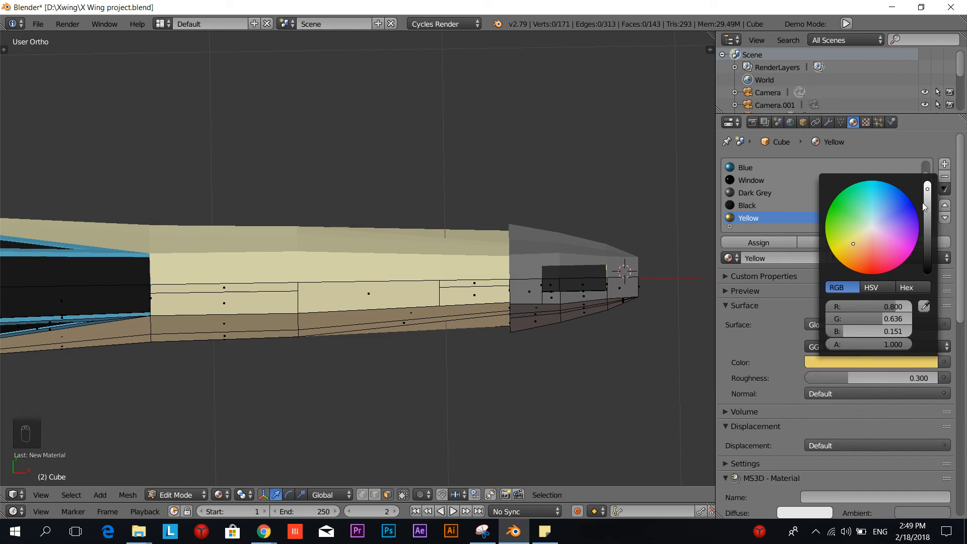
pyautogui.moveTo(927, 189); pyautogui.dragTo(927, 202)
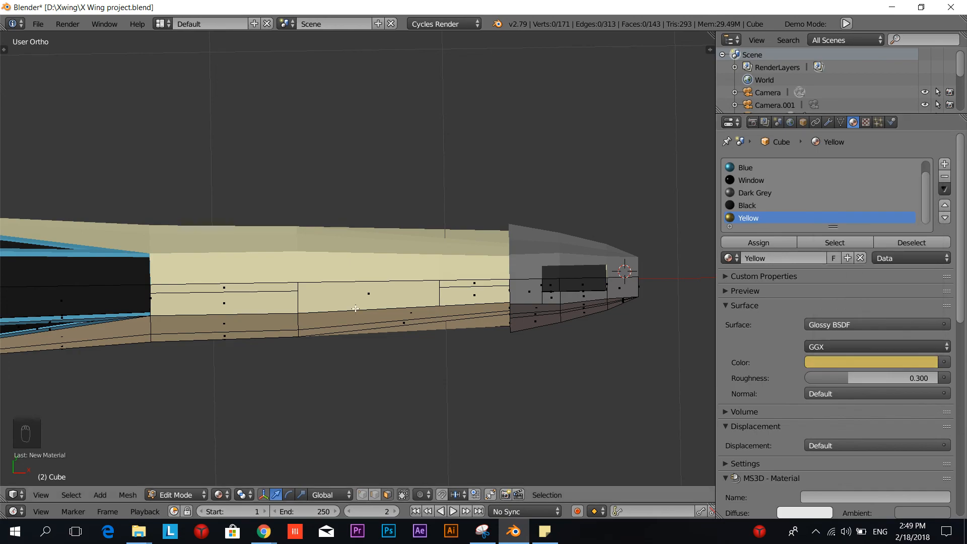
# Step: Assign Yellow to the two narrow strips along the top centerline ahead of the windshield and make its color more saturated
pyautogui.rightClick(211, 287)
pyautogui.keyDown('shift'); pyautogui.rightClick(472, 284); pyautogui.keyUp('shift')
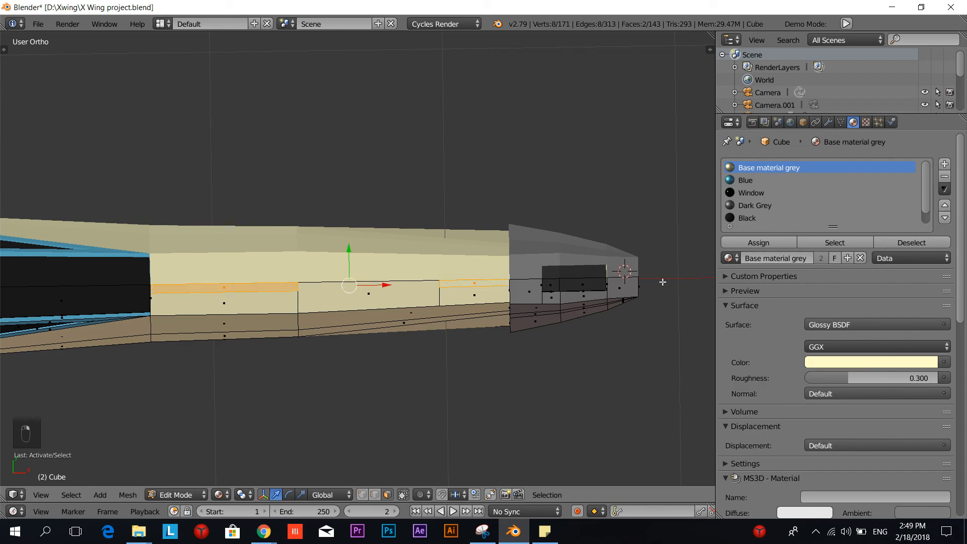
pyautogui.scroll(-1, 762, 198)
pyautogui.click(749, 218)
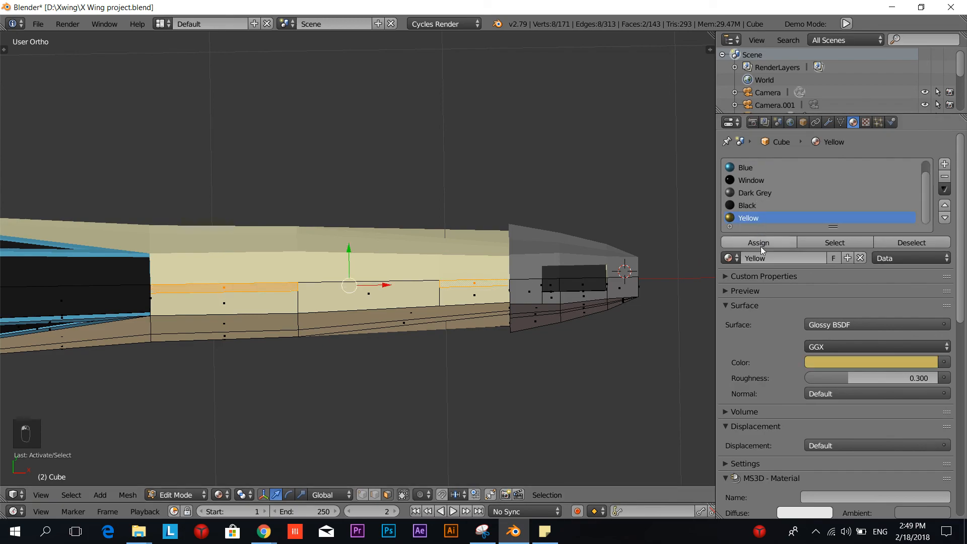
pyautogui.click(758, 243)
pyautogui.scroll(-2, 448, 341)
pyautogui.press('a')
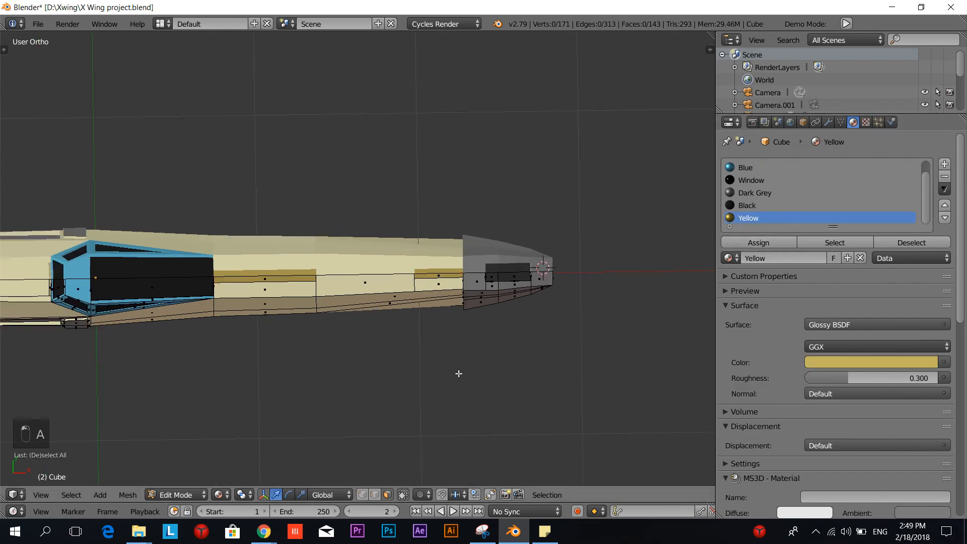
pyautogui.click(892, 363)
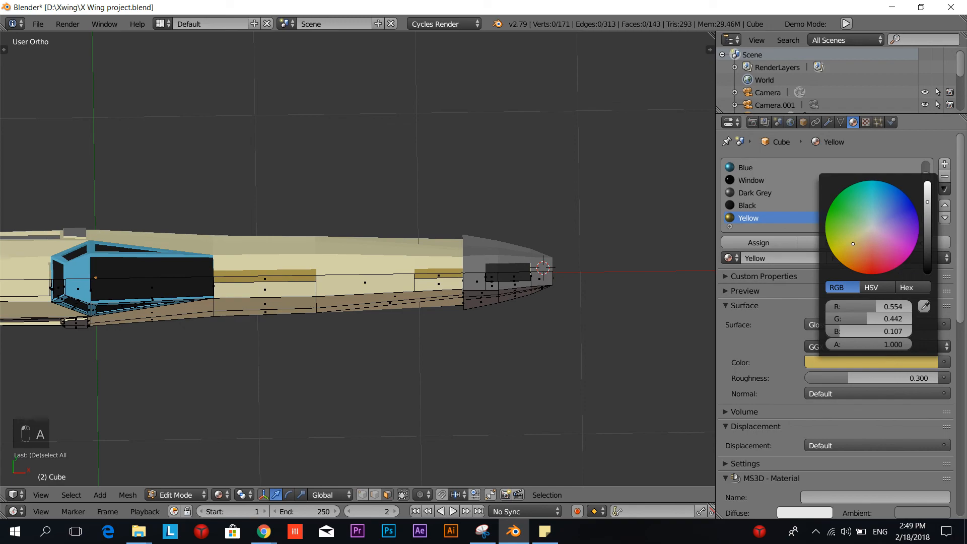
pyautogui.moveTo(853, 243); pyautogui.dragTo(845, 247)
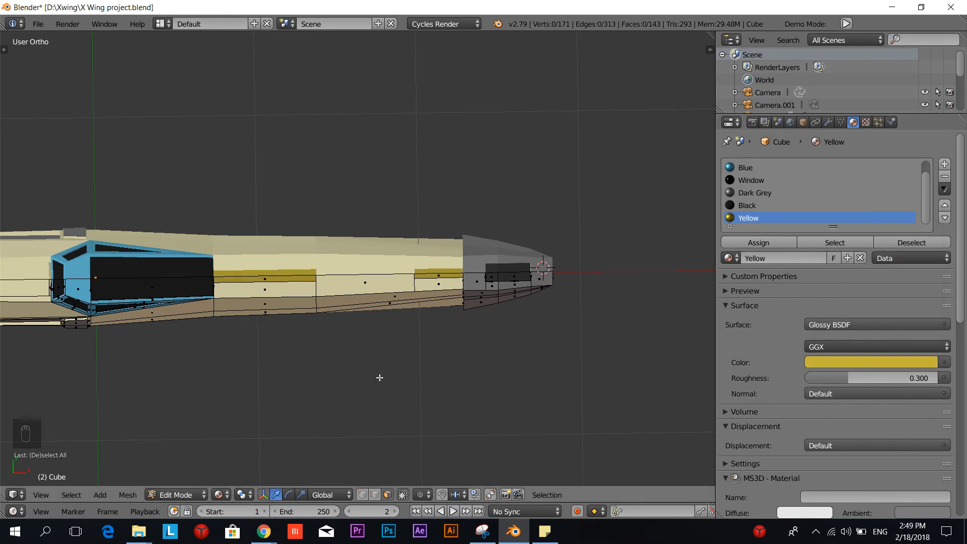
# Step: Add the existing Red material and assign it to the three stripe faces along the fuselage side between cockpit and nose
pyautogui.scroll(3, 442, 425)
pyautogui.keyDown('shift'); pyautogui.moveTo(335, 409); pyautogui.dragTo(388, 313, button='middle'); pyautogui.keyUp('shift')
pyautogui.press('a')
pyautogui.press('a')
pyautogui.rightClick(247, 277)
pyautogui.keyDown('shift'); pyautogui.rightClick(365, 285); pyautogui.keyUp('shift')
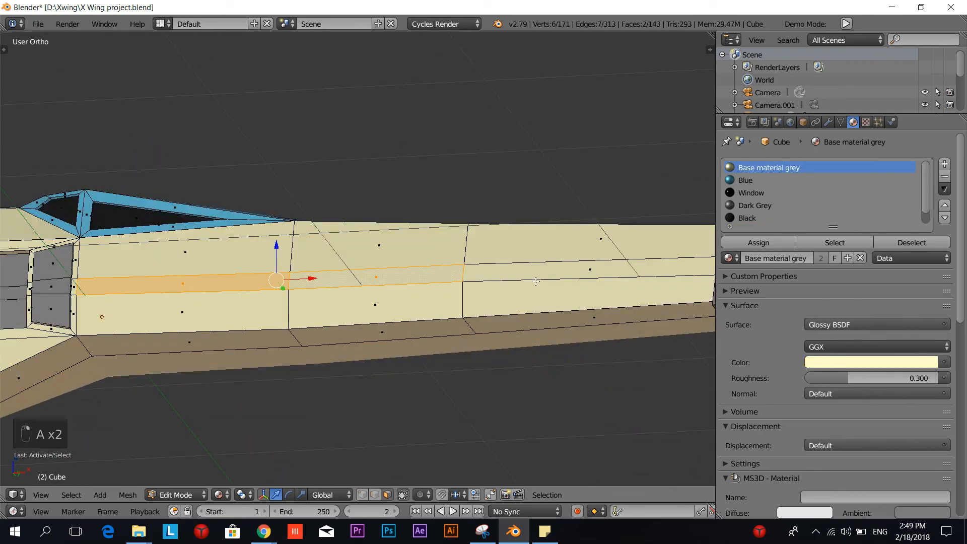
pyautogui.keyDown('shift'); pyautogui.rightClick(559, 274); pyautogui.keyUp('shift')
pyautogui.keyDown('shift'); pyautogui.moveTo(579, 337); pyautogui.dragTo(452, 388, button='middle'); pyautogui.keyUp('shift')
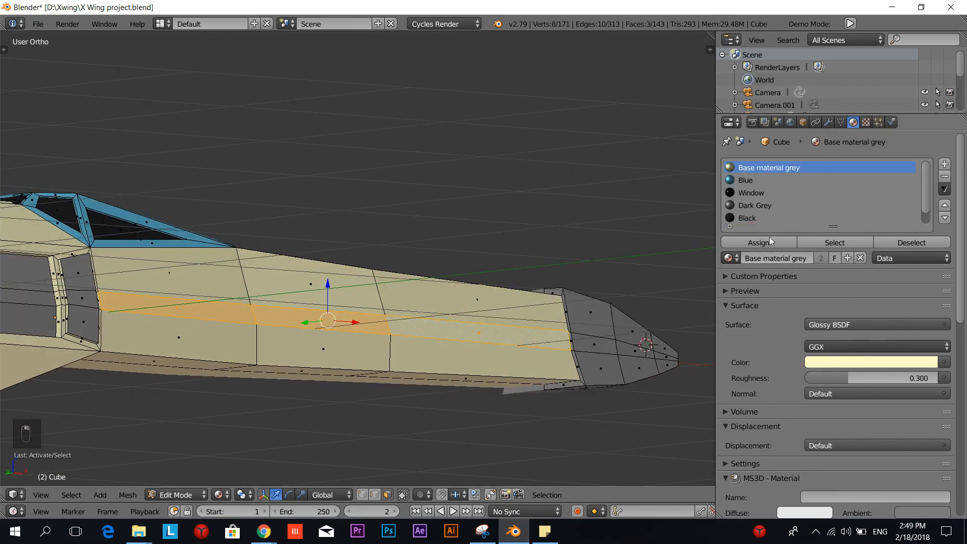
pyautogui.scroll(-1, 769, 196)
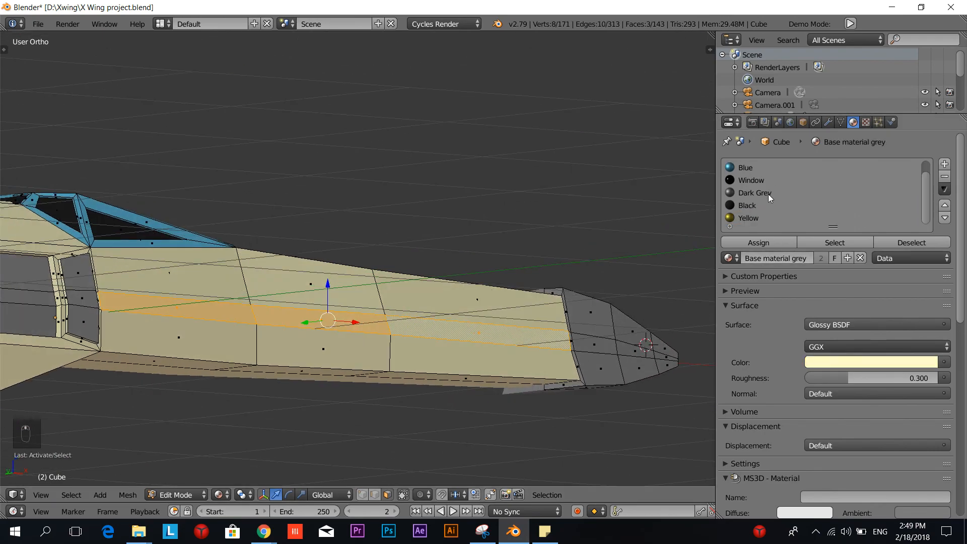
pyautogui.click(945, 165)
pyautogui.click(729, 258)
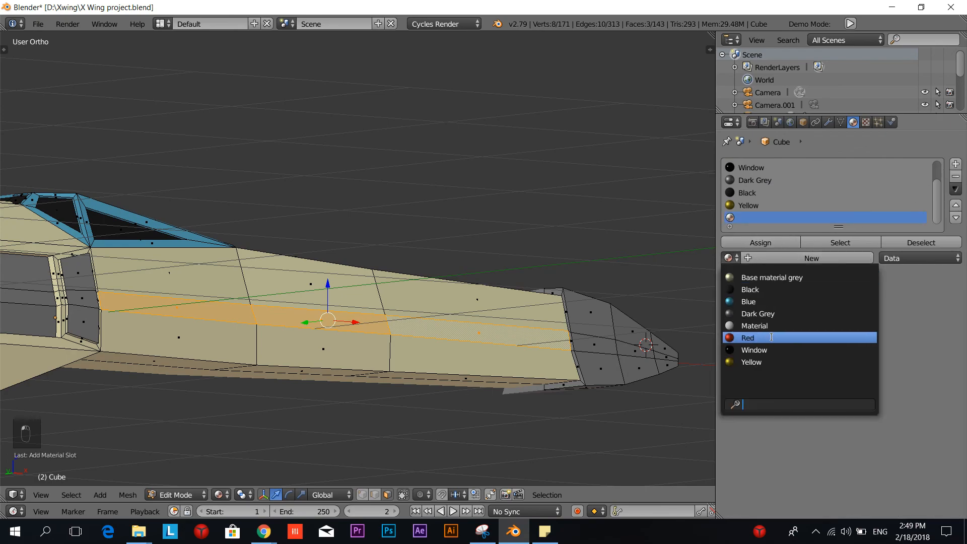
pyautogui.click(771, 337)
pyautogui.click(752, 240)
pyautogui.scroll(-6, 744, 239)
pyautogui.moveTo(393, 328); pyautogui.dragTo(466, 344, button='middle')
pyautogui.press('a')
# Step: Select the raised top strip behind the cockpit, including its sloped rear face and the thin side faces along it
pyautogui.scroll(-4, 351, 351)
pyautogui.scroll(2, 274, 371)
pyautogui.keyDown('shift'); pyautogui.moveTo(267, 327); pyautogui.dragTo(579, 302, button='middle'); pyautogui.keyUp('shift')
pyautogui.moveTo(580, 301); pyautogui.dragTo(559, 365, button='middle')
pyautogui.scroll(4, 407, 401)
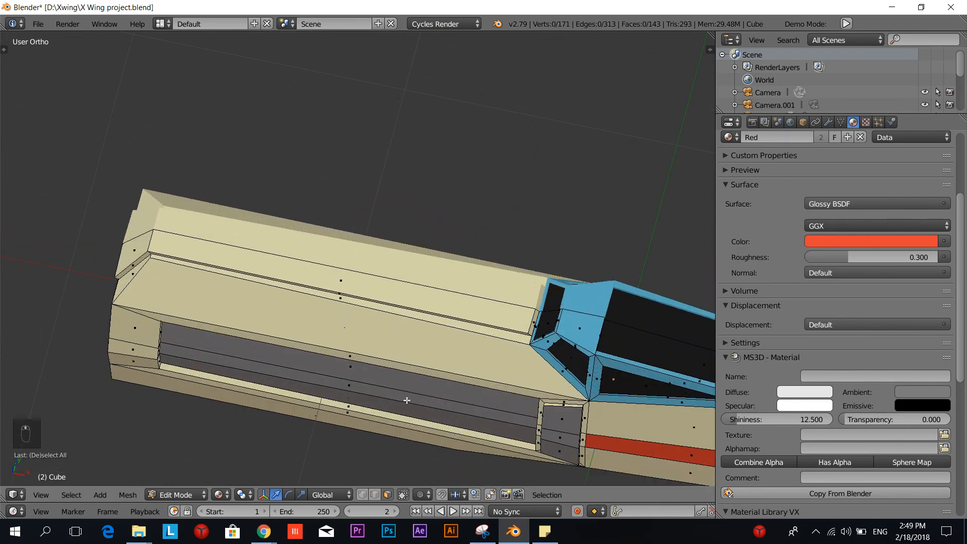
pyautogui.moveTo(407, 400); pyautogui.dragTo(539, 388, button='middle')
pyautogui.scroll(3, 503, 378)
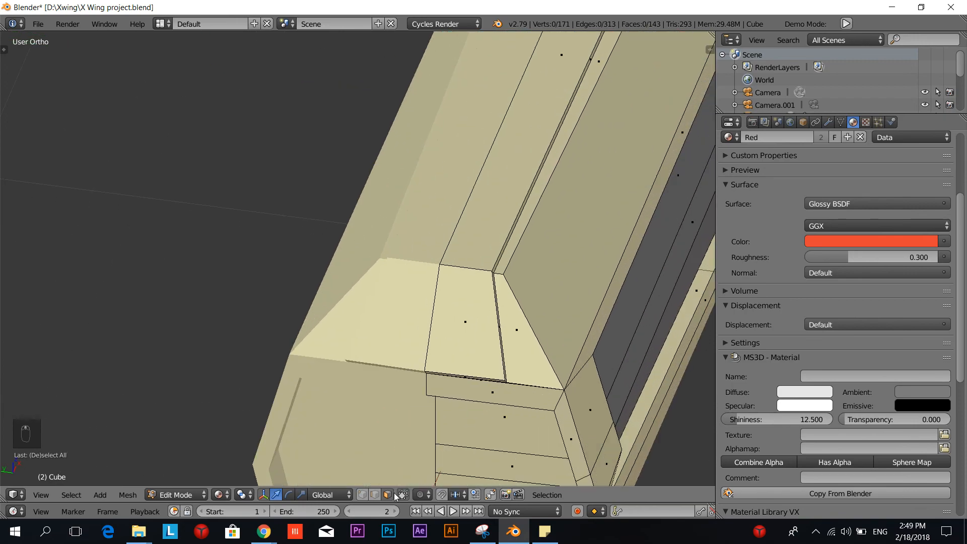
pyautogui.rightClick(476, 336)
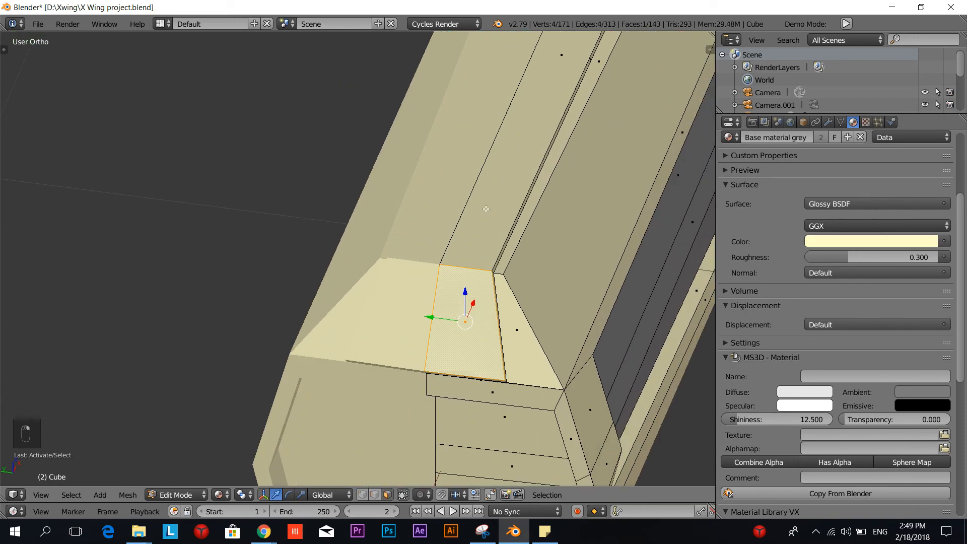
pyautogui.keyDown('shift'); pyautogui.rightClick(496, 203); pyautogui.keyUp('shift')
pyautogui.moveTo(552, 179); pyautogui.dragTo(437, 137, button='middle')
pyautogui.keyDown('shift'); pyautogui.rightClick(391, 134); pyautogui.keyUp('shift')
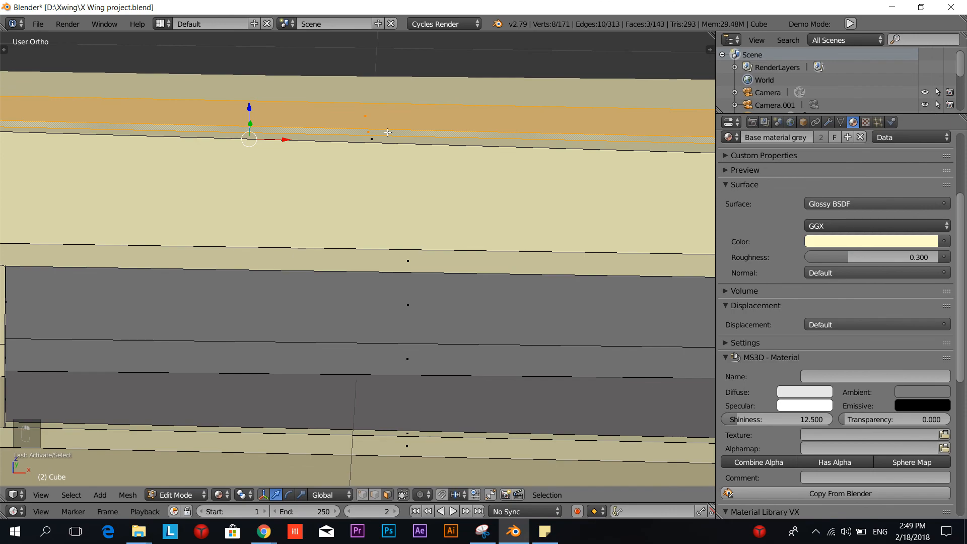
pyautogui.scroll(-4, 500, 161)
pyautogui.keyDown('shift'); pyautogui.rightClick(561, 193); pyautogui.keyUp('shift')
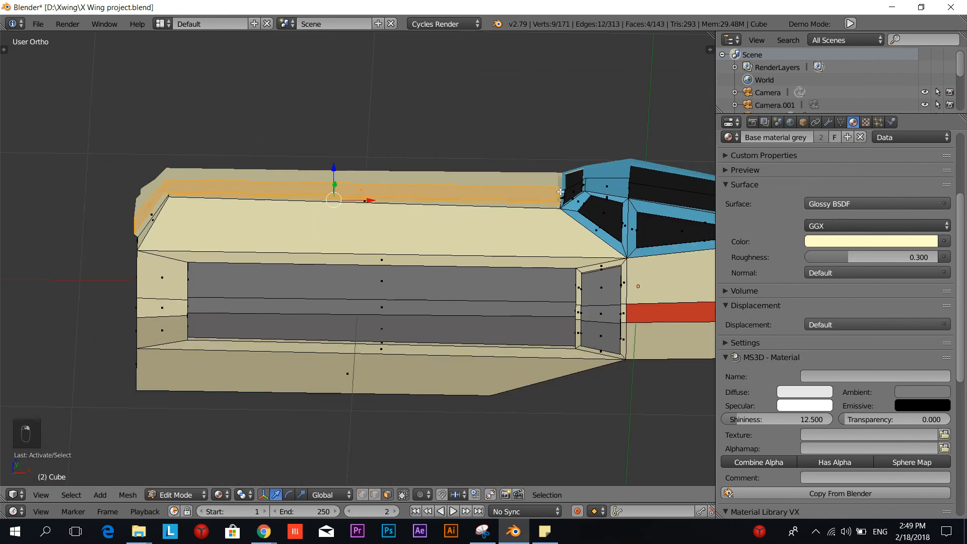
pyautogui.keyDown('shift'); pyautogui.moveTo(229, 252); pyautogui.dragTo(450, 254, button='middle'); pyautogui.keyUp('shift')
pyautogui.scroll(4, 393, 194)
pyautogui.keyDown('shift'); pyautogui.rightClick(391, 178); pyautogui.keyUp('shift')
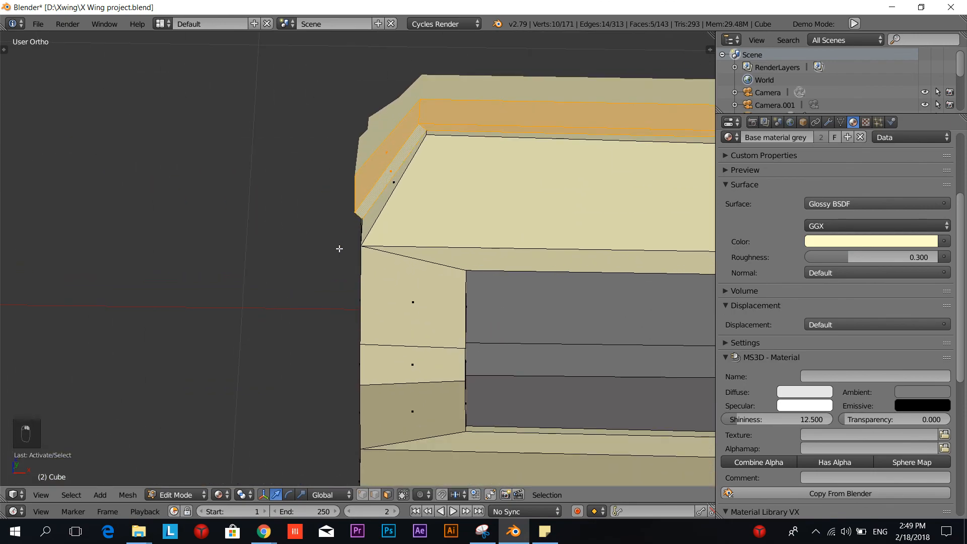
# Step: Add the four recessed back-wall faces at the fuselage's rear end to the selection and assign the Dark Grey material
pyautogui.moveTo(339, 249); pyautogui.dragTo(421, 246, button='middle')
pyautogui.keyDown('shift'); pyautogui.rightClick(576, 205); pyautogui.keyUp('shift')
pyautogui.keyDown('shift'); pyautogui.rightClick(583, 260); pyautogui.keyUp('shift')
pyautogui.keyDown('shift'); pyautogui.rightClick(581, 307); pyautogui.keyUp('shift')
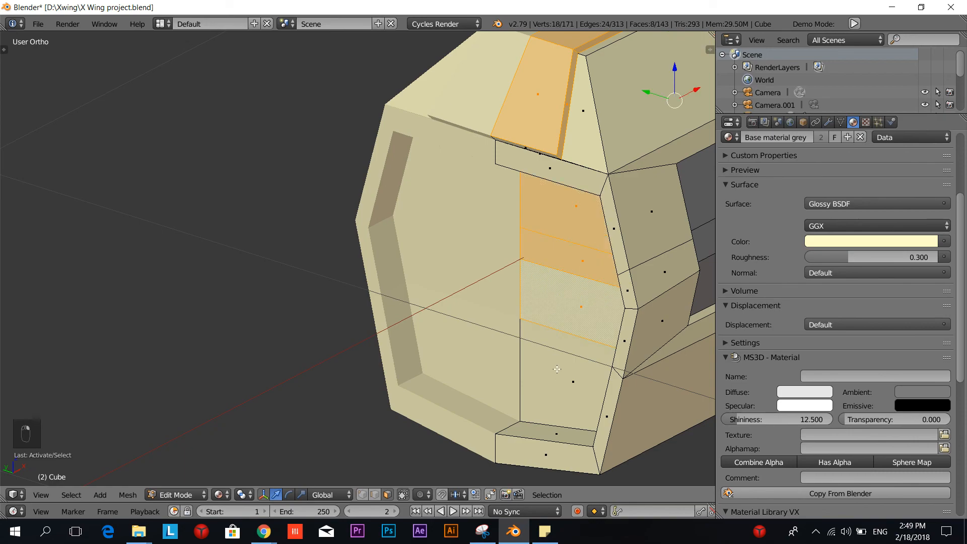
pyautogui.keyDown('shift'); pyautogui.rightClick(573, 382); pyautogui.keyUp('shift')
pyautogui.scroll(3, 785, 166)
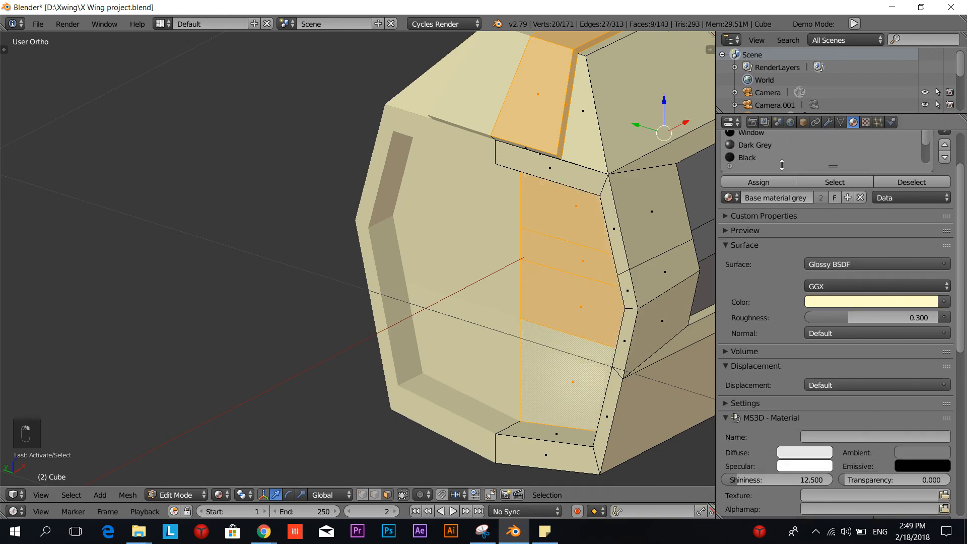
pyautogui.click(755, 144)
pyautogui.click(751, 178)
pyautogui.scroll(-1, 751, 178)
pyautogui.scroll(-4, 655, 241)
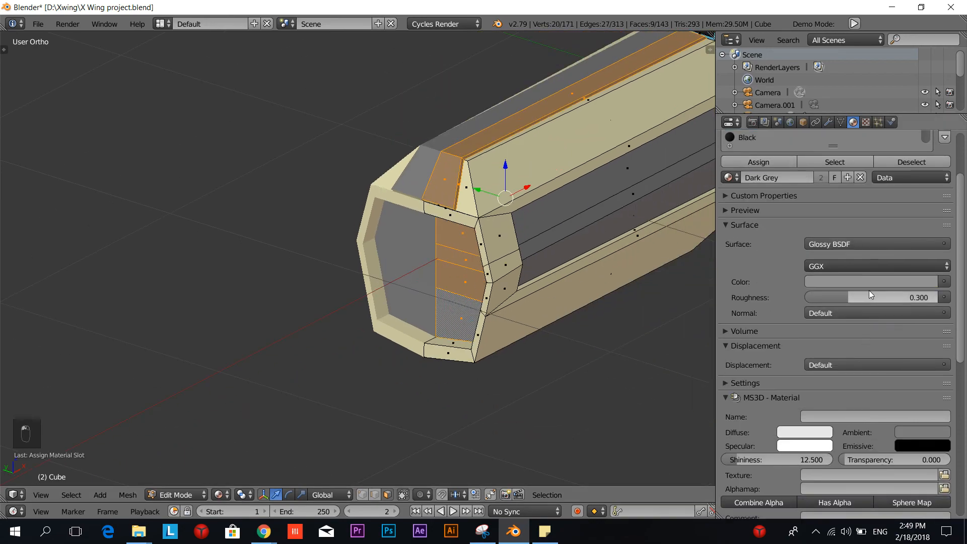
# Step: Lighten the Dark Grey material's color, clear the face selection and leave Edit Mode
pyautogui.click(876, 282)
pyautogui.moveTo(928, 140); pyautogui.dragTo(927, 131)
pyautogui.press('a')
pyautogui.scroll(-5, 426, 262)
pyautogui.moveTo(484, 306); pyautogui.dragTo(429, 382, button='middle')
pyautogui.press('Tab')
pyautogui.click(276, 381)
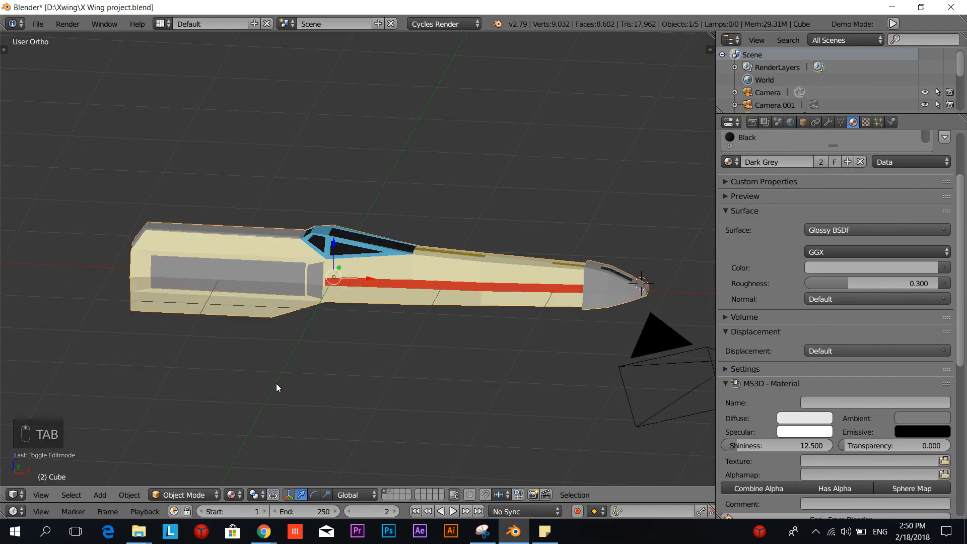
# Step: Unhide all parts of the X-Wing and inspect the colored fuselage around the cockpit
pyautogui.moveTo(276, 382); pyautogui.dragTo(330, 410, button='middle')
pyautogui.keyDown('shift'); pyautogui.moveTo(308, 392); pyautogui.dragTo(449, 222, button='middle'); pyautogui.keyUp('shift')
pyautogui.scroll(3, 438, 369)
pyautogui.hotkey('alt', 'h')
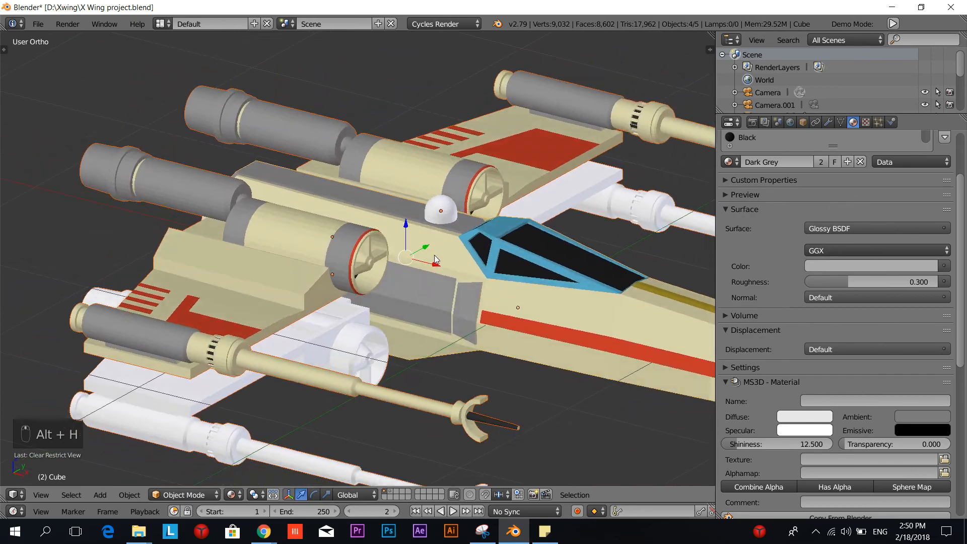
pyautogui.scroll(3, 449, 222)
pyautogui.keyDown('shift'); pyautogui.moveTo(526, 300); pyautogui.dragTo(325, 289, button='middle'); pyautogui.keyUp('shift')
pyautogui.scroll(-4, 380, 277)
pyautogui.scroll(4, 326, 288)
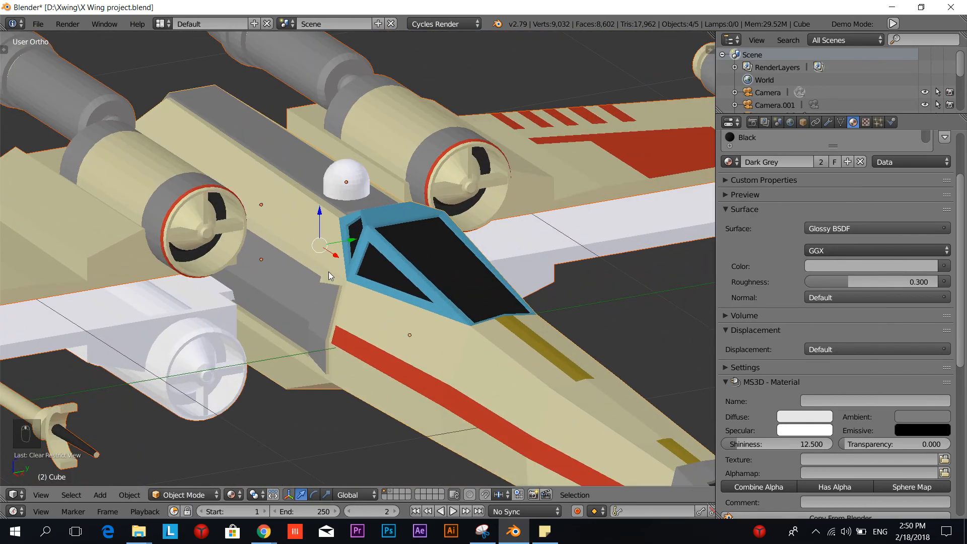
# Step: Hide the wings, engines and fuselage, and select the white dome behind the cockpit
pyautogui.rightClick(321, 276)
pyautogui.press('h')
pyautogui.press('h')
pyautogui.press('h')
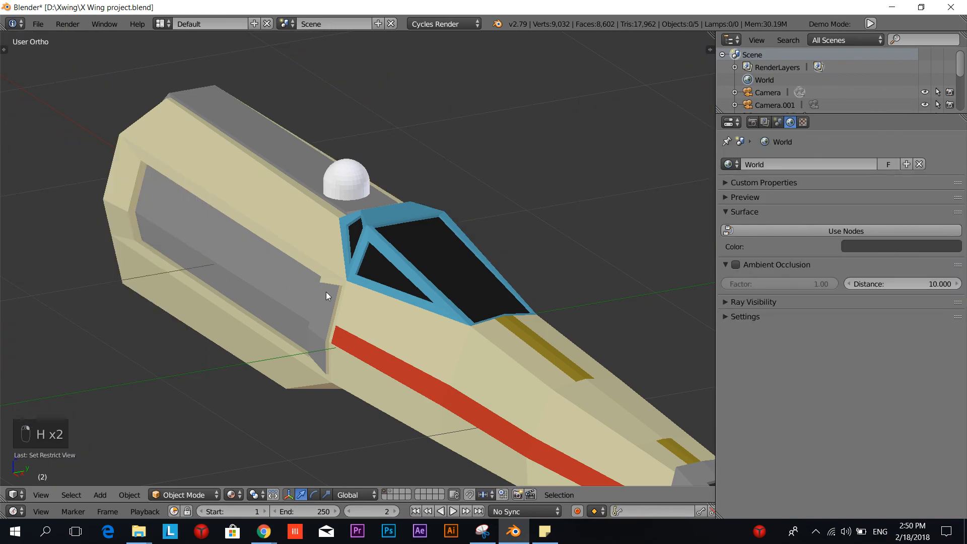
pyautogui.rightClick(347, 202)
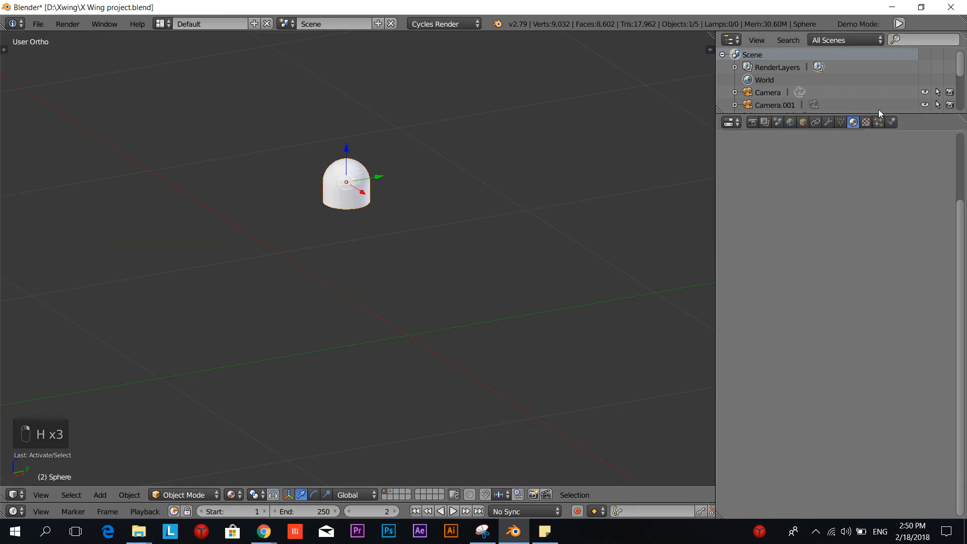
# Step: Edit the dome's mesh, add a new material and set its color to light grey with R, G and B at 0.635
pyautogui.press('Tab')
pyautogui.click(479, 231)
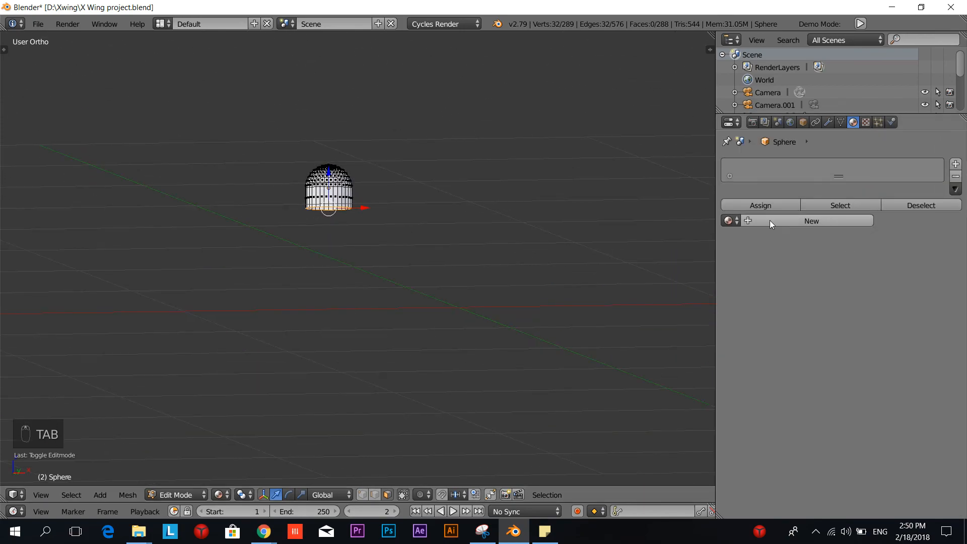
pyautogui.click(770, 220)
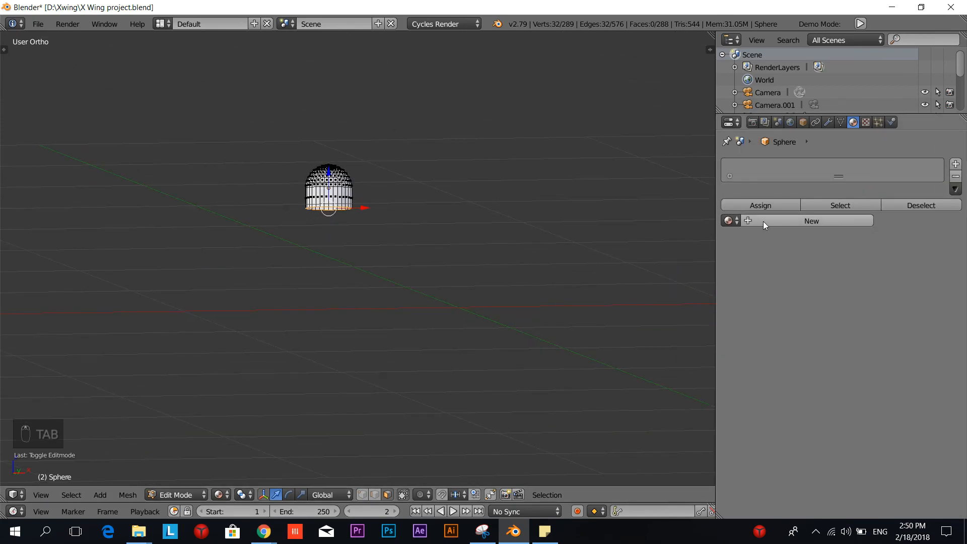
pyautogui.click(731, 219)
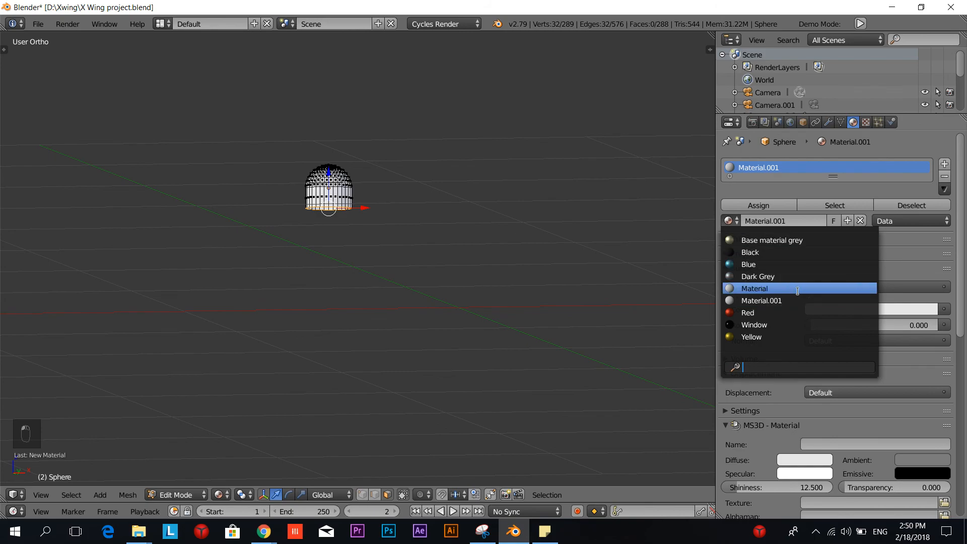
pyautogui.click(885, 311)
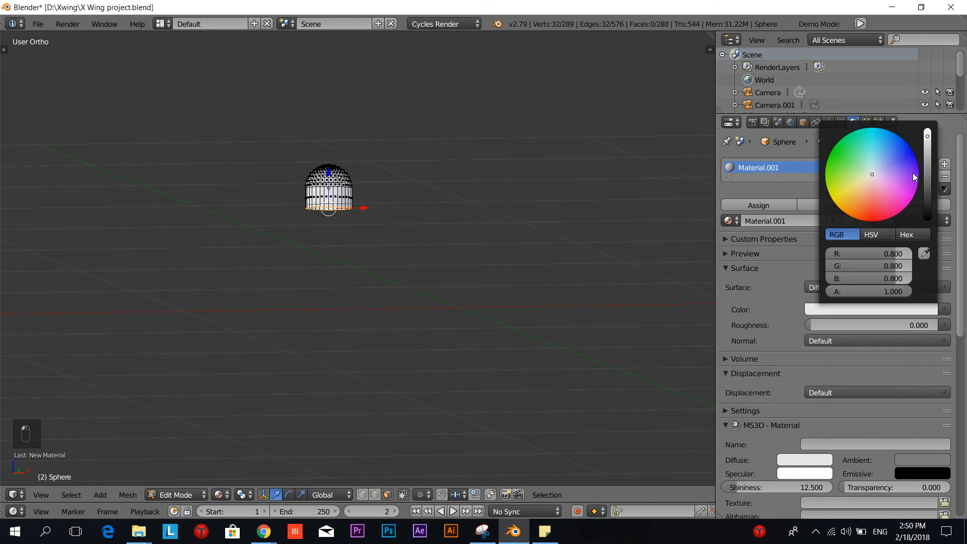
pyautogui.moveTo(928, 161); pyautogui.dragTo(927, 180)
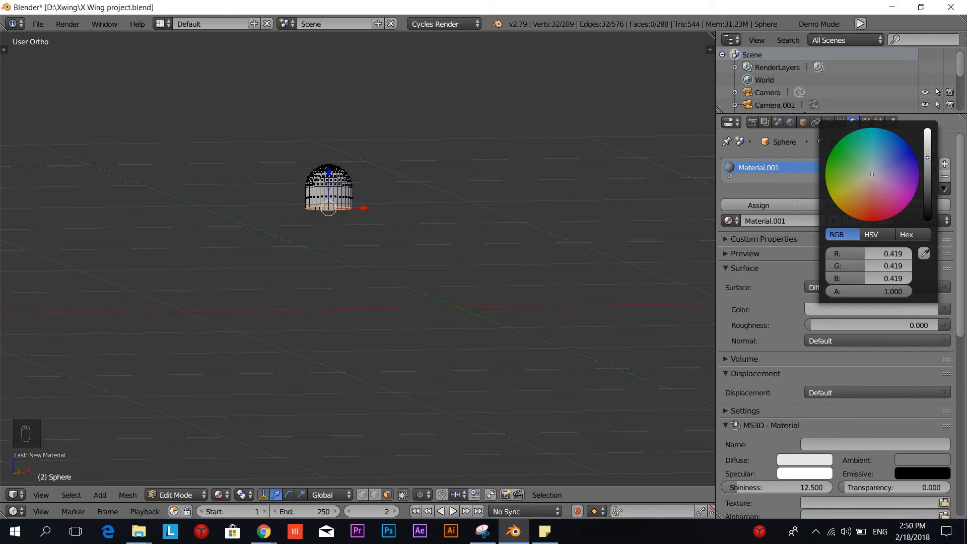
pyautogui.keyDown('shift'); pyautogui.scroll(2, 459, 233); pyautogui.keyUp('shift')
pyautogui.click(838, 308)
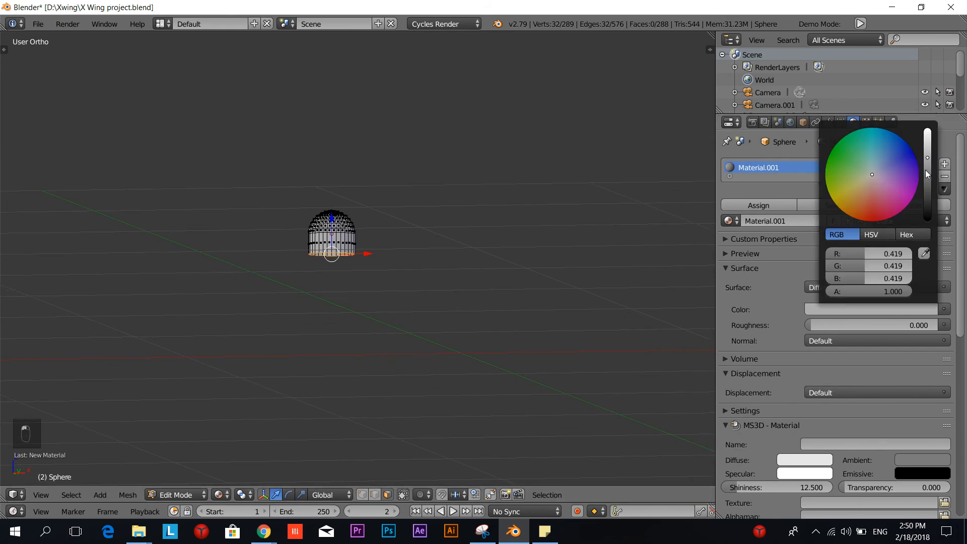
pyautogui.moveTo(927, 151); pyautogui.dragTo(927, 144)
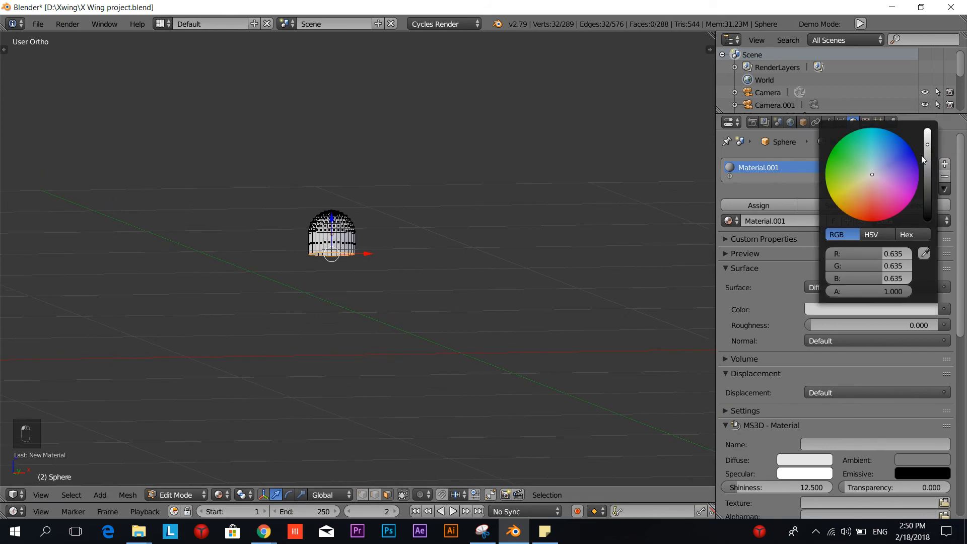
# Step: Give the dome's grey material a Glossy BSDF surface with roughness 0.3
pyautogui.click(809, 287)
pyautogui.click(813, 108)
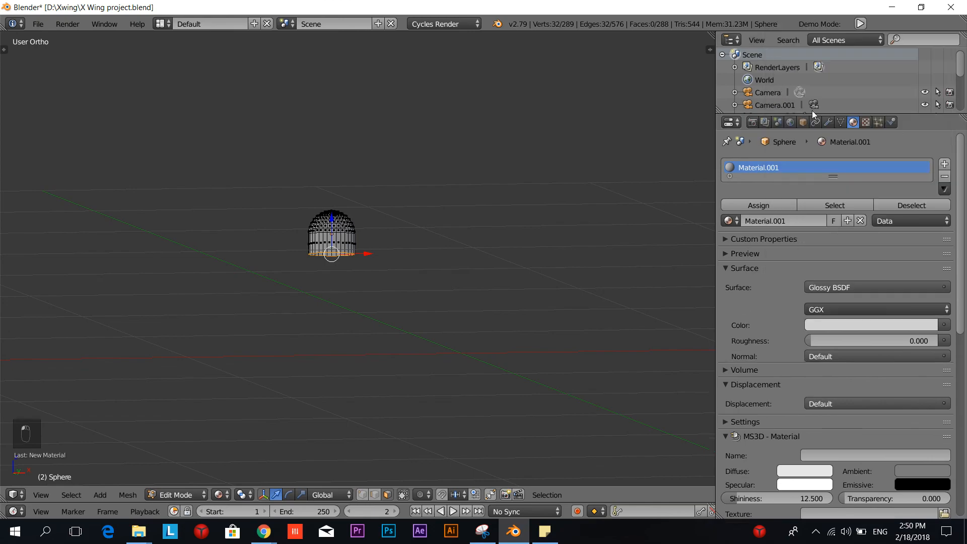
pyautogui.click(861, 337)
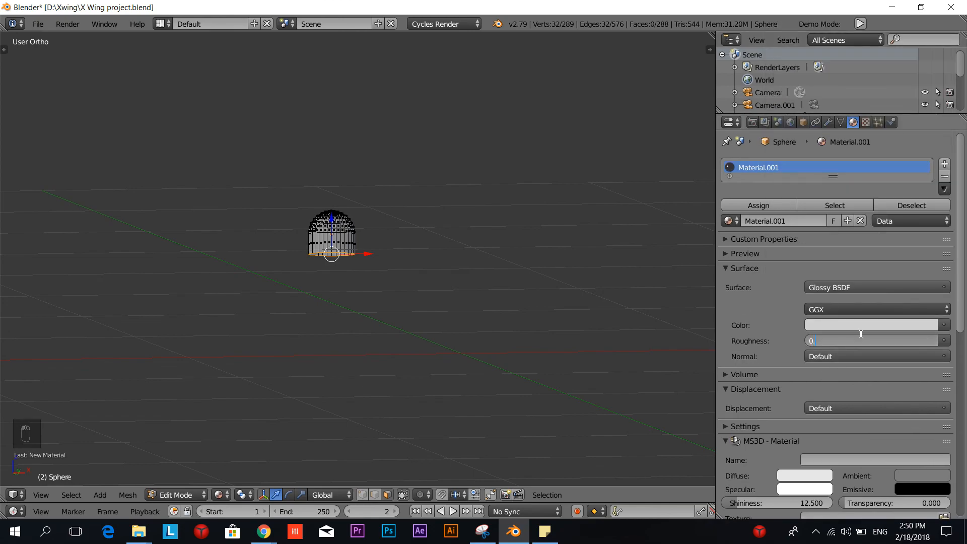
pyautogui.write('3')
pyautogui.press('Return')
pyautogui.scroll(3, 508, 269)
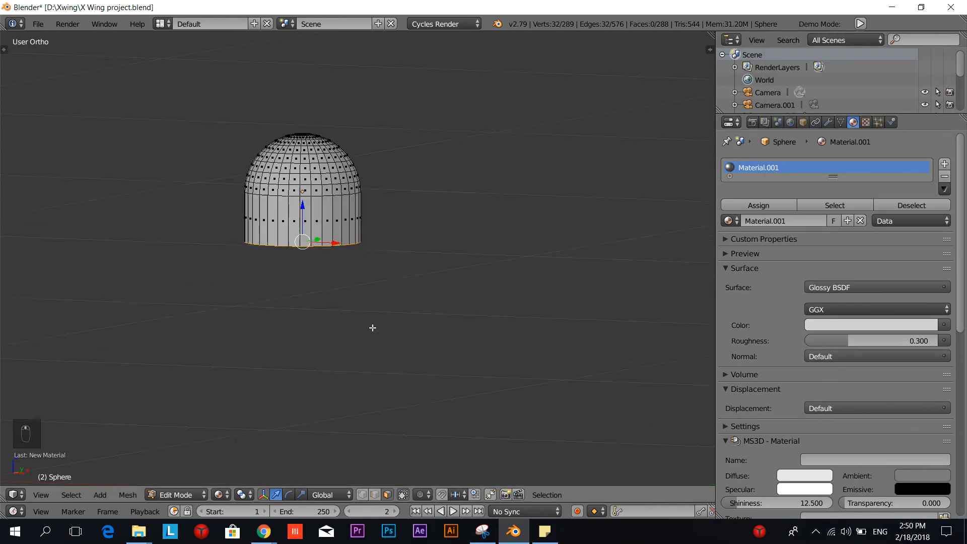
pyautogui.keyDown('shift'); pyautogui.moveTo(358, 313); pyautogui.dragTo(379, 376, button='middle'); pyautogui.keyUp('shift')
# Step: Switch to Chrome and open the X Wing Game Fighter image to check the dome's markings, returning to Blender
pyautogui.hotkey('alt', 'Tab')
pyautogui.scroll(-5, 381, 381)
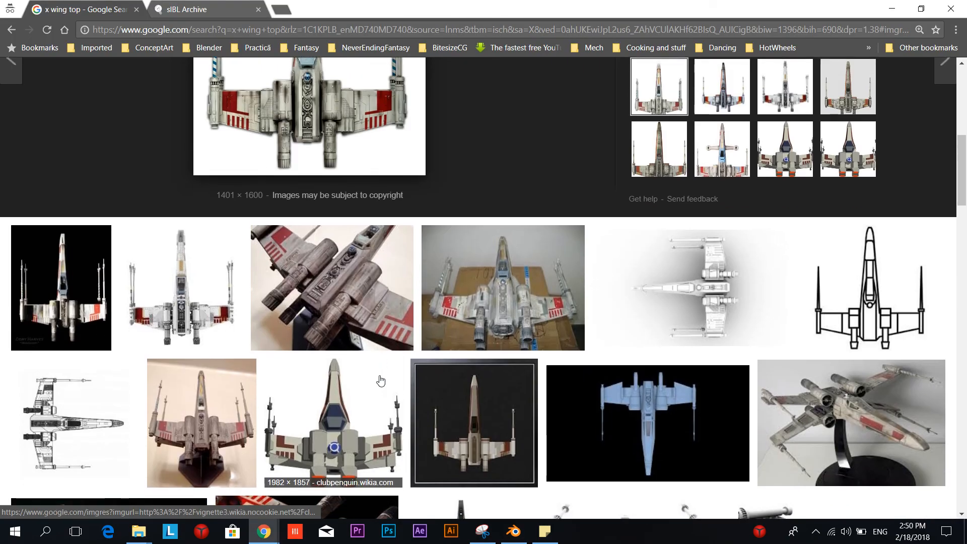
pyautogui.click(380, 381)
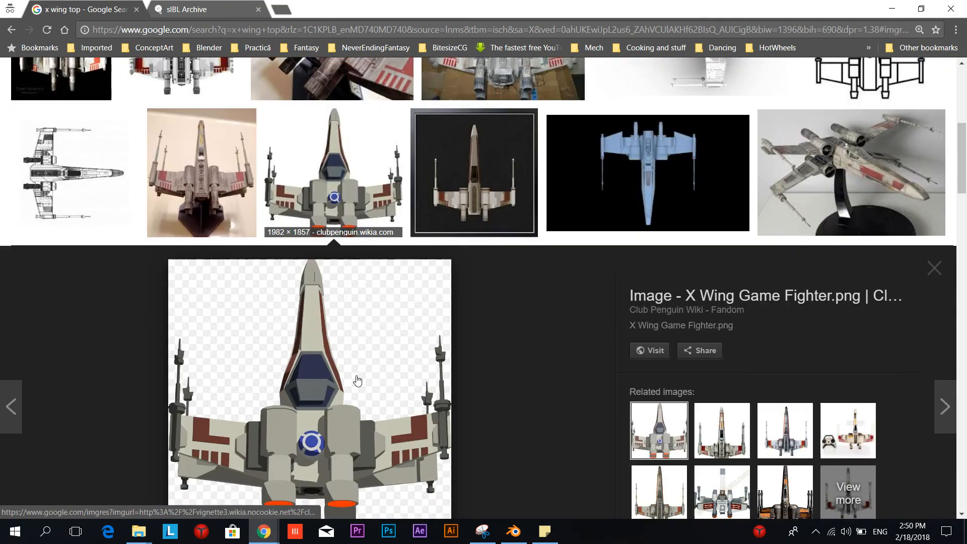
pyautogui.hotkey('alt', 'Tab')
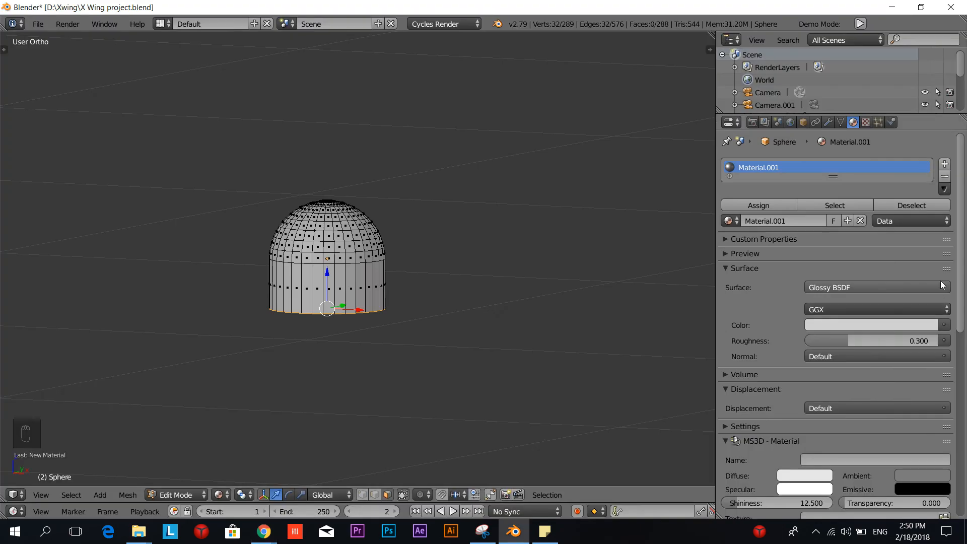
# Step: Deselect the dome's faces and add a second new material with a Glossy BSDF surface
pyautogui.press('a')
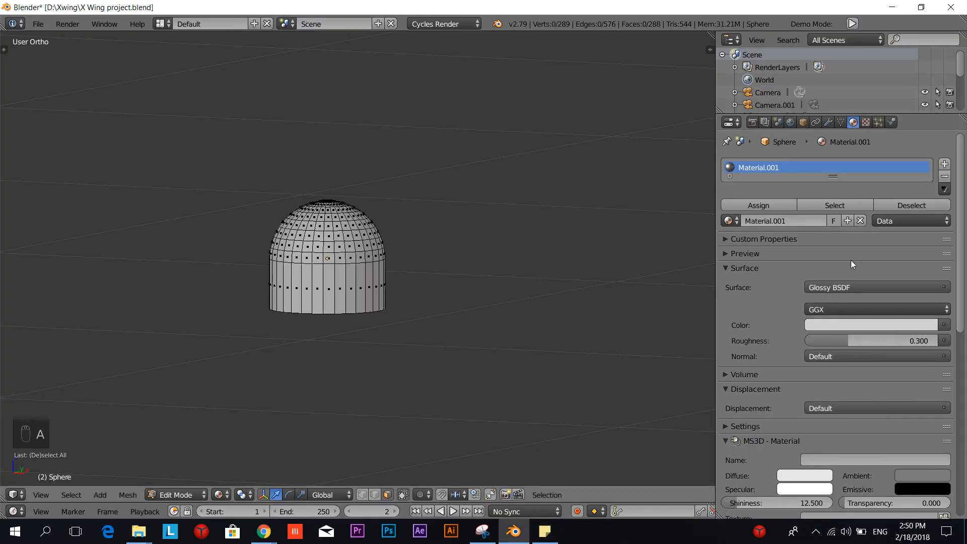
pyautogui.click(945, 164)
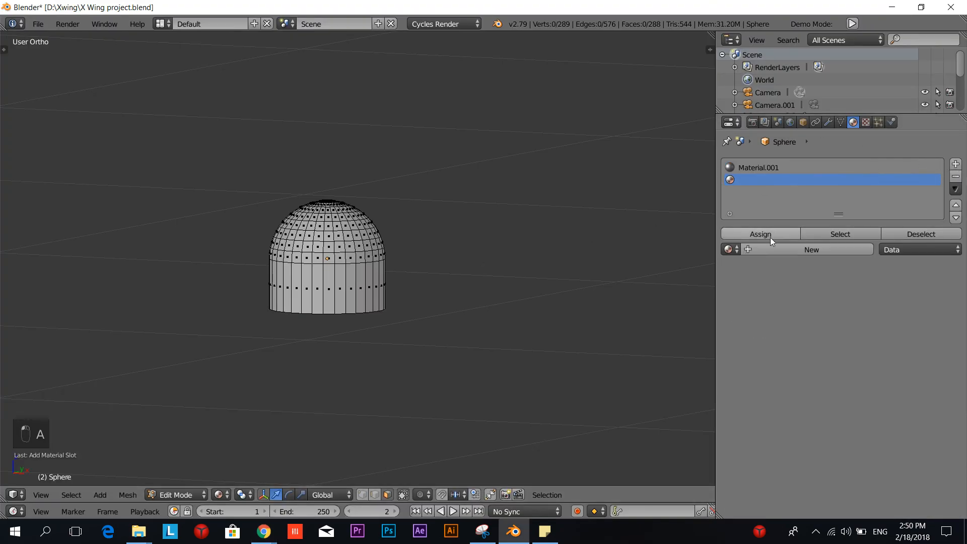
pyautogui.click(783, 249)
pyautogui.click(844, 340)
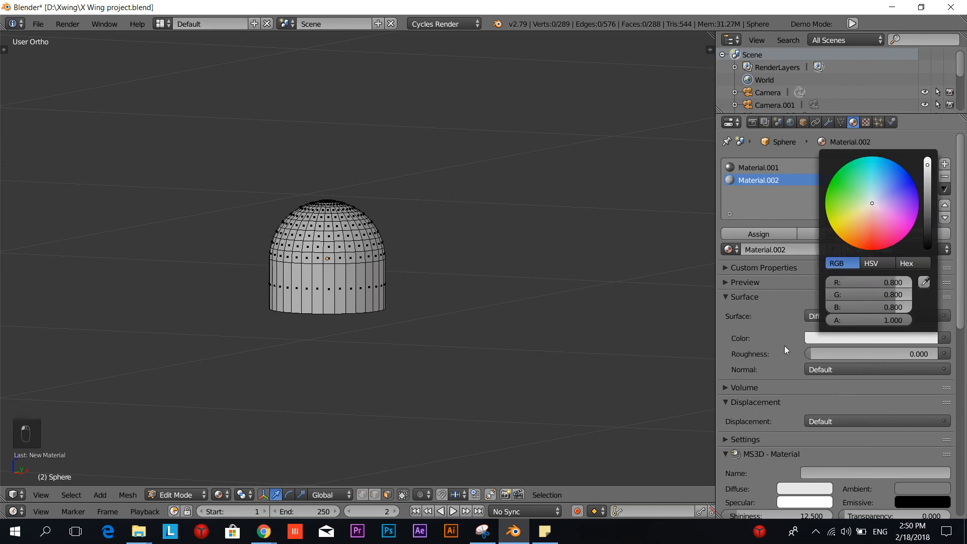
pyautogui.click(837, 316)
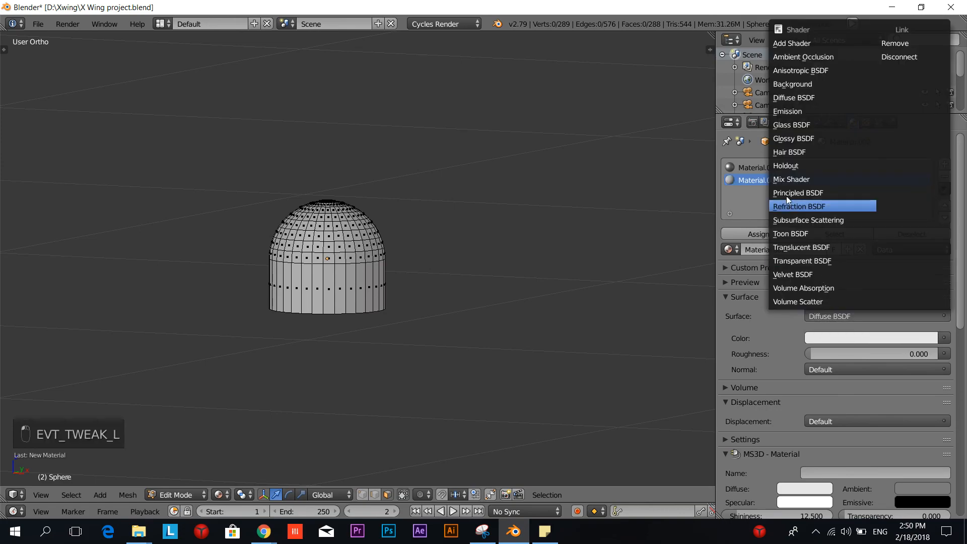
pyautogui.click(802, 138)
# Step: Set the second dome material to blue with R 0.025, G 0.129, B 0.800 and roughness 0.3, checking the reference image
pyautogui.click(838, 352)
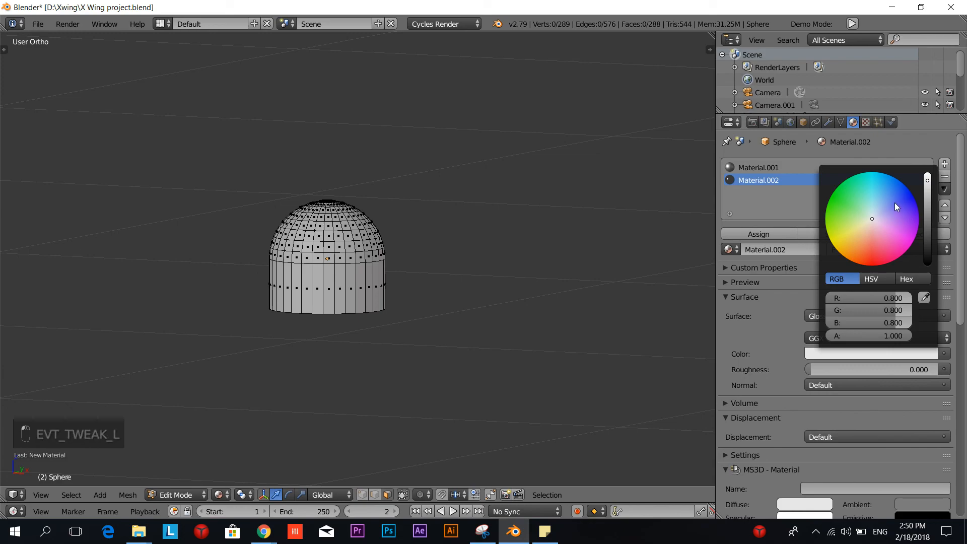
pyautogui.moveTo(894, 202)
pyautogui.mouseDown()
pyautogui.moveTo(888, 193)
pyautogui.moveTo(899, 189)
pyautogui.mouseUp()
pyautogui.hotkey('alt', 'Tab')
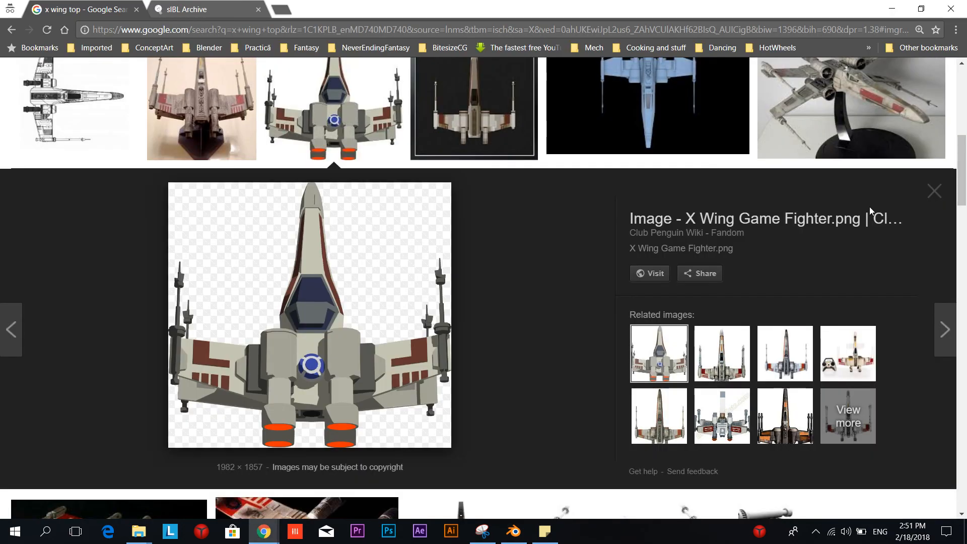
pyautogui.hotkey('alt', 'Tab')
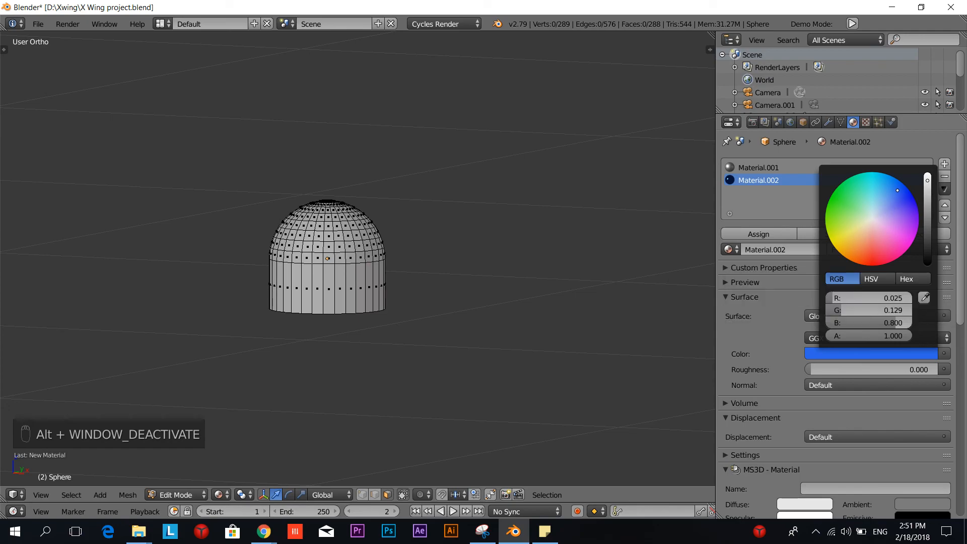
pyautogui.click(848, 368)
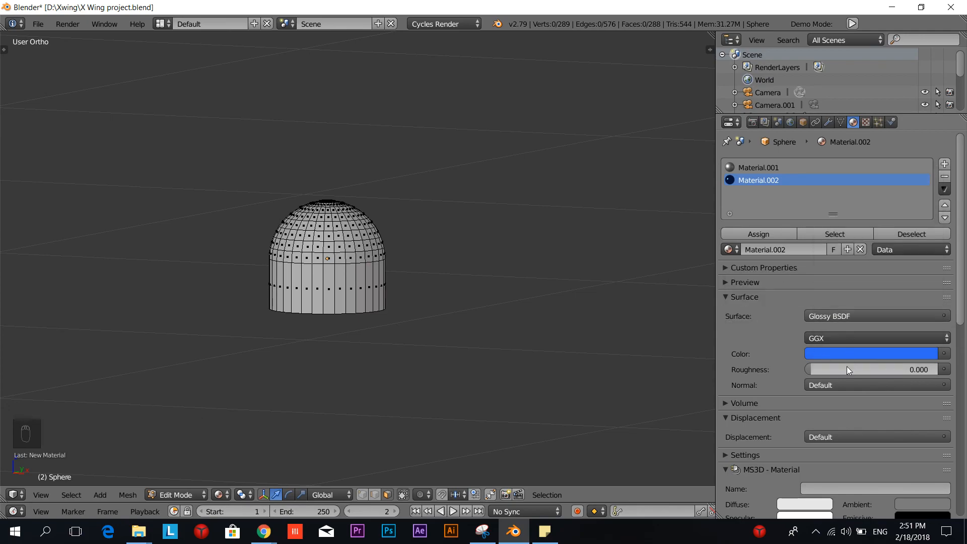
pyautogui.press('BackSpace')
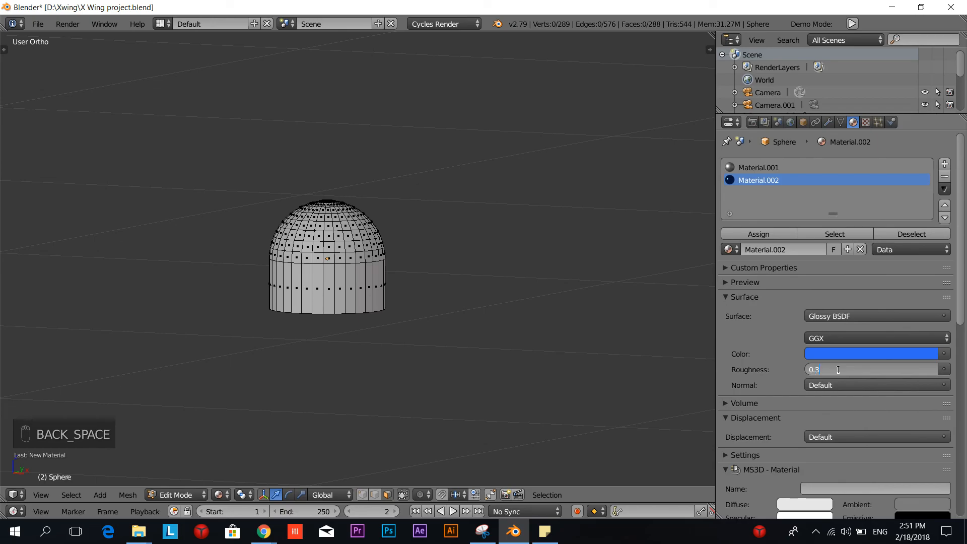
pyautogui.write('.3')
pyautogui.press('Return')
# Step: From the top view, circle-select the central faces at the dome's peak
pyautogui.scroll(-3, 558, 316)
pyautogui.press('KP_7')
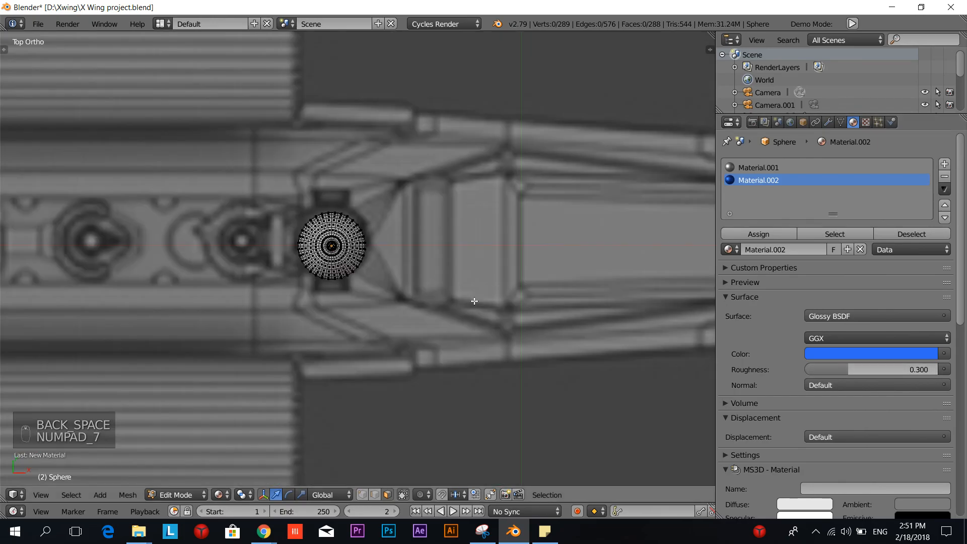
pyautogui.scroll(8, 272, 272)
pyautogui.keyDown('shift'); pyautogui.moveTo(254, 266); pyautogui.dragTo(381, 266, button='middle'); pyautogui.keyUp('shift')
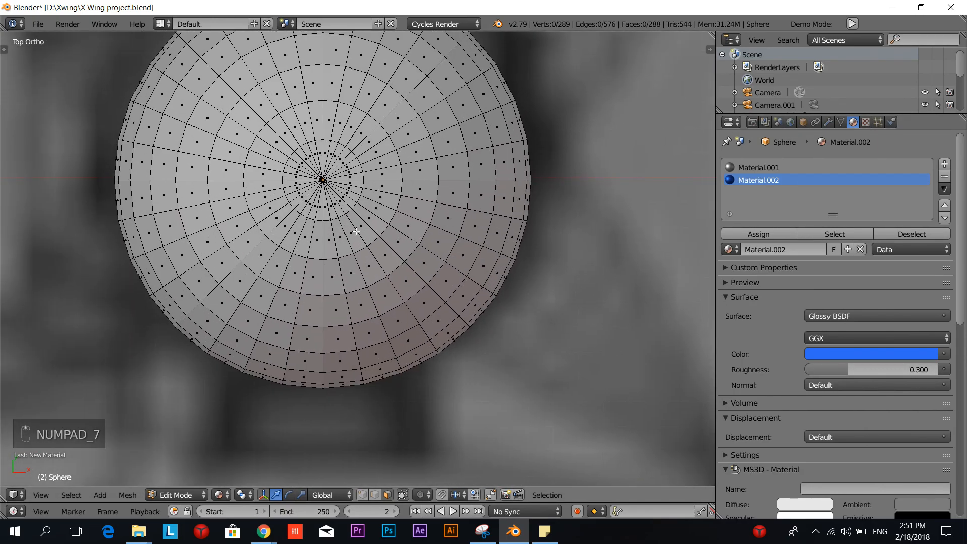
pyautogui.scroll(4, 348, 212)
pyautogui.press('c')
pyautogui.moveTo(314, 48)
pyautogui.mouseDown()
pyautogui.moveTo(288, 55)
pyautogui.moveTo(229, 156)
pyautogui.moveTo(347, 126)
pyautogui.moveTo(316, 64)
pyautogui.mouseUp()
pyautogui.moveTo(177, 90)
pyautogui.mouseDown()
pyautogui.moveTo(196, 156)
pyautogui.moveTo(227, 183)
pyautogui.mouseUp()
pyautogui.rightClick(227, 184)
# Step: Extend the selection with the next two rings of faces around the dome's center, undoing the loop selection that replaces it
pyautogui.keyDown('alt'); pyautogui.rightClick(221, 195); pyautogui.keyUp('alt')
pyautogui.scroll(-3, 221, 195)
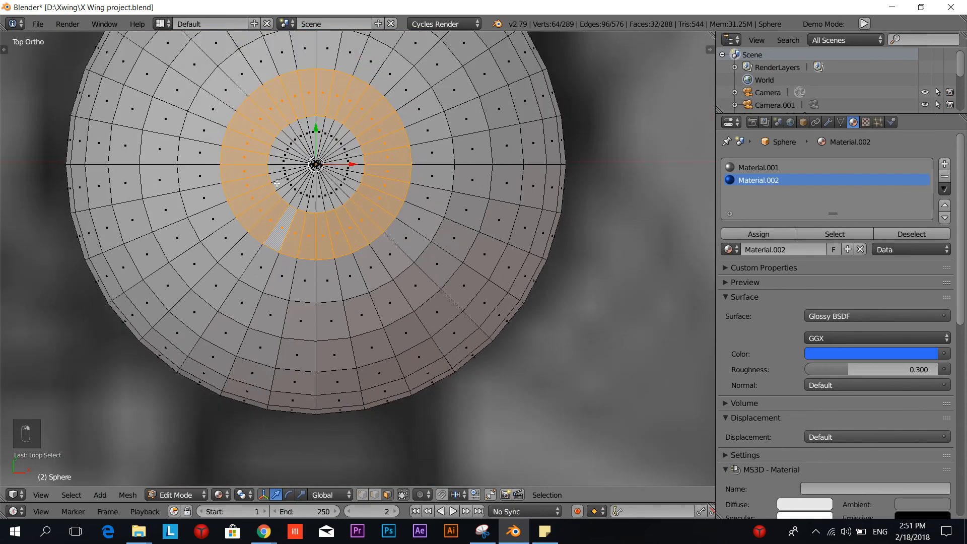
pyautogui.hotkey('ctrl', 'z')
pyautogui.keyDown('alt'); pyautogui.keyDown('shift'); pyautogui.rightClick(280, 228); pyautogui.keyUp('shift'); pyautogui.keyUp('alt')
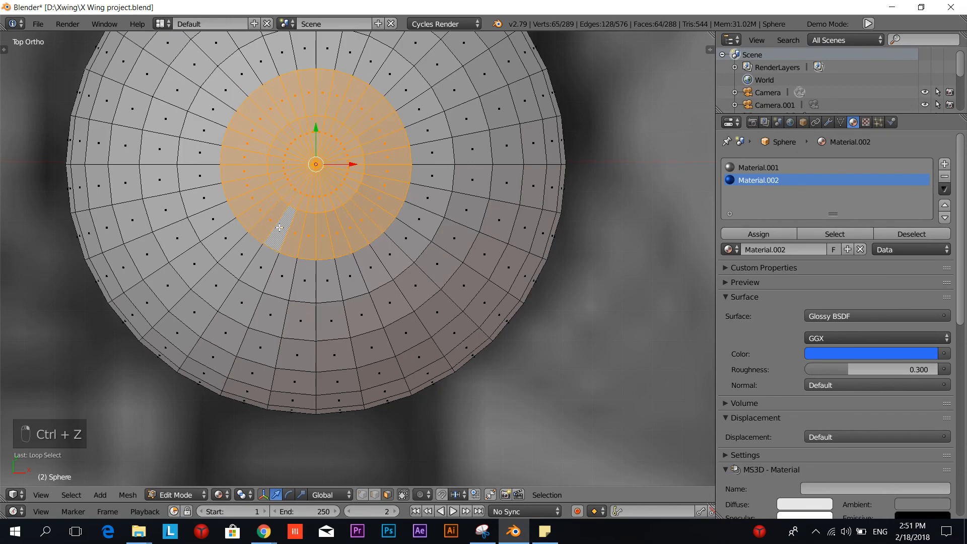
pyautogui.keyDown('alt'); pyautogui.keyDown('shift'); pyautogui.rightClick(356, 276); pyautogui.keyUp('shift'); pyautogui.keyUp('alt')
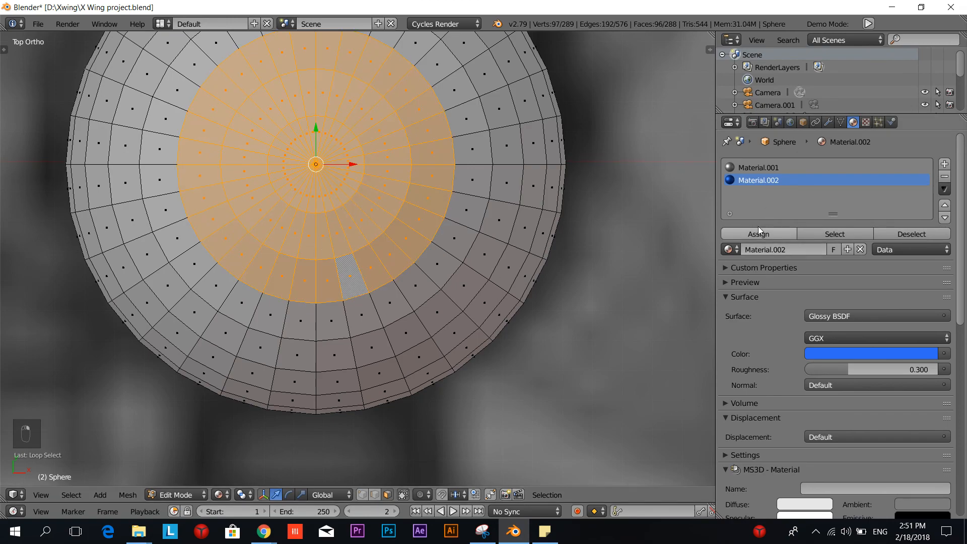
# Step: Rename the second dome material to Blue and assign it to the selected faces around the dome's peak
pyautogui.doubleClick(763, 181)
pyautogui.write('Blu')
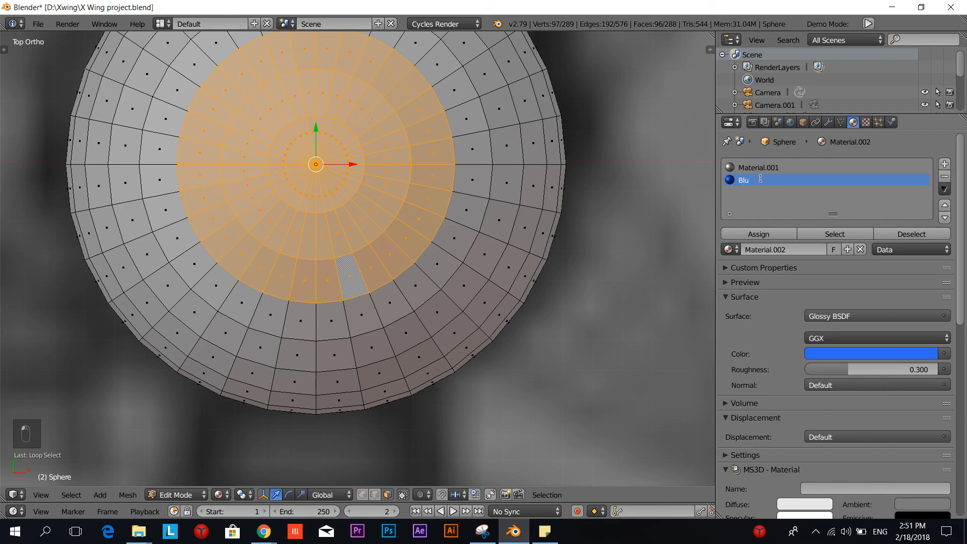
pyautogui.write('e')
pyautogui.press('Return')
pyautogui.click(756, 234)
# Step: Rename the dome's grey material to Droid Base
pyautogui.doubleClick(760, 169)
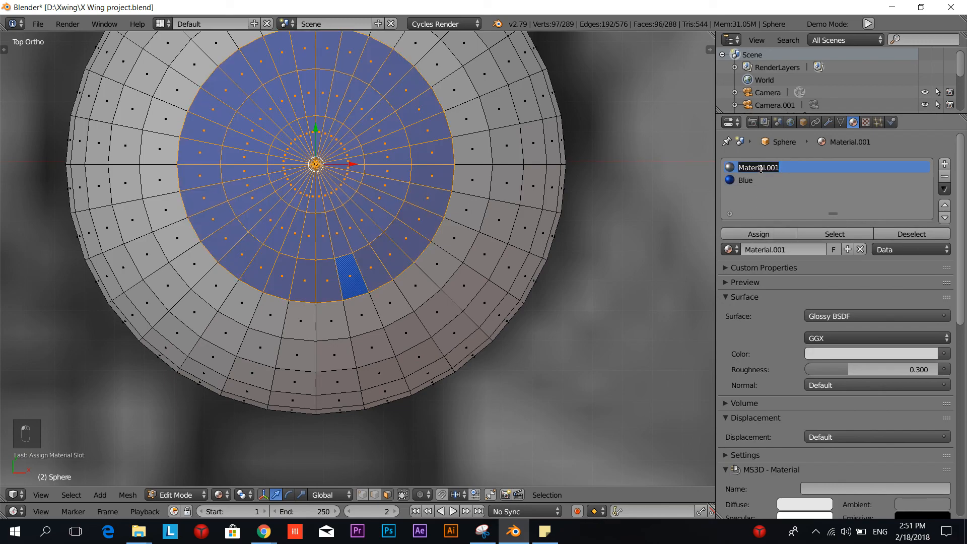
pyautogui.write('Droid Base')
pyautogui.press('Return')
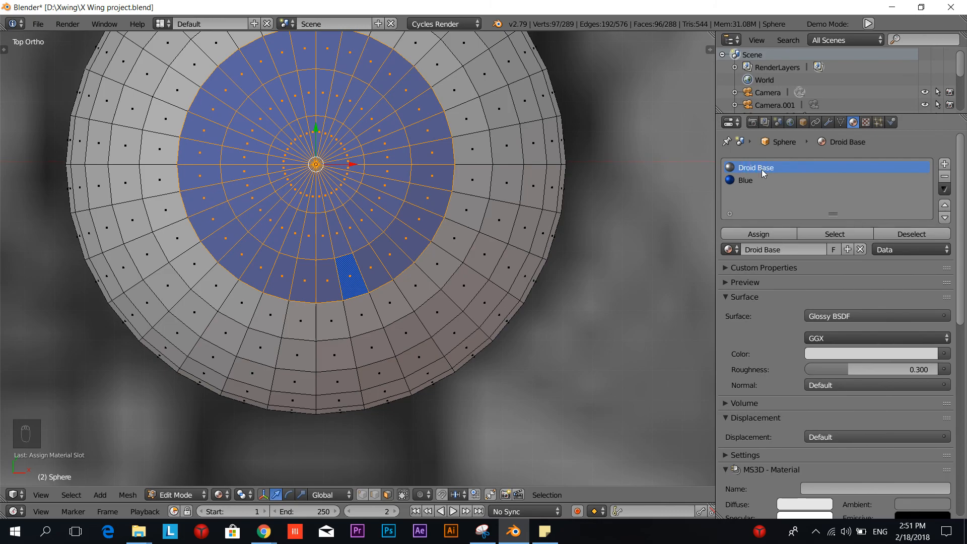
# Step: Deselect the dome's faces and darken the Blue material to R 0.021, G 0.106, B 0.644, comparing it with the reference image
pyautogui.hotkey('alt', 'Tab')
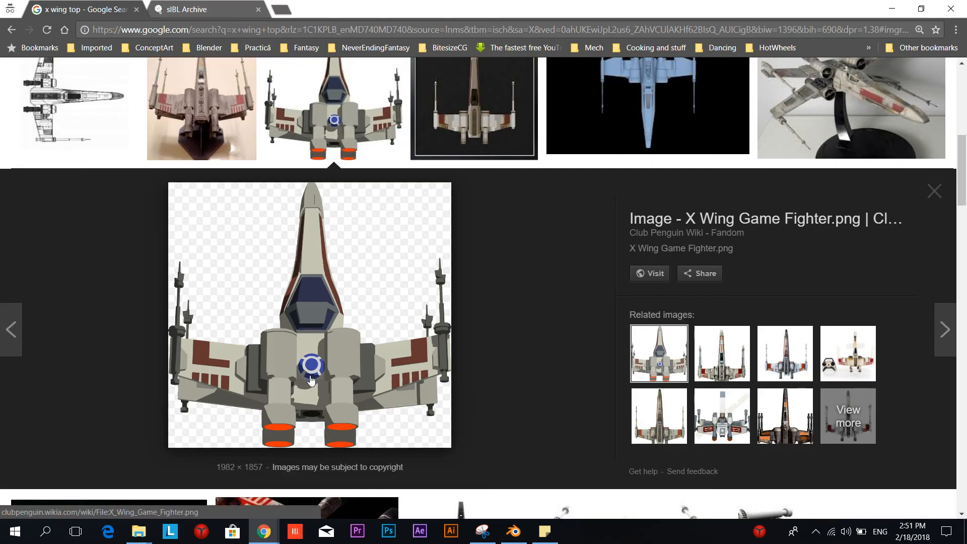
pyautogui.hotkey('alt', 'Tab')
pyautogui.press('a')
pyautogui.keyDown('shift'); pyautogui.moveTo(446, 406); pyautogui.dragTo(479, 346, button='middle'); pyautogui.keyUp('shift')
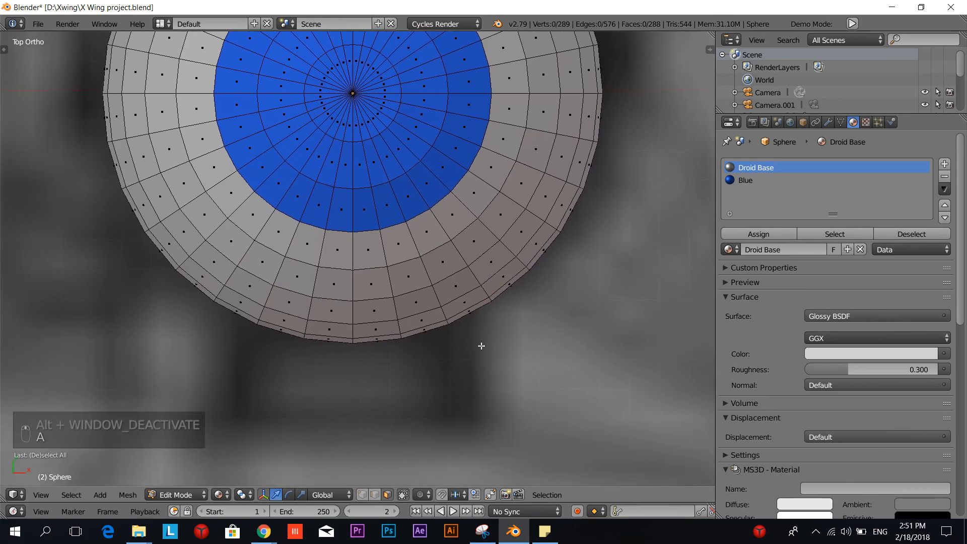
pyautogui.click(744, 179)
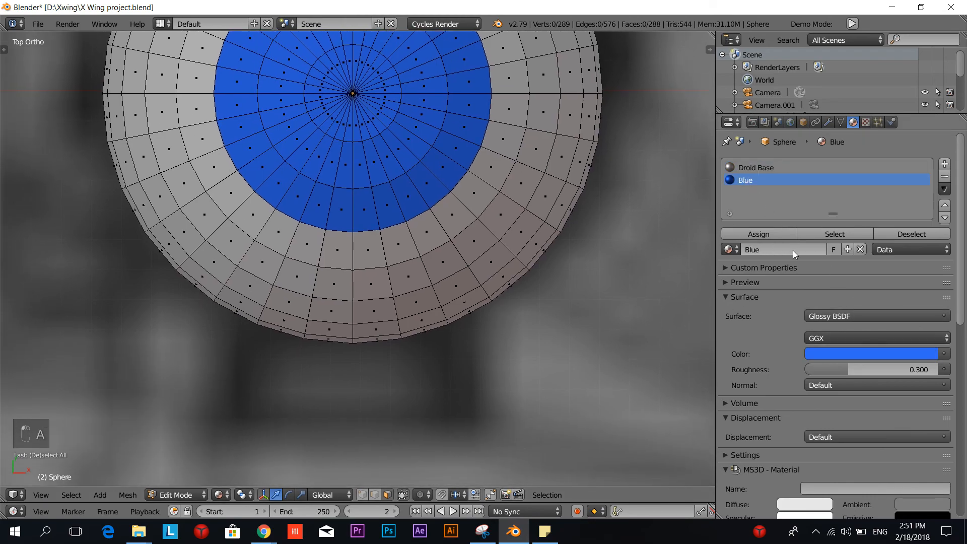
pyautogui.click(868, 352)
pyautogui.hotkey('alt', 'Tab')
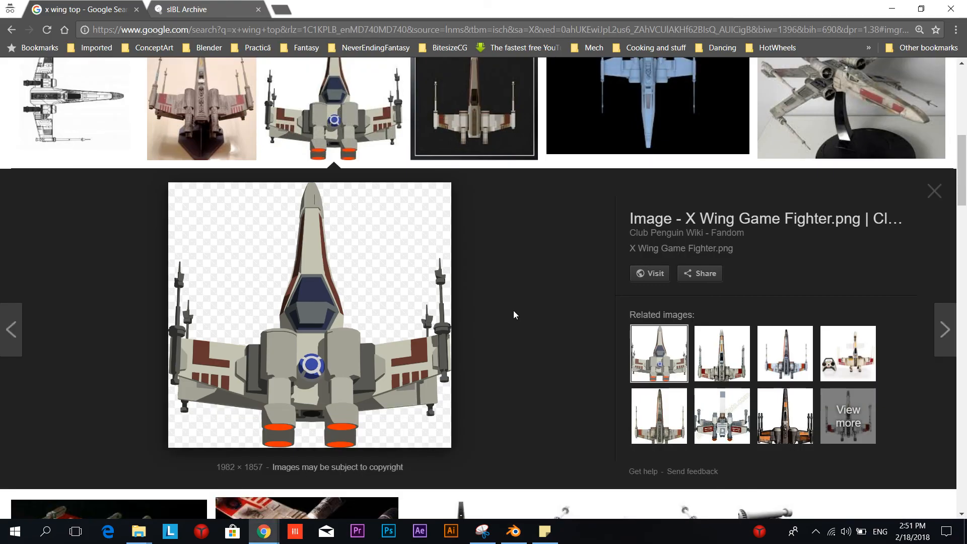
pyautogui.hotkey('alt', 'Tab')
pyautogui.click(907, 353)
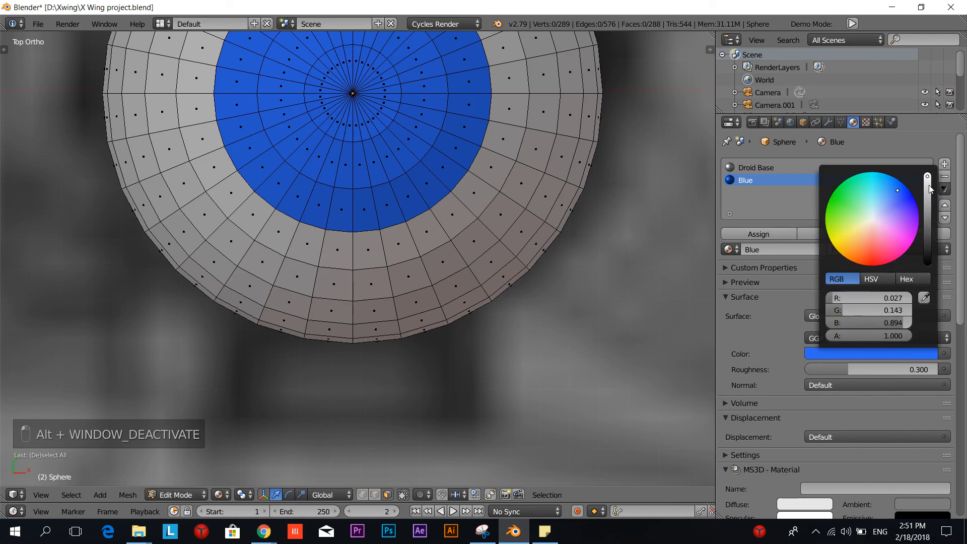
pyautogui.moveTo(928, 176); pyautogui.dragTo(927, 187)
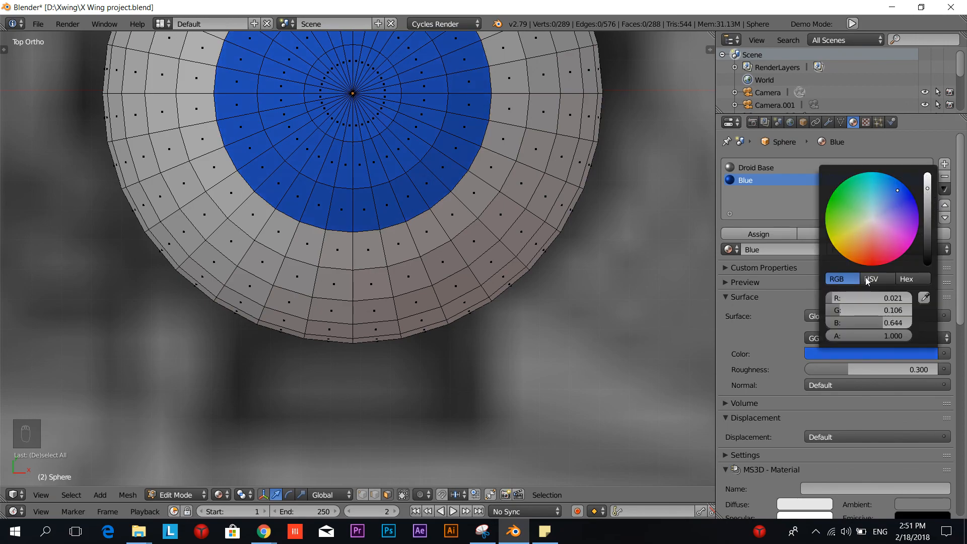
# Step: Show the material preview and set the Blue material's roughness to 0.5
pyautogui.click(863, 368)
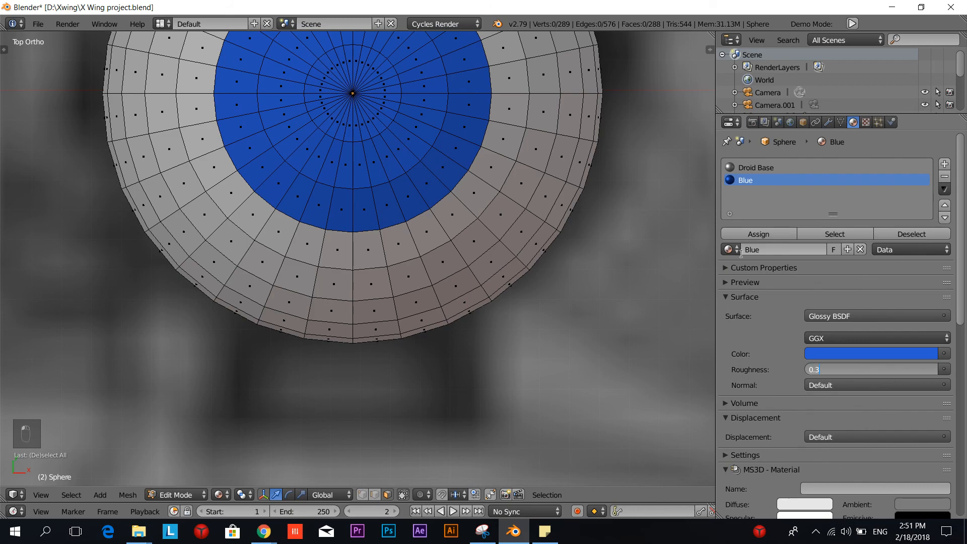
pyautogui.click(730, 282)
pyautogui.click(730, 282)
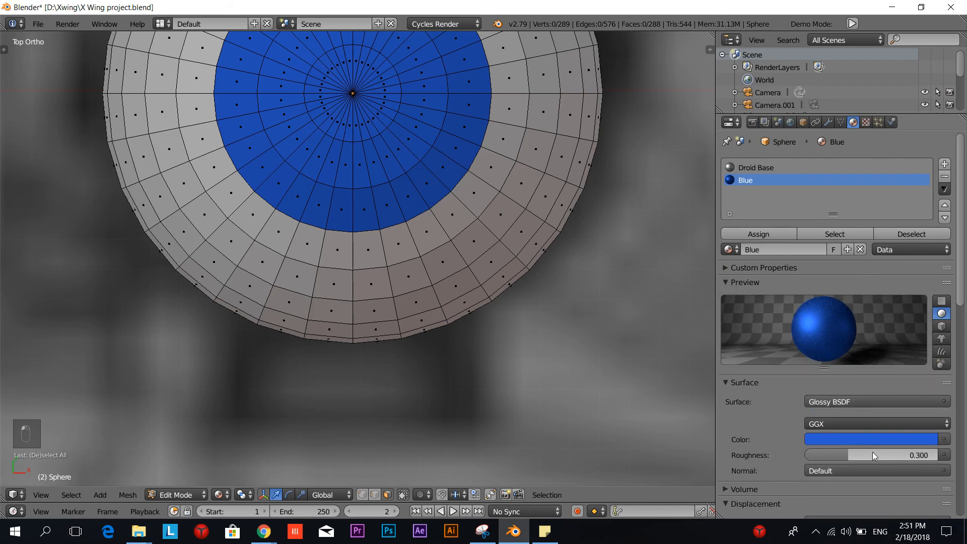
pyautogui.moveTo(875, 454); pyautogui.dragTo(831, 453)
pyautogui.click(830, 454)
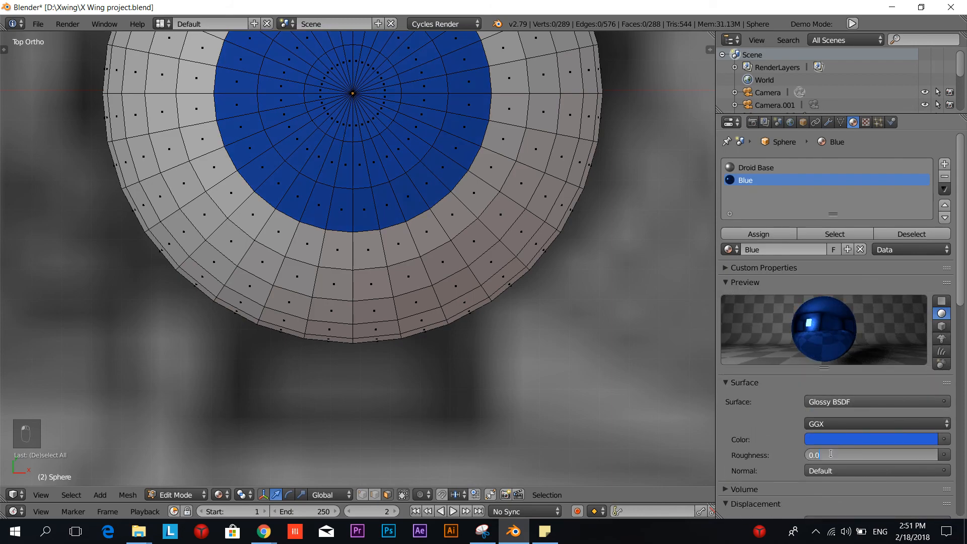
pyautogui.write('5')
pyautogui.press('Return')
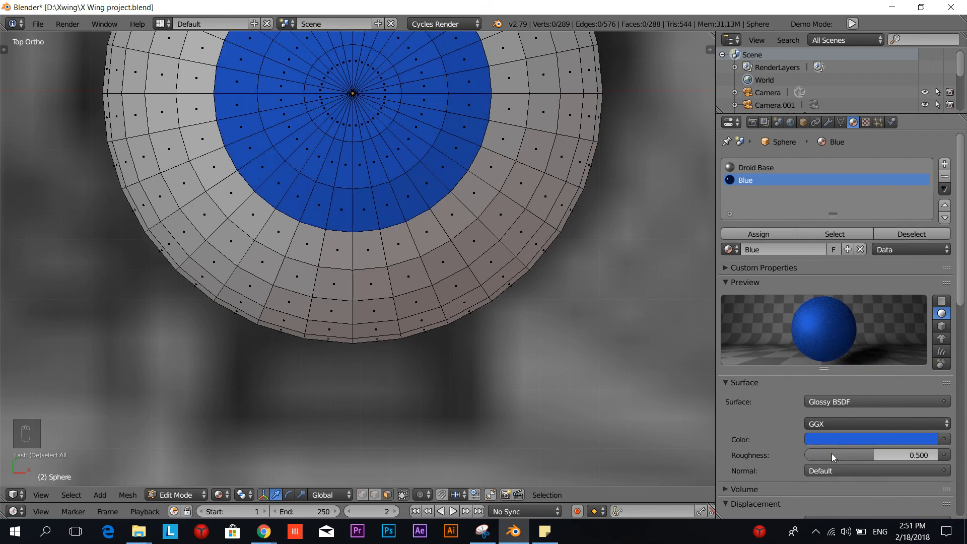
# Step: Select a row of six faces in the second ring below the blue cap, plus two more faces down one end
pyautogui.scroll(-2, 561, 361)
pyautogui.moveTo(557, 297); pyautogui.dragTo(450, 280, button='middle')
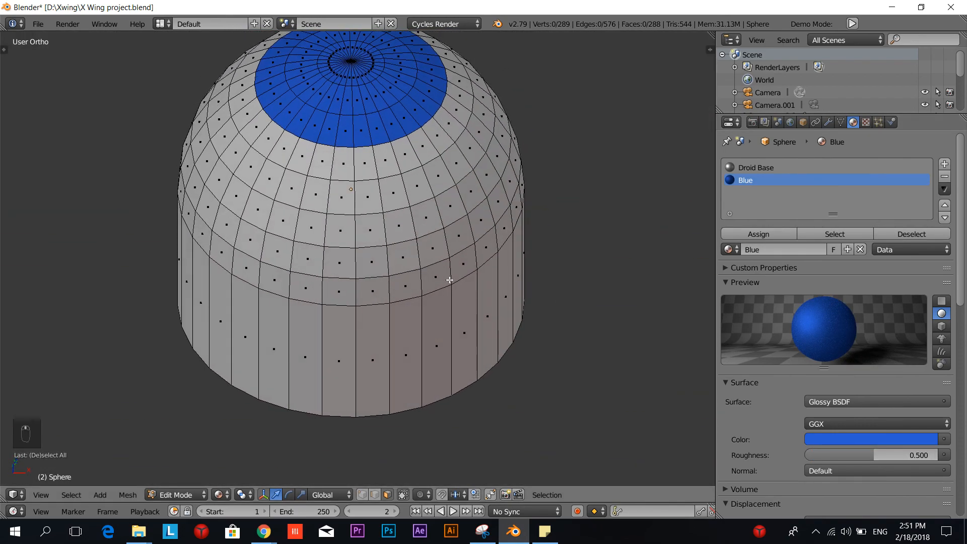
pyautogui.rightClick(285, 191)
pyautogui.keyDown('shift'); pyautogui.rightClick(290, 217); pyautogui.keyUp('shift')
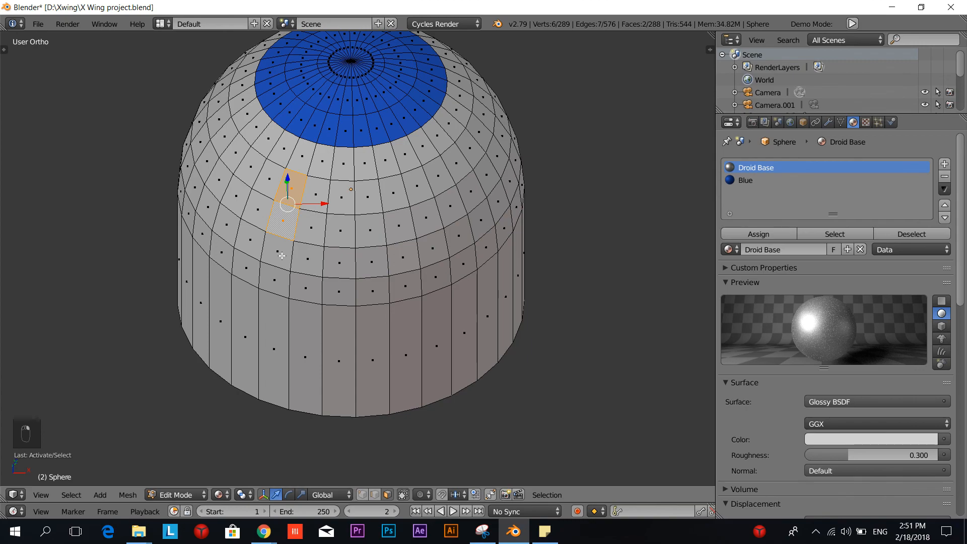
pyautogui.keyDown('shift'); pyautogui.rightClick(305, 258); pyautogui.keyUp('shift')
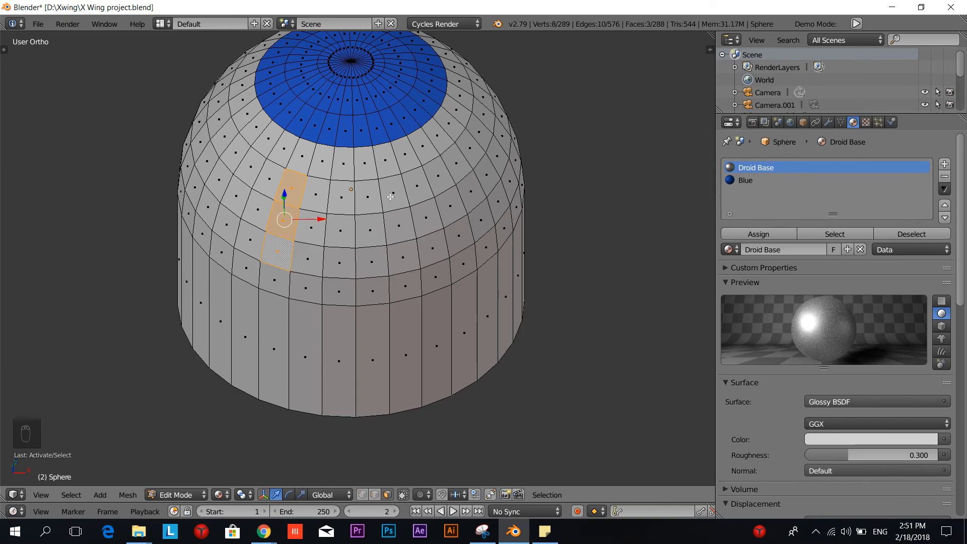
pyautogui.keyDown('shift'); pyautogui.click(417, 190); pyautogui.keyUp('shift')
pyautogui.keyDown('shift'); pyautogui.rightClick(393, 193); pyautogui.keyUp('shift')
pyautogui.keyDown('shift'); pyautogui.rightClick(369, 200); pyautogui.keyUp('shift')
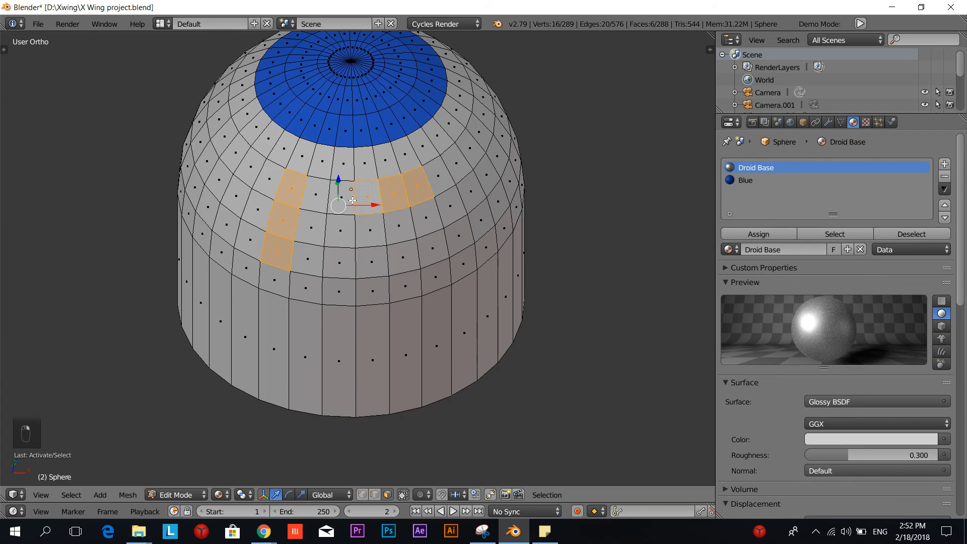
pyautogui.keyDown('shift'); pyautogui.rightClick(343, 202); pyautogui.keyUp('shift')
pyautogui.keyDown('shift'); pyautogui.rightClick(316, 204); pyautogui.keyUp('shift')
# Step: Circle-select the rest of the block, six faces wide and four rows high, and assign the Blue material to it
pyautogui.moveTo(323, 218)
pyautogui.mouseDown()
pyautogui.moveTo(315, 253)
pyautogui.moveTo(347, 284)
pyautogui.moveTo(431, 272)
pyautogui.mouseUp()
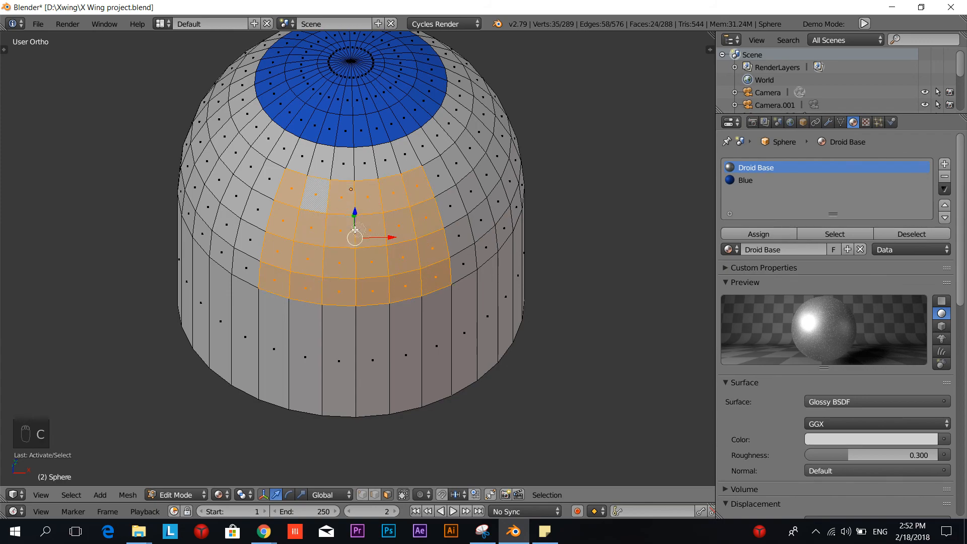
pyautogui.rightClick(355, 230)
pyautogui.click(749, 180)
pyautogui.click(753, 233)
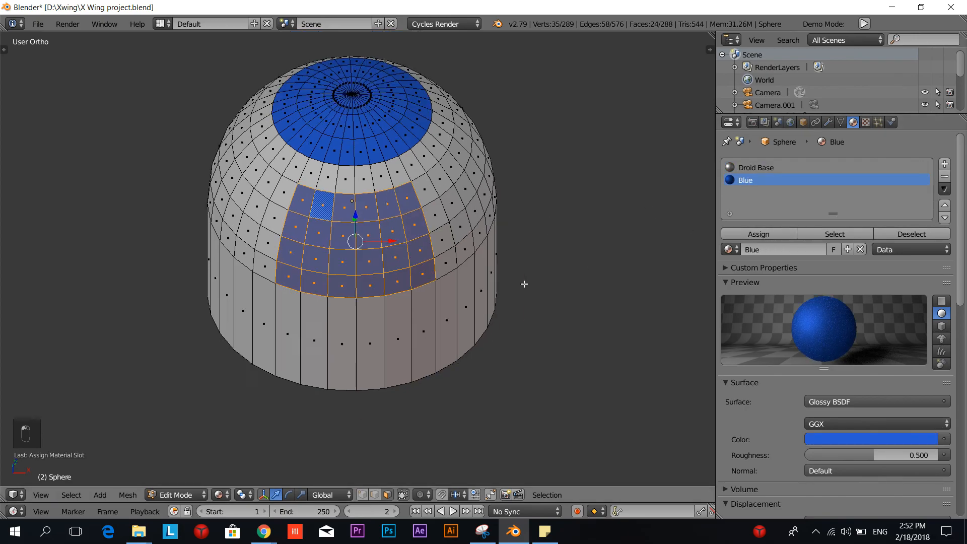
# Step: Deselect the block and, from the top view, circle-select faces on the dome's positive X side, leaving one grey ring around the cap
pyautogui.press('a')
pyautogui.moveTo(523, 289); pyautogui.dragTo(447, 304, button='middle')
pyautogui.scroll(3, 438, 304)
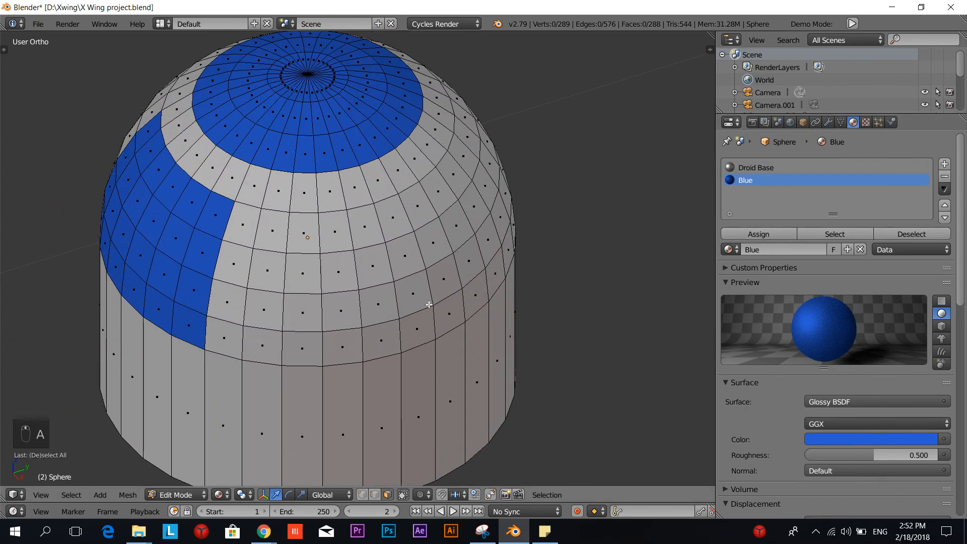
pyautogui.press('KP_7')
pyautogui.scroll(-2, 426, 303)
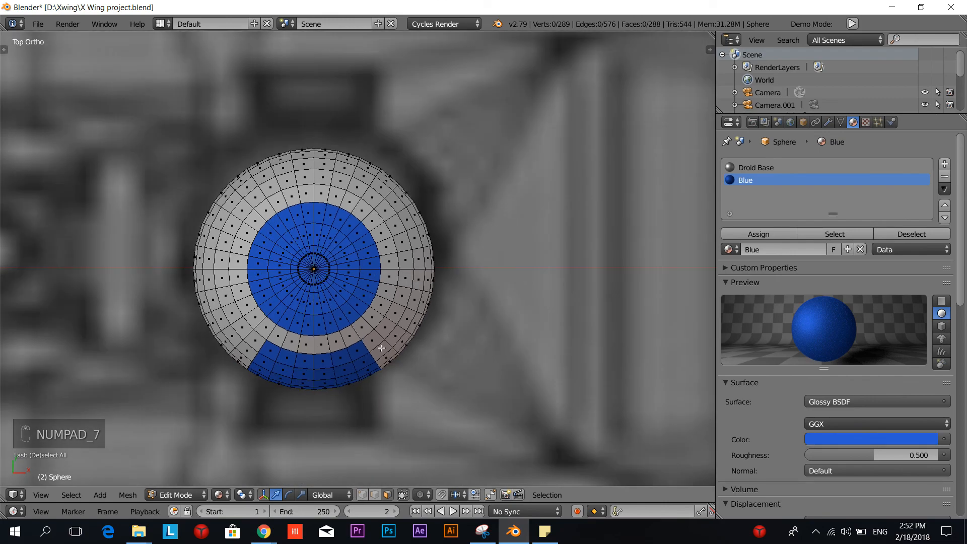
pyautogui.scroll(1, 370, 334)
pyautogui.press('c')
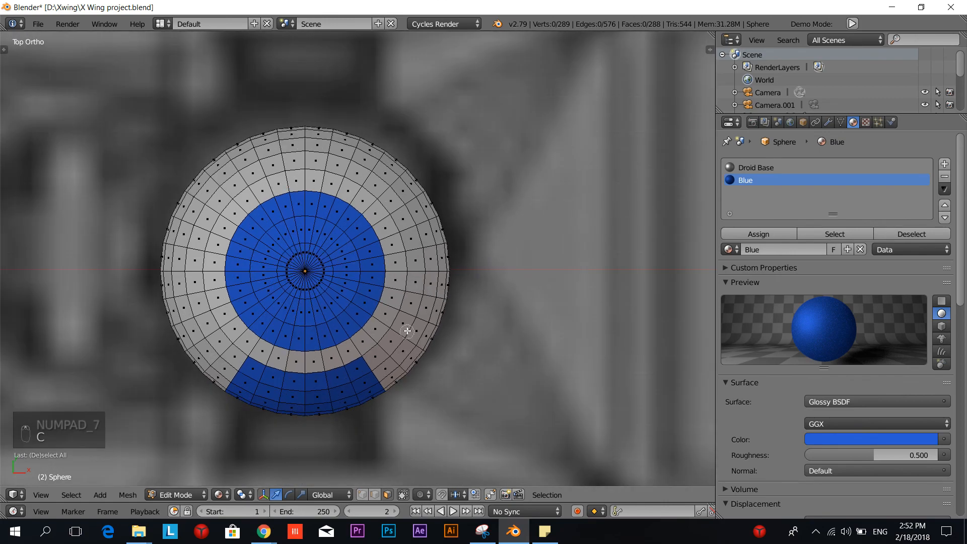
pyautogui.click(402, 322)
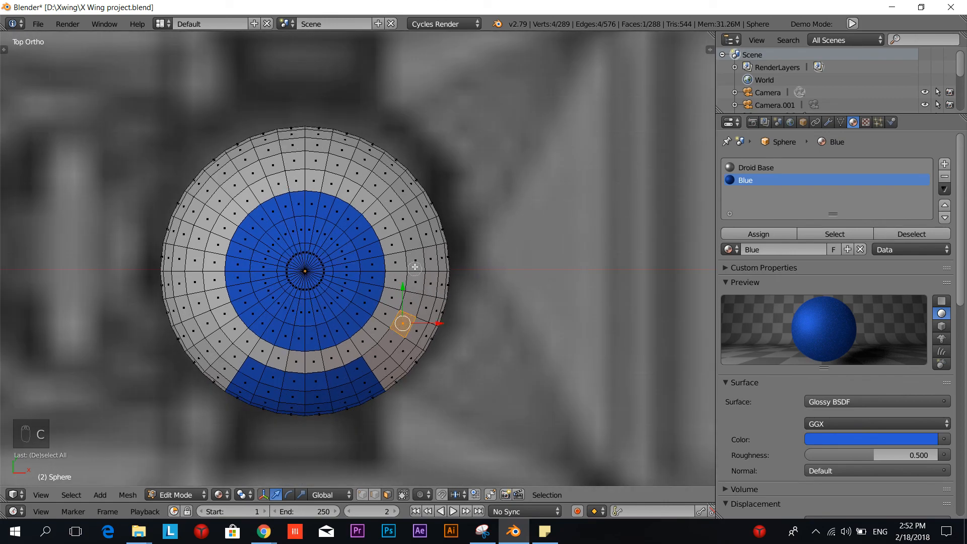
pyautogui.moveTo(408, 225)
pyautogui.mouseDown()
pyautogui.moveTo(407, 212)
pyautogui.moveTo(417, 293)
pyautogui.mouseUp()
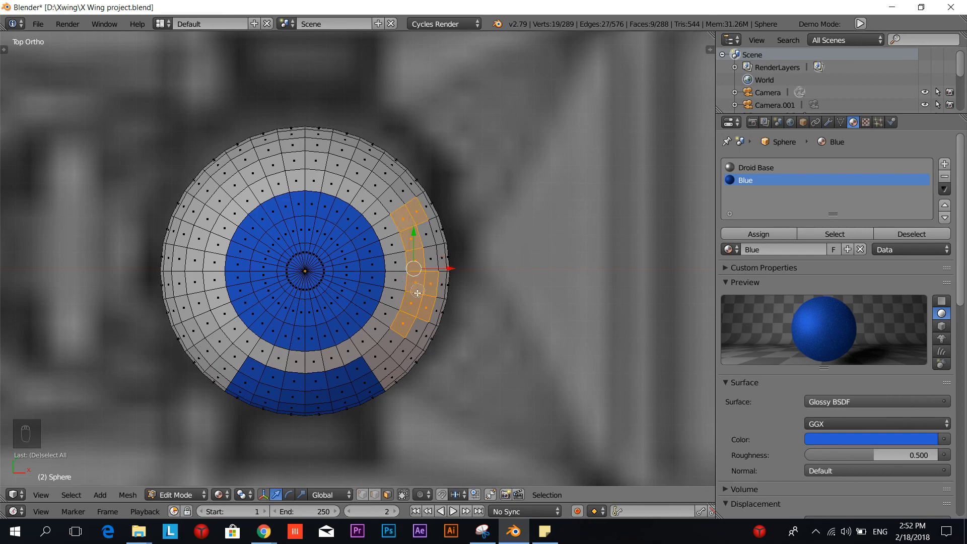
# Step: Extend the positive X selection to a block six faces wide and four rows high, and assign the Blue material
pyautogui.moveTo(470, 344); pyautogui.dragTo(333, 251, button='middle')
pyautogui.press('c')
pyautogui.moveTo(335, 249)
pyautogui.mouseDown()
pyautogui.moveTo(380, 299)
pyautogui.moveTo(420, 274)
pyautogui.moveTo(435, 251)
pyautogui.mouseUp()
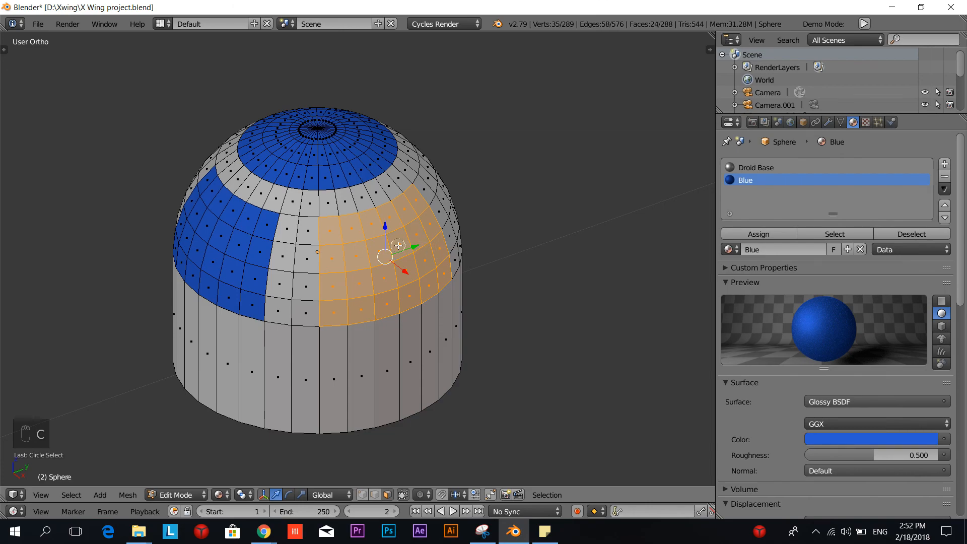
pyautogui.click(745, 230)
# Step: Circle-select a matching six-by-four block of faces on the dome's positive Y side and assign the Blue material to it
pyautogui.moveTo(478, 317); pyautogui.dragTo(445, 313, button='middle')
pyautogui.press('KP_7')
pyautogui.scroll(2, 287, 157)
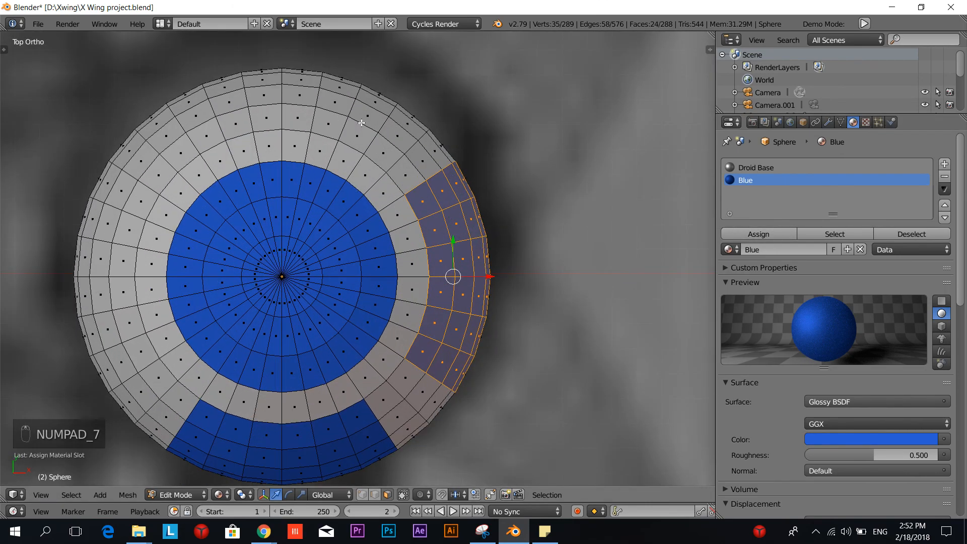
pyautogui.press('a')
pyautogui.press('a')
pyautogui.press('c')
pyautogui.click(335, 125)
pyautogui.moveTo(335, 125)
pyautogui.mouseDown()
pyautogui.moveTo(272, 108)
pyautogui.moveTo(201, 123)
pyautogui.moveTo(206, 93)
pyautogui.moveTo(343, 76)
pyautogui.moveTo(370, 86)
pyautogui.mouseUp()
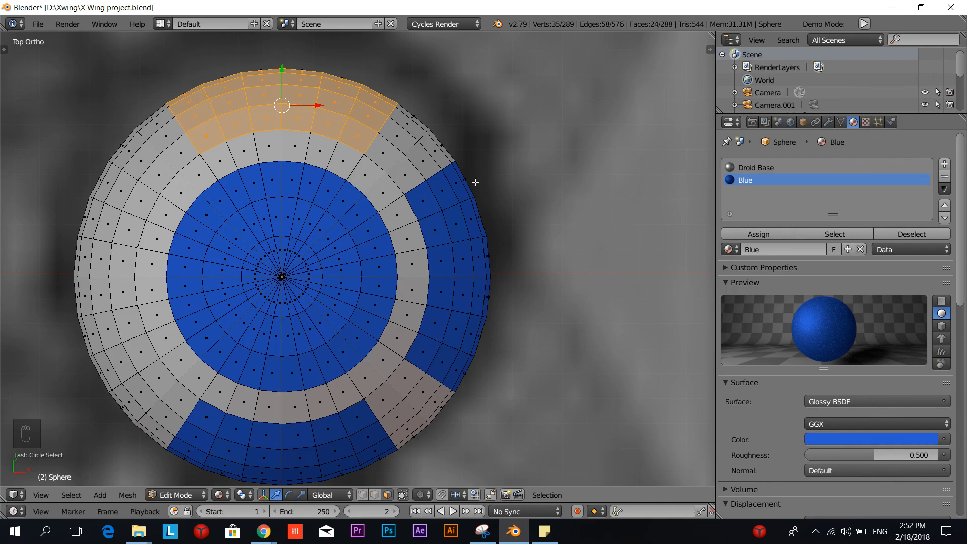
pyautogui.moveTo(475, 181); pyautogui.dragTo(444, 99, button='middle')
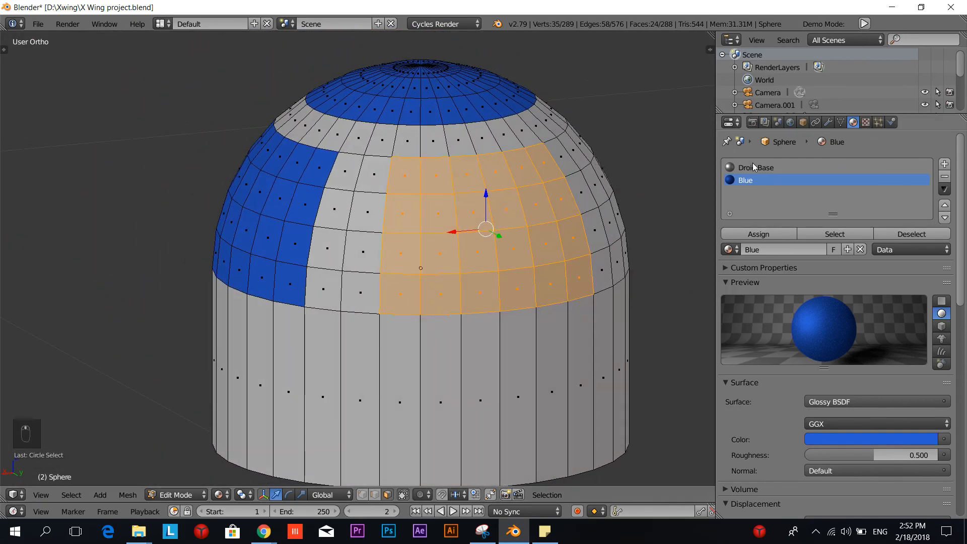
pyautogui.click(770, 232)
# Step: Return to the top view of the dome and deselect all faces
pyautogui.moveTo(542, 224); pyautogui.dragTo(344, 238, button='middle')
pyautogui.press('KP_7')
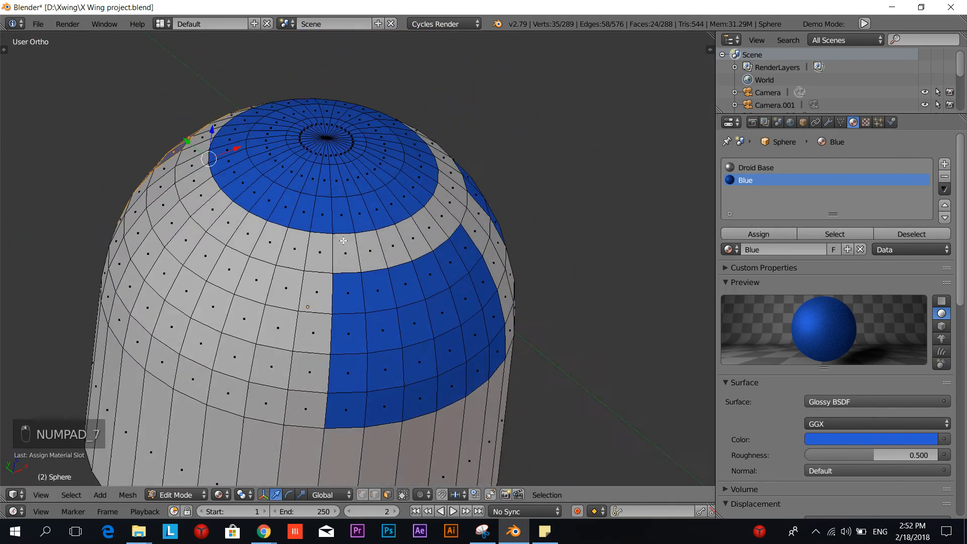
pyautogui.scroll(-1, 347, 251)
pyautogui.keyDown('shift'); pyautogui.moveTo(327, 280); pyautogui.dragTo(492, 251, button='middle'); pyautogui.keyUp('shift')
pyautogui.press('a')
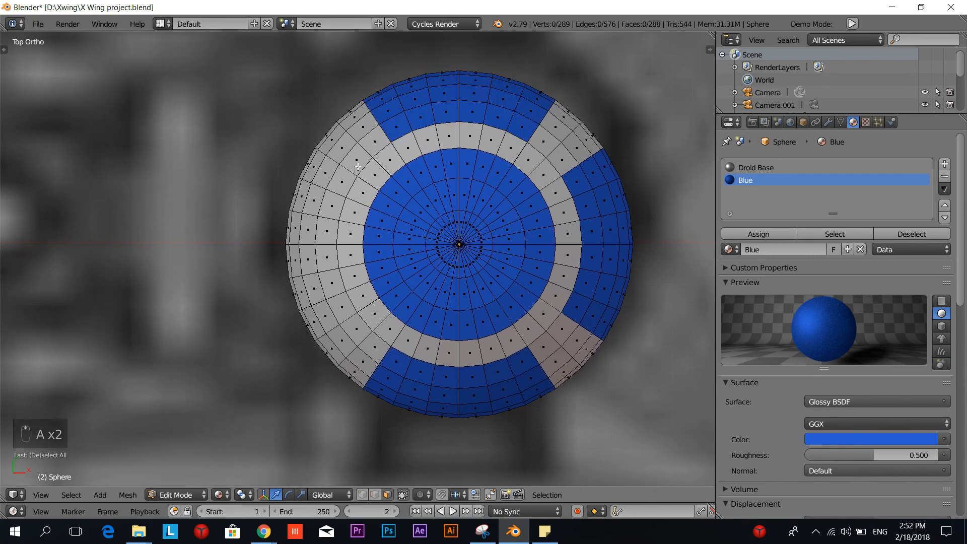
pyautogui.press('c')
pyautogui.moveTo(345, 183); pyautogui.dragTo(332, 259)
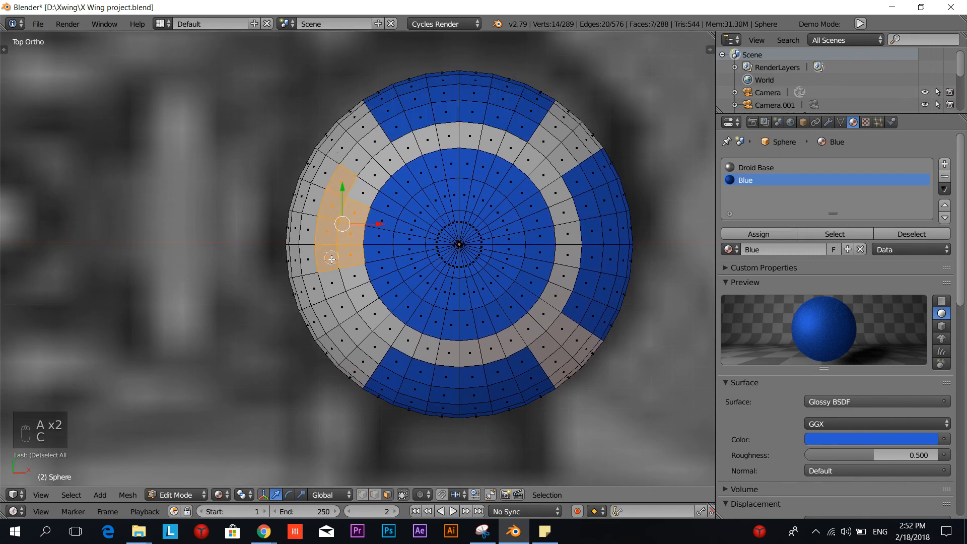
pyautogui.press('a')
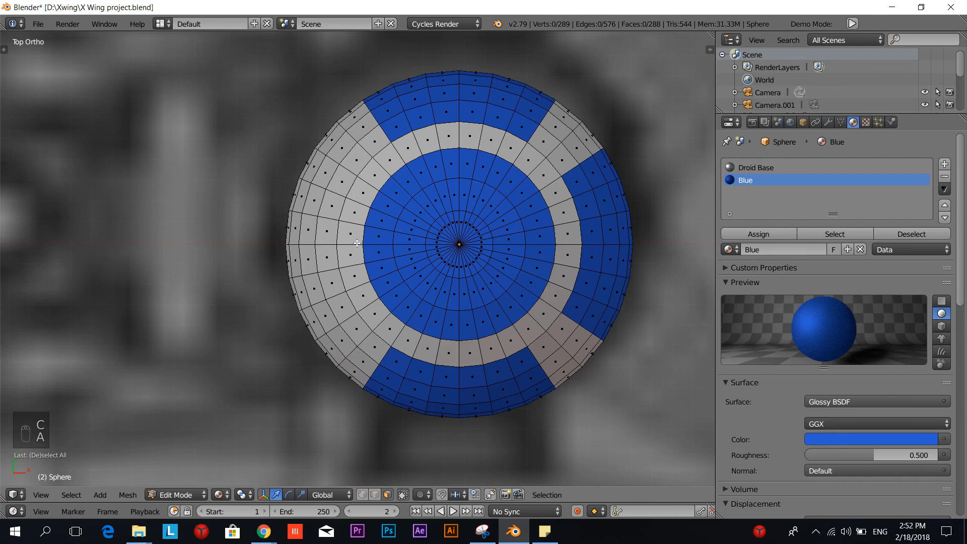
# Step: Circle-select a matching six-by-four block of faces on the dome's negative X side and assign the Blue material to it
pyautogui.press('c')
pyautogui.moveTo(336, 192); pyautogui.dragTo(323, 262)
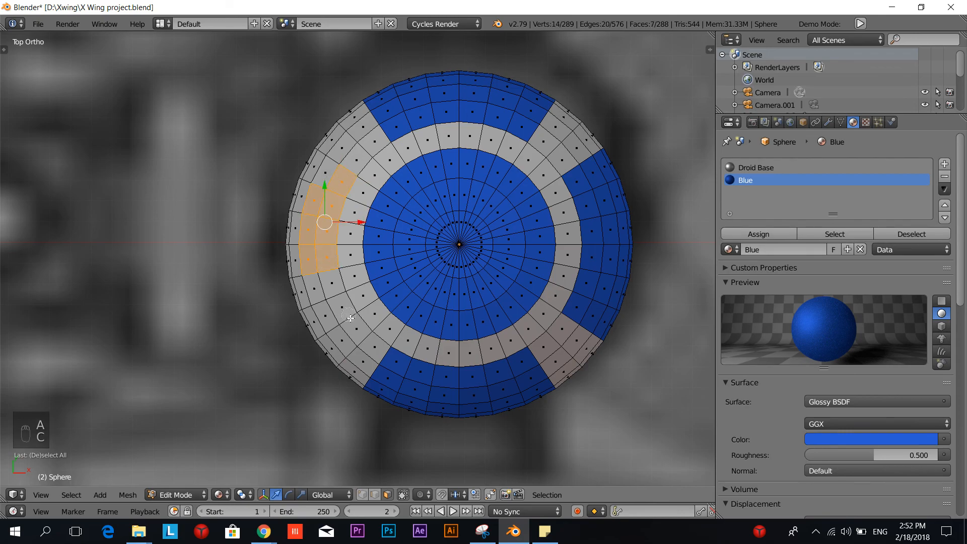
pyautogui.moveTo(344, 311)
pyautogui.mouseDown()
pyautogui.moveTo(293, 290)
pyautogui.moveTo(291, 262)
pyautogui.mouseUp()
pyautogui.rightClick(291, 263)
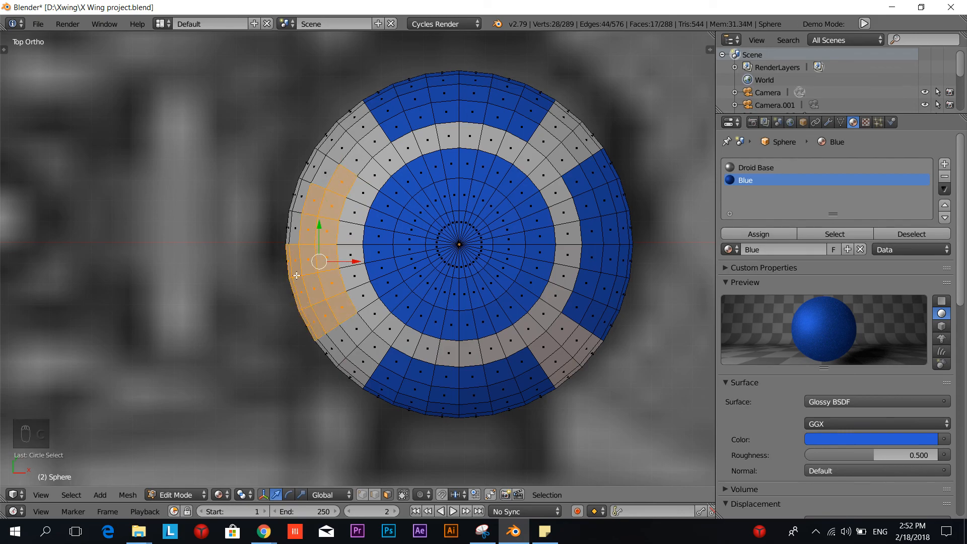
pyautogui.moveTo(294, 271)
pyautogui.mouseDown(button='middle')
pyautogui.moveTo(389, 222)
pyautogui.moveTo(313, 204)
pyautogui.mouseUp(button='middle')
pyautogui.press('c')
pyautogui.moveTo(273, 201)
pyautogui.mouseDown()
pyautogui.moveTo(267, 247)
pyautogui.moveTo(309, 273)
pyautogui.moveTo(258, 277)
pyautogui.mouseUp()
pyautogui.rightClick(258, 276)
pyautogui.click(759, 233)
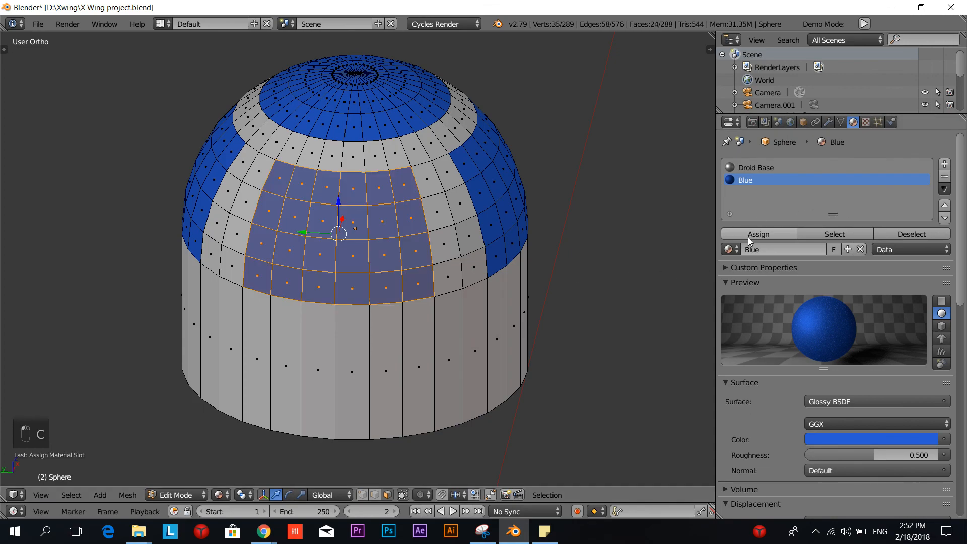
# Step: Cut two closely spaced edge loops around the droid's cylindrical base, just below the blue side panels
pyautogui.hotkey('ctrl', 'r')
pyautogui.click(428, 349)
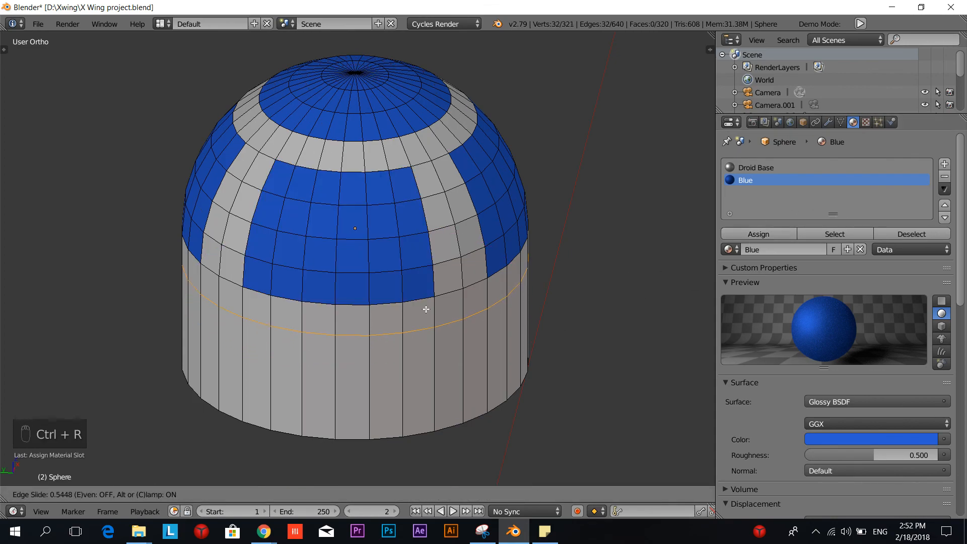
pyautogui.click(425, 308)
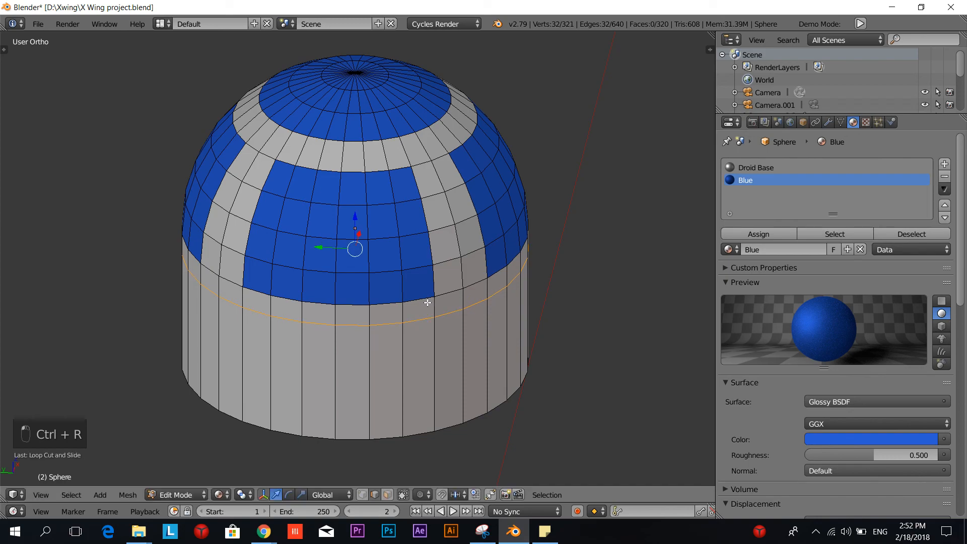
pyautogui.hotkey('ctrl', 'r')
pyautogui.click(412, 352)
pyautogui.click(414, 340)
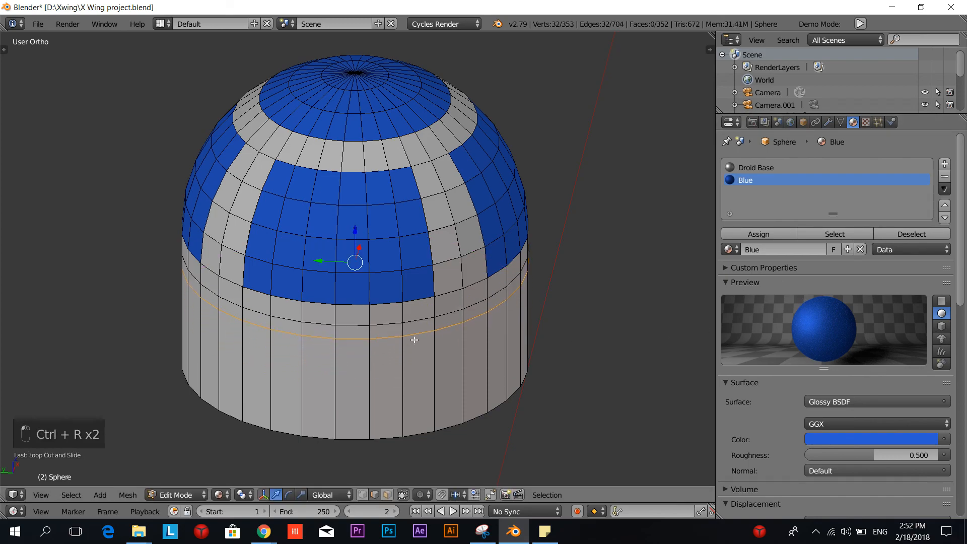
# Step: Select the narrow face ring between the two new loops, assign the Blue material to it, and clear the selection
pyautogui.click(387, 495)
pyautogui.keyDown('alt'); pyautogui.rightClick(398, 329); pyautogui.keyUp('alt')
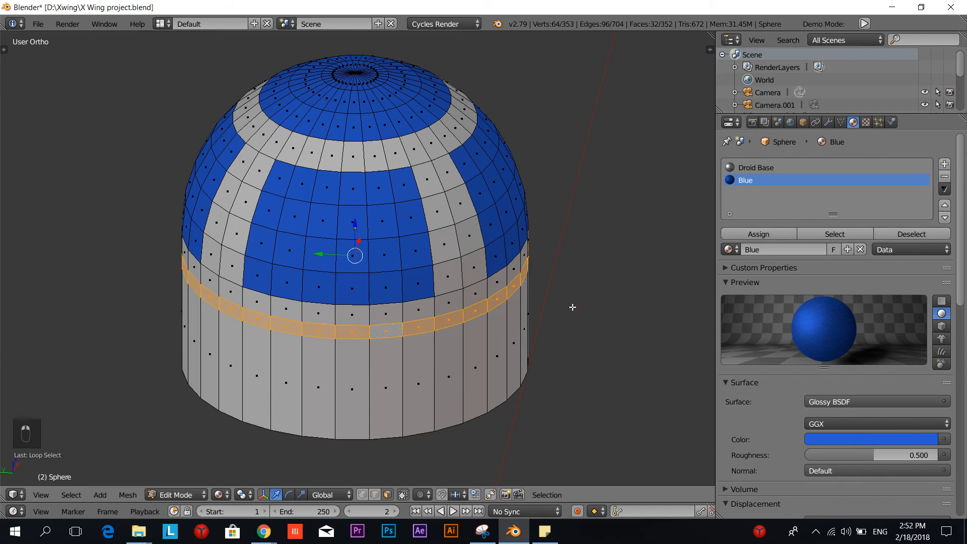
pyautogui.click(758, 233)
pyautogui.press('a')
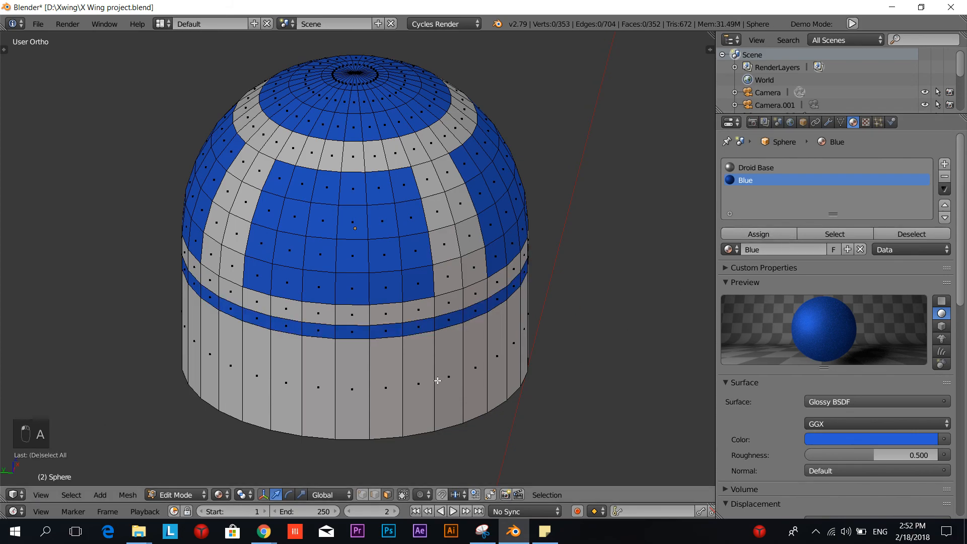
# Step: Select the tall face ring at the droid's base, add a slot with the existing Dark Grey material, and assign it
pyautogui.keyDown('alt'); pyautogui.rightClick(437, 381); pyautogui.keyUp('alt')
pyautogui.click(945, 164)
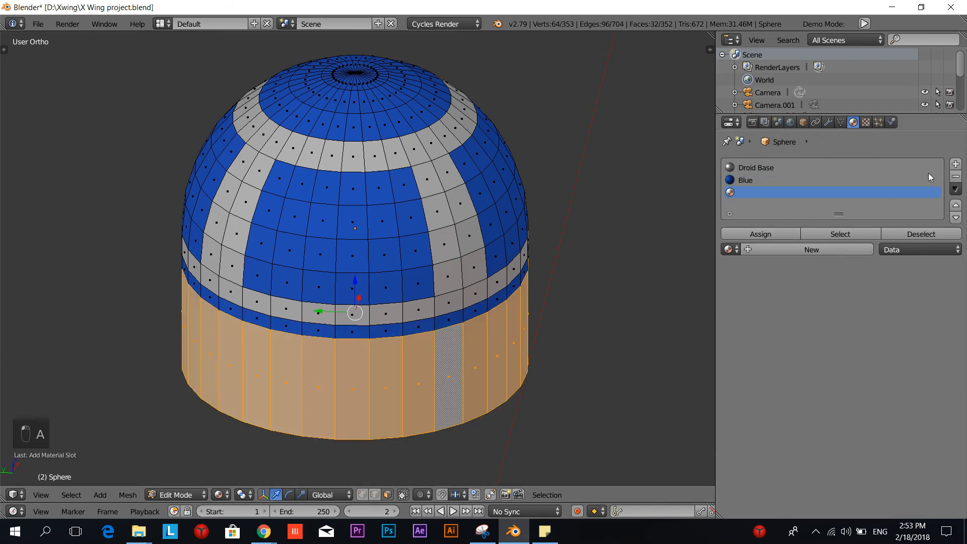
pyautogui.click(728, 250)
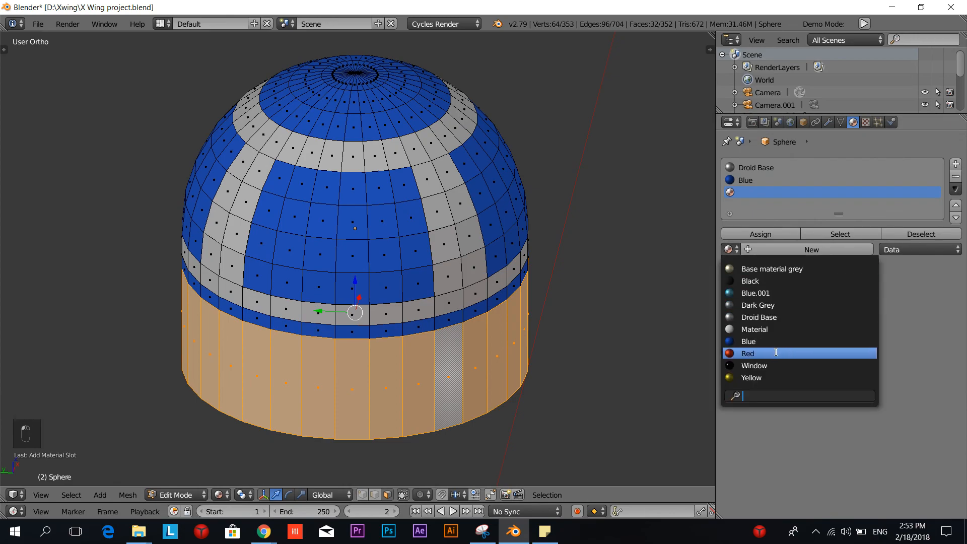
pyautogui.click(759, 306)
pyautogui.scroll(-4, 513, 386)
pyautogui.press('a')
pyautogui.moveTo(512, 385); pyautogui.dragTo(503, 387, button='middle')
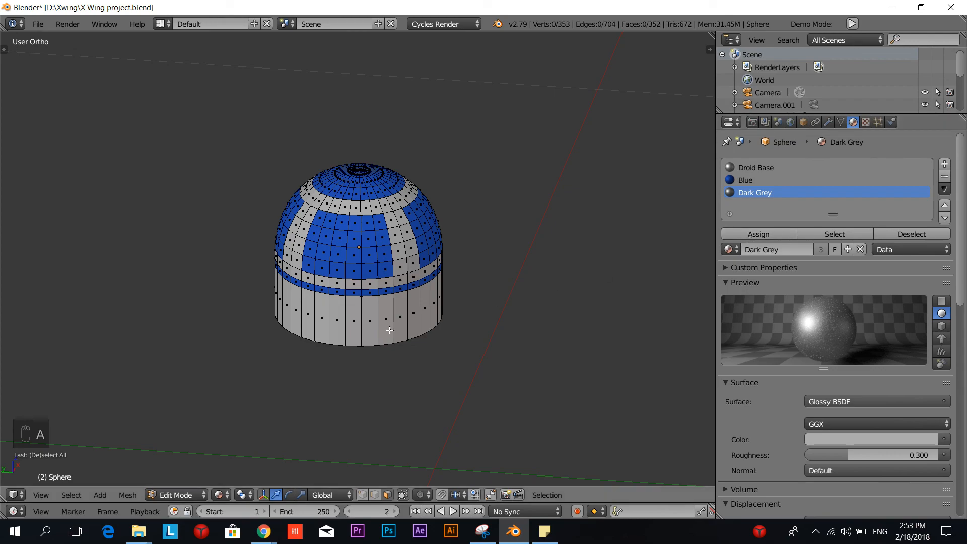
pyautogui.hotkey('ctrl', 'z')
pyautogui.click(750, 234)
pyautogui.press('a')
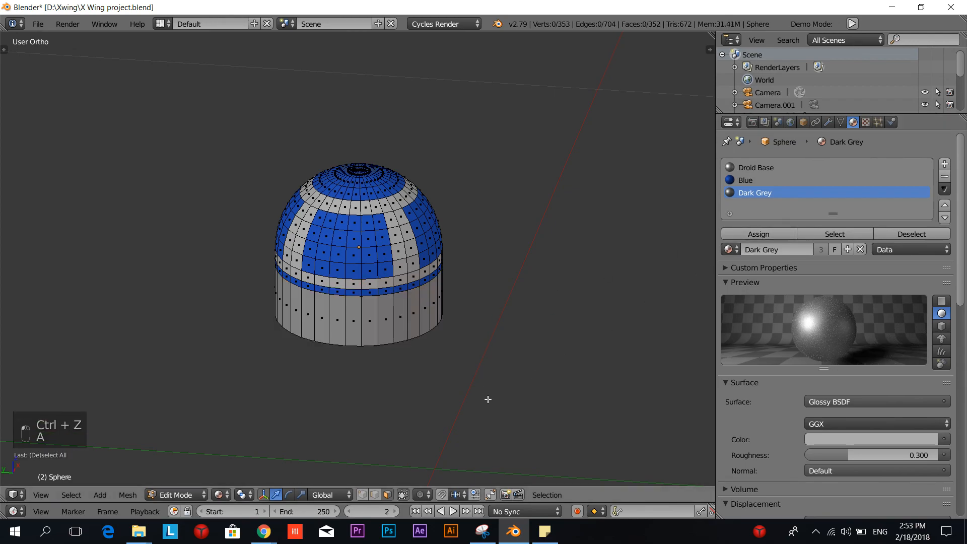
# Step: Return to Object Mode and unhide the remaining parts of the X-Wing
pyautogui.press('Tab')
pyautogui.click(197, 383)
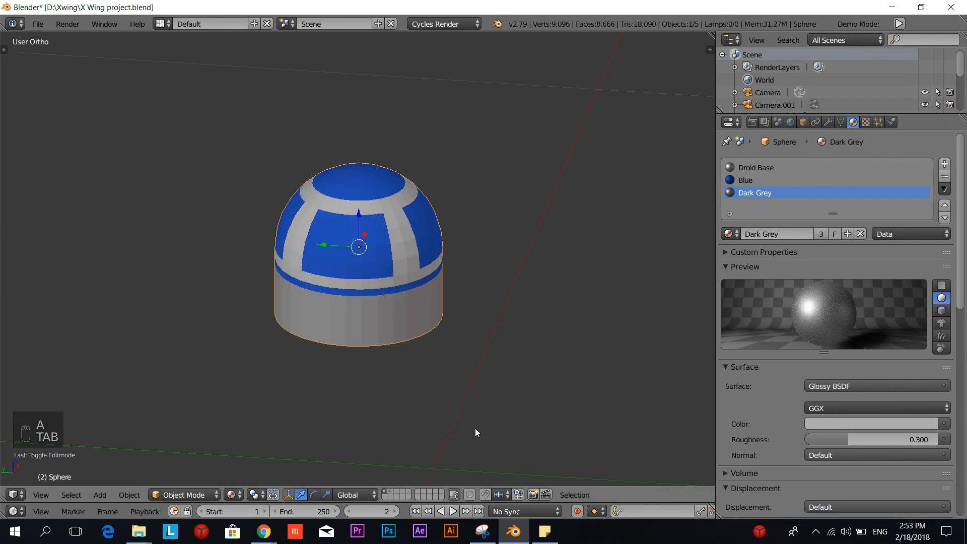
pyautogui.scroll(-4, 460, 395)
pyautogui.moveTo(460, 395); pyautogui.dragTo(334, 314, button='middle')
pyautogui.hotkey('alt', 'h')
pyautogui.scroll(3, 334, 313)
pyautogui.scroll(-8, 334, 310)
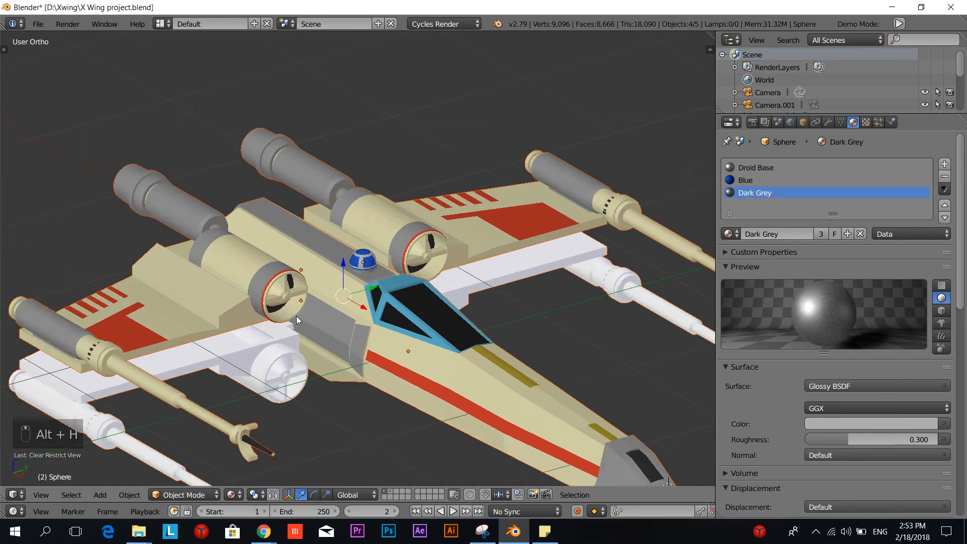
pyautogui.moveTo(395, 330); pyautogui.dragTo(394, 307, button='middle')
pyautogui.scroll(4, 390, 302)
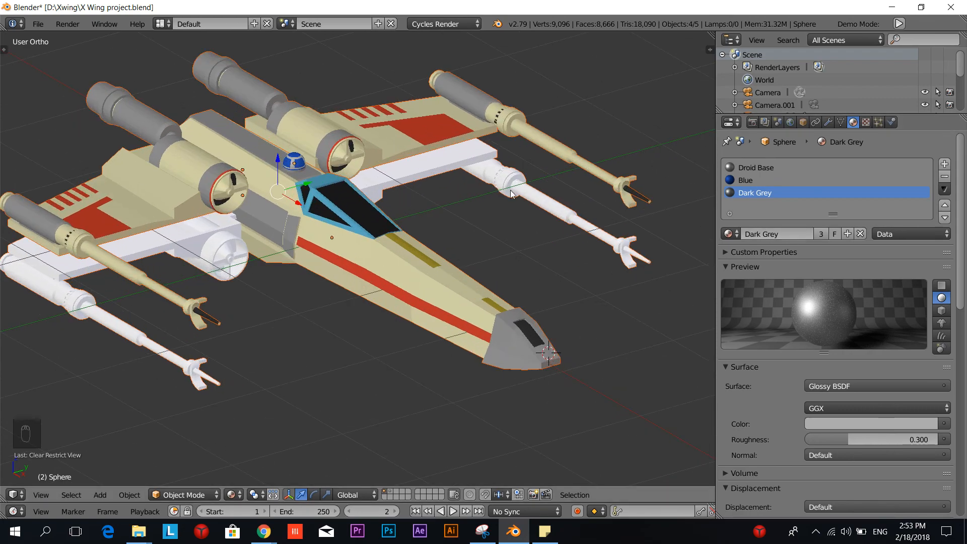
# Step: Change the upper wings' Base material grey color to a paler, less saturated cream
pyautogui.rightClick(404, 150)
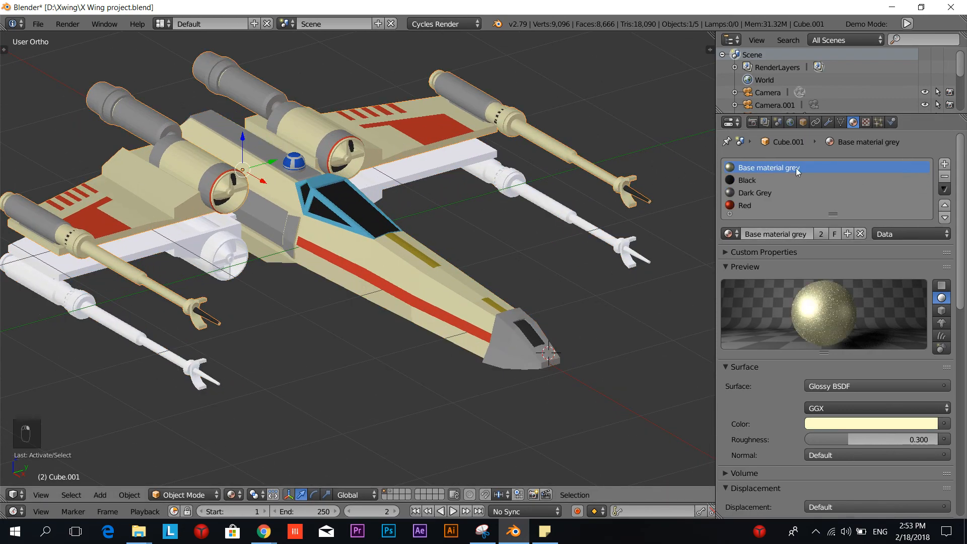
pyautogui.click(874, 423)
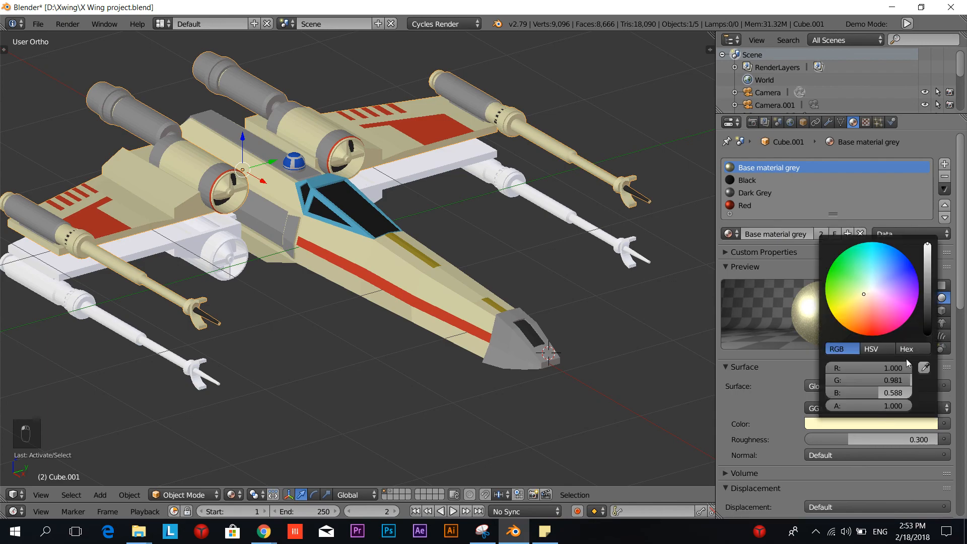
pyautogui.click(868, 293)
pyautogui.scroll(-4, 390, 300)
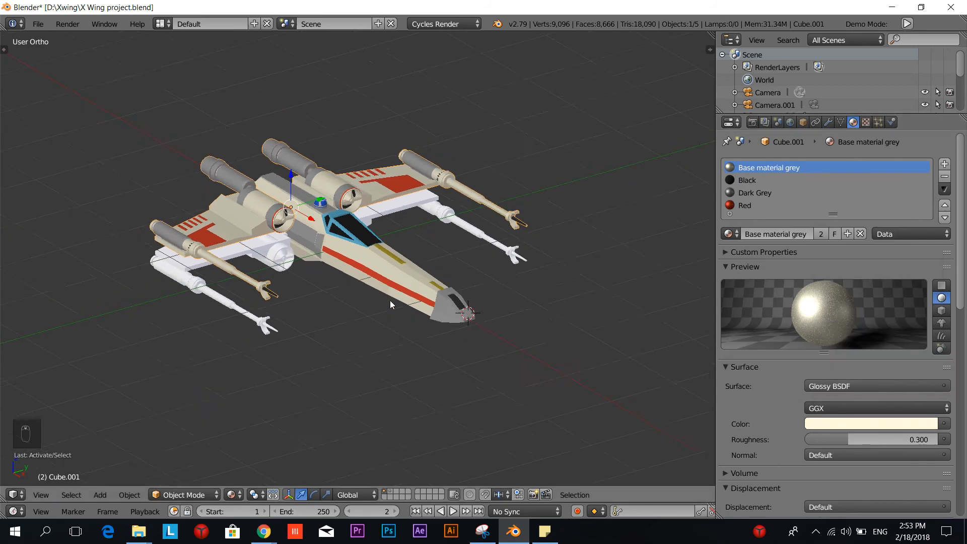
# Step: Select the uncolored white lower wings and delete them
pyautogui.moveTo(390, 300); pyautogui.dragTo(379, 286, button='middle')
pyautogui.scroll(3, 379, 286)
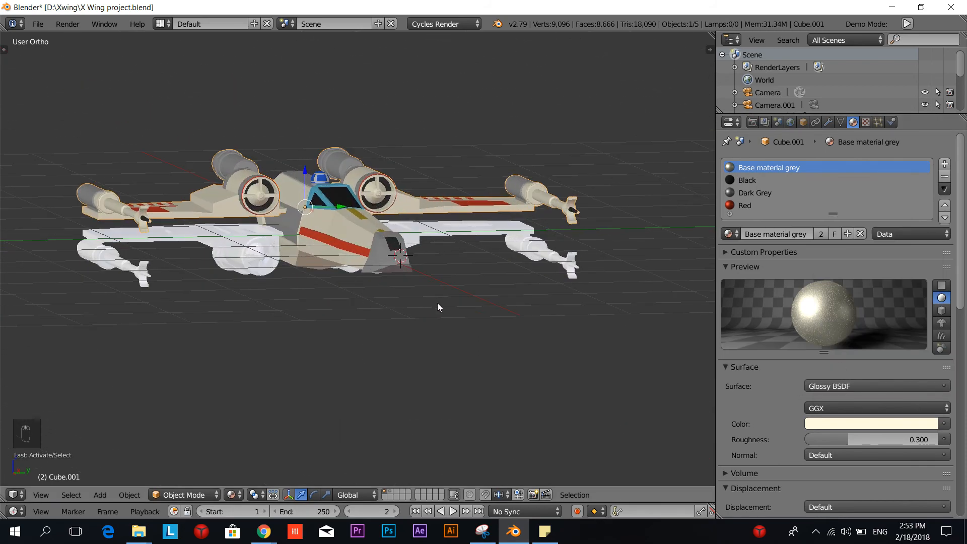
pyautogui.scroll(-2, 423, 300)
pyautogui.scroll(4, 268, 255)
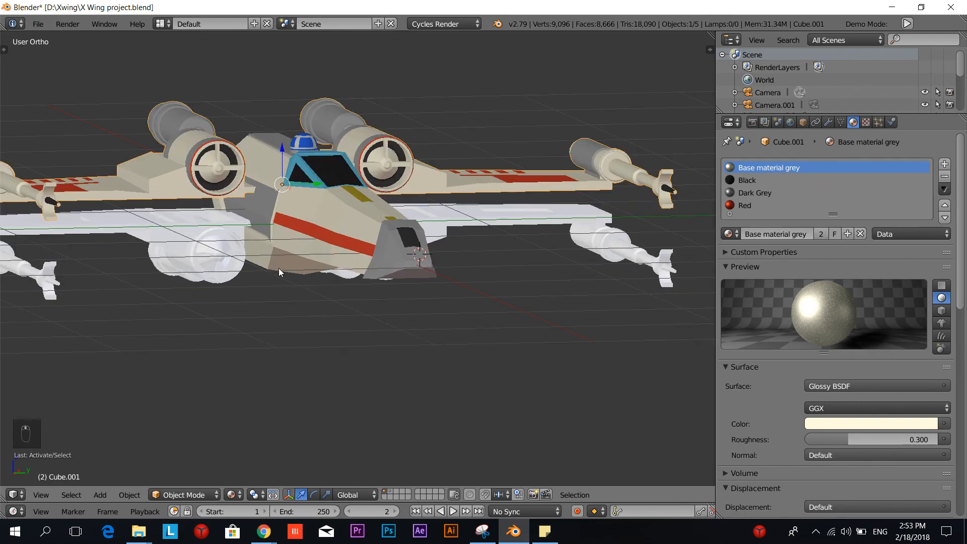
pyautogui.scroll(-2, 279, 268)
pyautogui.rightClick(283, 266)
pyautogui.scroll(-2, 284, 264)
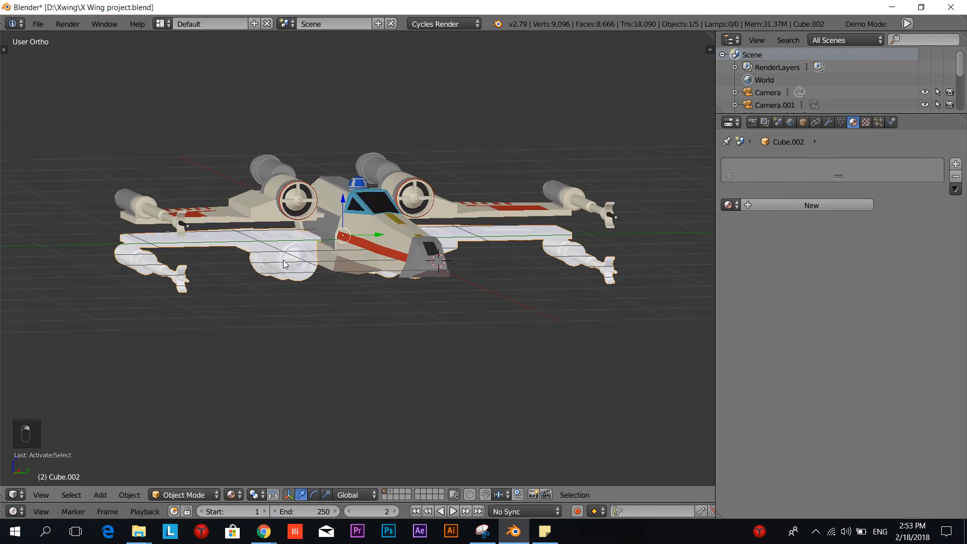
pyautogui.press('Delete')
pyautogui.click(285, 263)
# Step: Duplicate the colored upper wings in the right view, rotate the copy upside down, and lower it about 0.20 along Z
pyautogui.rightClick(409, 194)
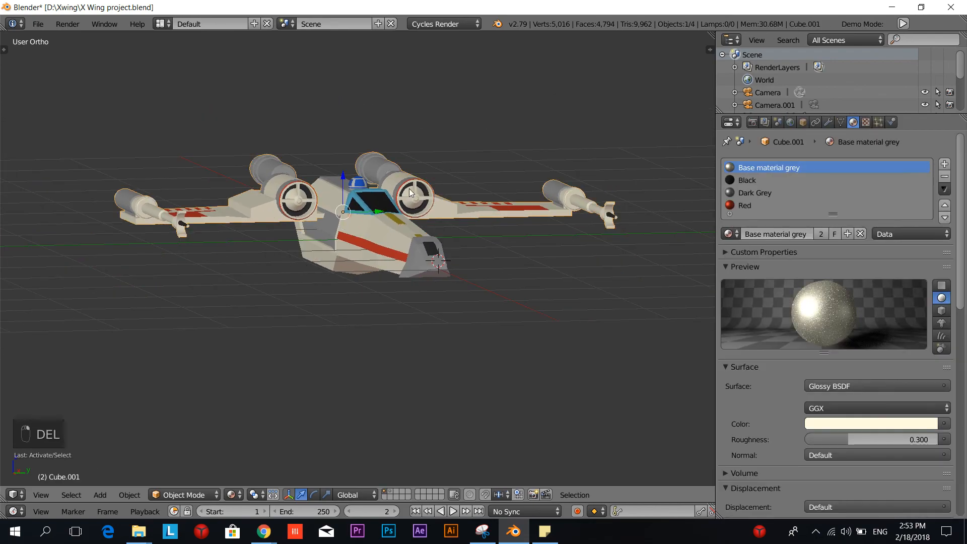
pyautogui.press('KP_3')
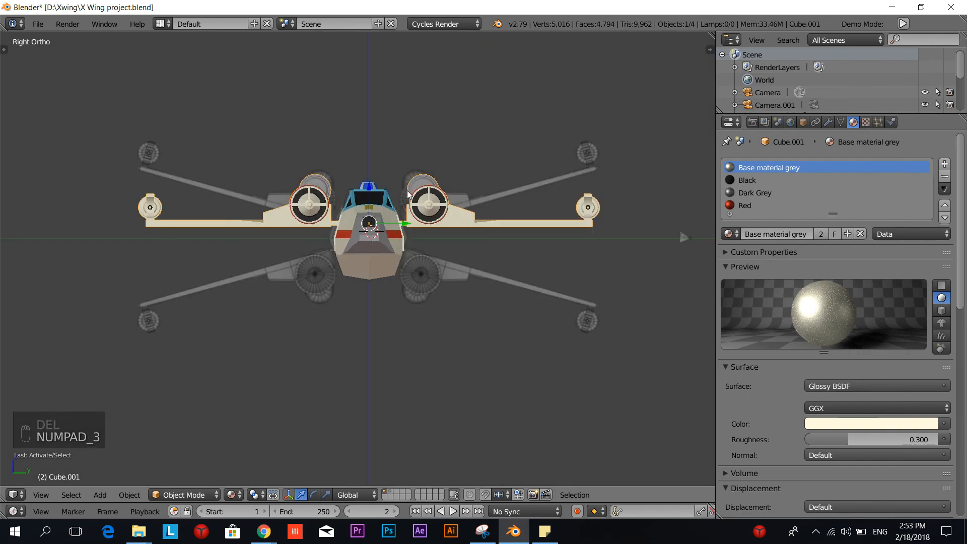
pyautogui.hotkey('shift', 'd')
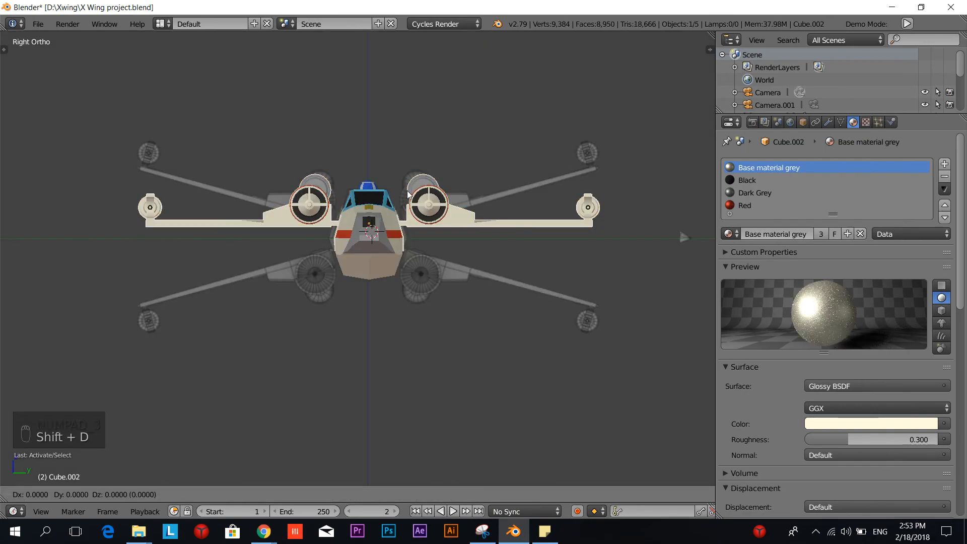
pyautogui.press('r')
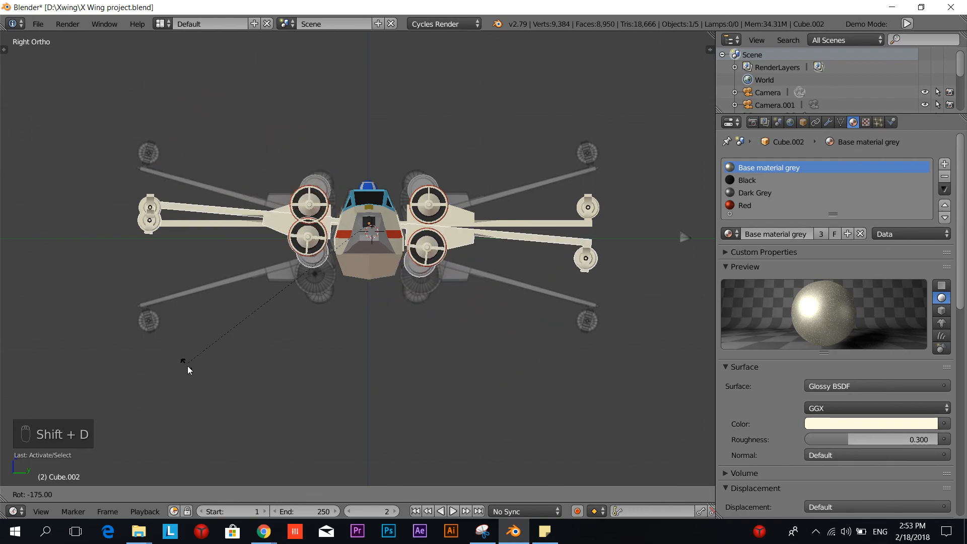
pyautogui.click(191, 377)
pyautogui.press('g')
pyautogui.press('z')
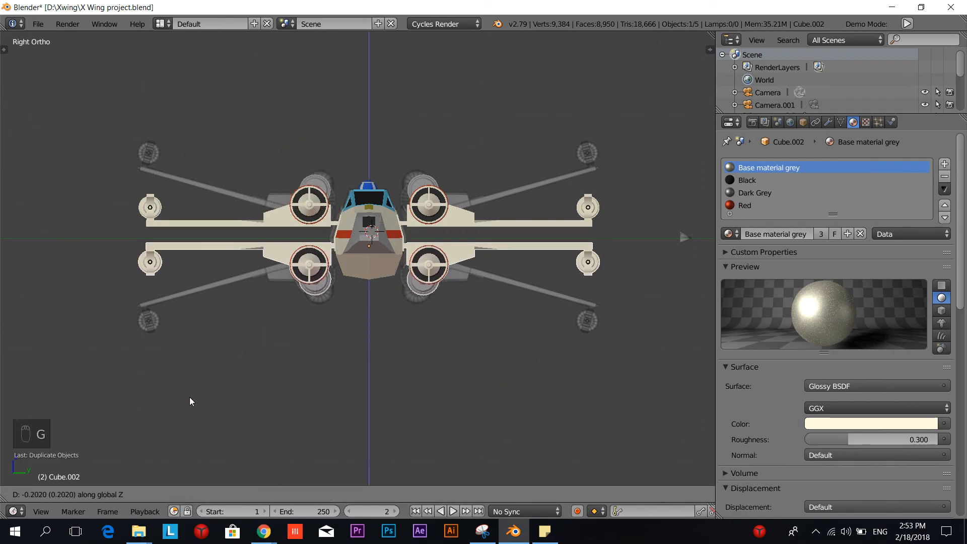
pyautogui.click(190, 396)
pyautogui.press('a')
# Step: Inspect the X-Wing from the side and front to check the placement of the duplicated lower wings
pyautogui.moveTo(191, 398); pyautogui.dragTo(319, 406, button='middle')
pyautogui.scroll(5, 268, 403)
pyautogui.scroll(-5, 319, 406)
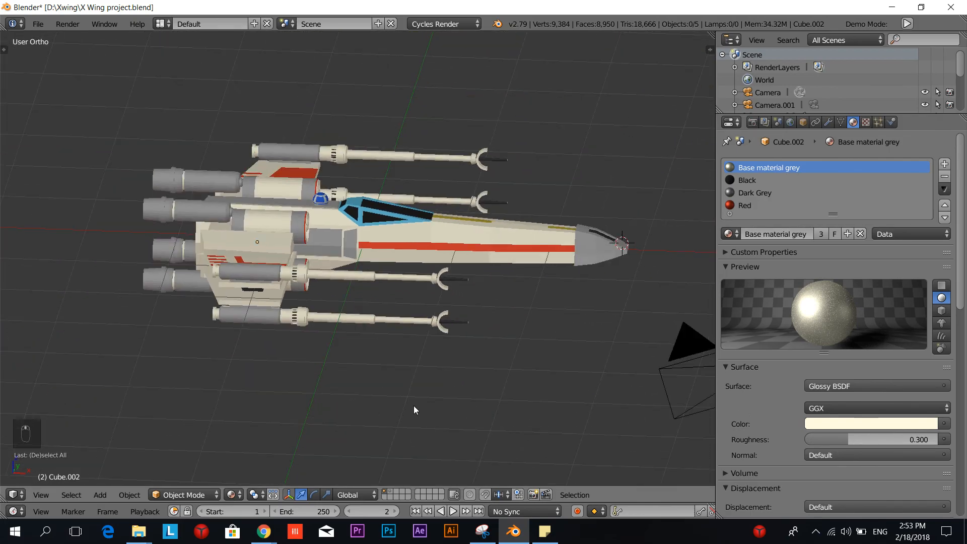
pyautogui.moveTo(413, 406); pyautogui.dragTo(464, 373, button='middle')
pyautogui.scroll(3, 344, 404)
pyautogui.scroll(-2, 344, 403)
pyautogui.scroll(2, 316, 367)
pyautogui.scroll(-2, 464, 368)
pyautogui.scroll(4, 463, 366)
# Step: Assign the Black material to the end face of the cream-tipped upper wing cannon and return to Object Mode
pyautogui.keyDown('shift'); pyautogui.moveTo(249, 327); pyautogui.dragTo(466, 340, button='middle'); pyautogui.keyUp('shift')
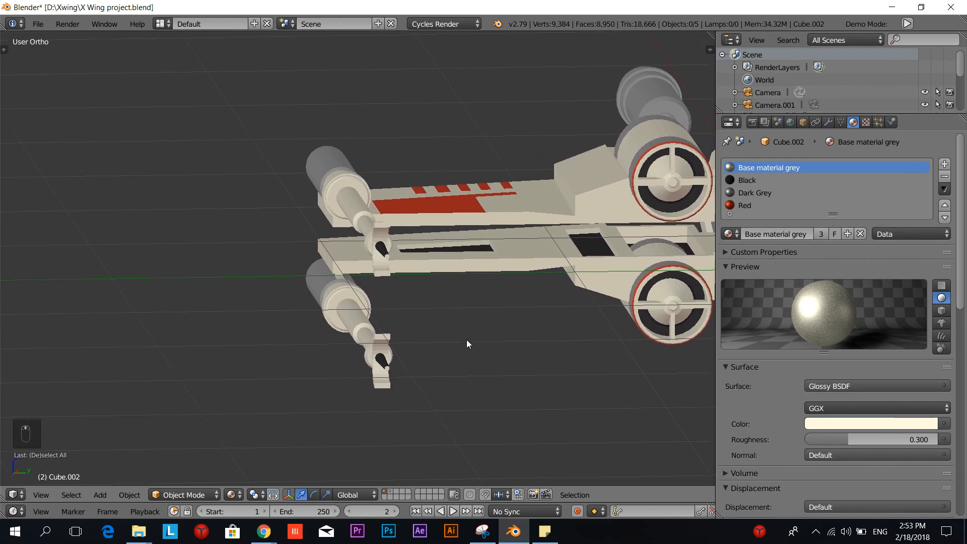
pyautogui.scroll(4, 466, 340)
pyautogui.rightClick(419, 255)
pyautogui.press('Tab')
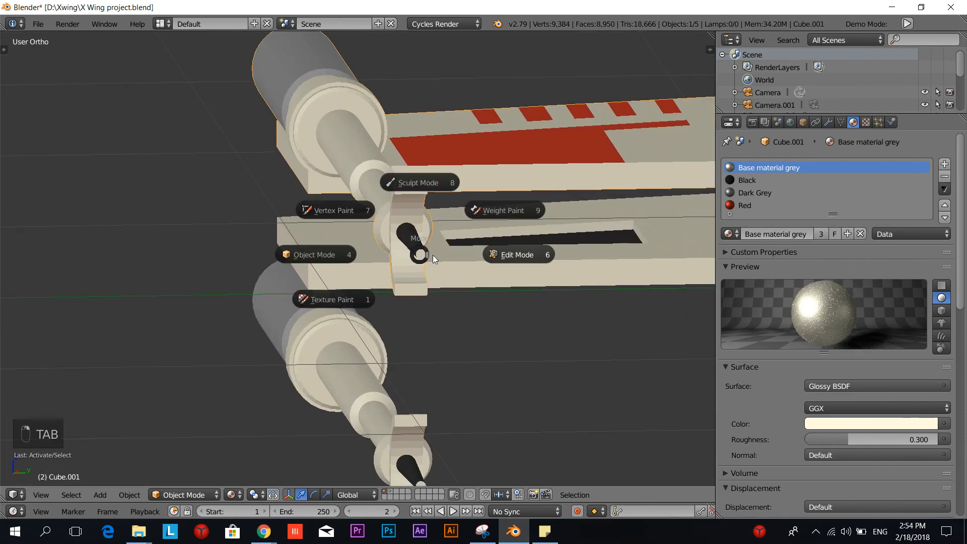
pyautogui.click(501, 257)
pyautogui.scroll(4, 498, 257)
pyautogui.rightClick(489, 248)
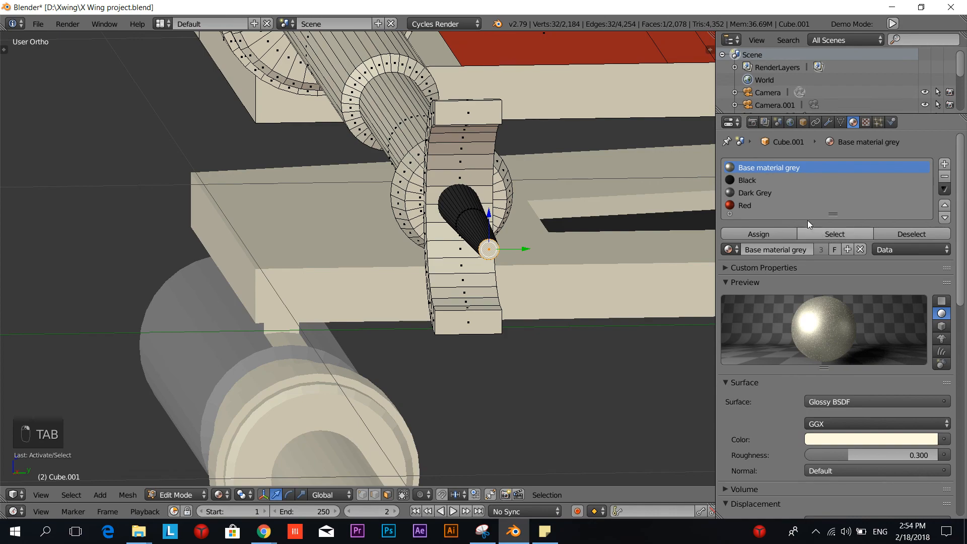
pyautogui.click(751, 182)
pyautogui.click(750, 233)
pyautogui.scroll(-5, 550, 291)
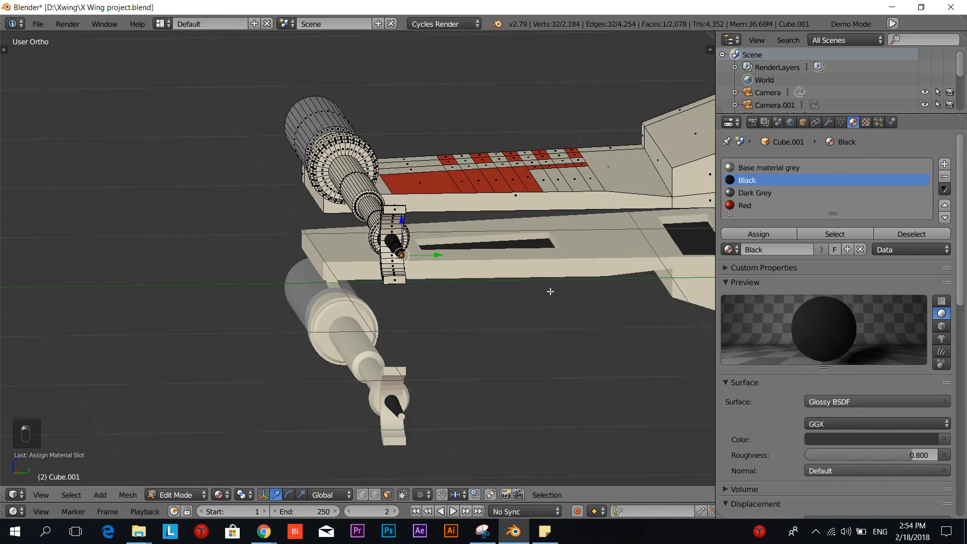
pyautogui.press('Tab')
pyautogui.click(308, 352)
# Step: Assign the Black material to the cream end face of the opposite lower wing cannon's tip and return to Object Mode
pyautogui.rightClick(392, 363)
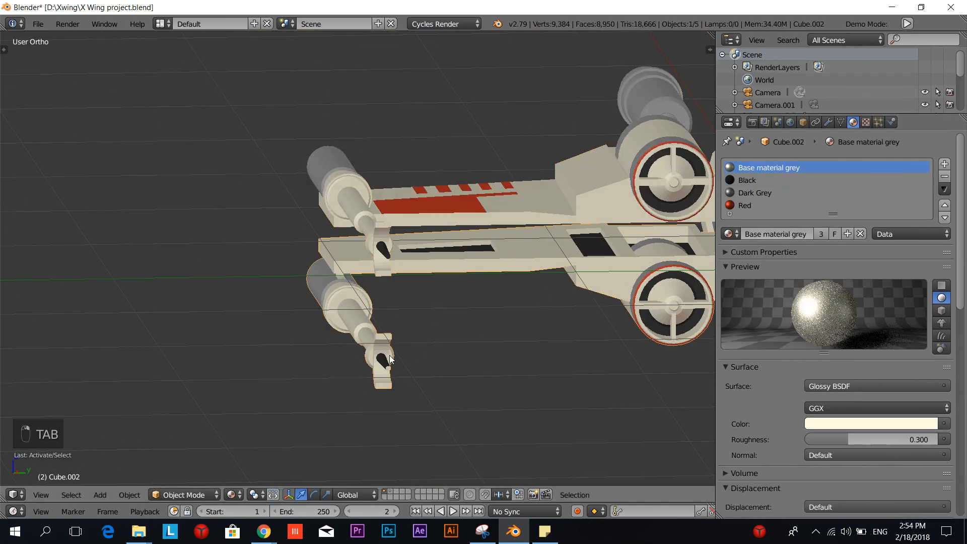
pyautogui.press('Tab')
pyautogui.click(500, 367)
pyautogui.keyDown('shift'); pyautogui.moveTo(618, 416); pyautogui.dragTo(150, 399, button='middle'); pyautogui.keyUp('shift')
pyautogui.scroll(3, 503, 353)
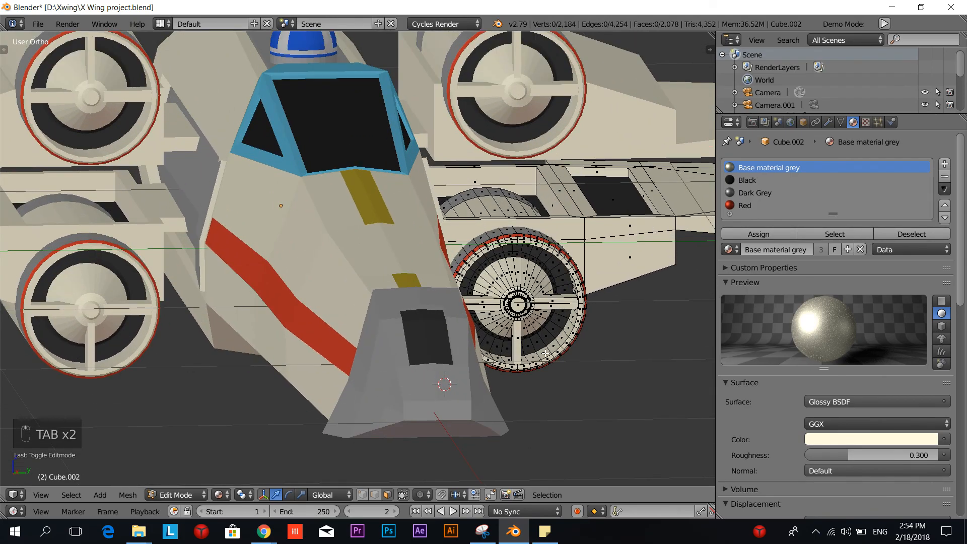
pyautogui.keyDown('shift'); pyautogui.moveTo(629, 357); pyautogui.dragTo(55, 345, button='middle'); pyautogui.keyUp('shift')
pyautogui.rightClick(583, 388)
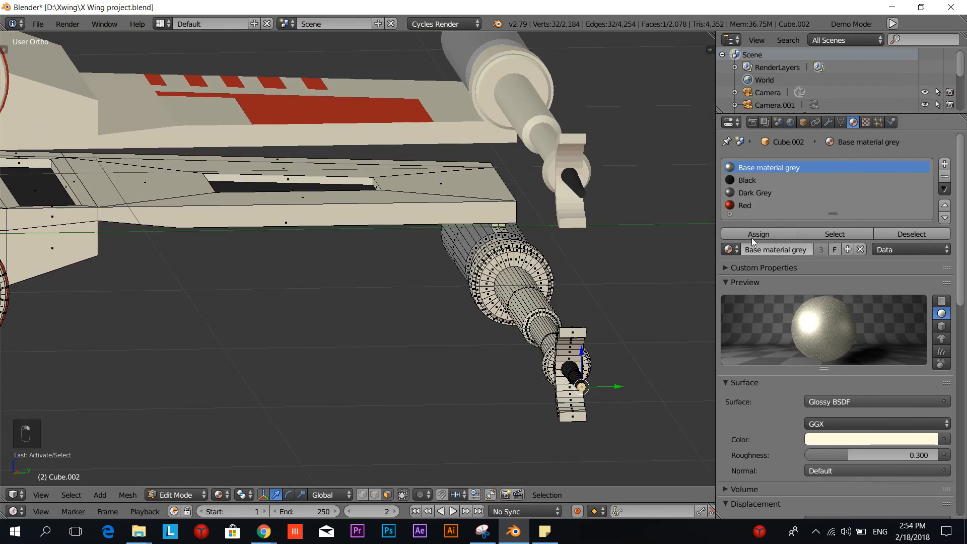
pyautogui.click(748, 182)
pyautogui.click(753, 234)
pyautogui.scroll(-5, 454, 327)
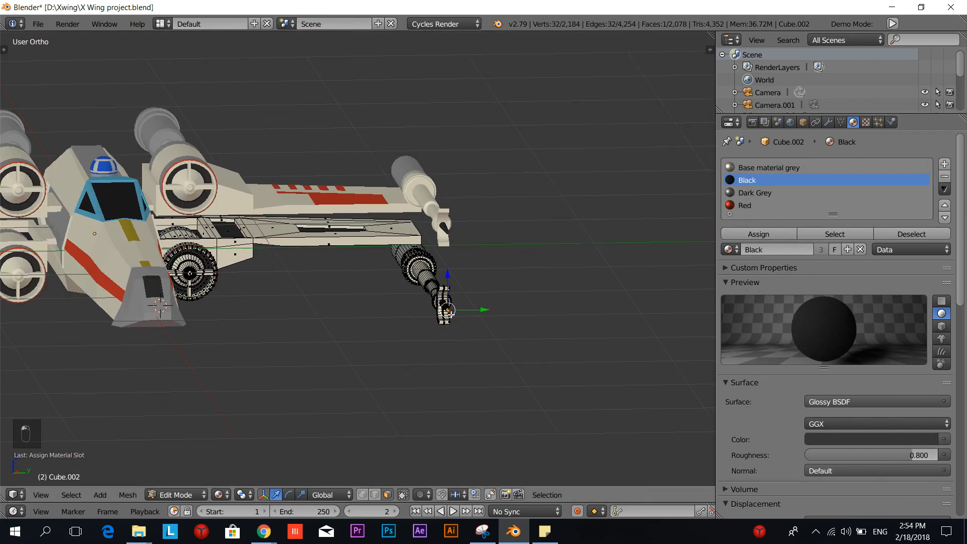
pyautogui.press('a')
pyautogui.moveTo(357, 340); pyautogui.dragTo(395, 347, button='middle')
pyautogui.scroll(-3, 388, 345)
pyautogui.keyDown('shift'); pyautogui.moveTo(334, 336); pyautogui.dragTo(418, 334, button='middle'); pyautogui.keyUp('shift')
pyautogui.press('Tab')
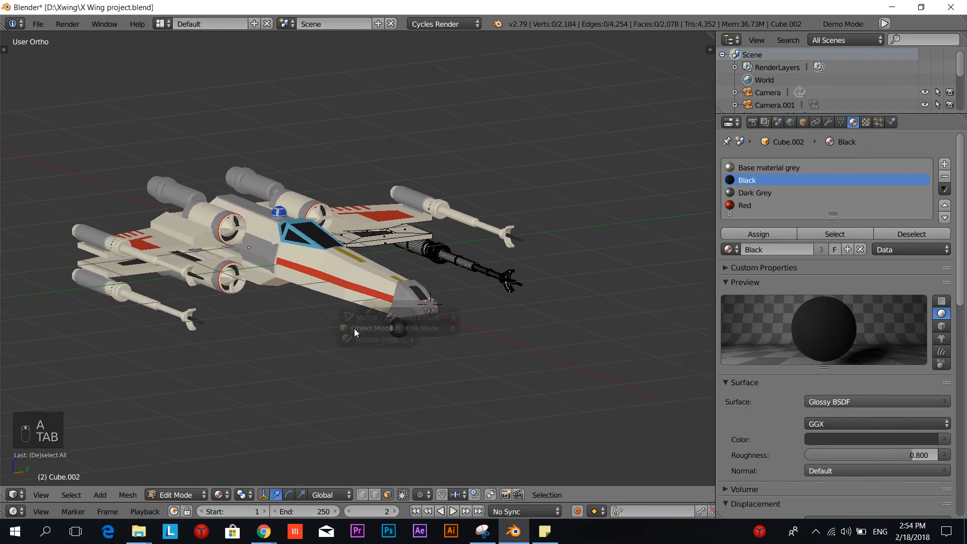
pyautogui.click(314, 331)
# Step: Examine the whole X-Wing in solid view and preview its materials in rendered shading, ending back in solid shading
pyautogui.keyDown('shift'); pyautogui.moveTo(319, 349); pyautogui.dragTo(375, 337, button='middle'); pyautogui.keyUp('shift')
pyautogui.scroll(-3, 379, 330)
pyautogui.scroll(5, 374, 337)
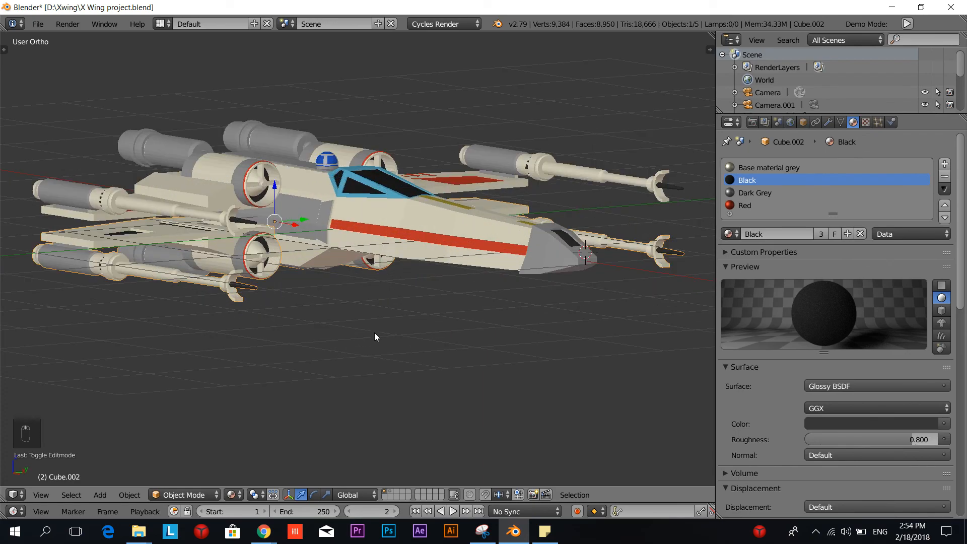
pyautogui.scroll(-3, 374, 337)
pyautogui.scroll(3, 374, 337)
pyautogui.scroll(-1, 375, 337)
pyautogui.hotkey('shift', 'z')
pyautogui.scroll(-2, 374, 335)
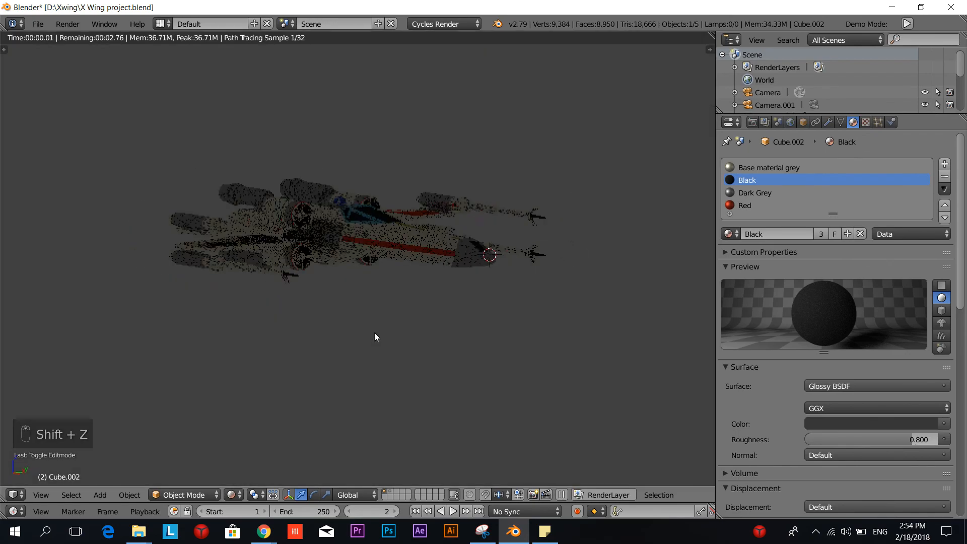
pyautogui.moveTo(395, 337)
pyautogui.mouseDown(button='middle')
pyautogui.moveTo(339, 337)
pyautogui.moveTo(345, 367)
pyautogui.moveTo(399, 379)
pyautogui.moveTo(410, 328)
pyautogui.moveTo(410, 341)
pyautogui.moveTo(355, 357)
pyautogui.moveTo(397, 387)
pyautogui.moveTo(458, 367)
pyautogui.moveTo(395, 368)
pyautogui.mouseUp(button='middle')
pyautogui.hotkey('shift', 'z')
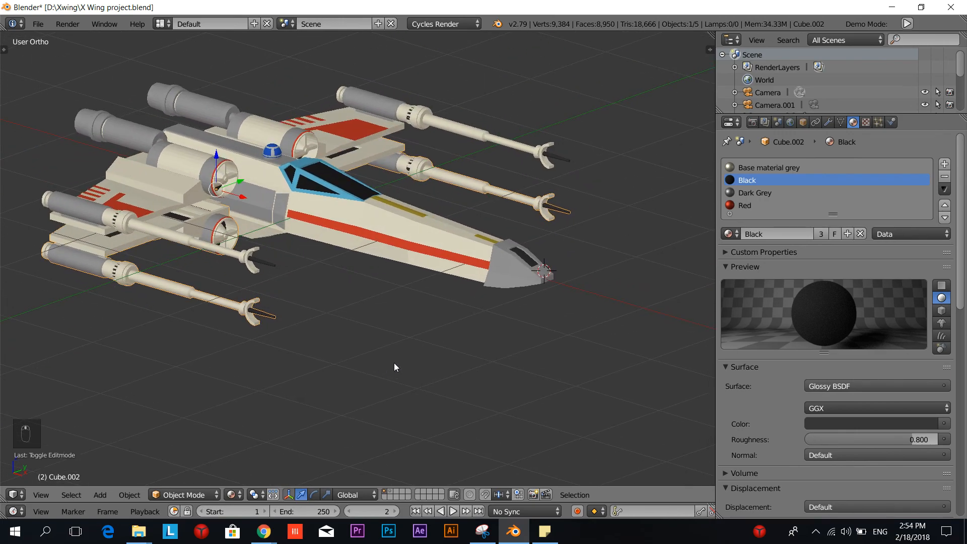